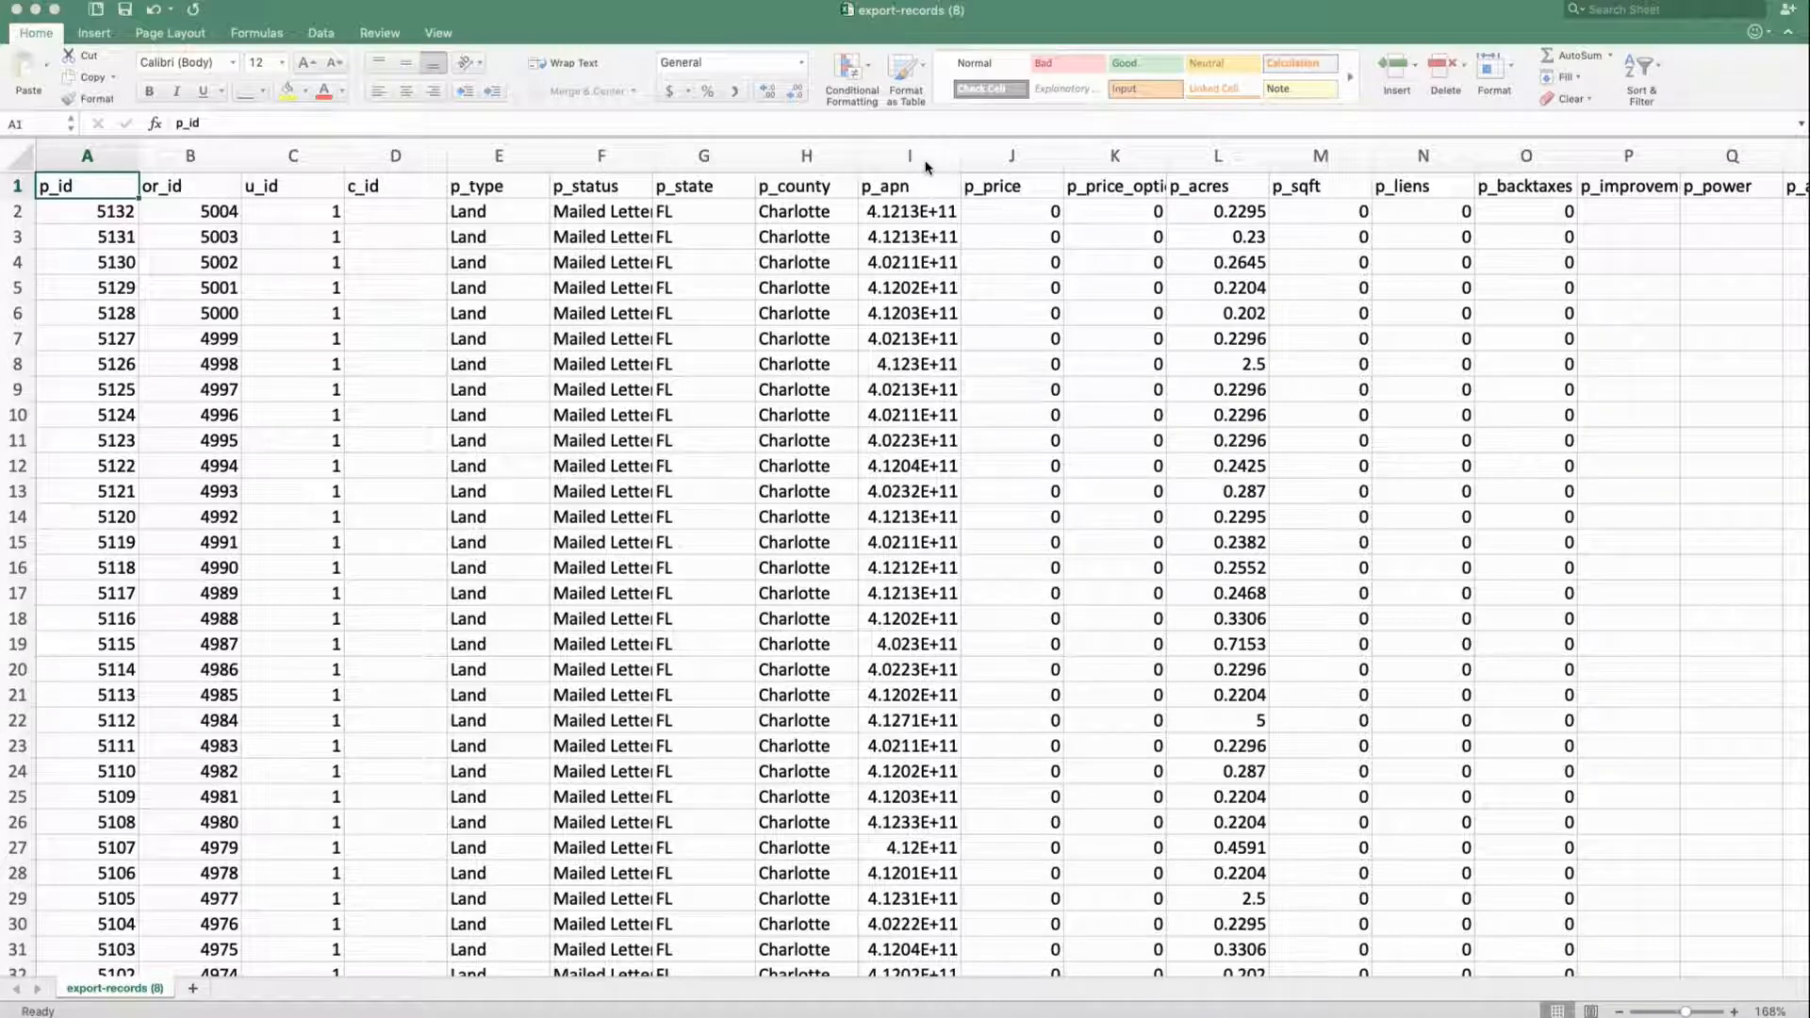
# Format the p_apn values in I2:I601 as Number with 0 decimal places and widen the p_apn column.
pyautogui.click(907, 205)
pyautogui.click(908, 209)
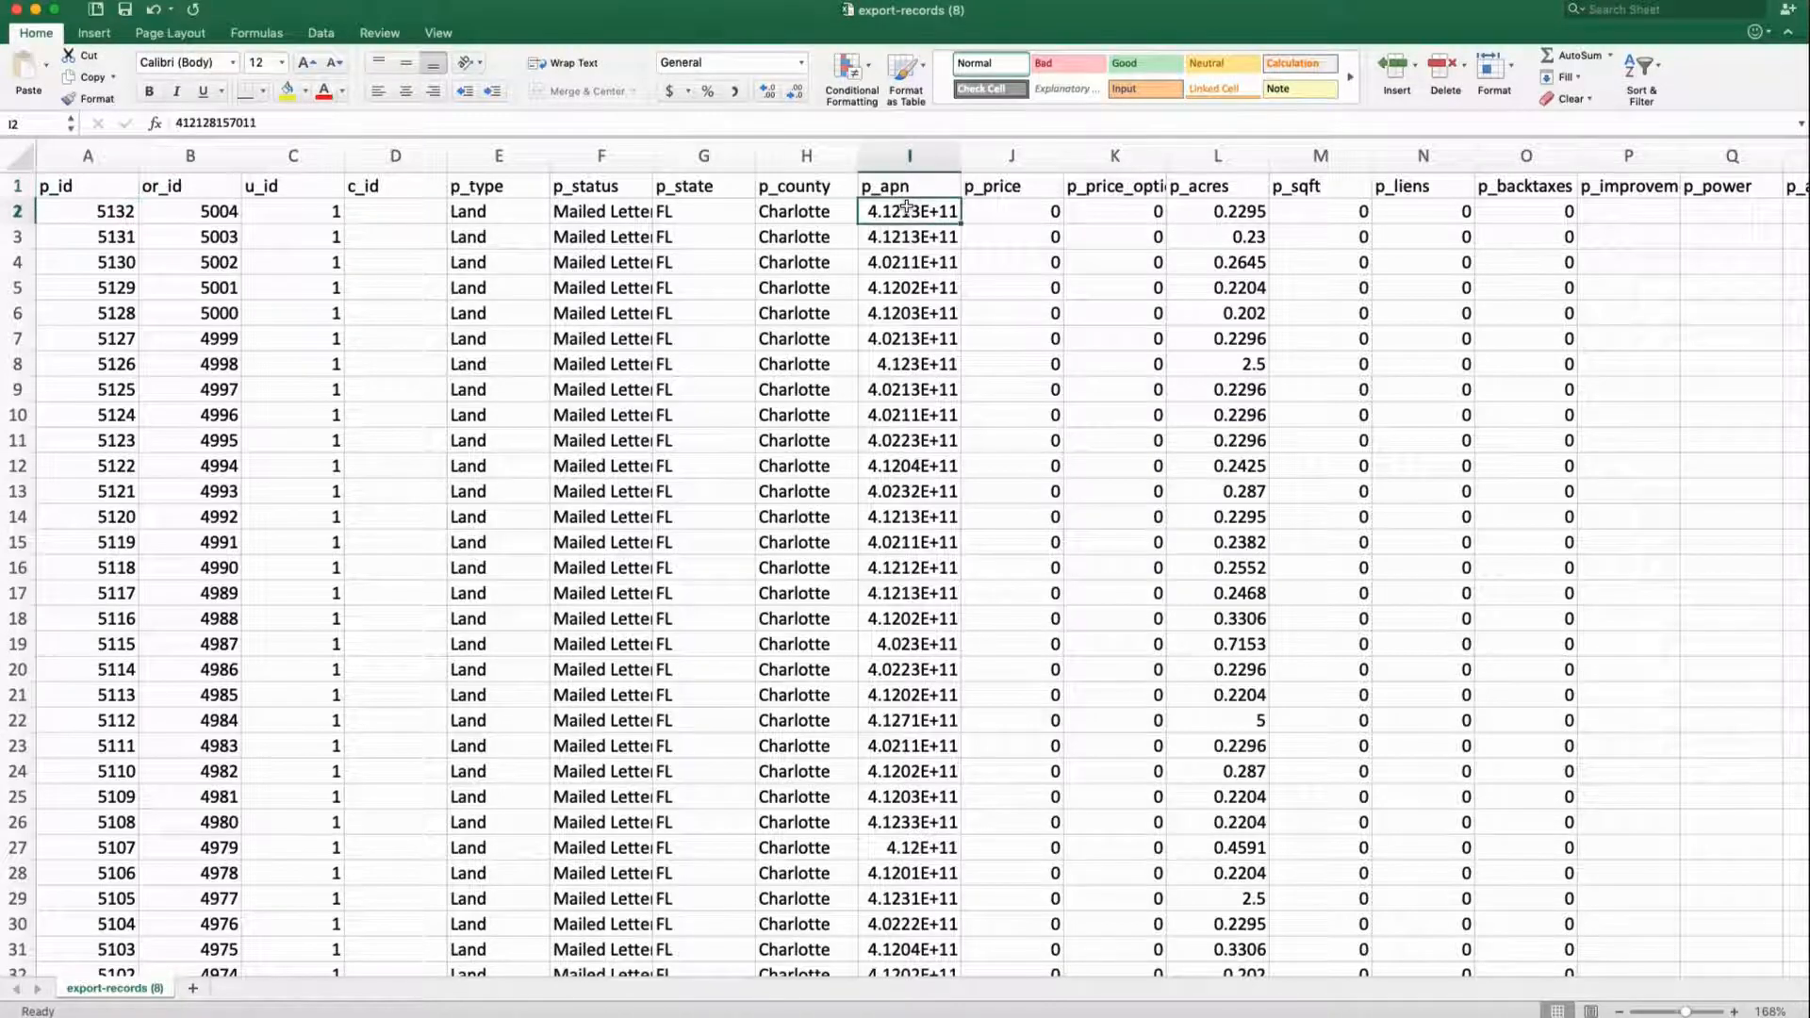
pyautogui.scroll(-15, 921, 268)
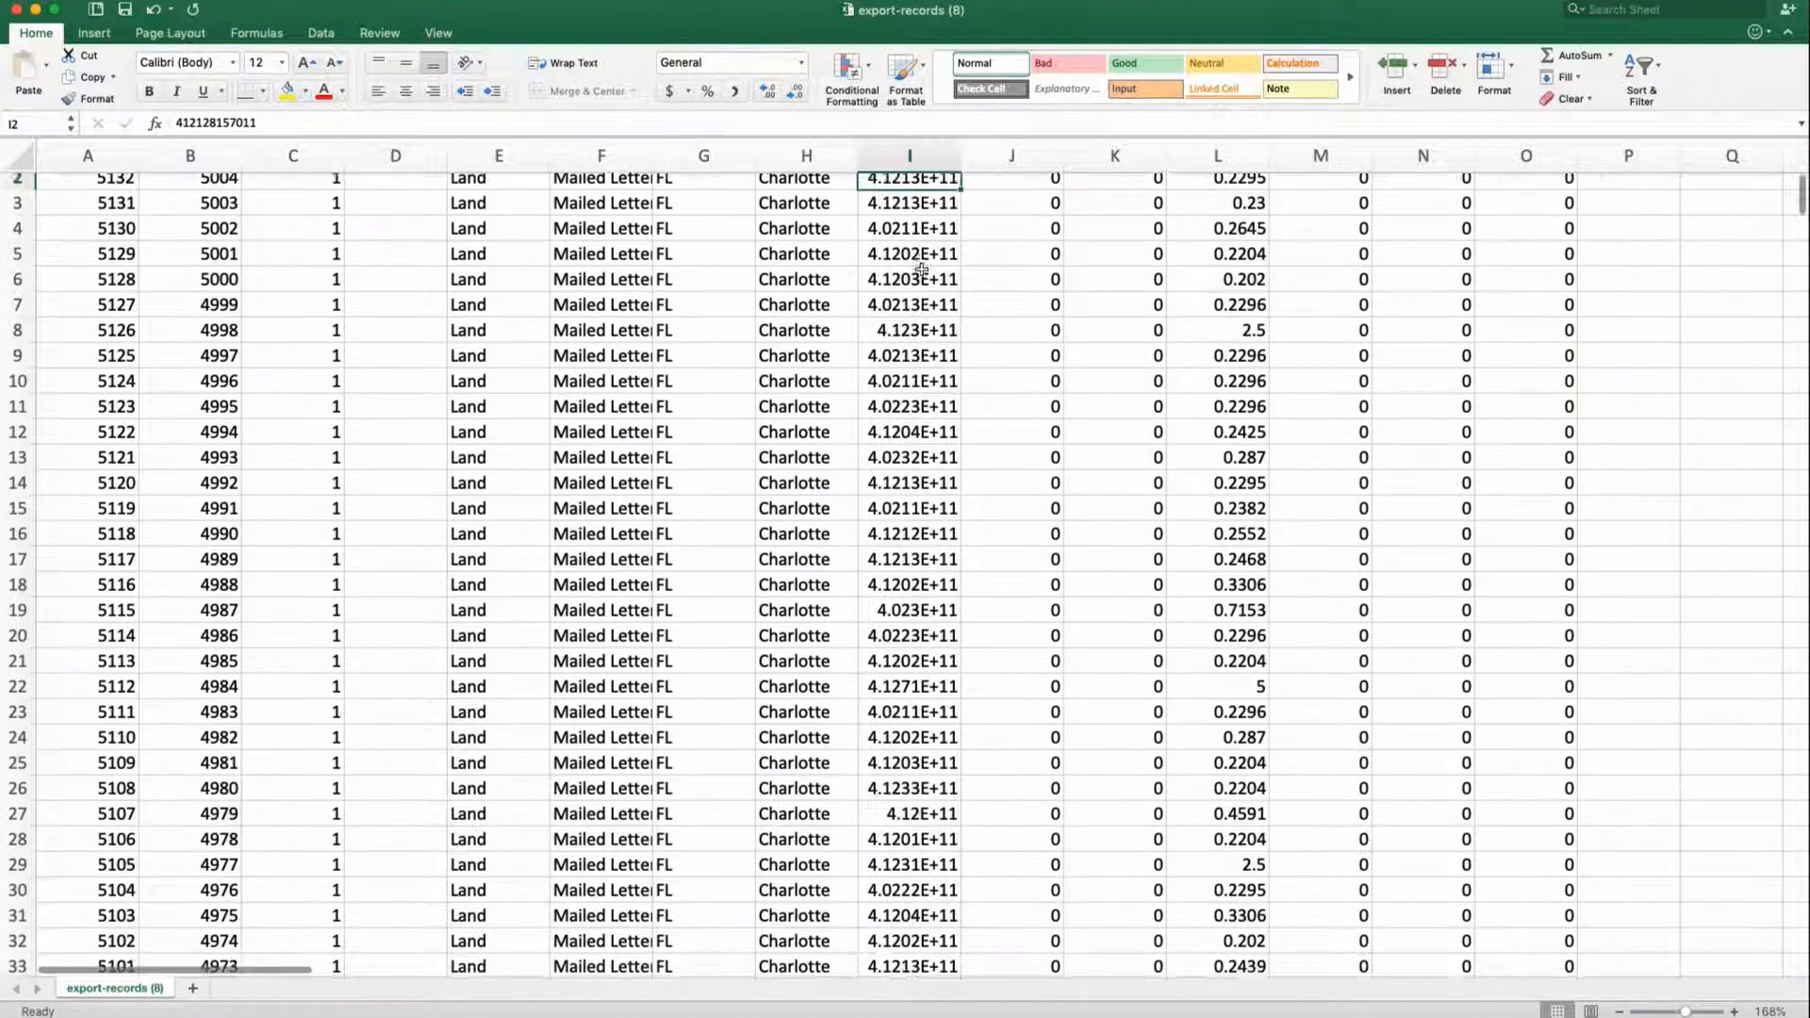
pyautogui.scroll(-20, 921, 271)
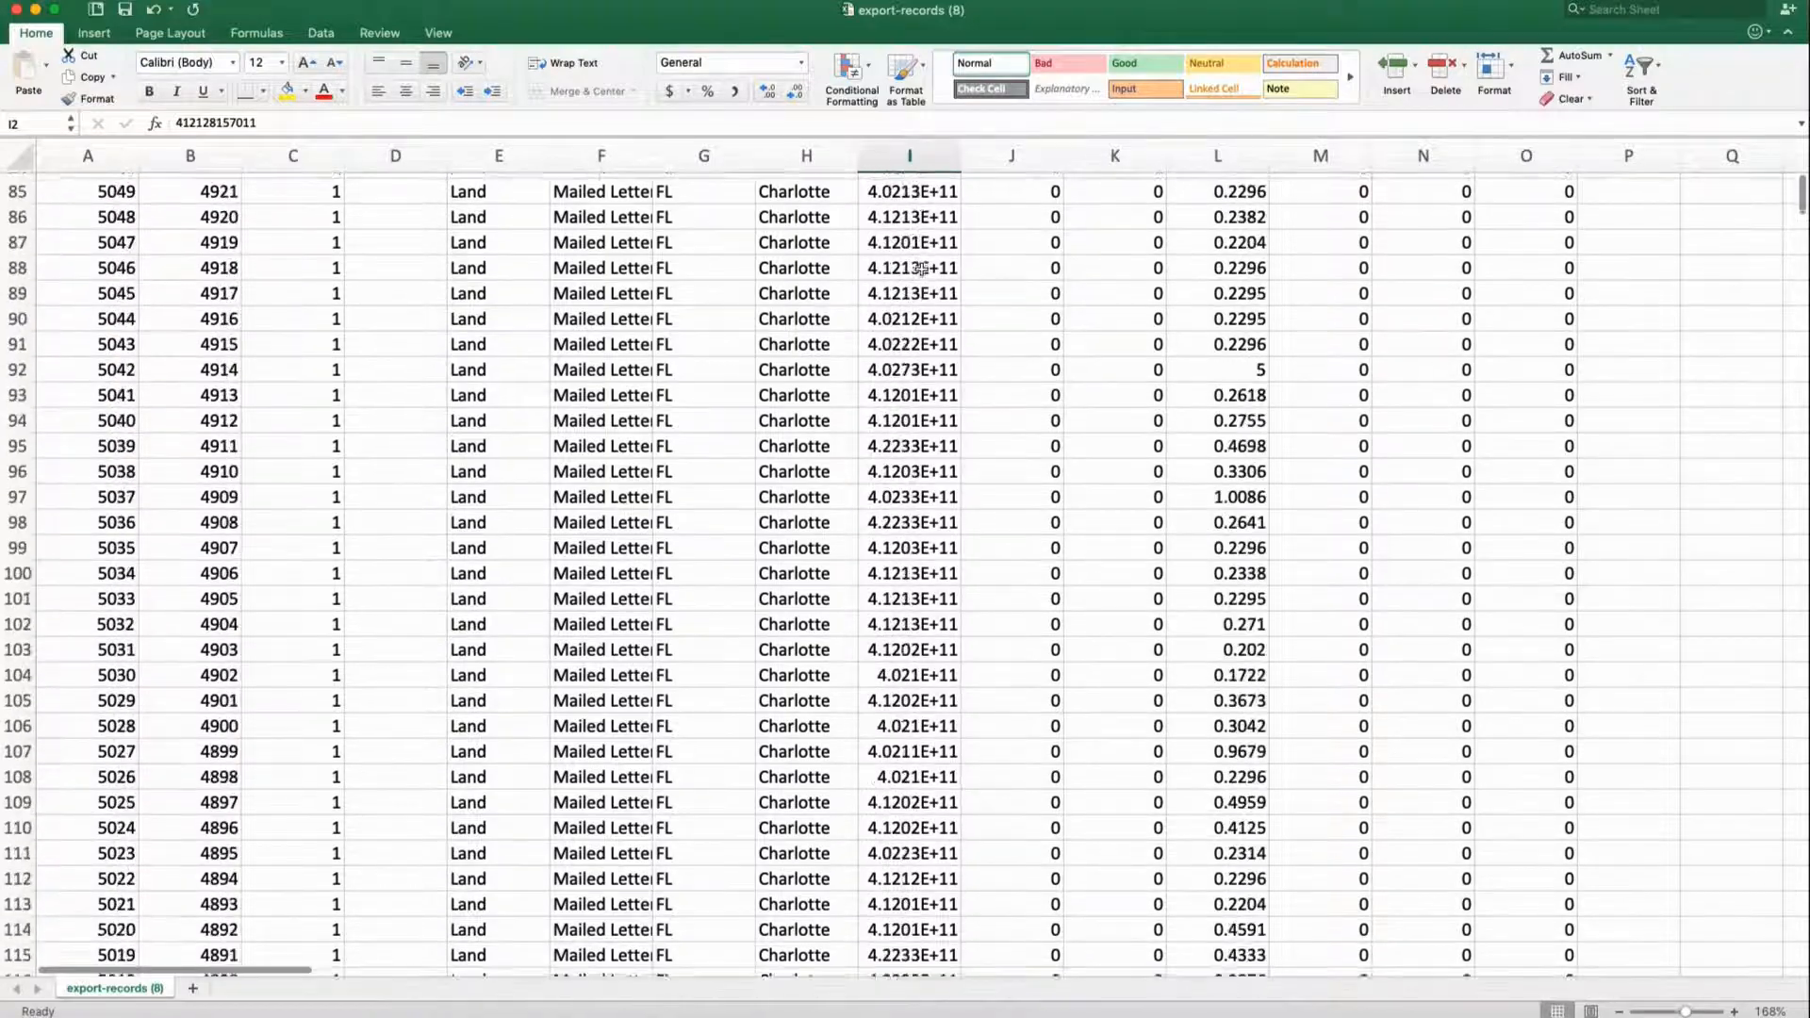
pyautogui.scroll(-20, 921, 271)
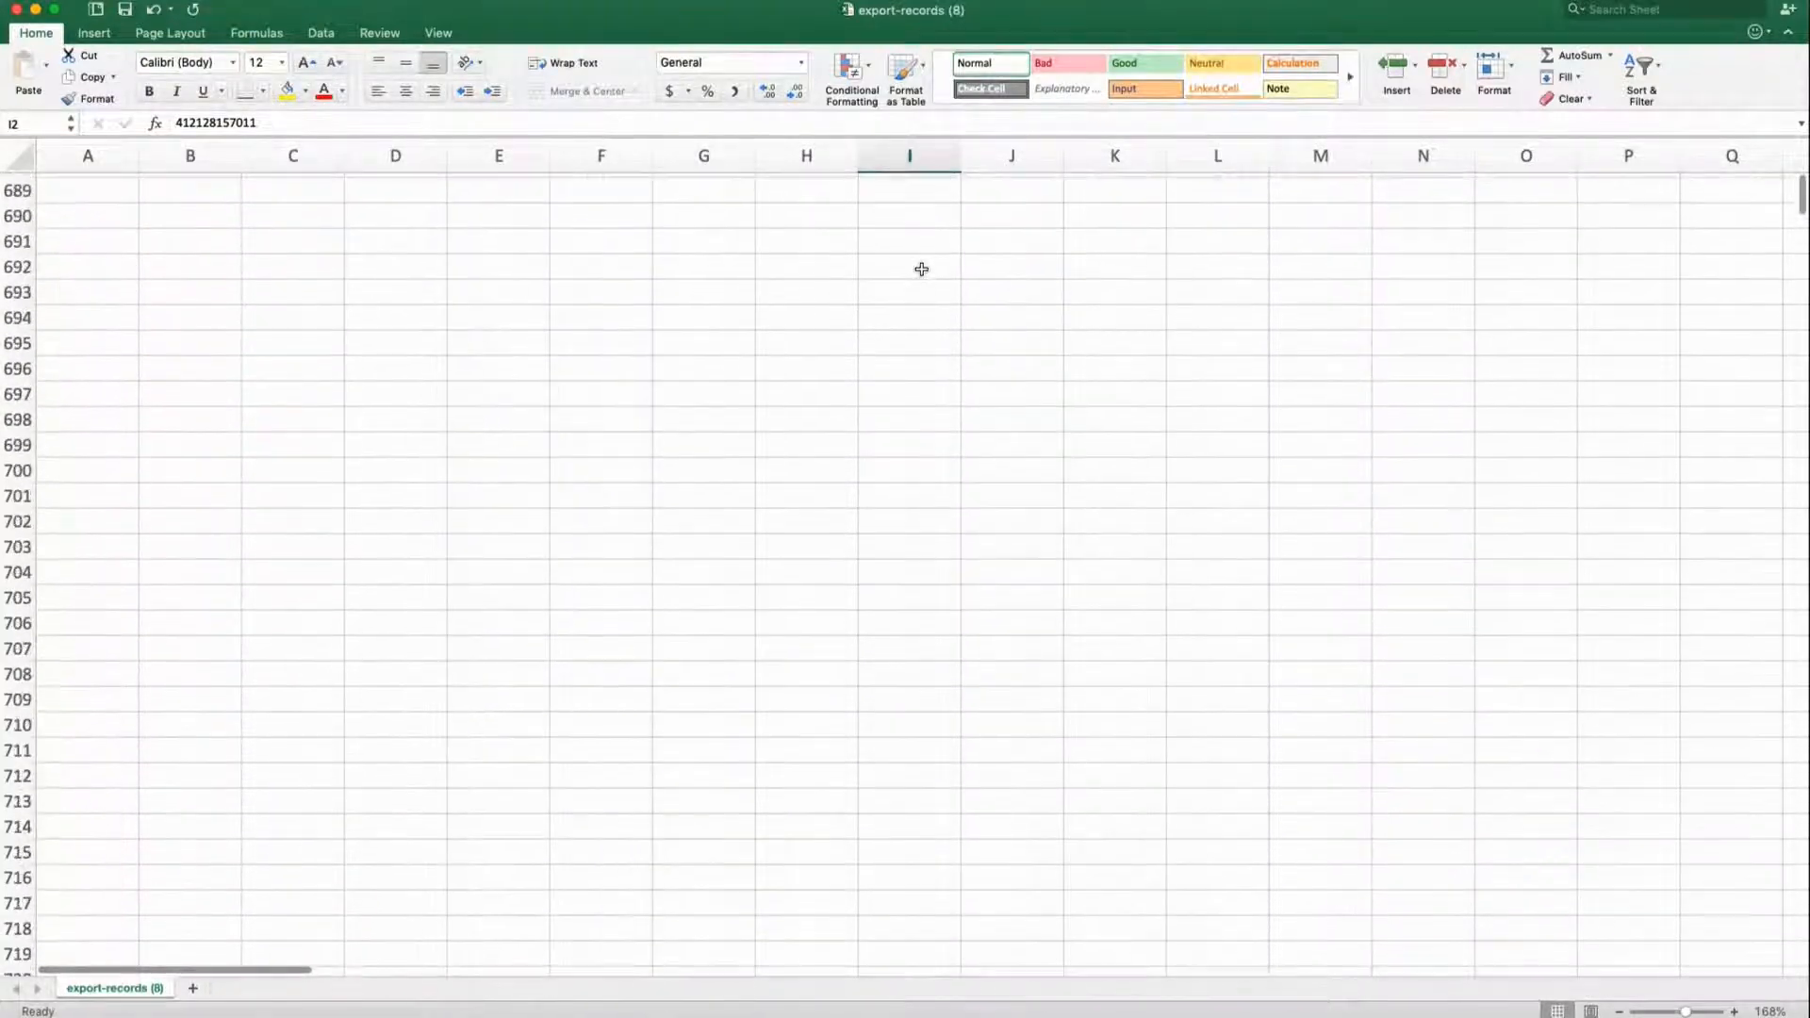
pyautogui.scroll(4, 922, 269)
pyautogui.scroll(15, 921, 270)
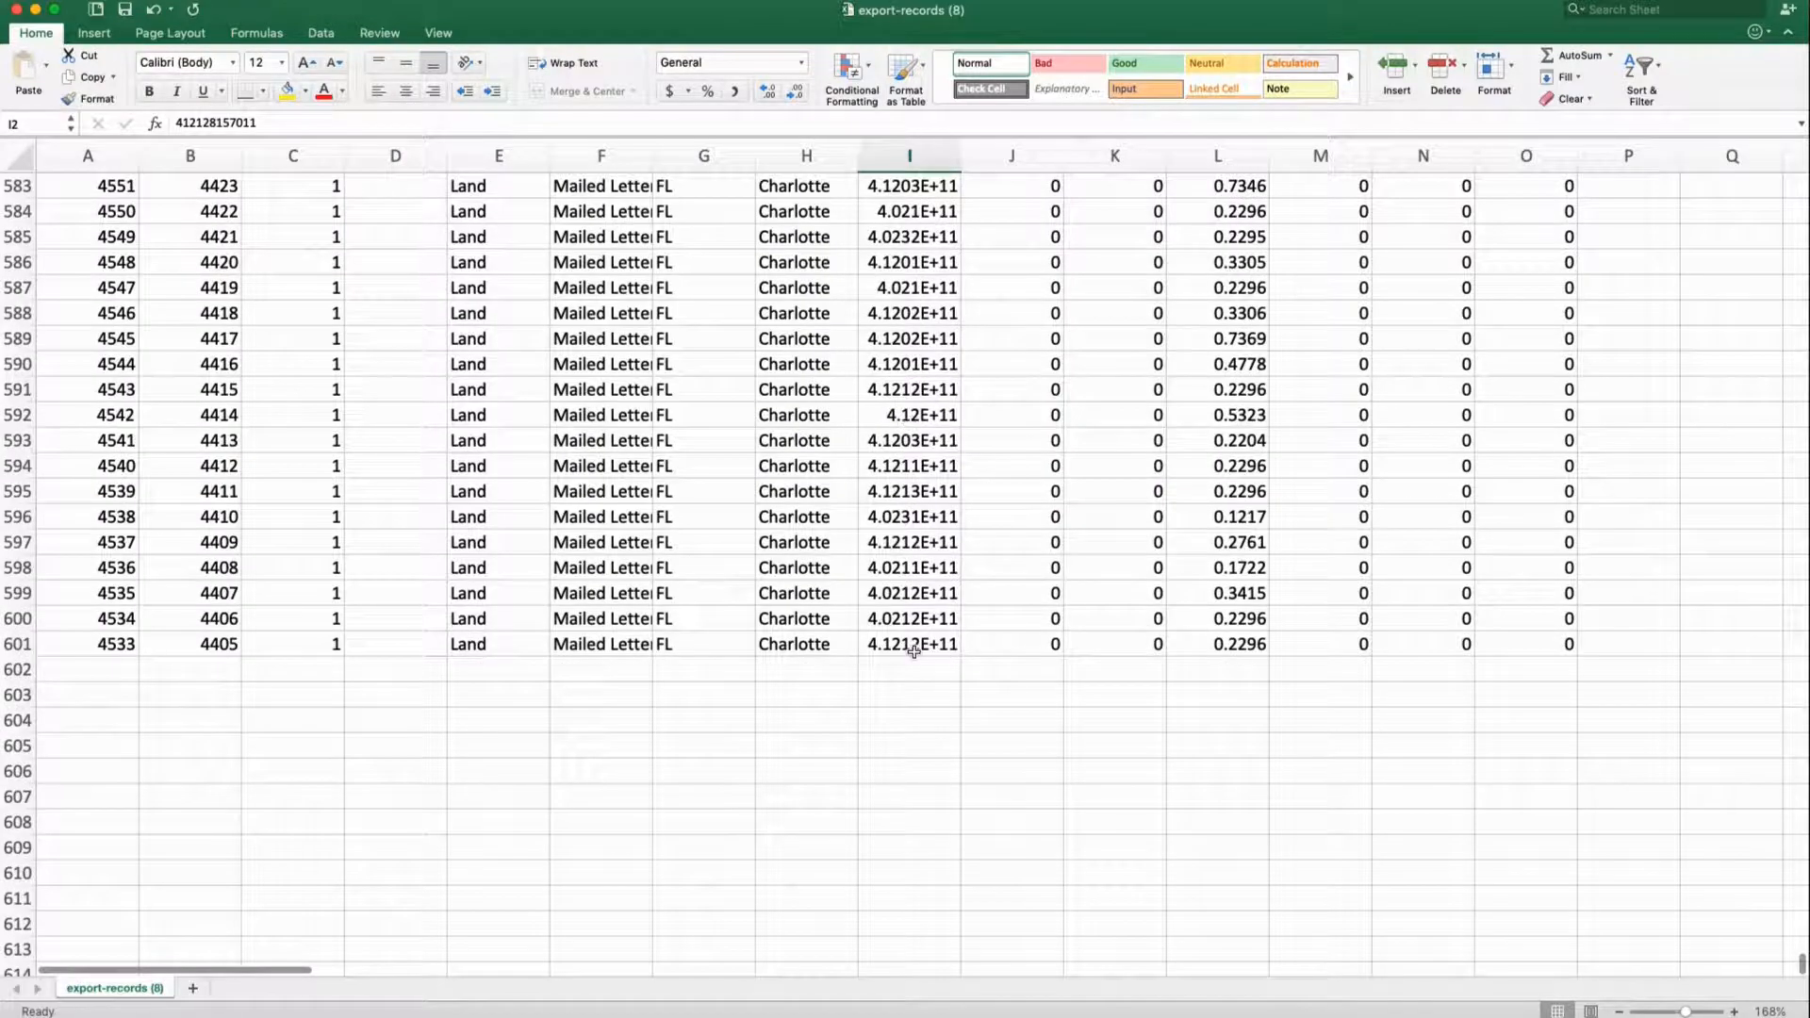
pyautogui.keyDown('shift'); pyautogui.click(914, 651); pyautogui.keyUp('shift')
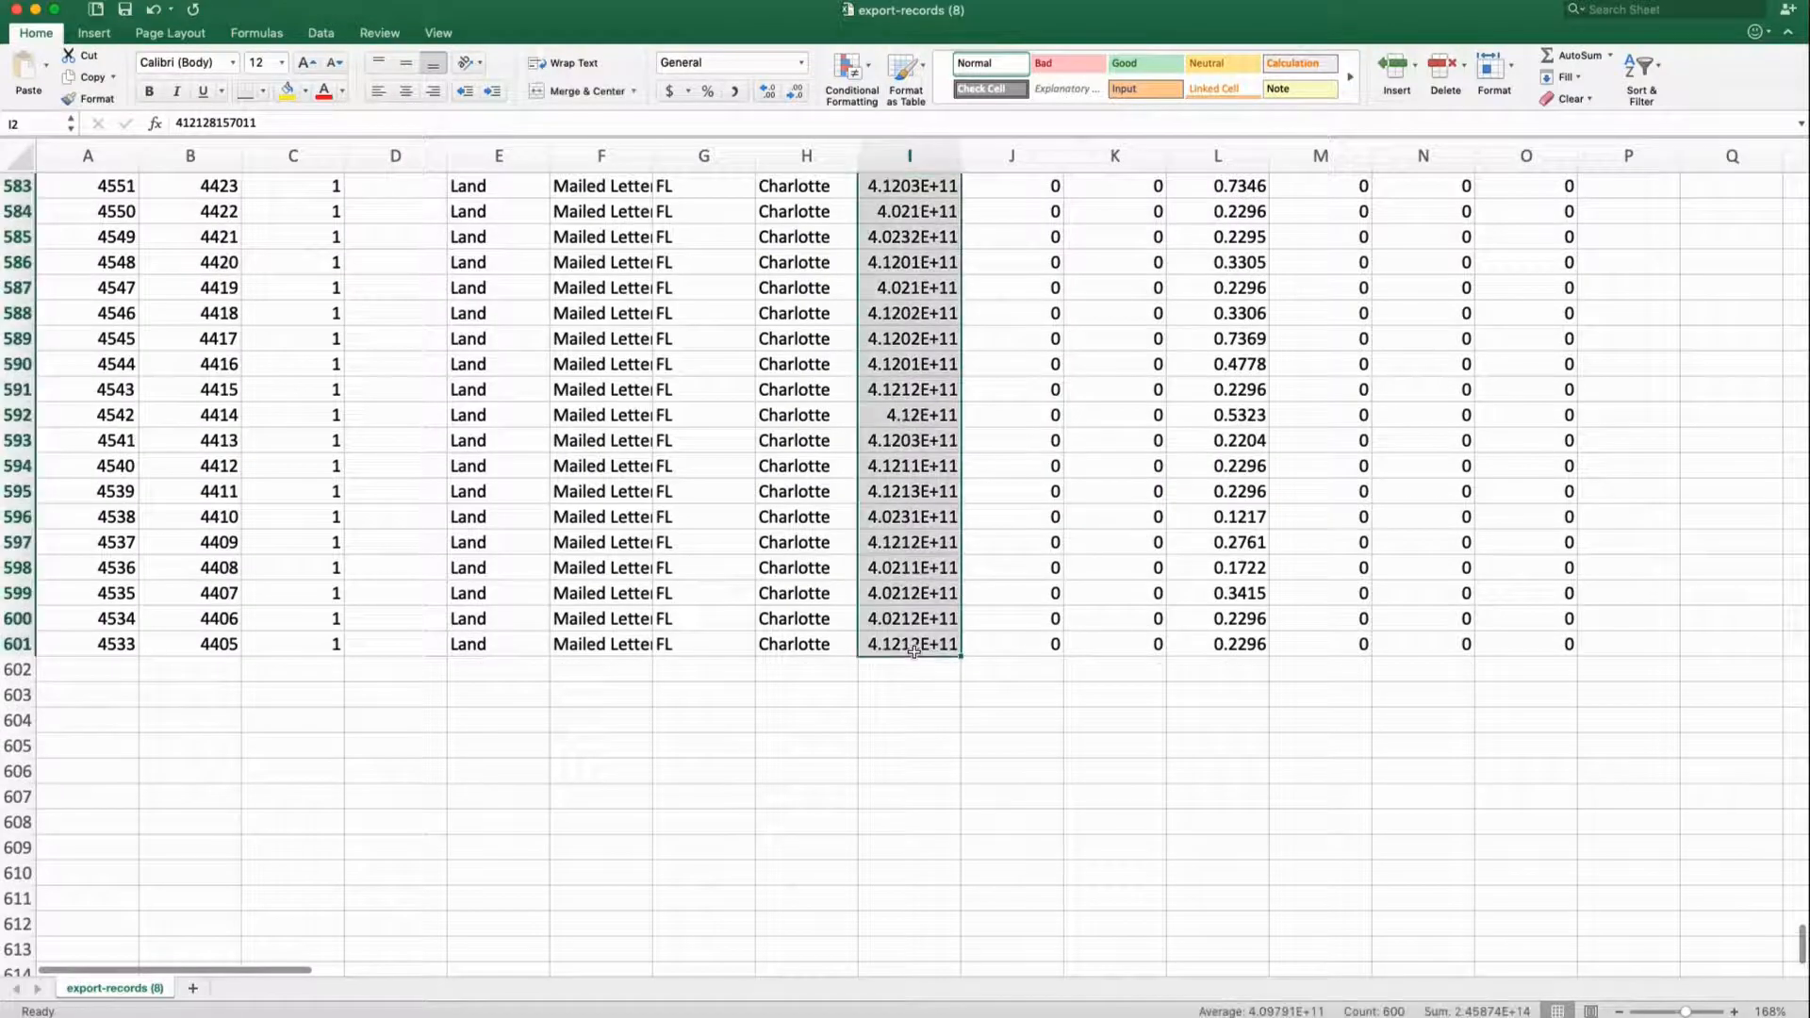
pyautogui.scroll(20, 914, 651)
pyautogui.scroll(9, 913, 653)
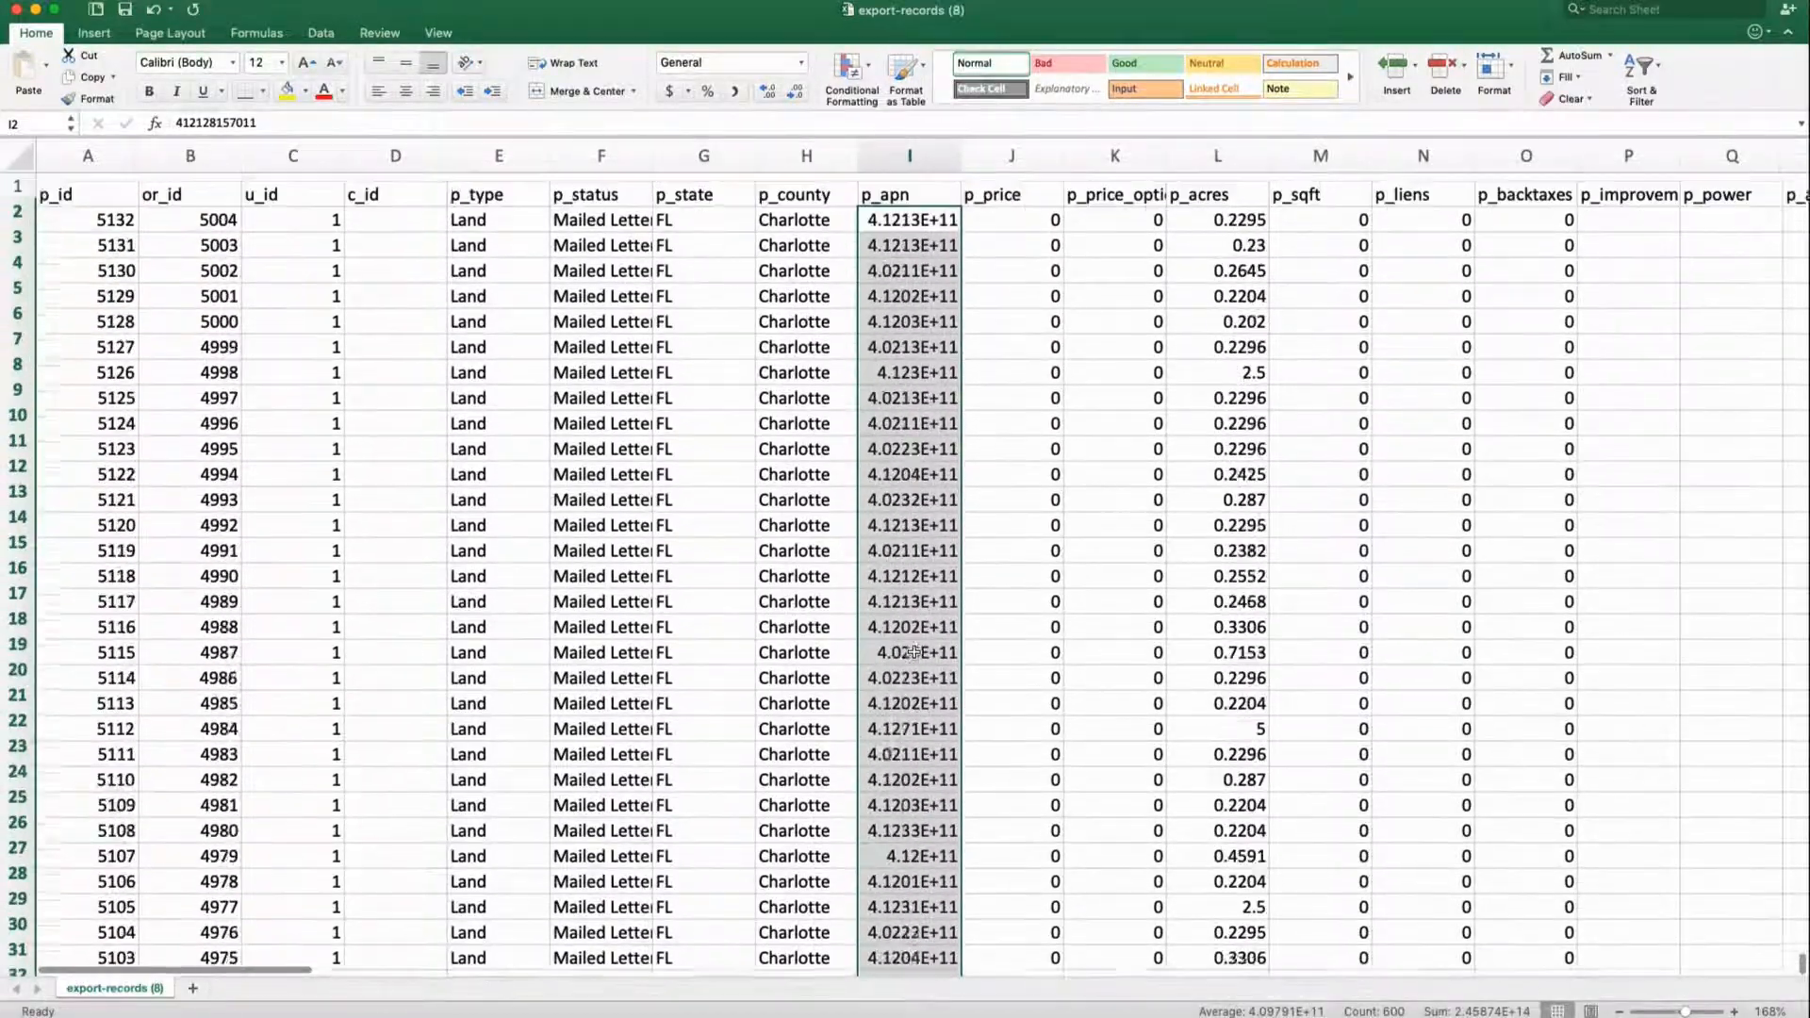
pyautogui.click(803, 64)
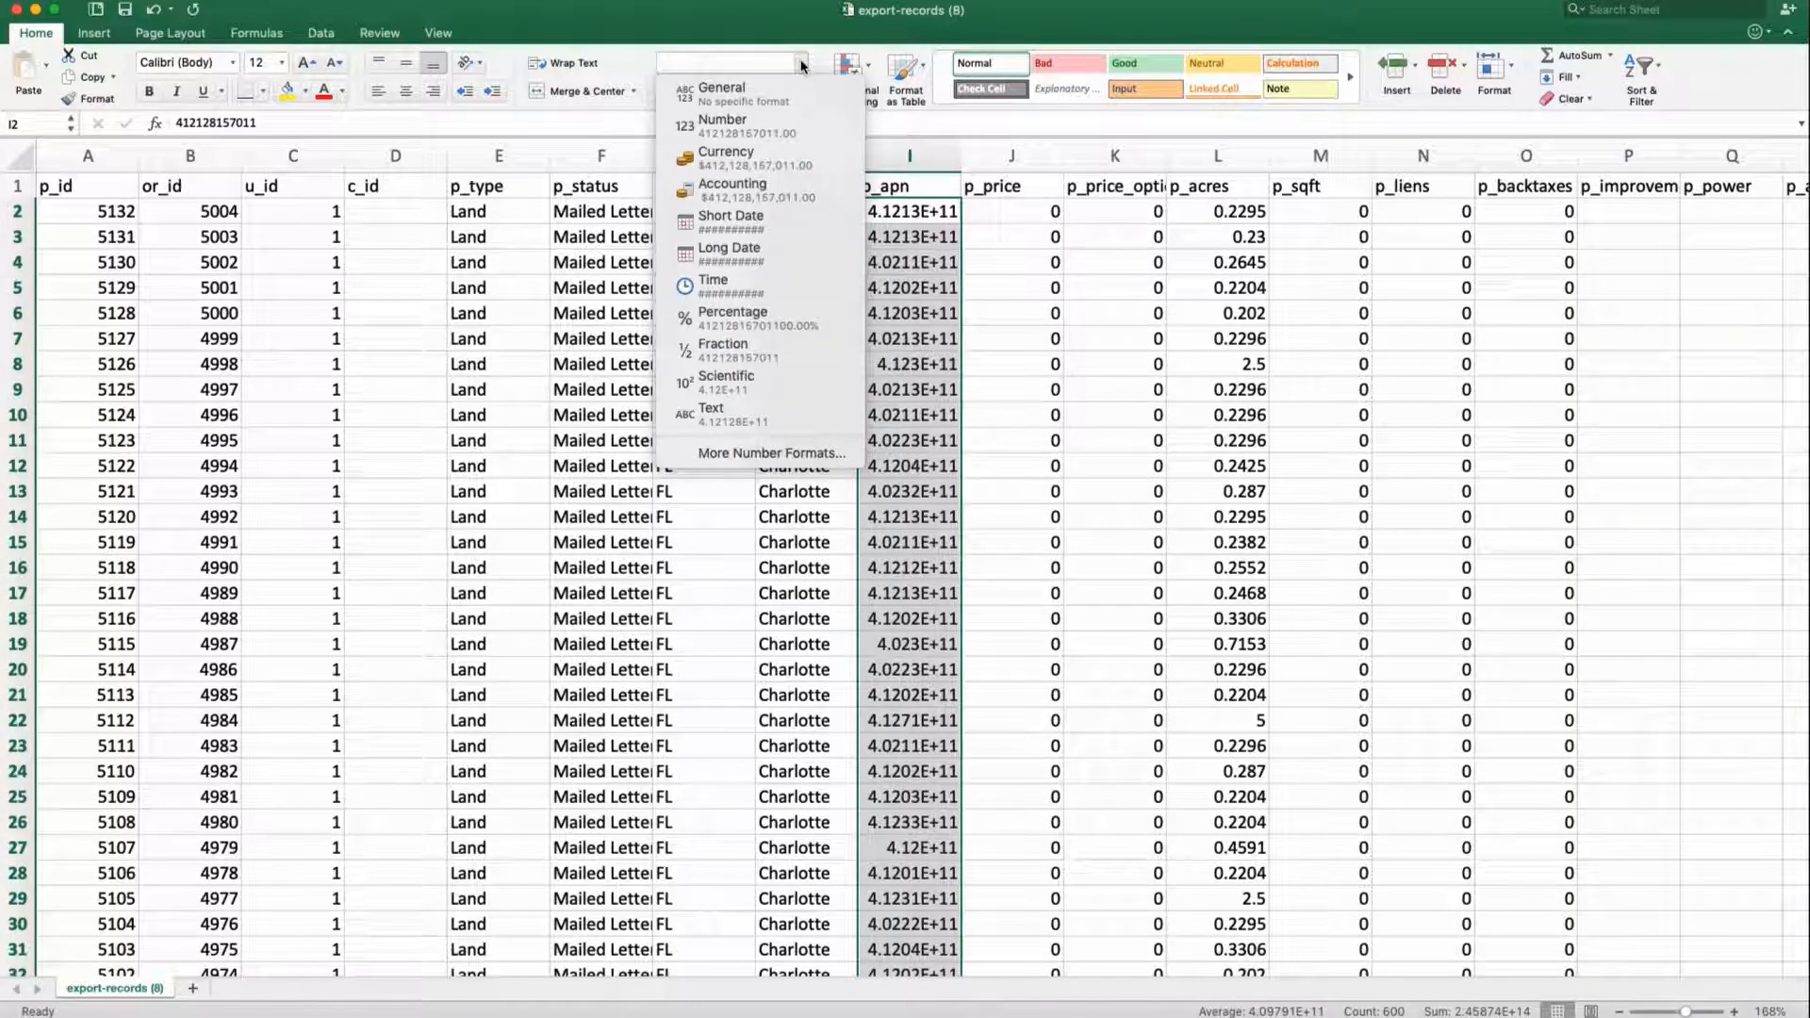
pyautogui.click(767, 453)
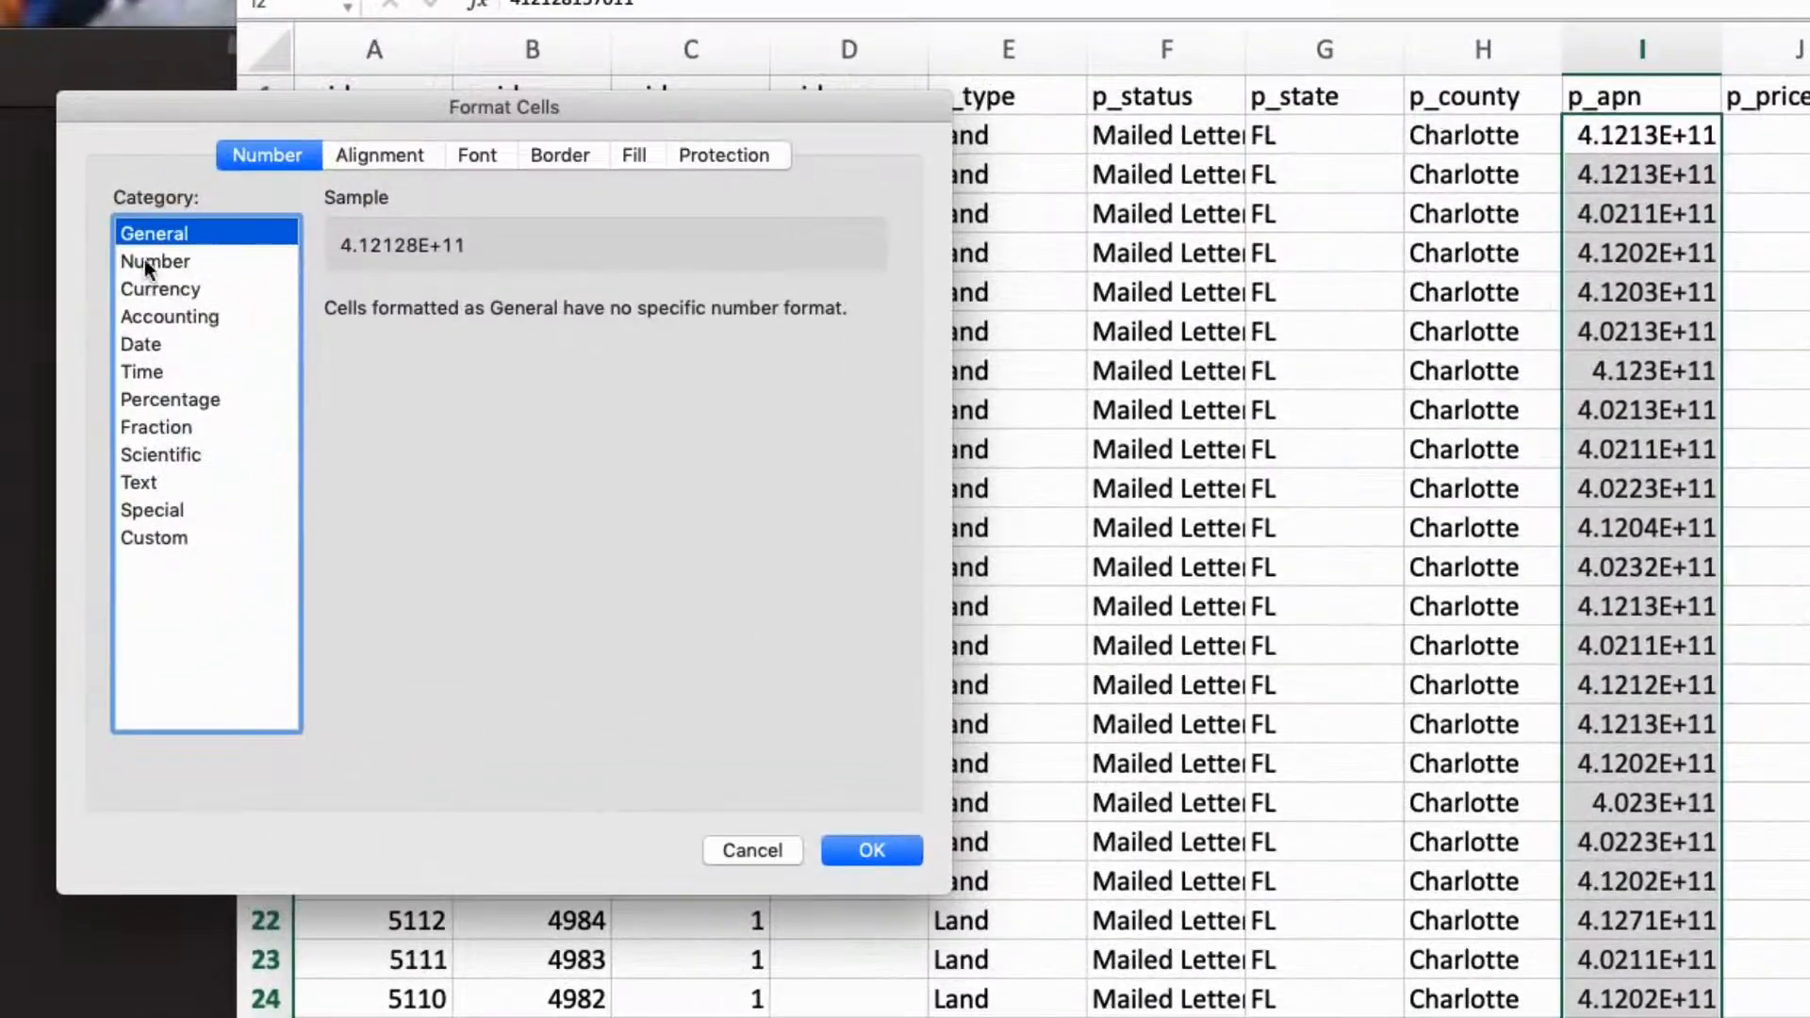
pyautogui.click(146, 263)
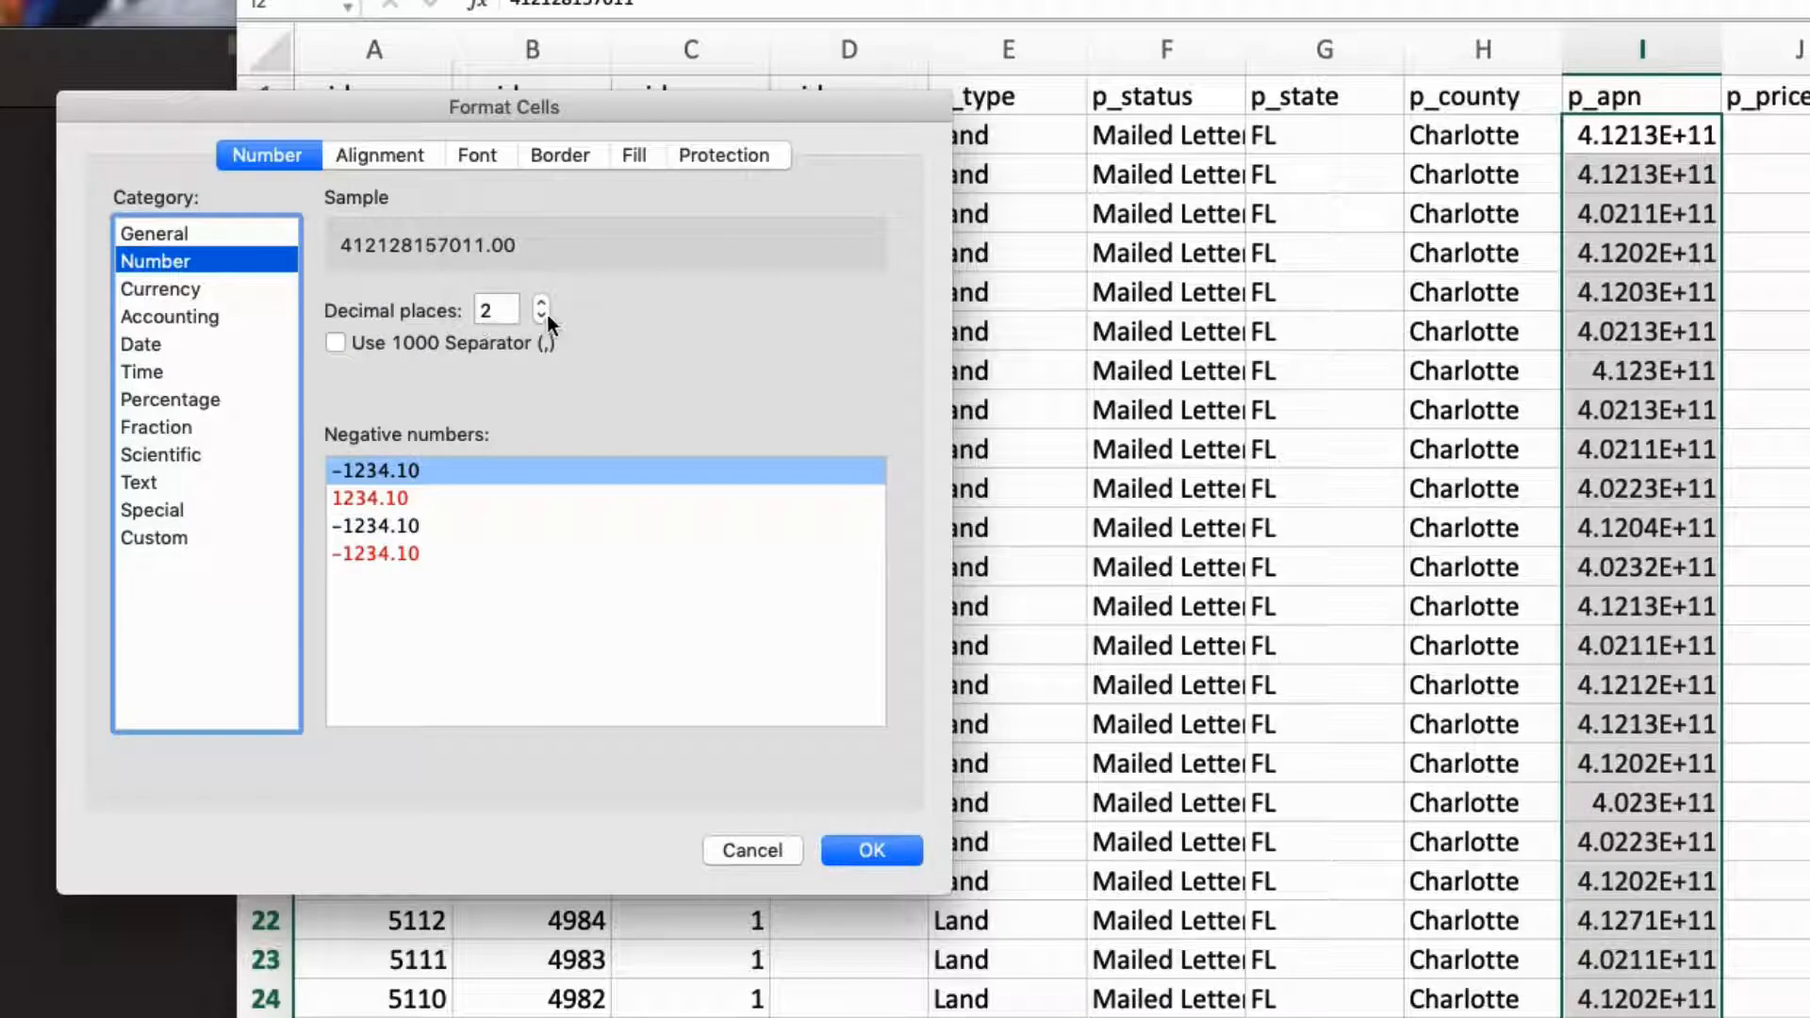
pyautogui.click(547, 315)
pyautogui.click(547, 315)
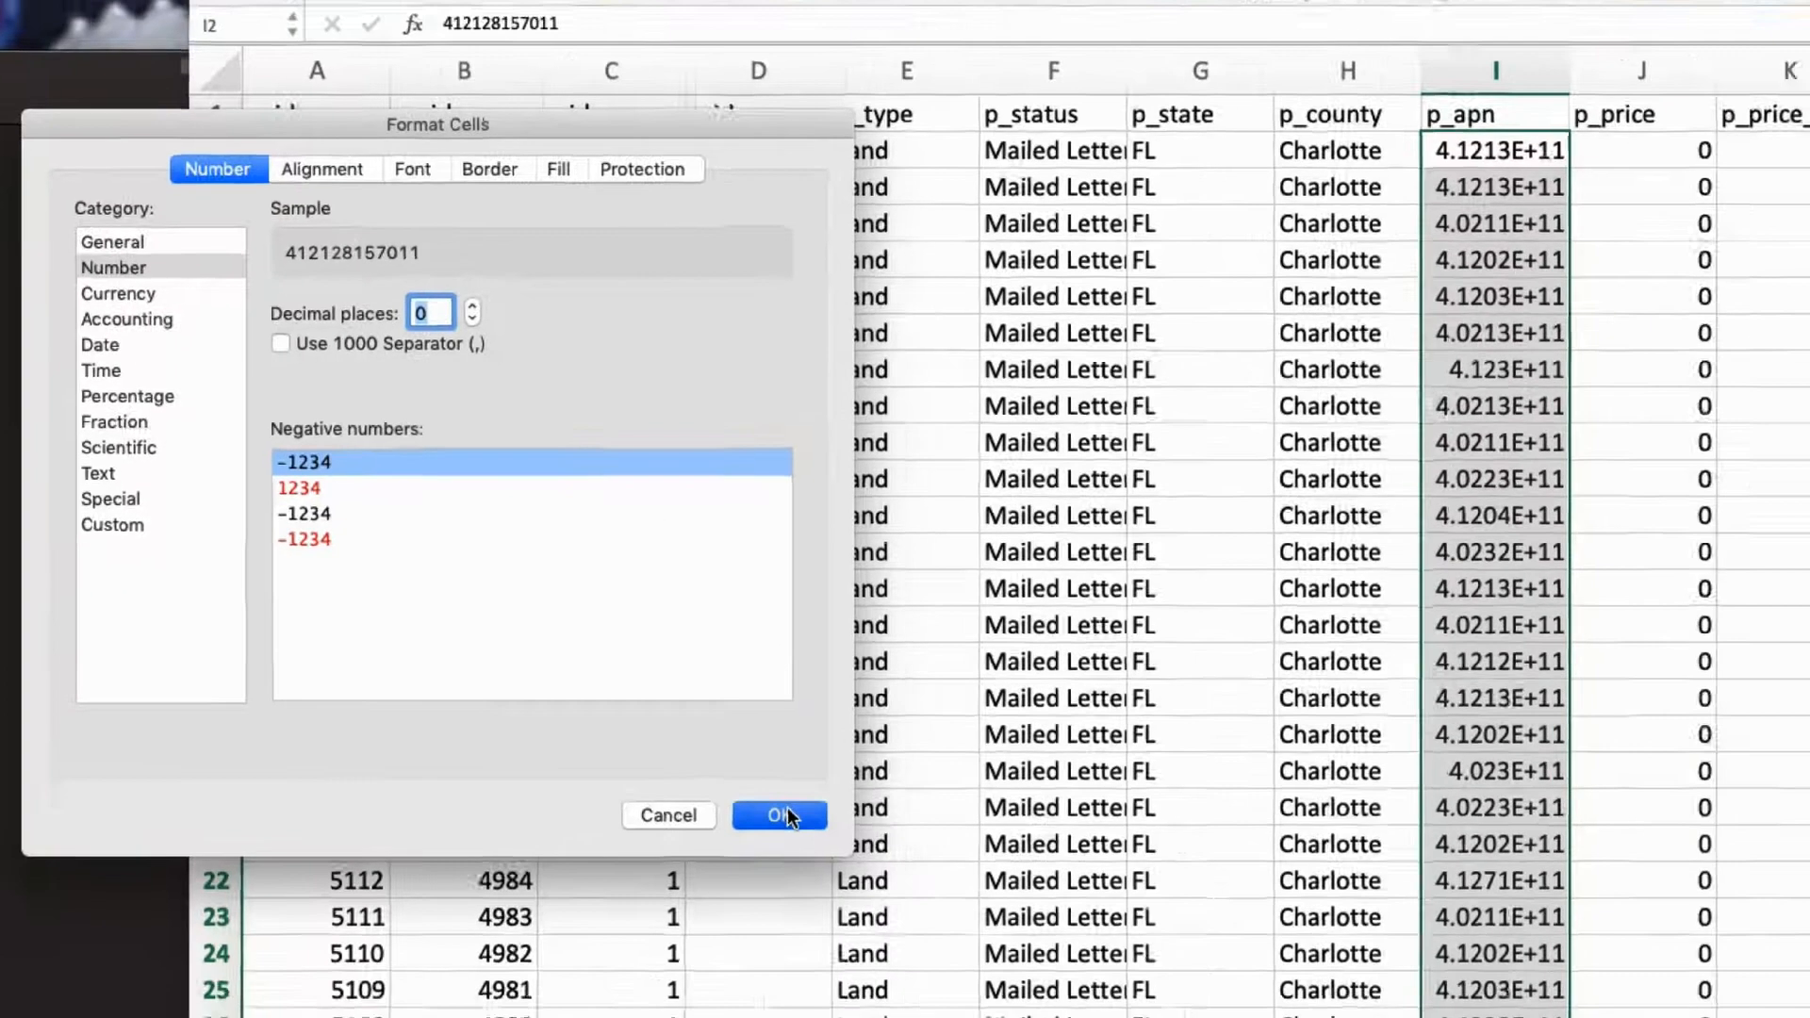
pyautogui.click(872, 851)
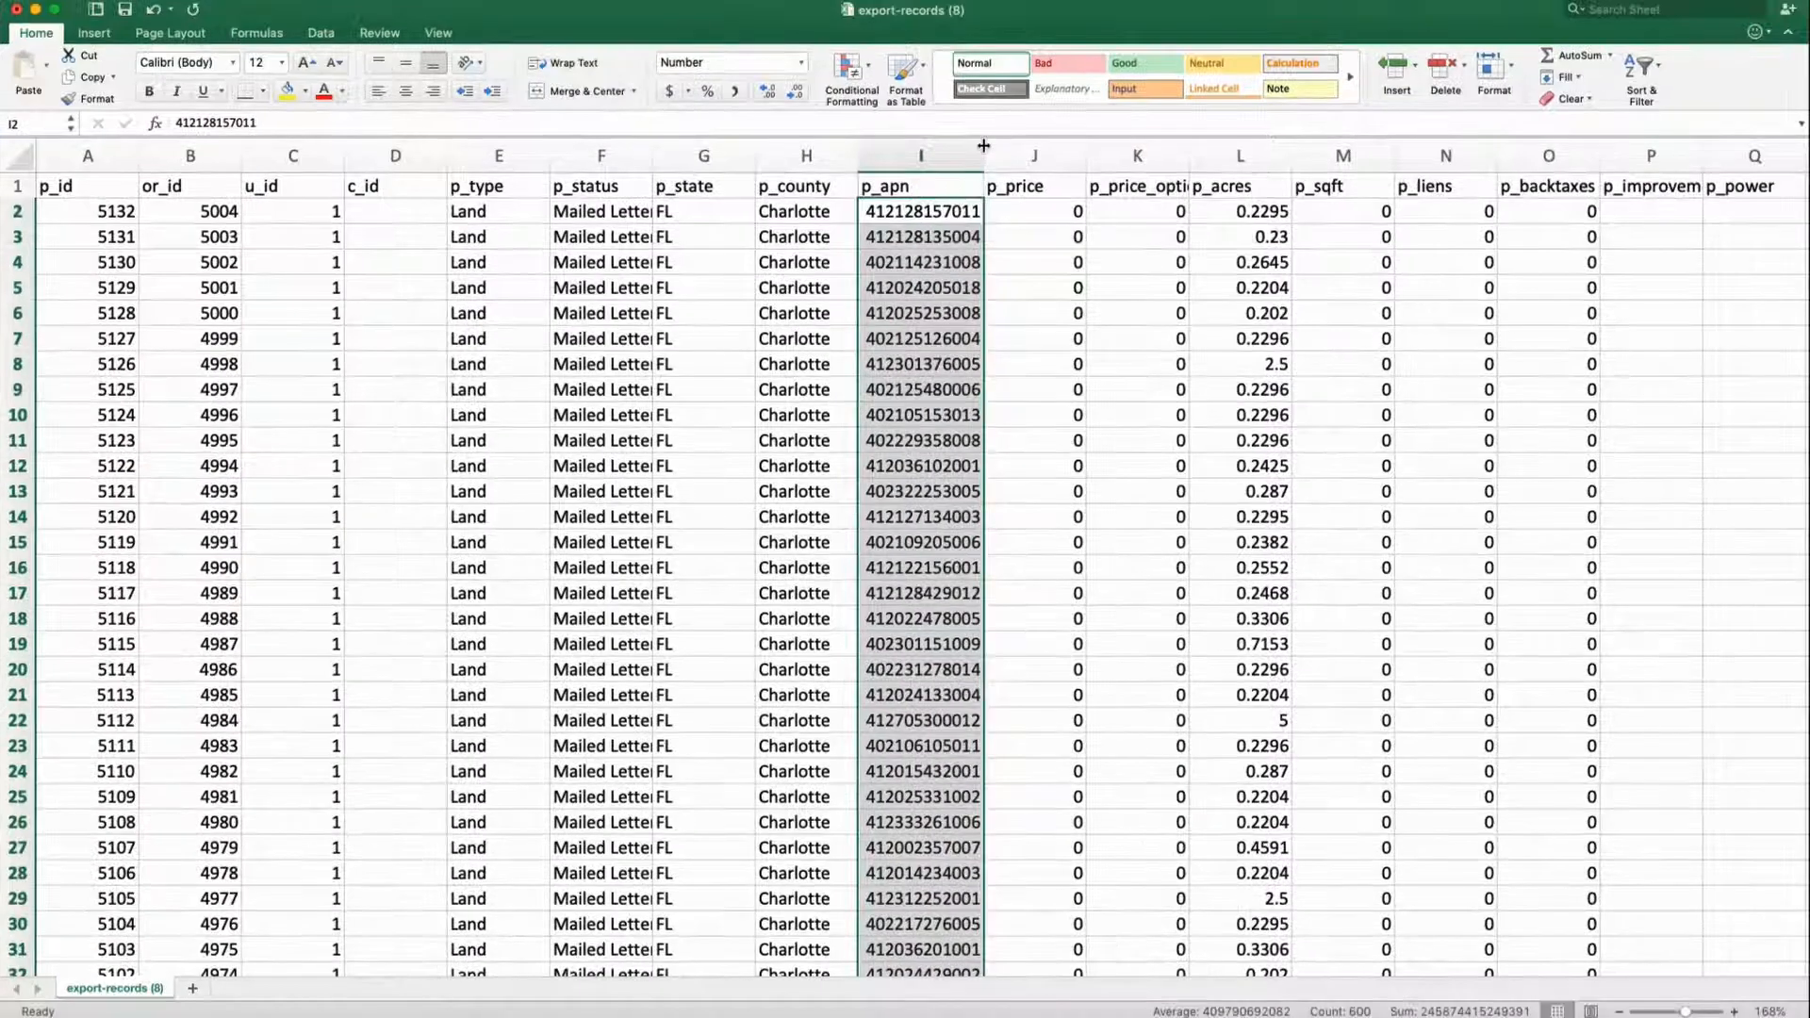
pyautogui.moveTo(983, 145); pyautogui.dragTo(1016, 147)
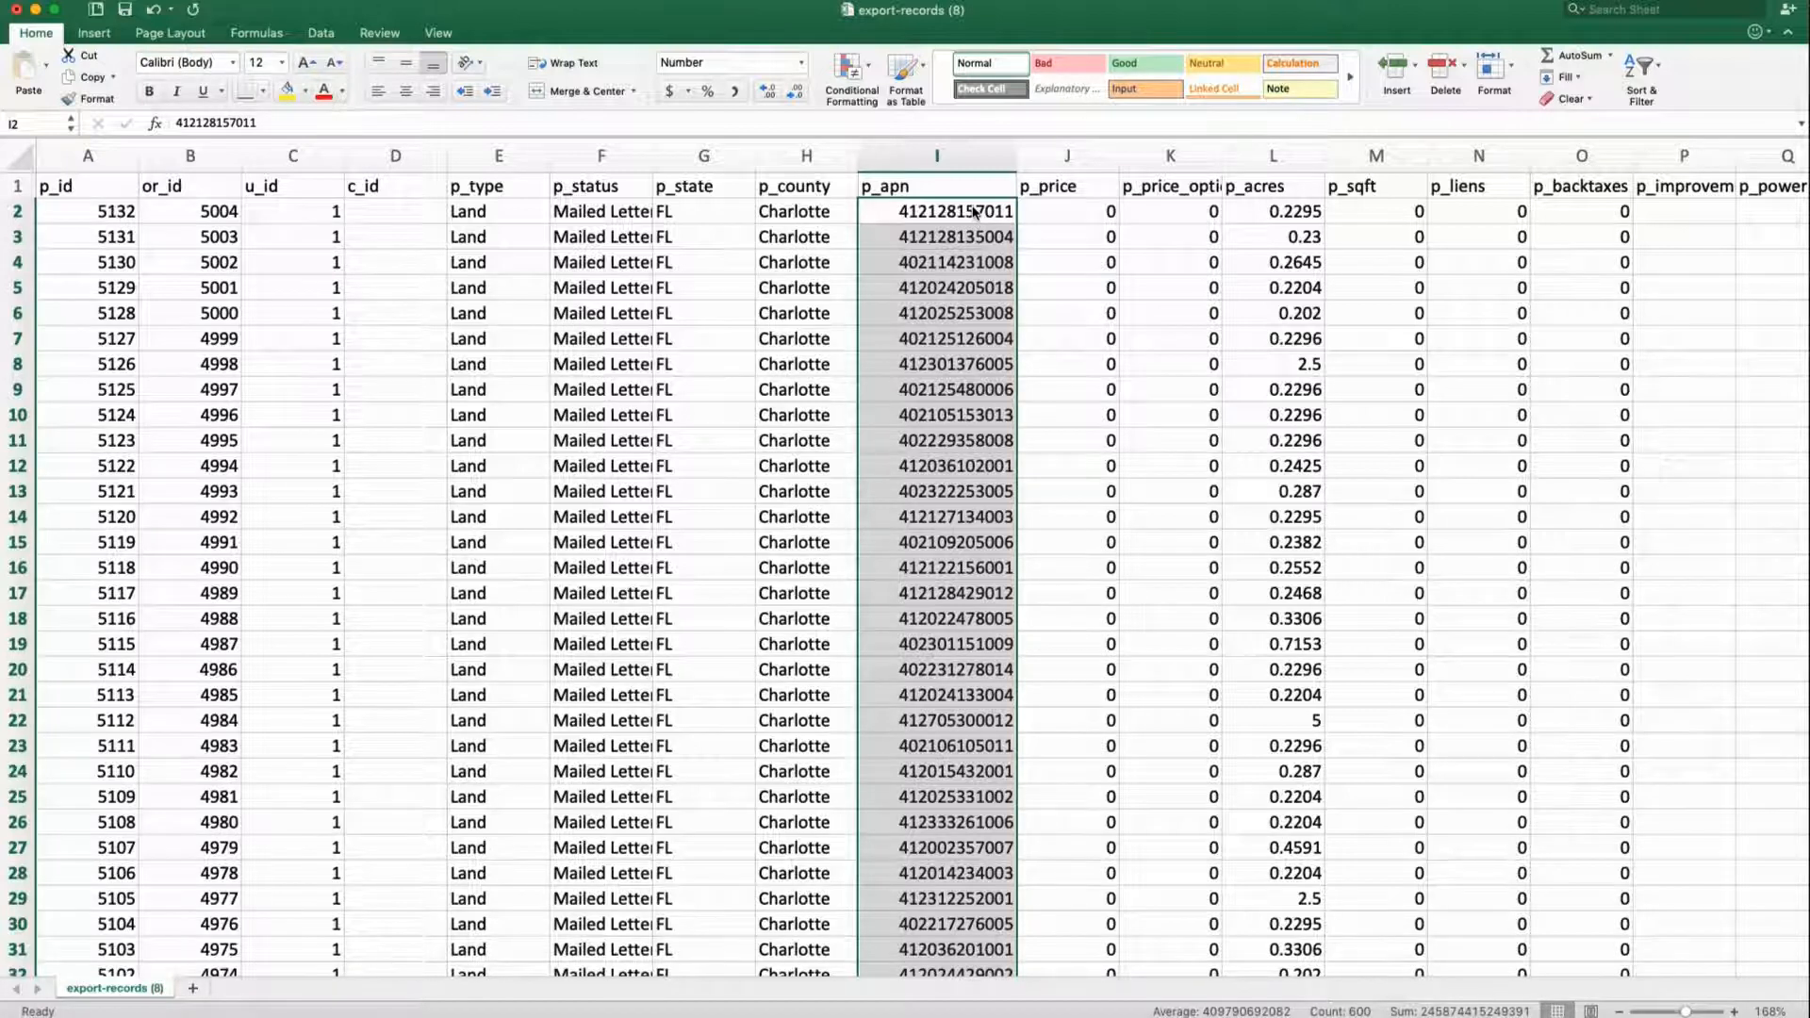
pyautogui.click(968, 218)
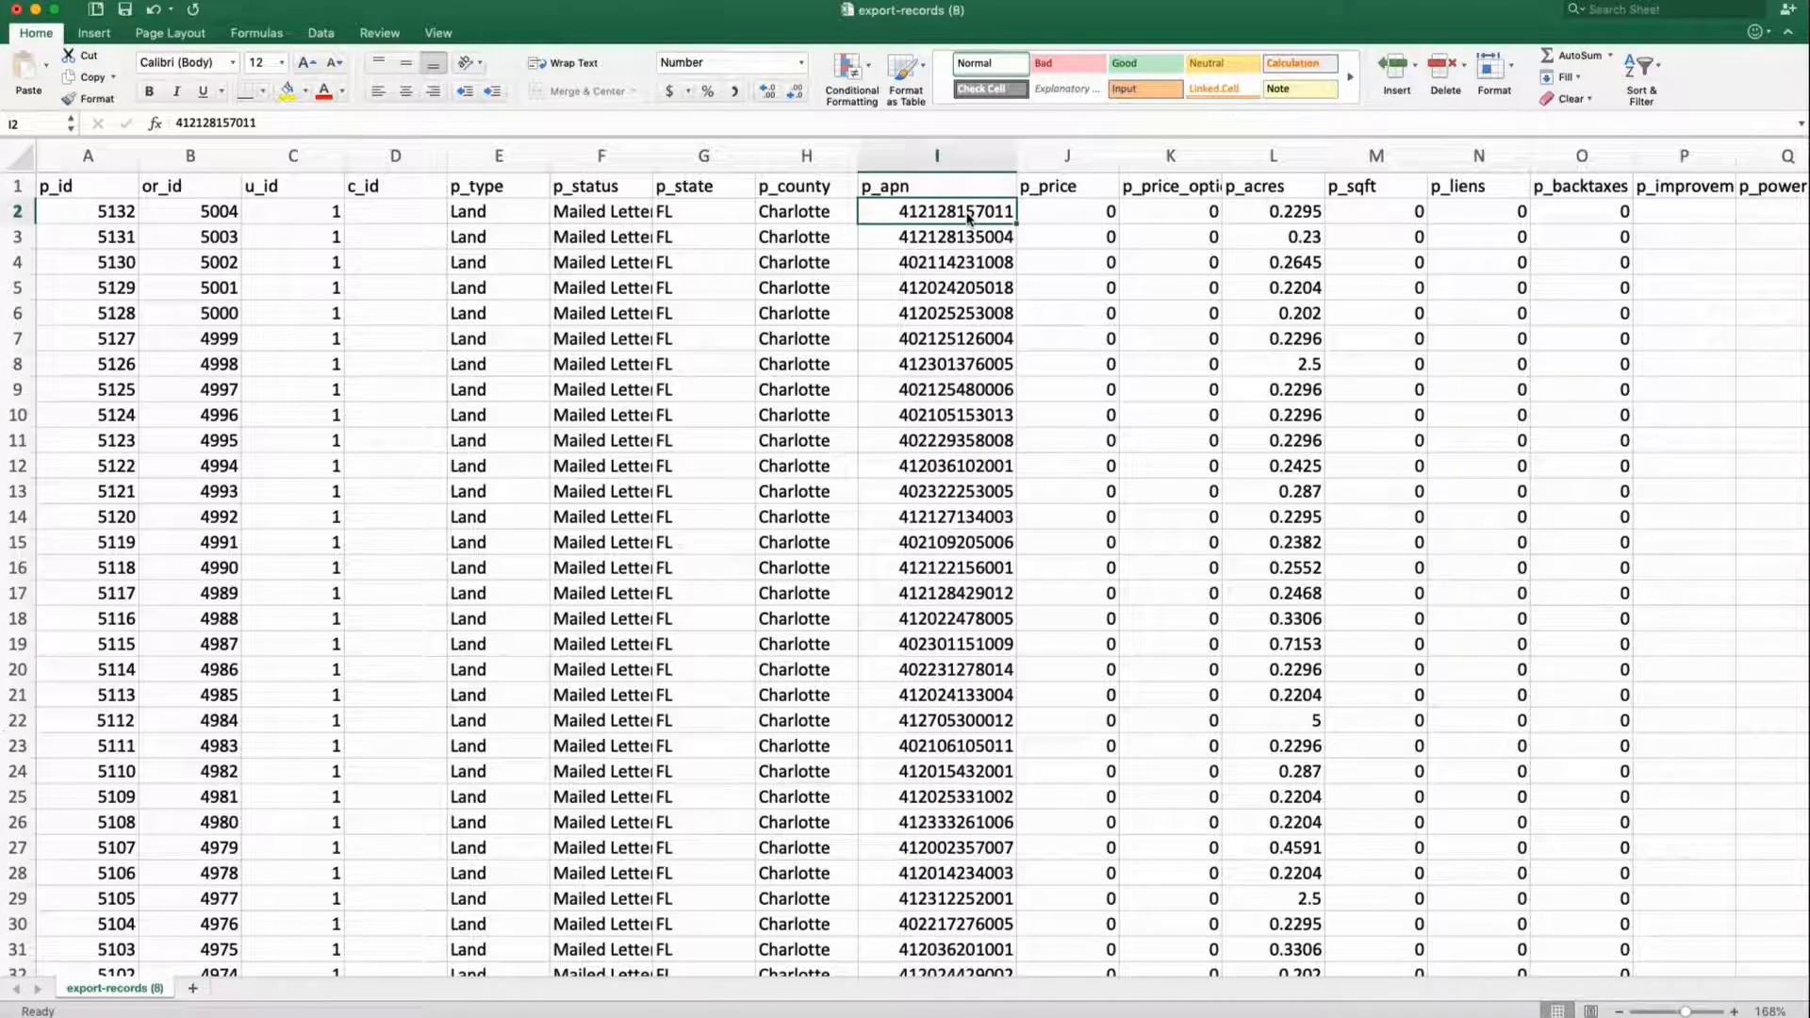
# Widen the p_address column AH enough to show the full coordinate pairs.
pyautogui.hscroll(5, 968, 218)
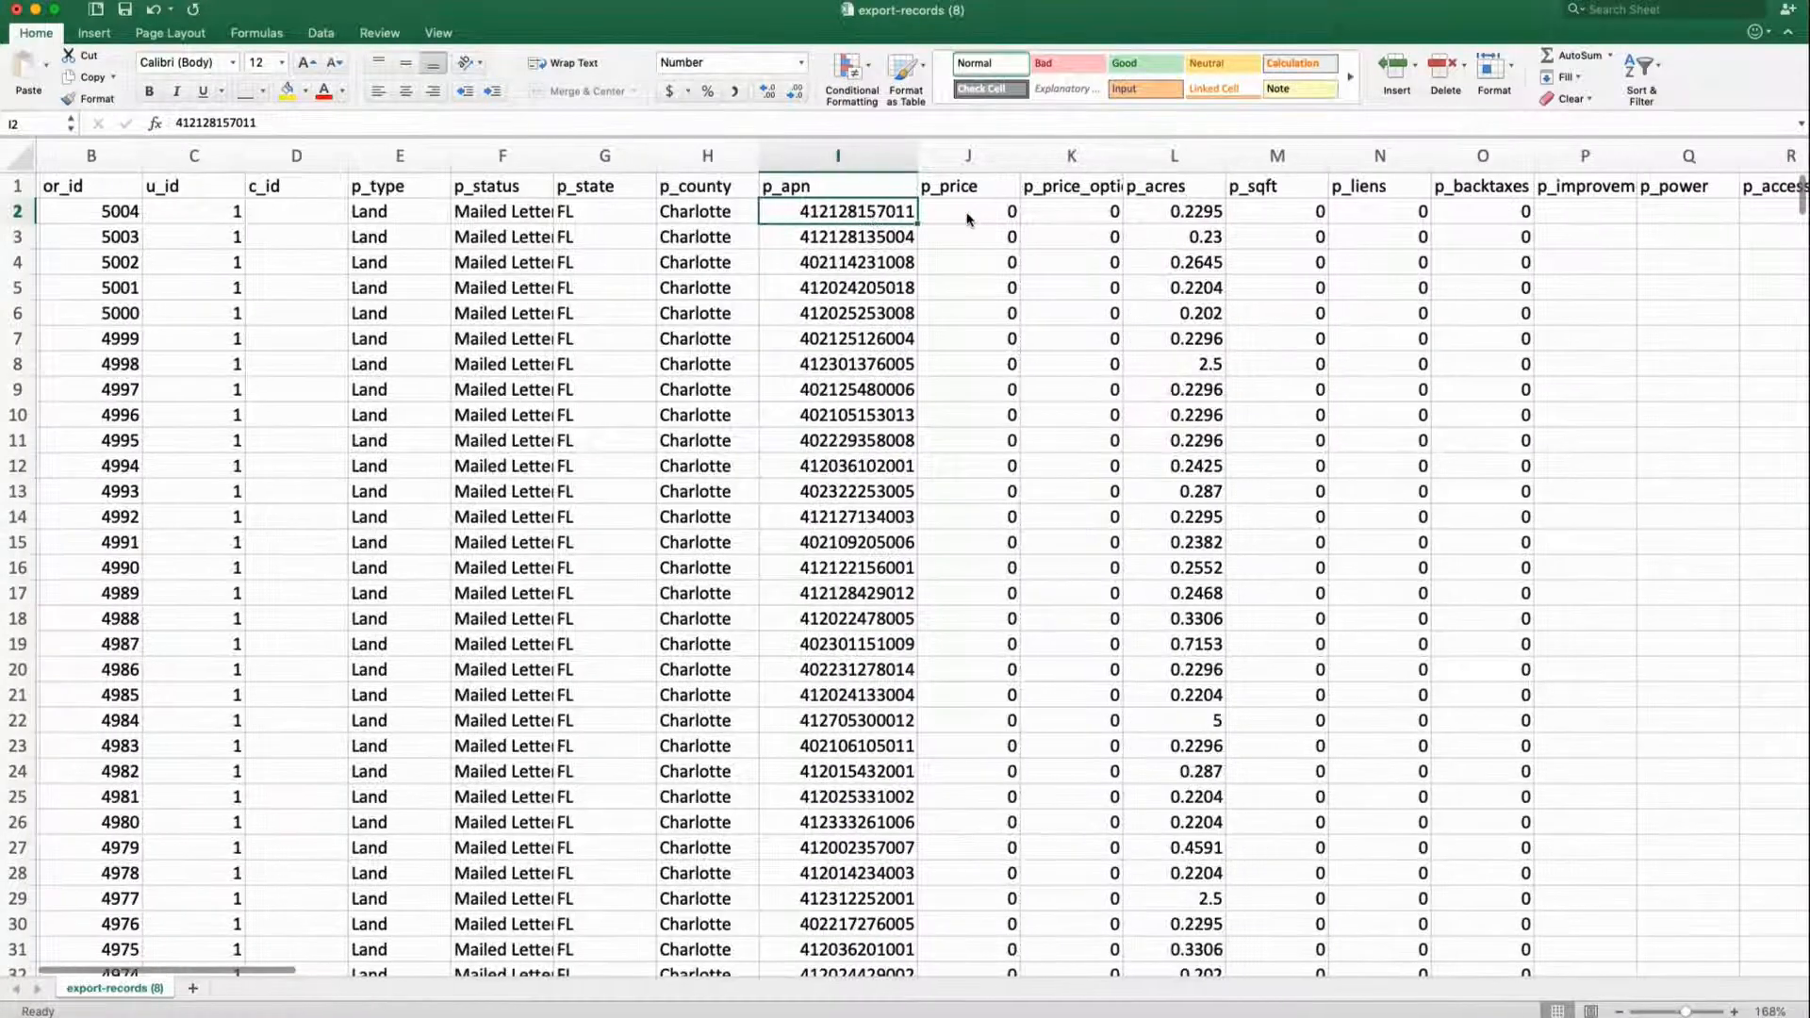
pyautogui.hscroll(15, 968, 218)
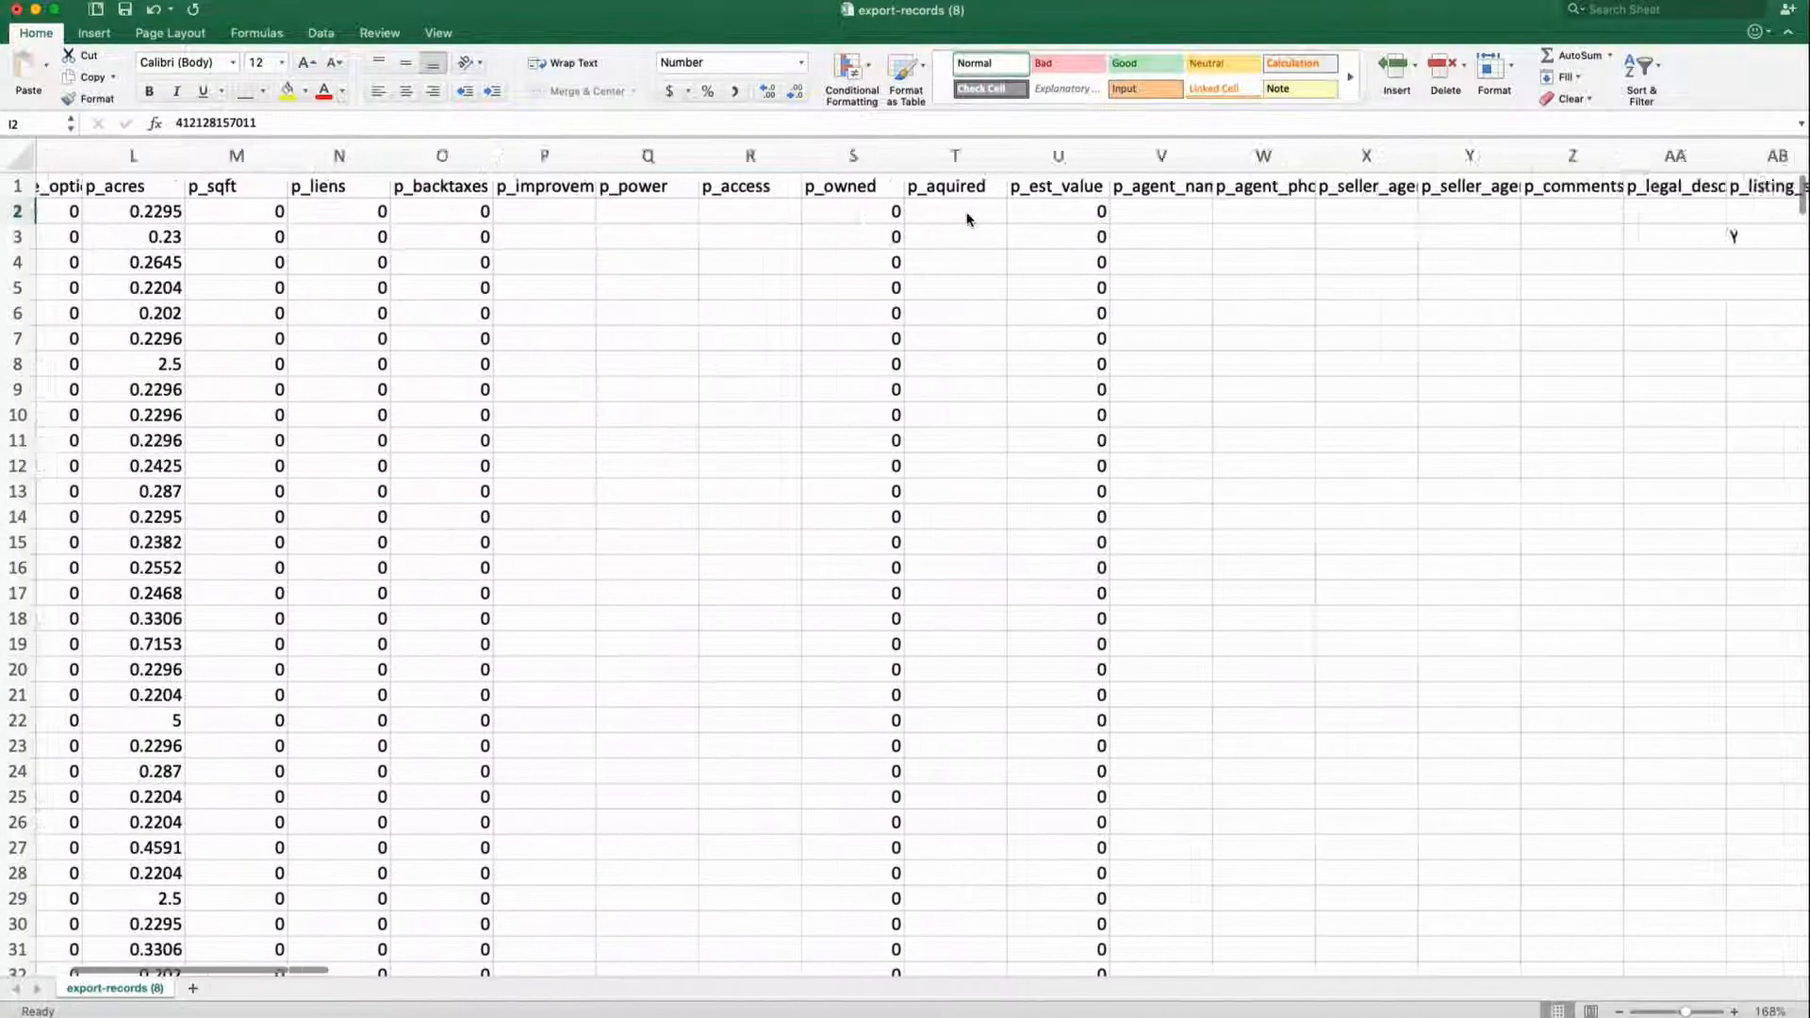
pyautogui.hscroll(-1, 969, 220)
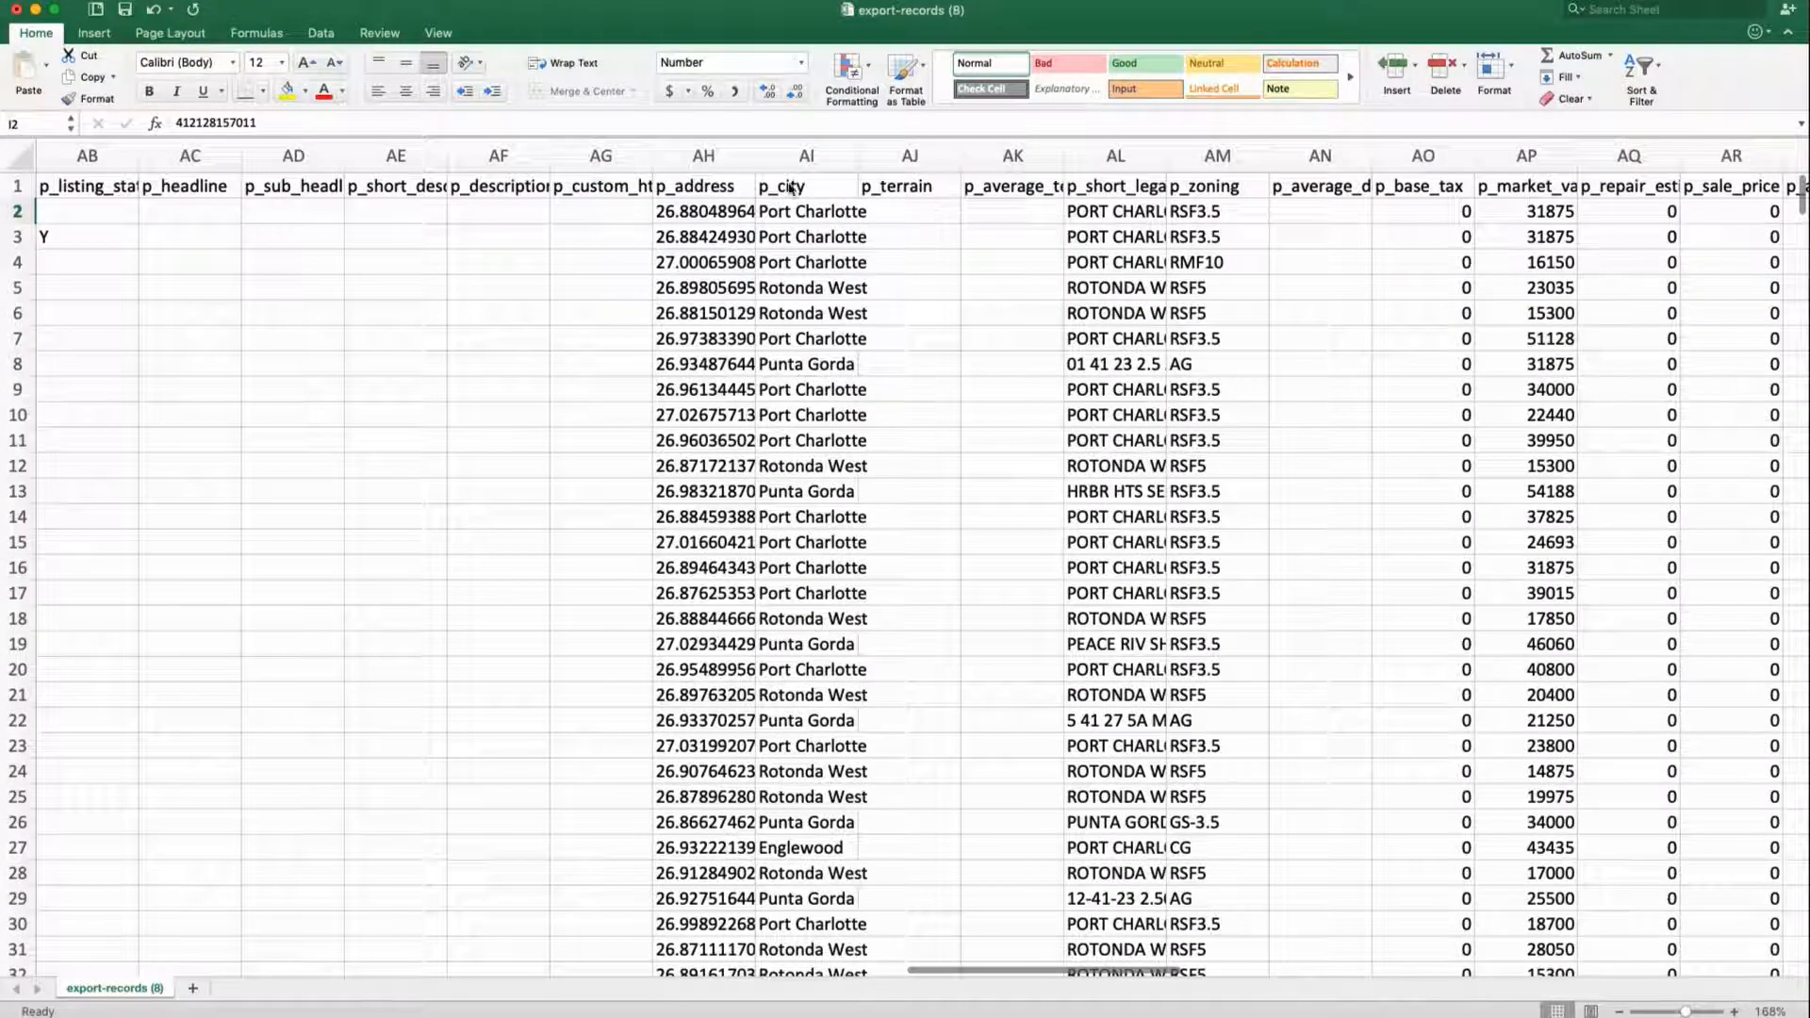
pyautogui.moveTo(760, 157); pyautogui.dragTo(994, 156)
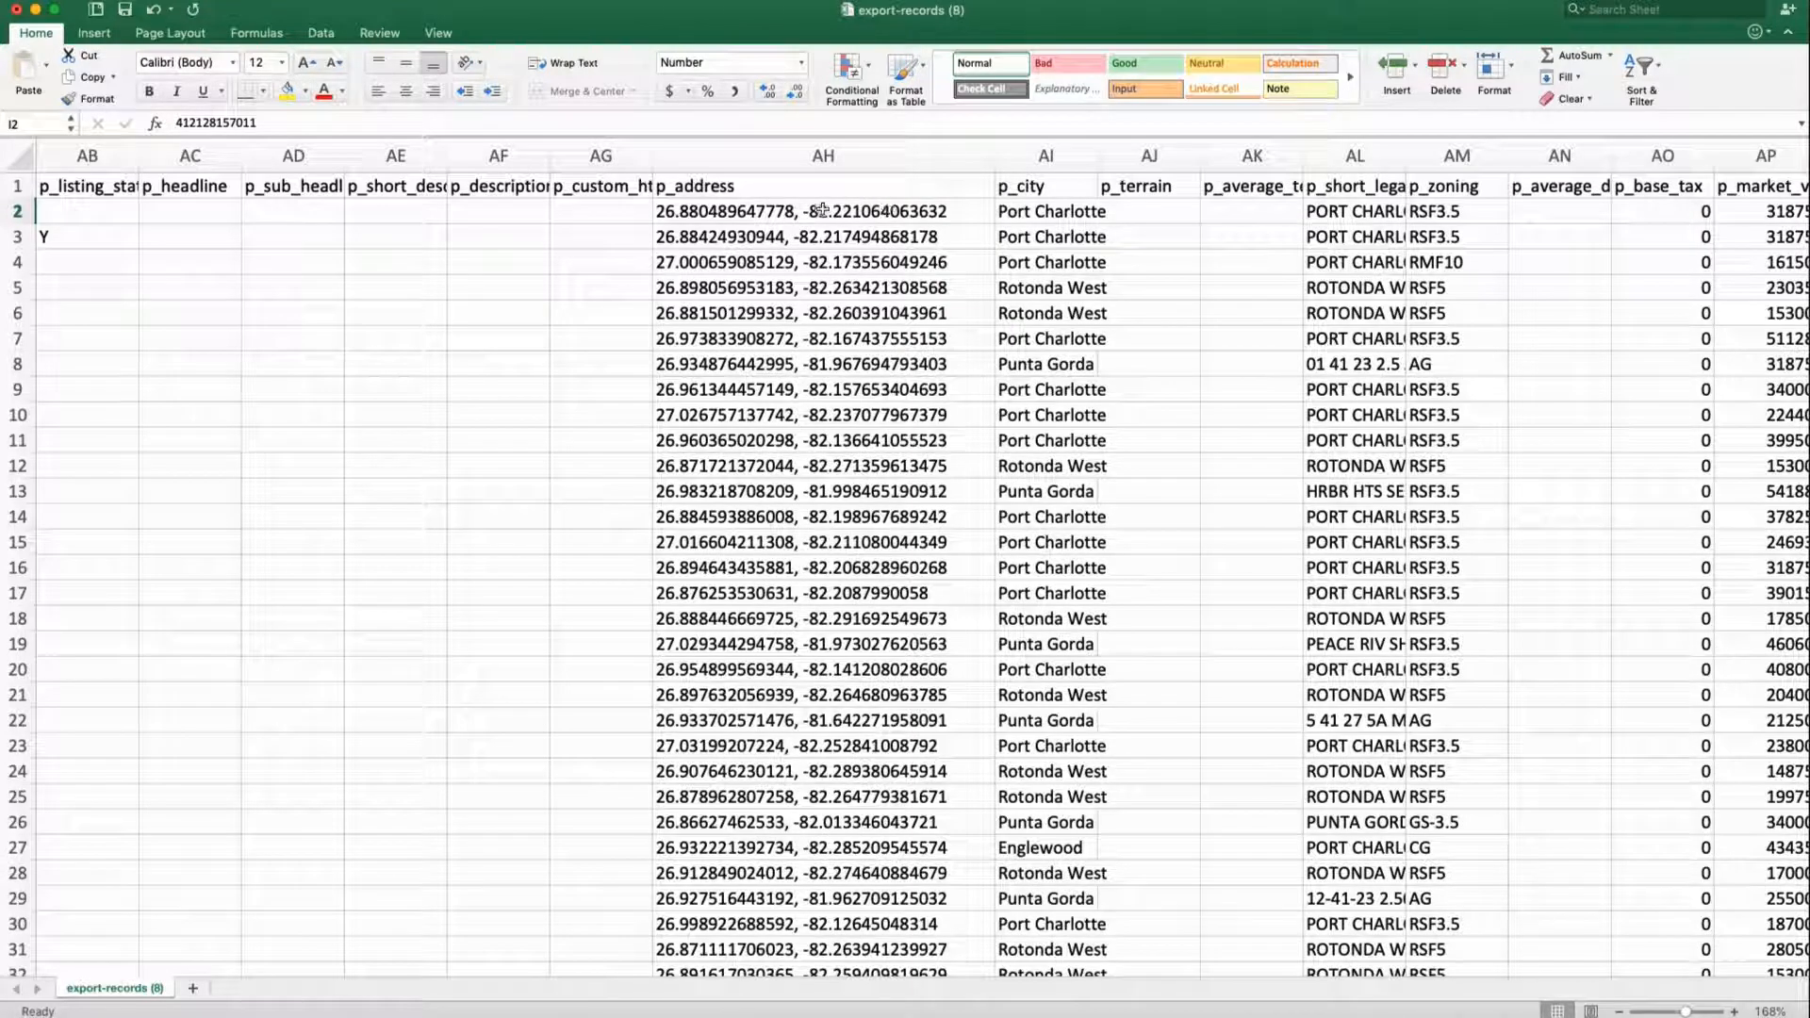
# Insert a blank column between the p_address and p_city columns.
pyautogui.click(1036, 158)
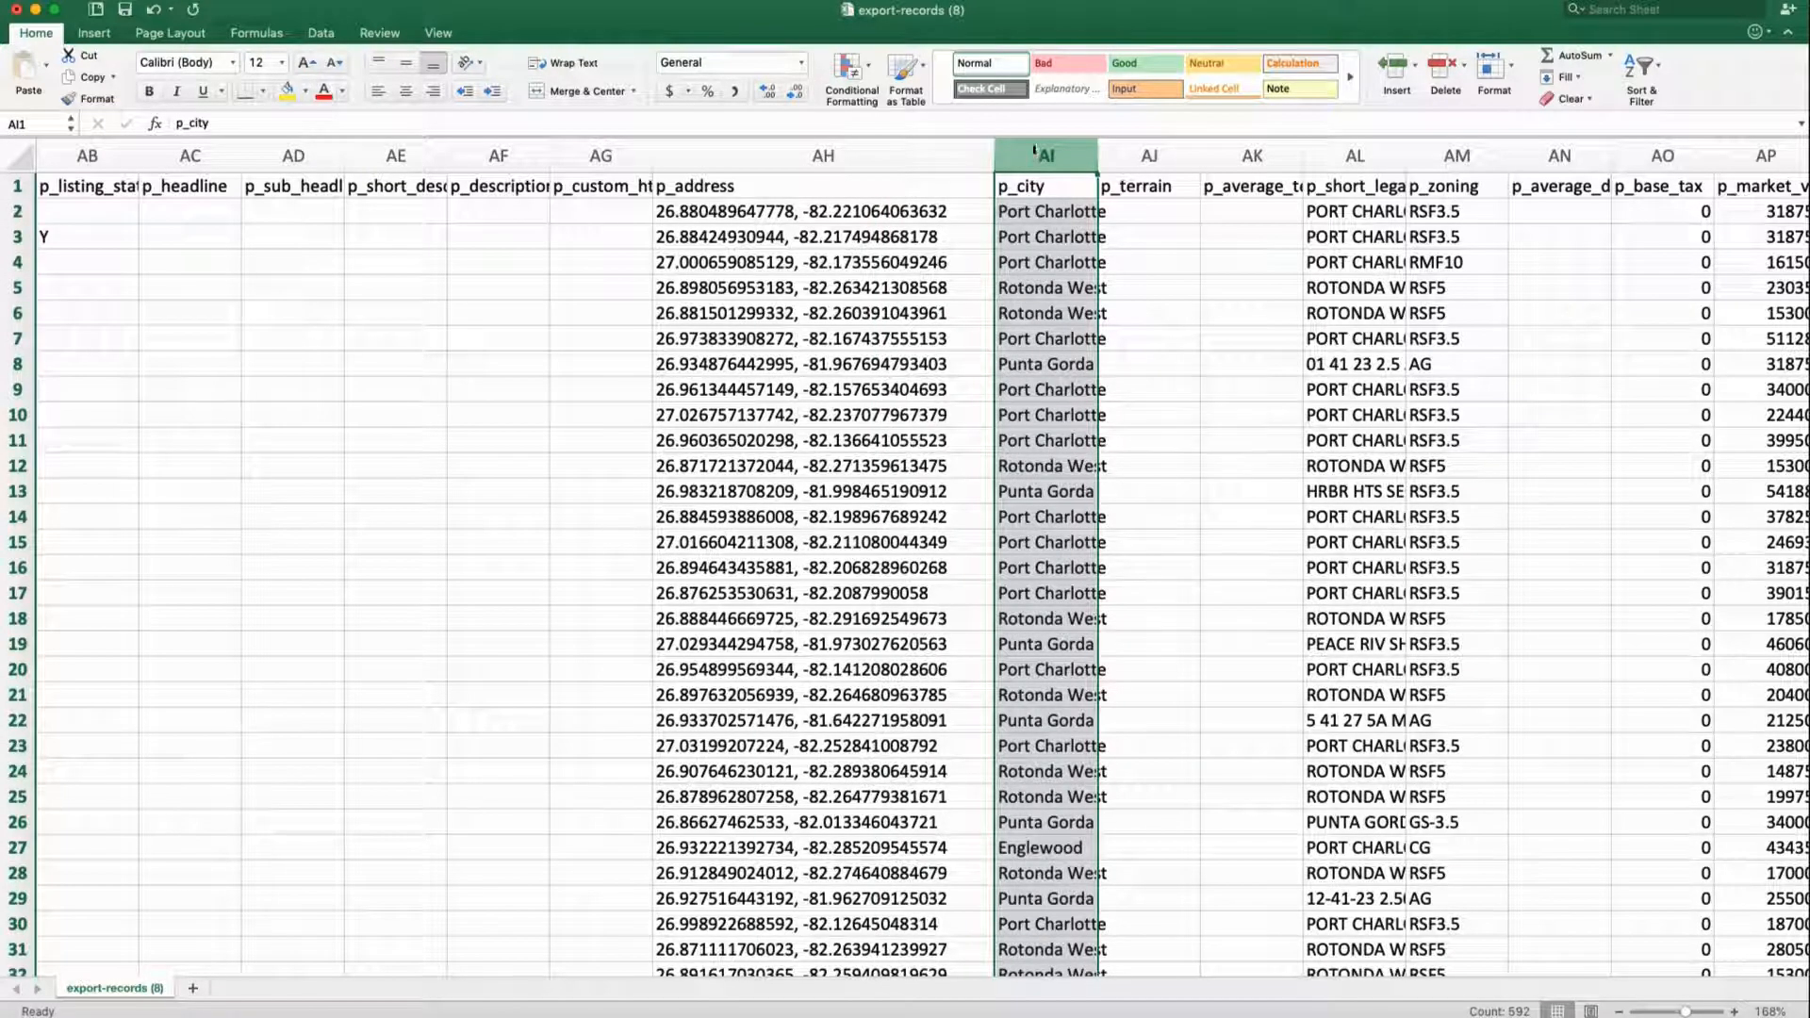
pyautogui.rightClick(1036, 150)
pyautogui.click(1055, 243)
pyautogui.click(1022, 240)
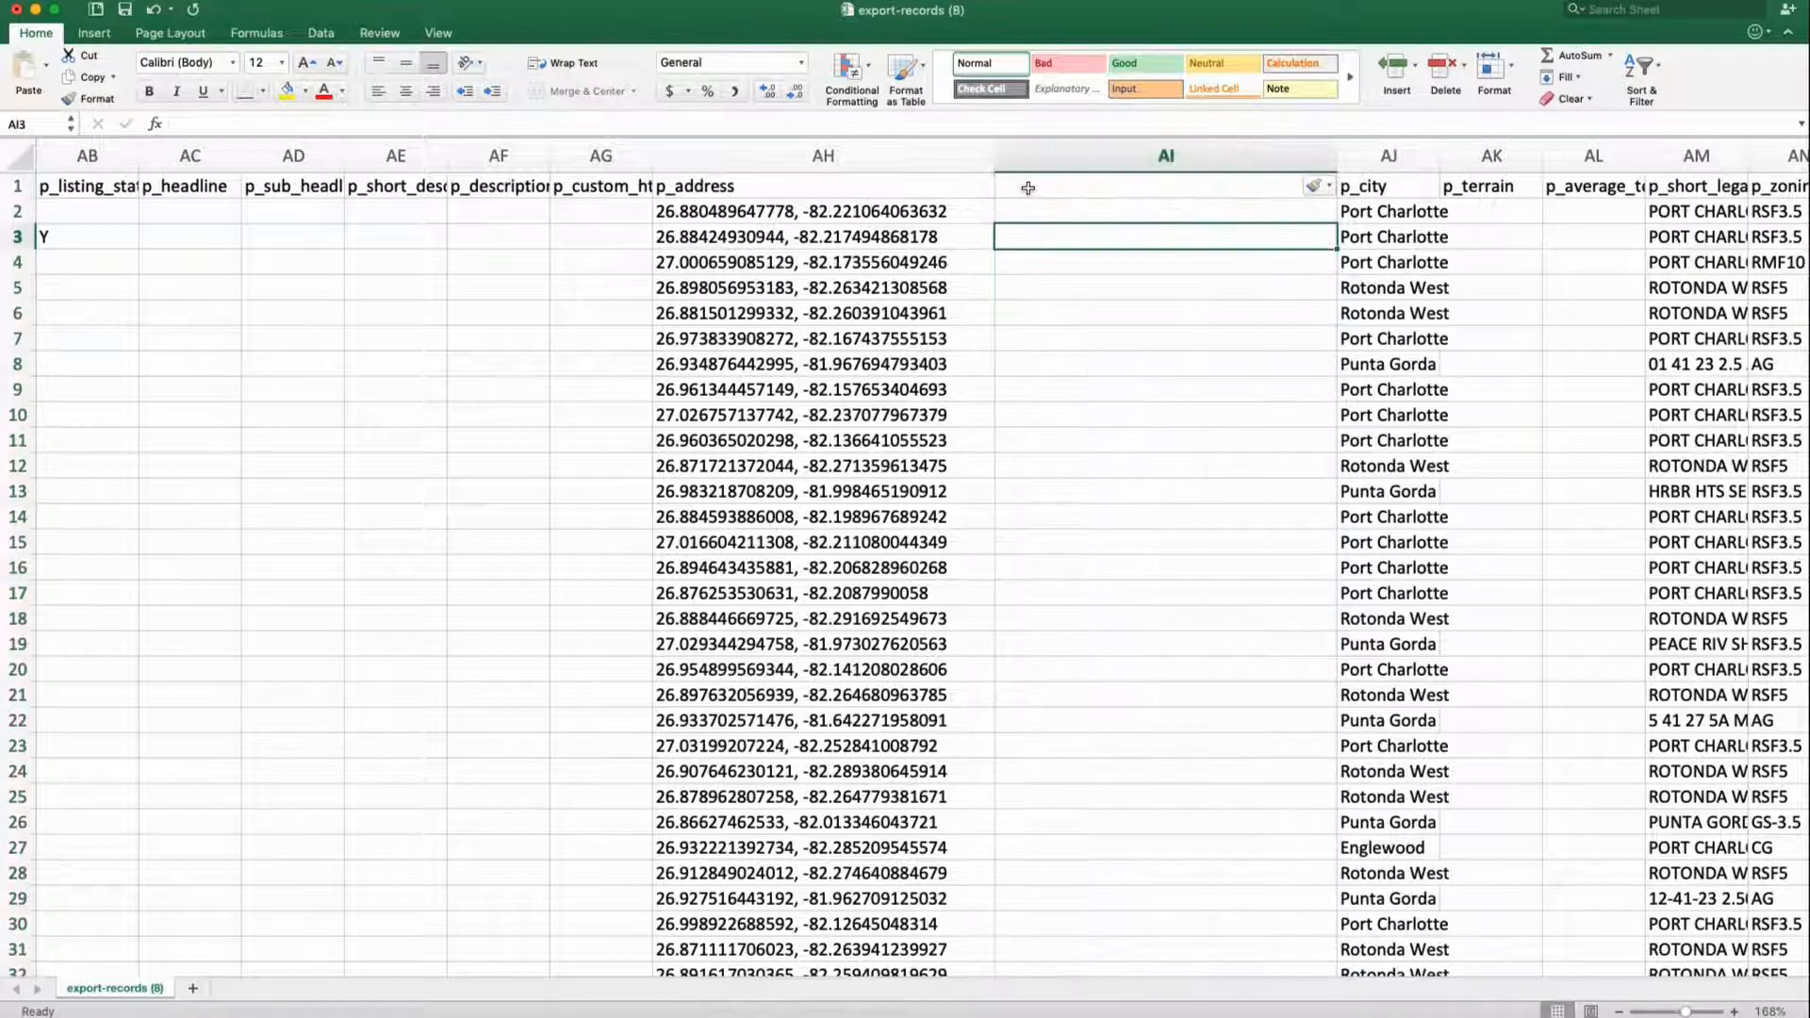
# Split the coordinates in AH2:AH601 with Text to Columns, delimited by comma, with both resulting columns formatted as Text.
pyautogui.click(943, 219)
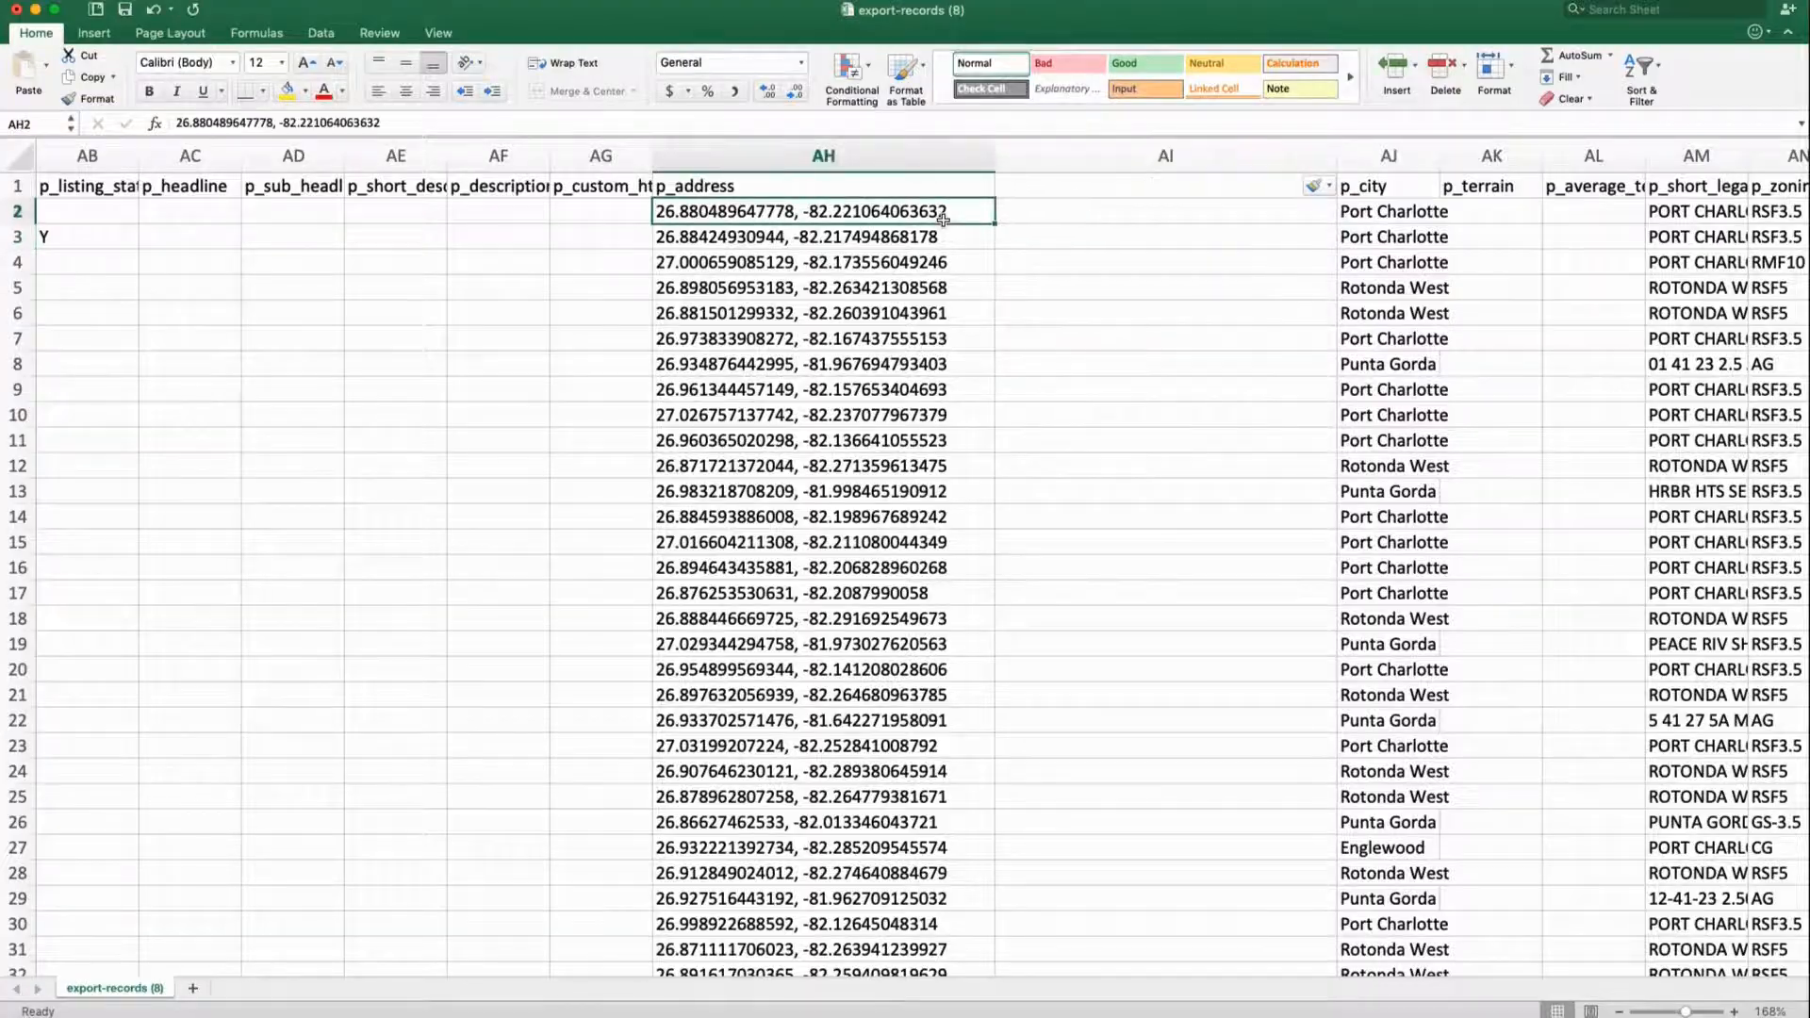
pyautogui.scroll(-20, 943, 219)
pyautogui.scroll(-20, 942, 220)
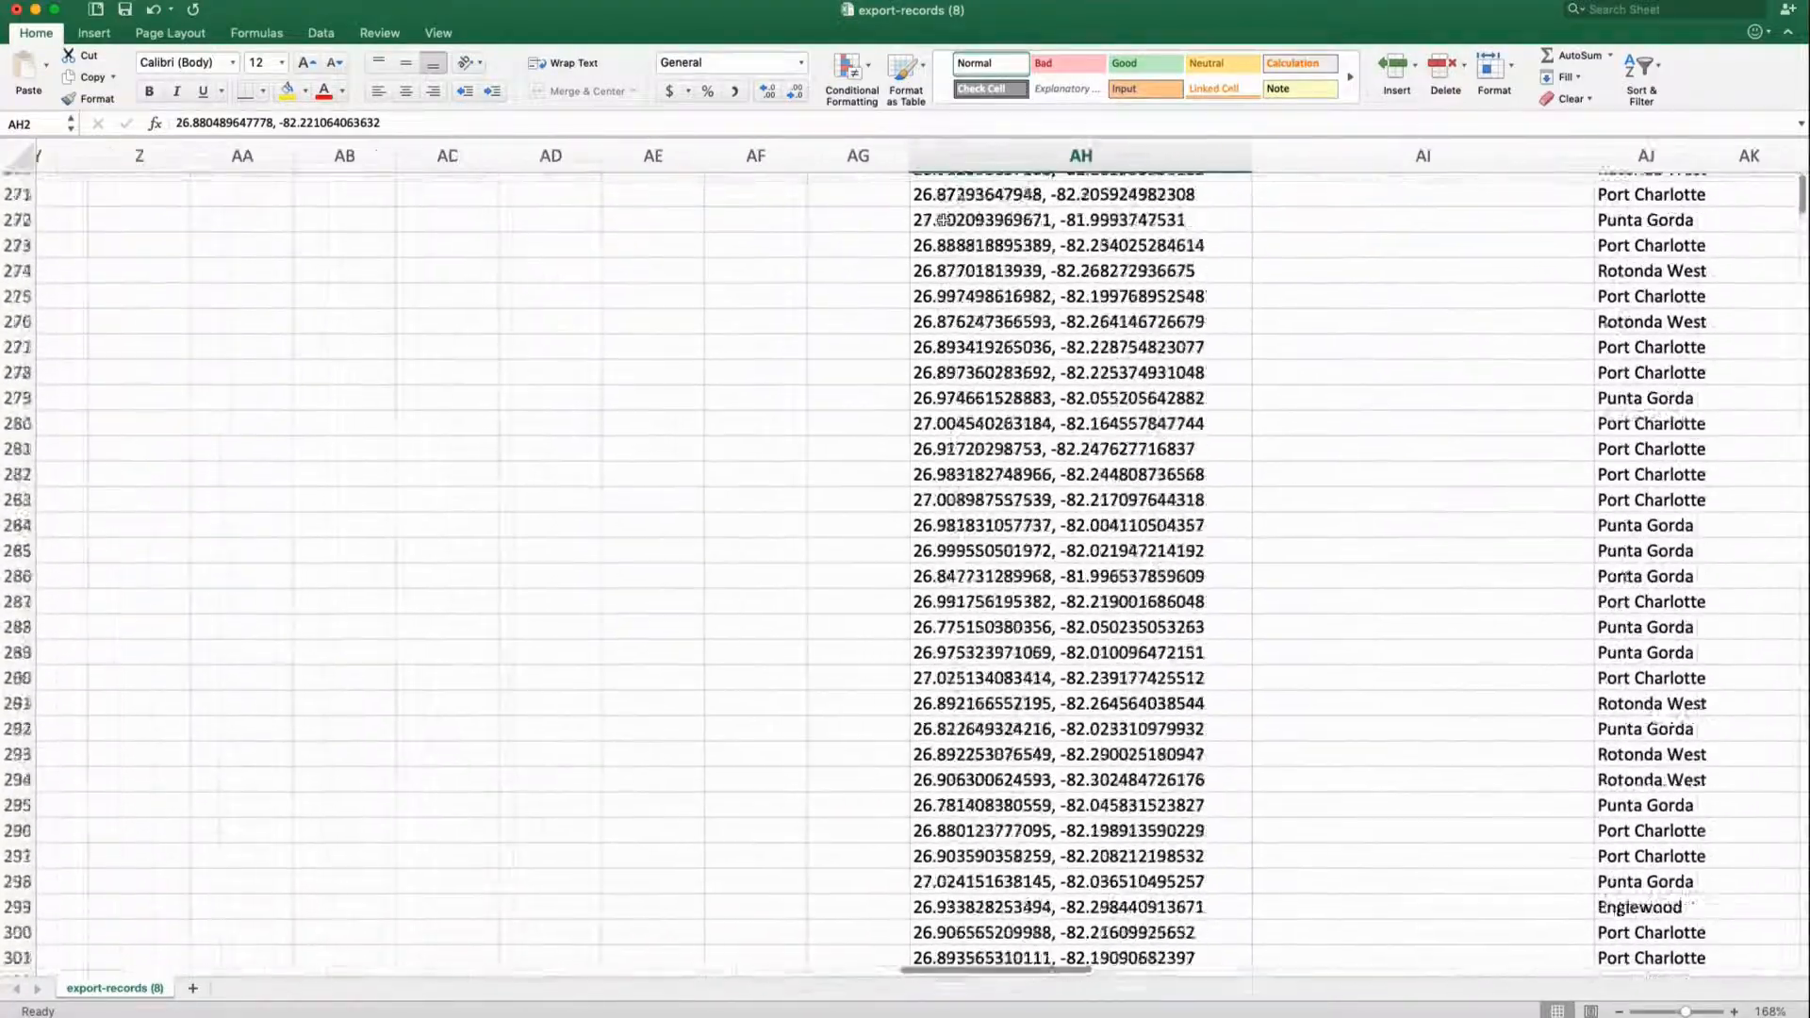
pyautogui.scroll(-20, 942, 219)
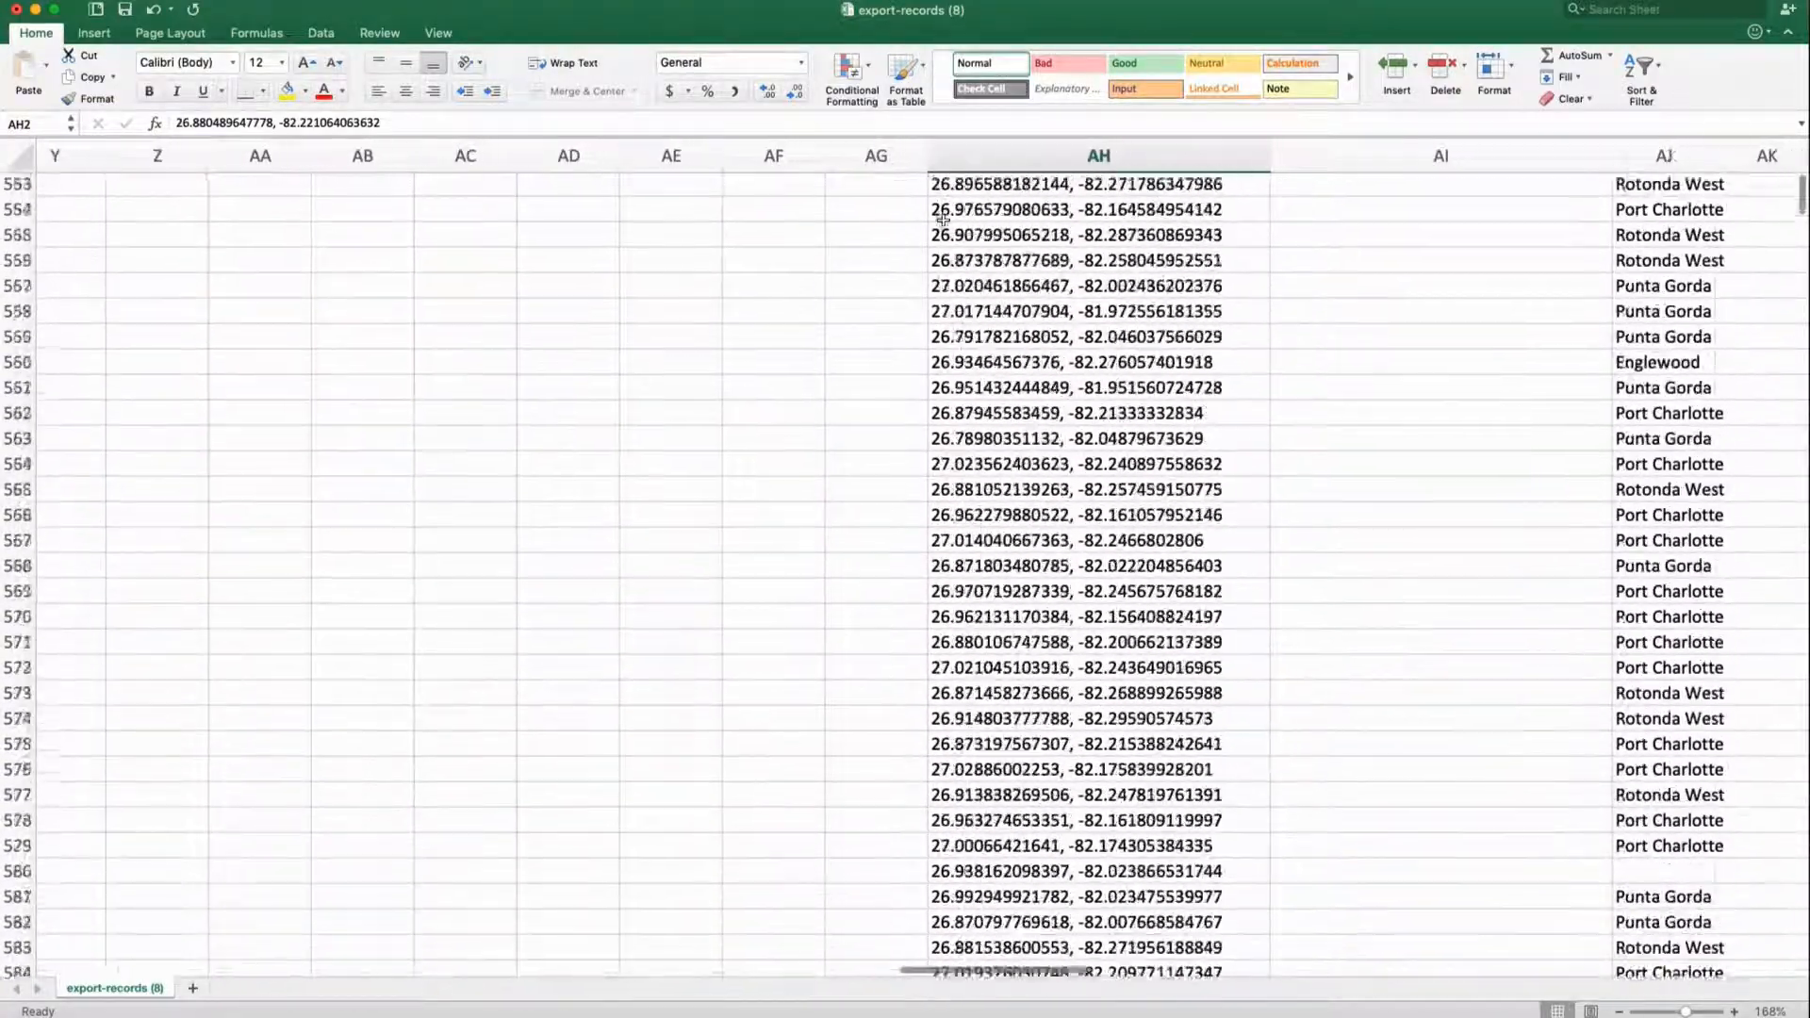
pyautogui.keyDown('shift'); pyautogui.click(987, 366); pyautogui.keyUp('shift')
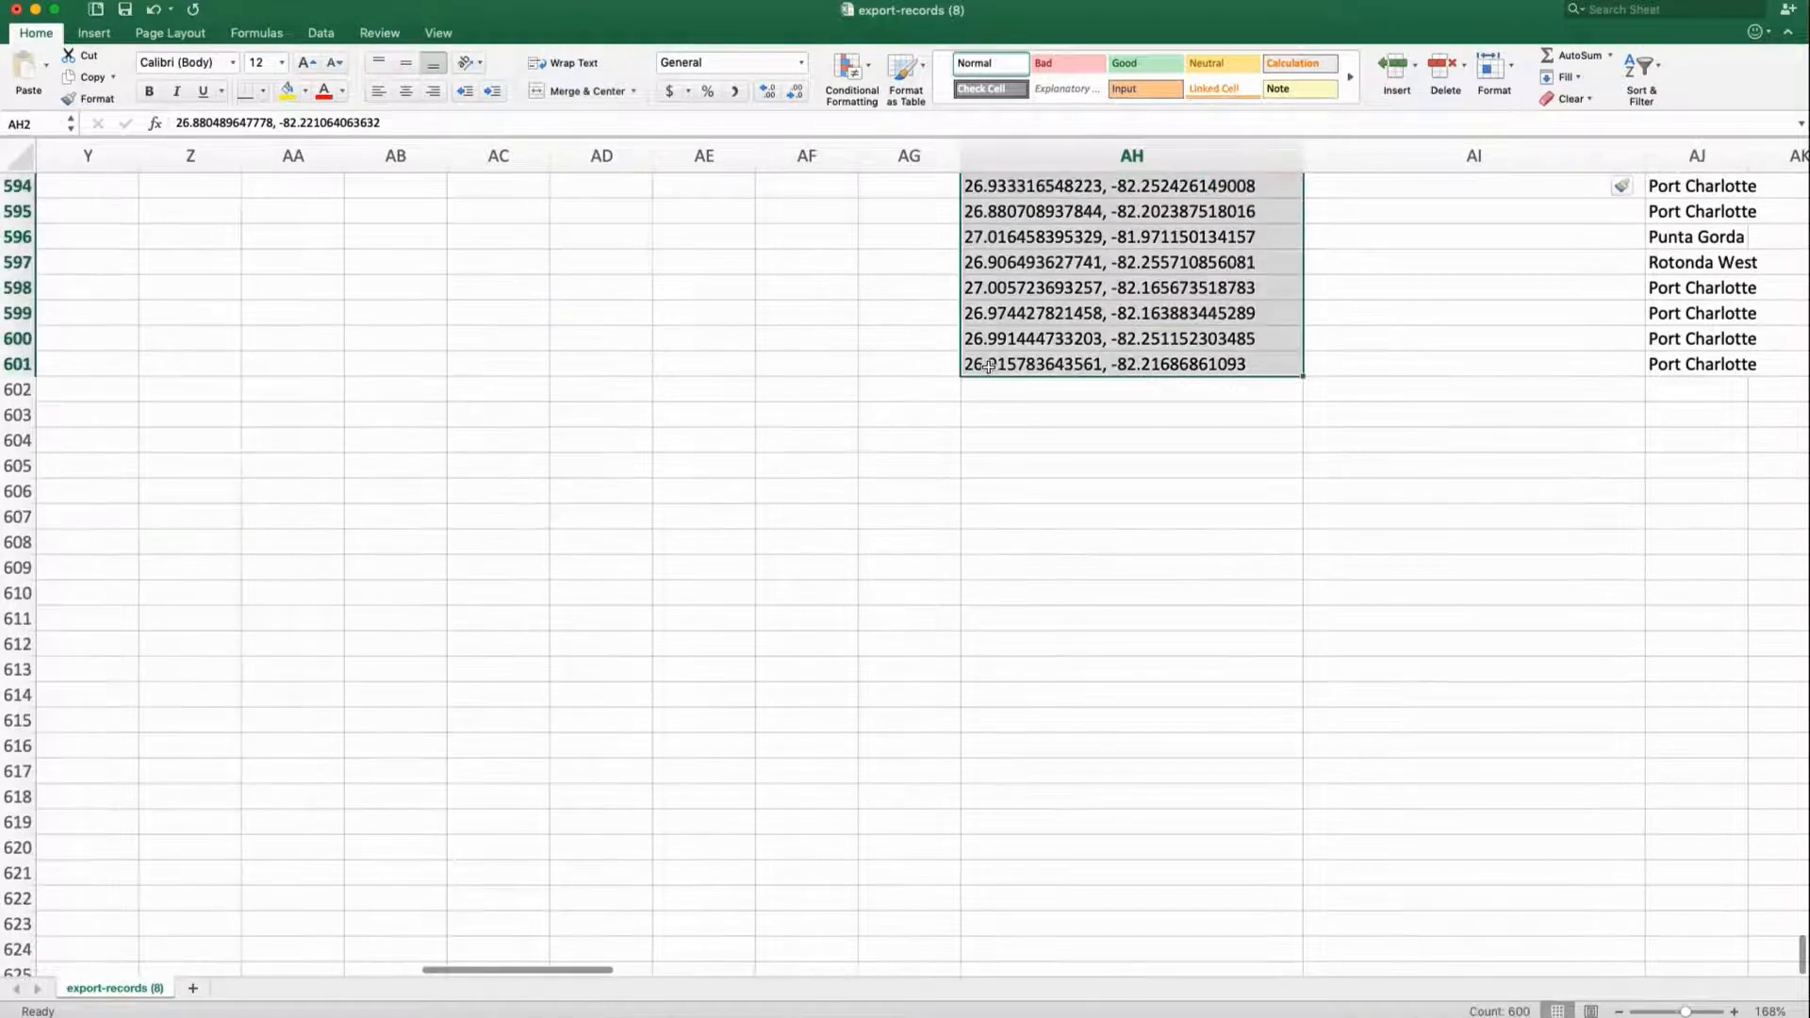
pyautogui.scroll(20, 987, 367)
pyautogui.scroll(20, 987, 368)
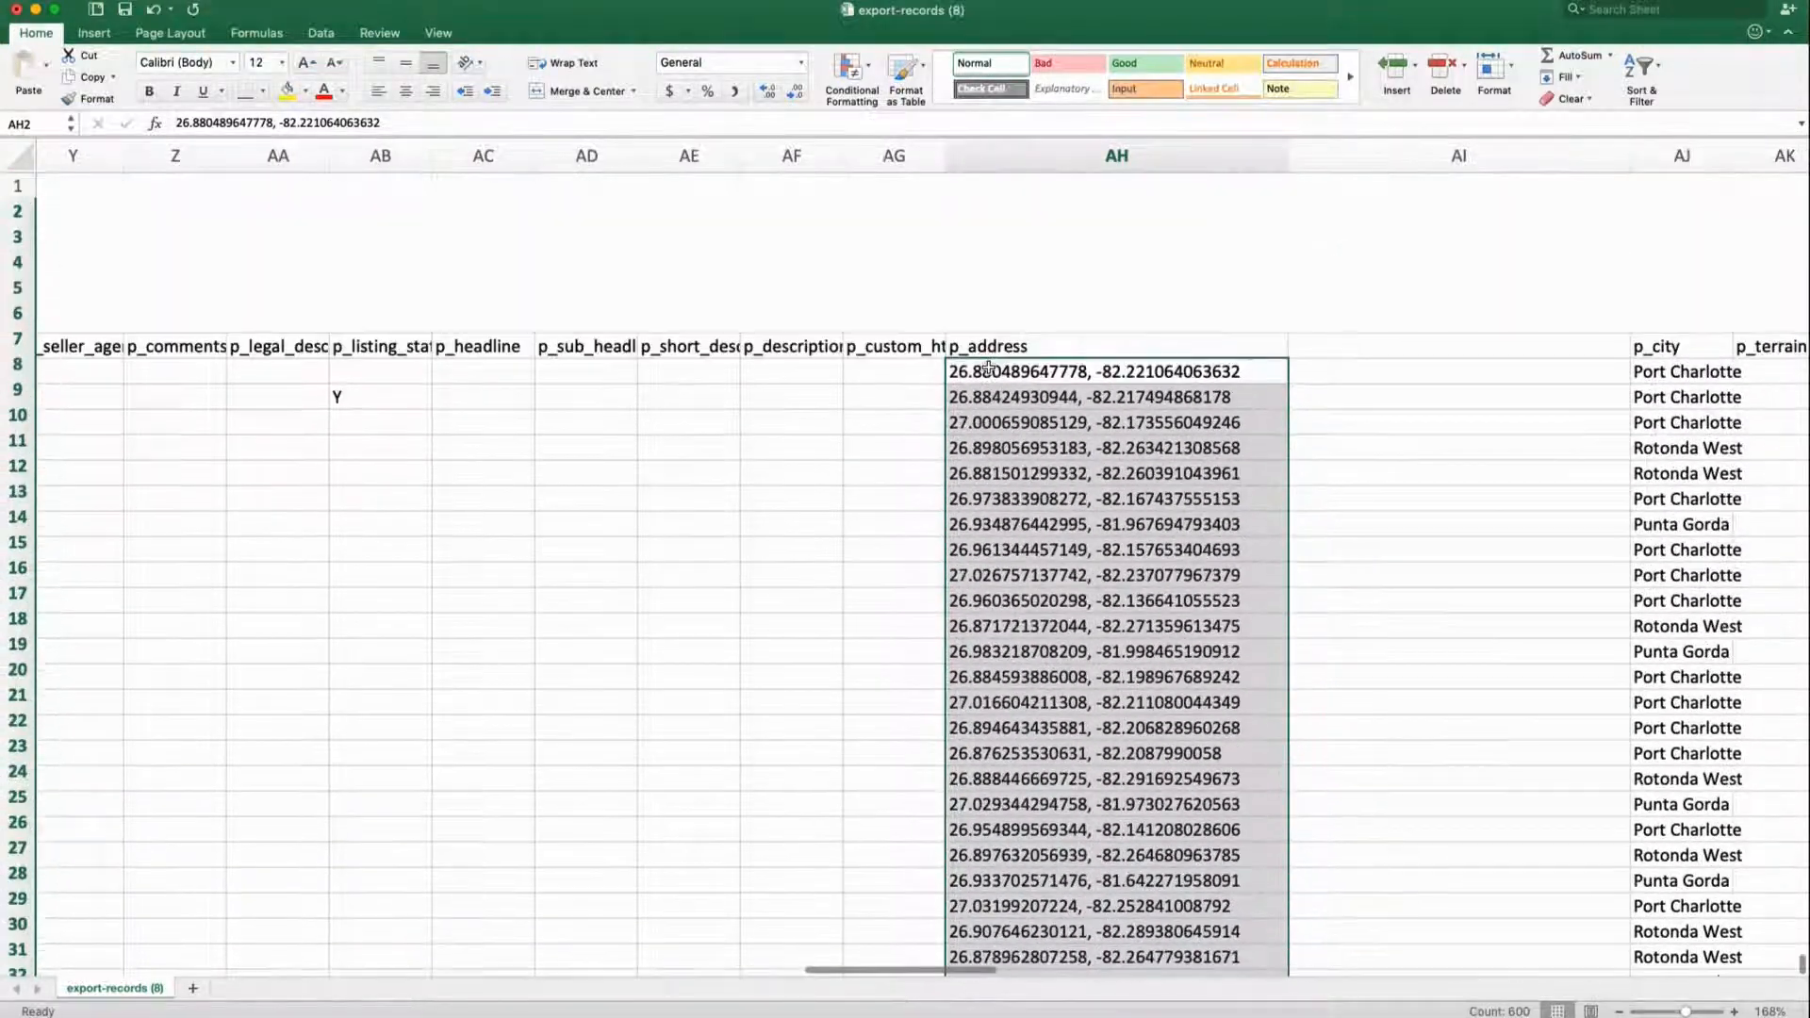
pyautogui.hscroll(3, 987, 366)
pyautogui.hscroll(-1, 987, 365)
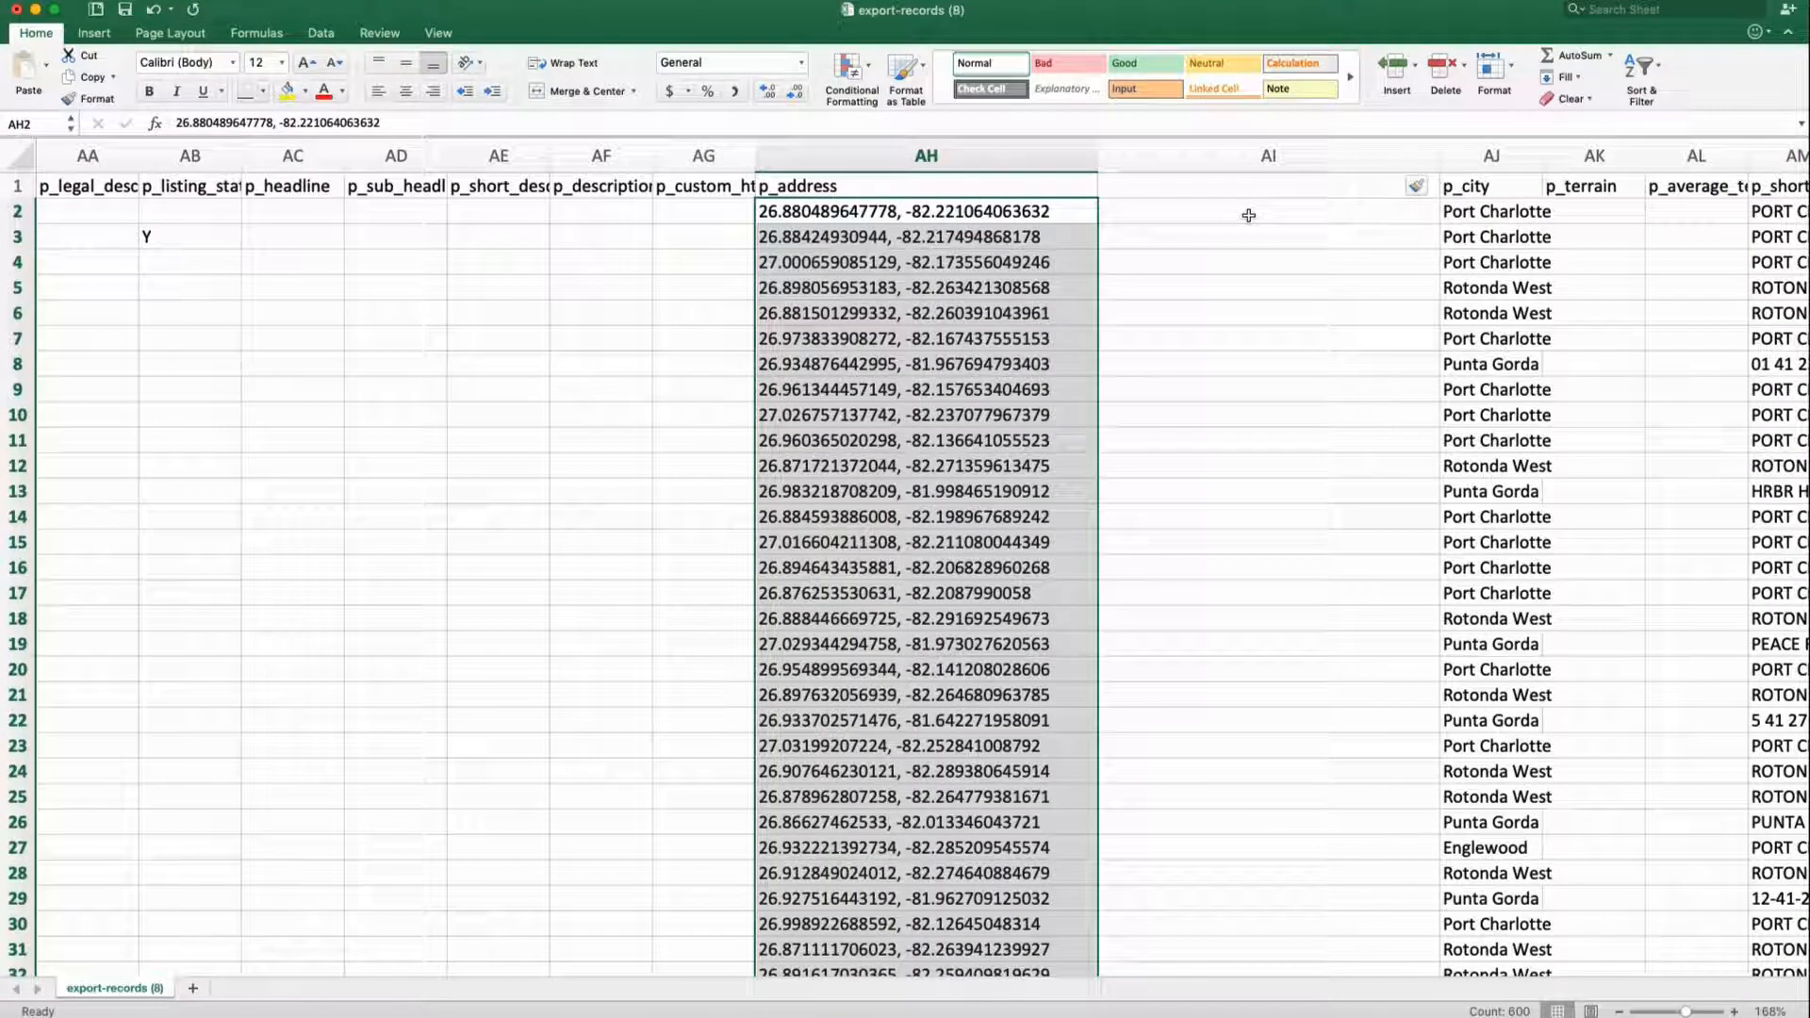
pyautogui.click(319, 34)
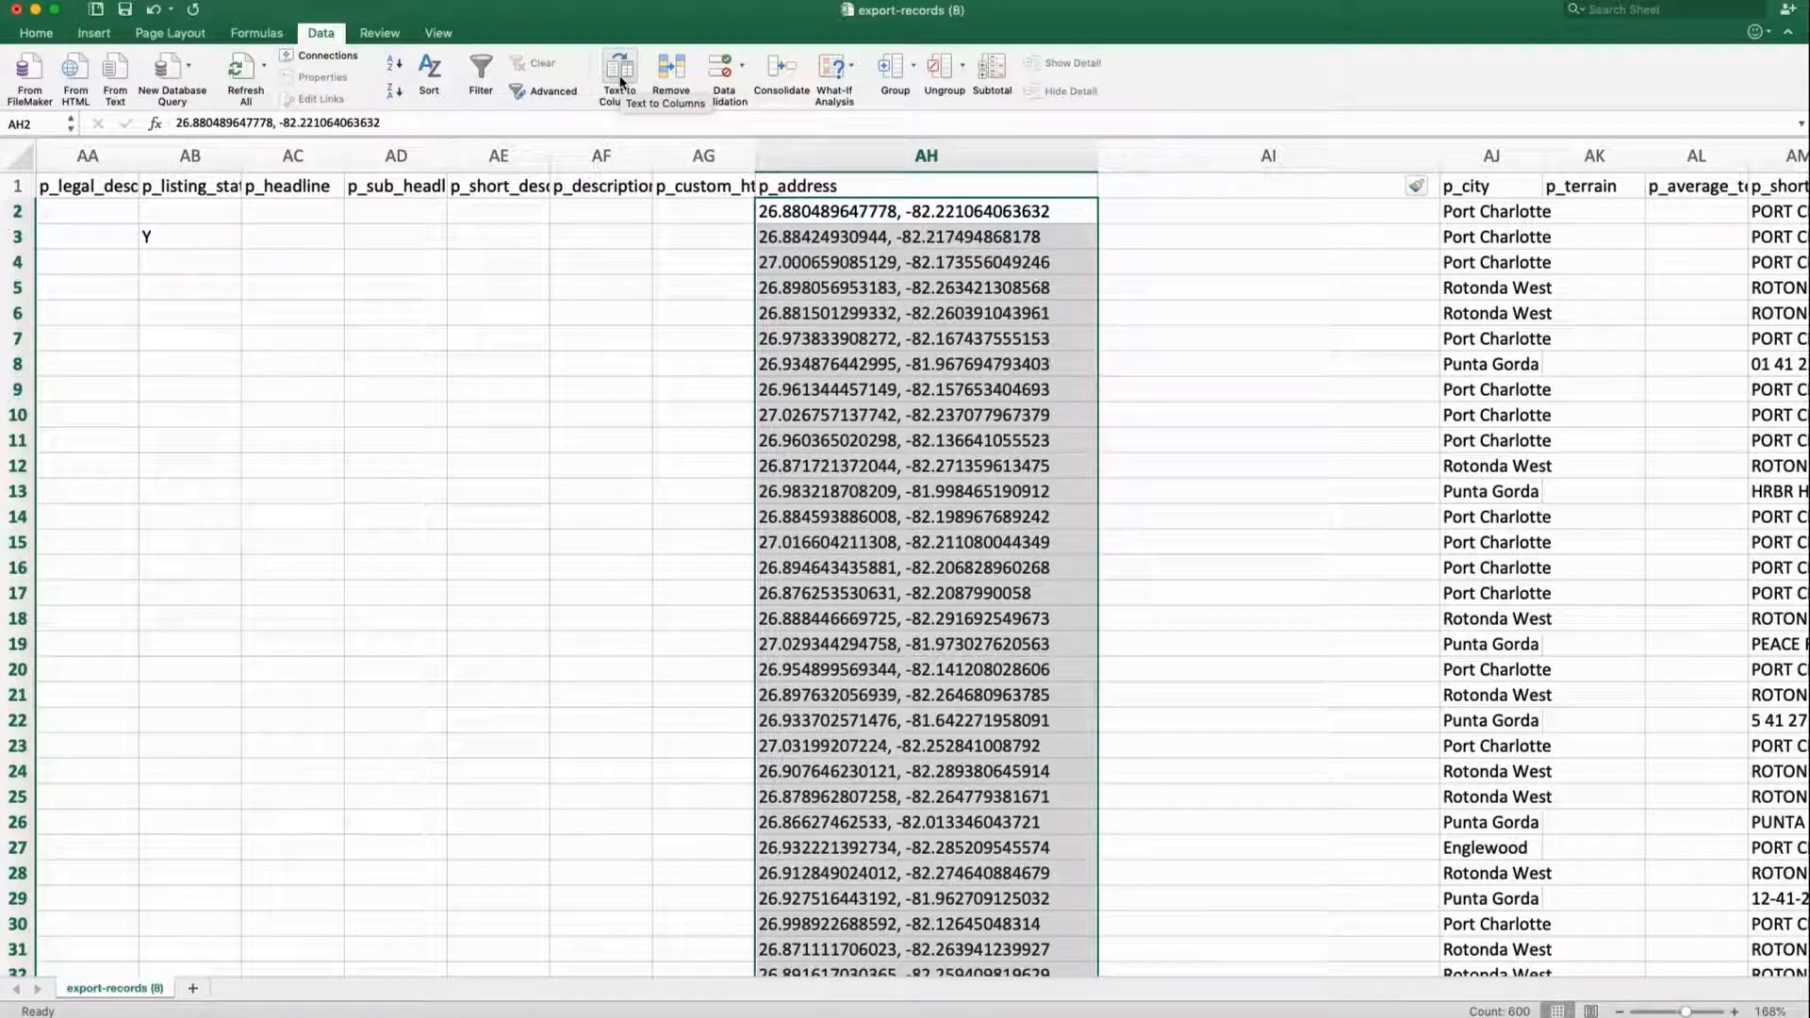
pyautogui.click(621, 83)
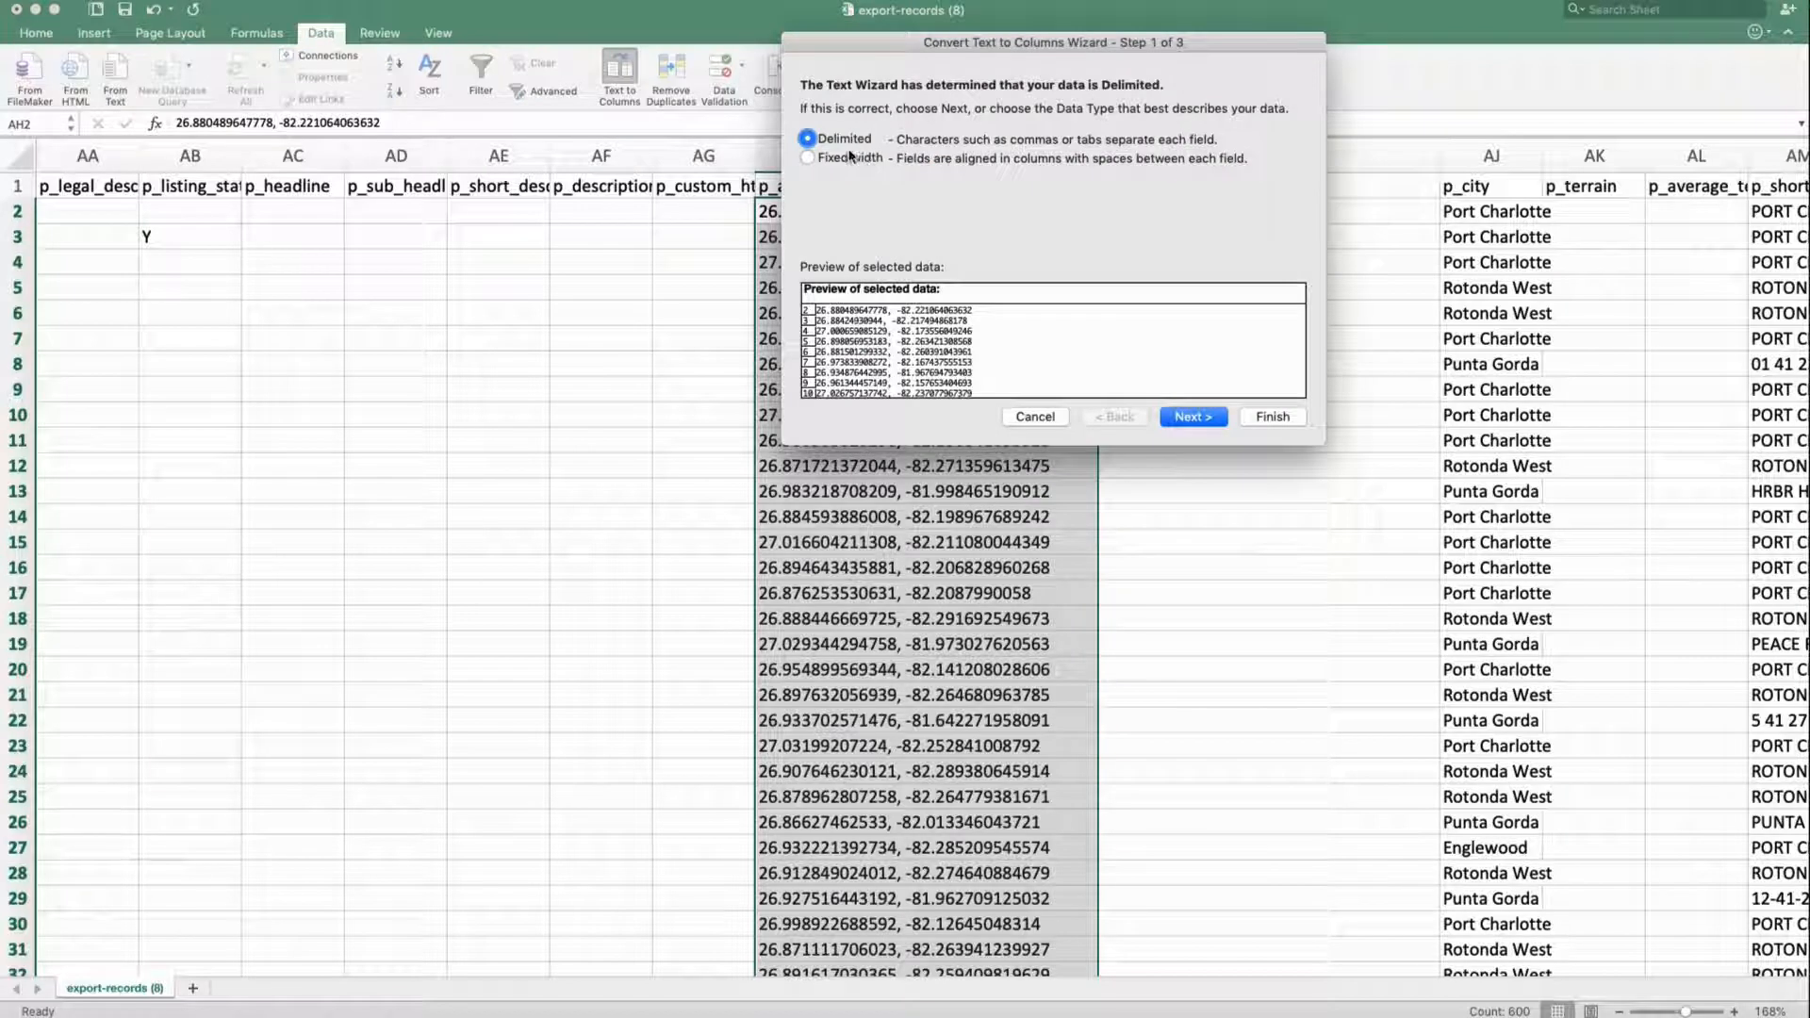
pyautogui.click(1207, 419)
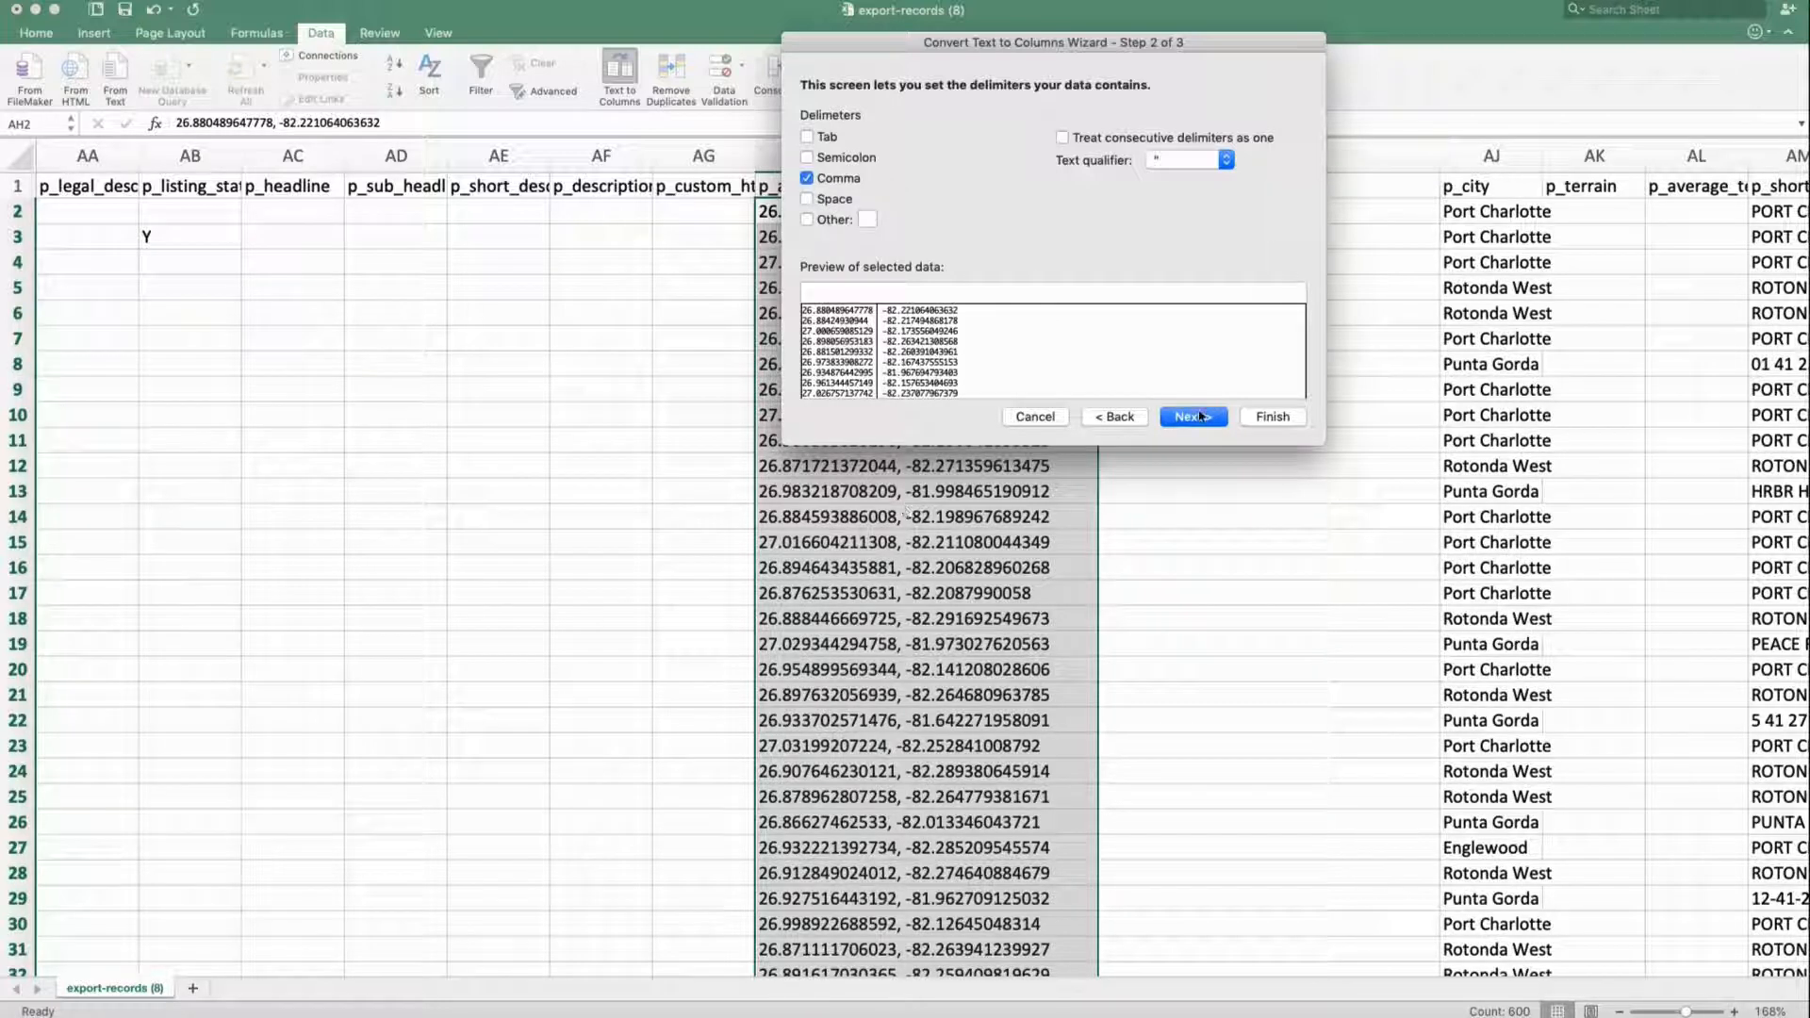
pyautogui.click(1193, 416)
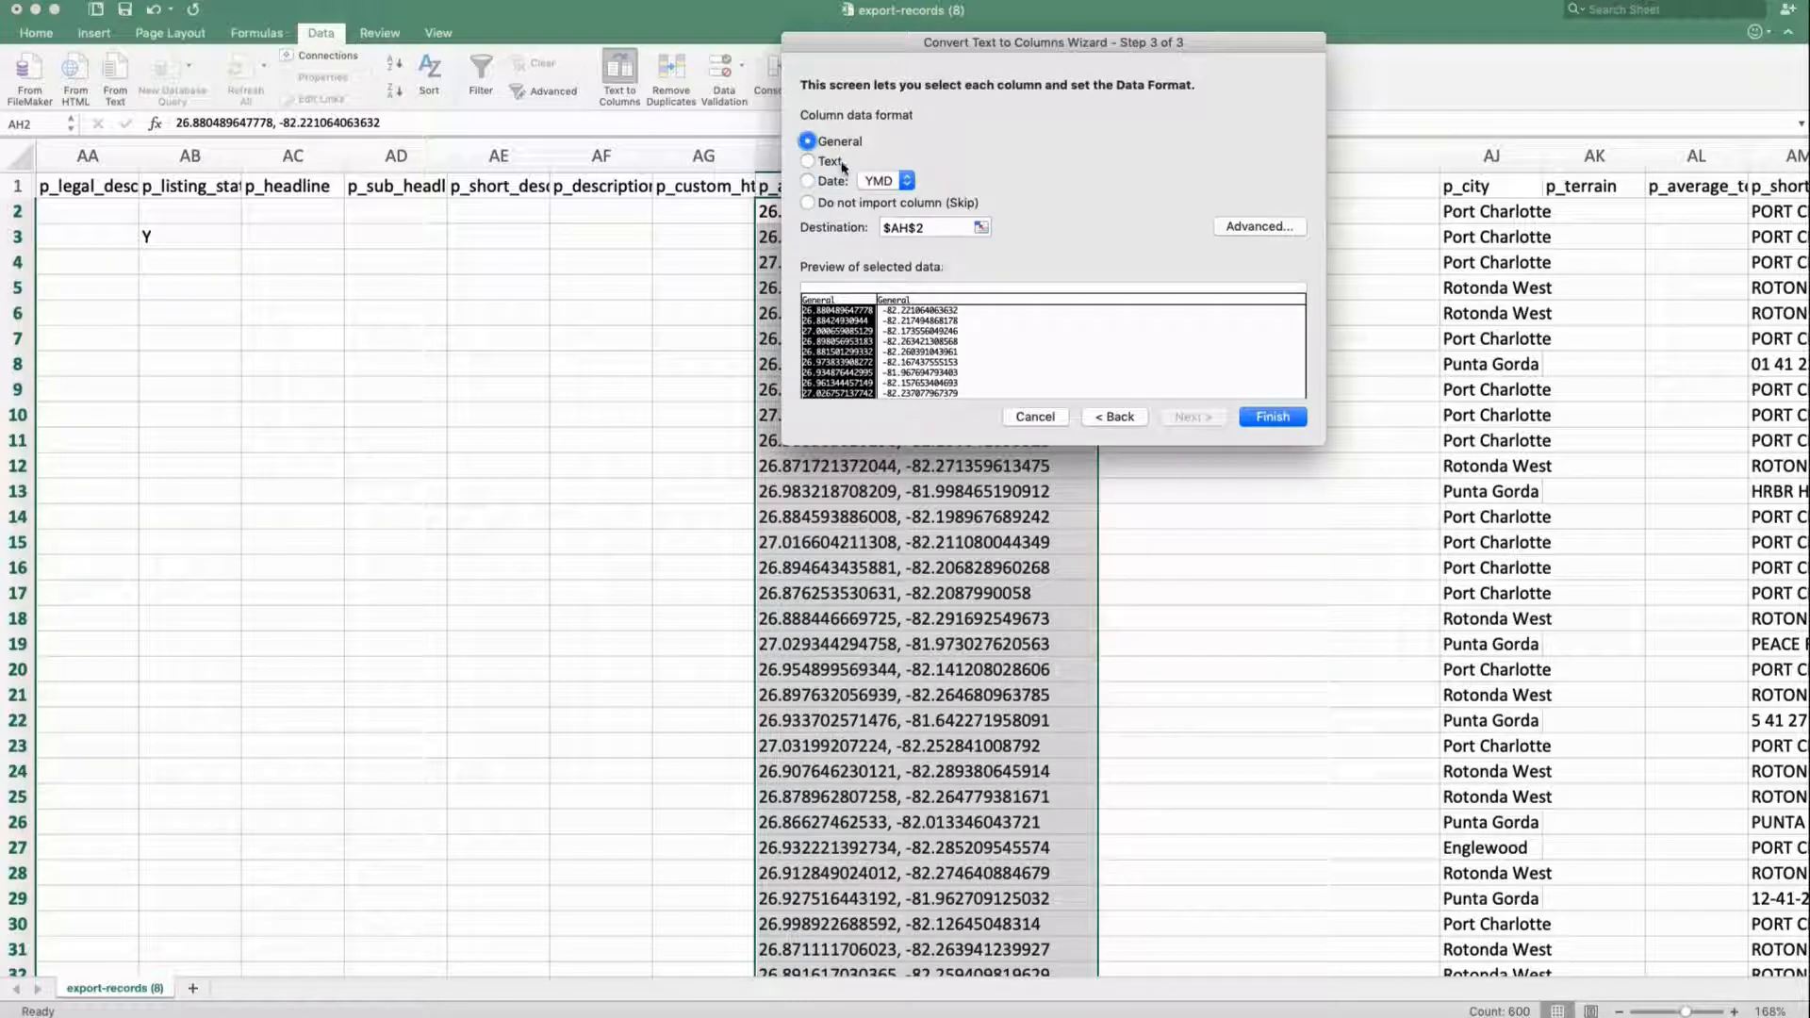
pyautogui.keyDown('shift'); pyautogui.click(879, 325); pyautogui.keyUp('shift')
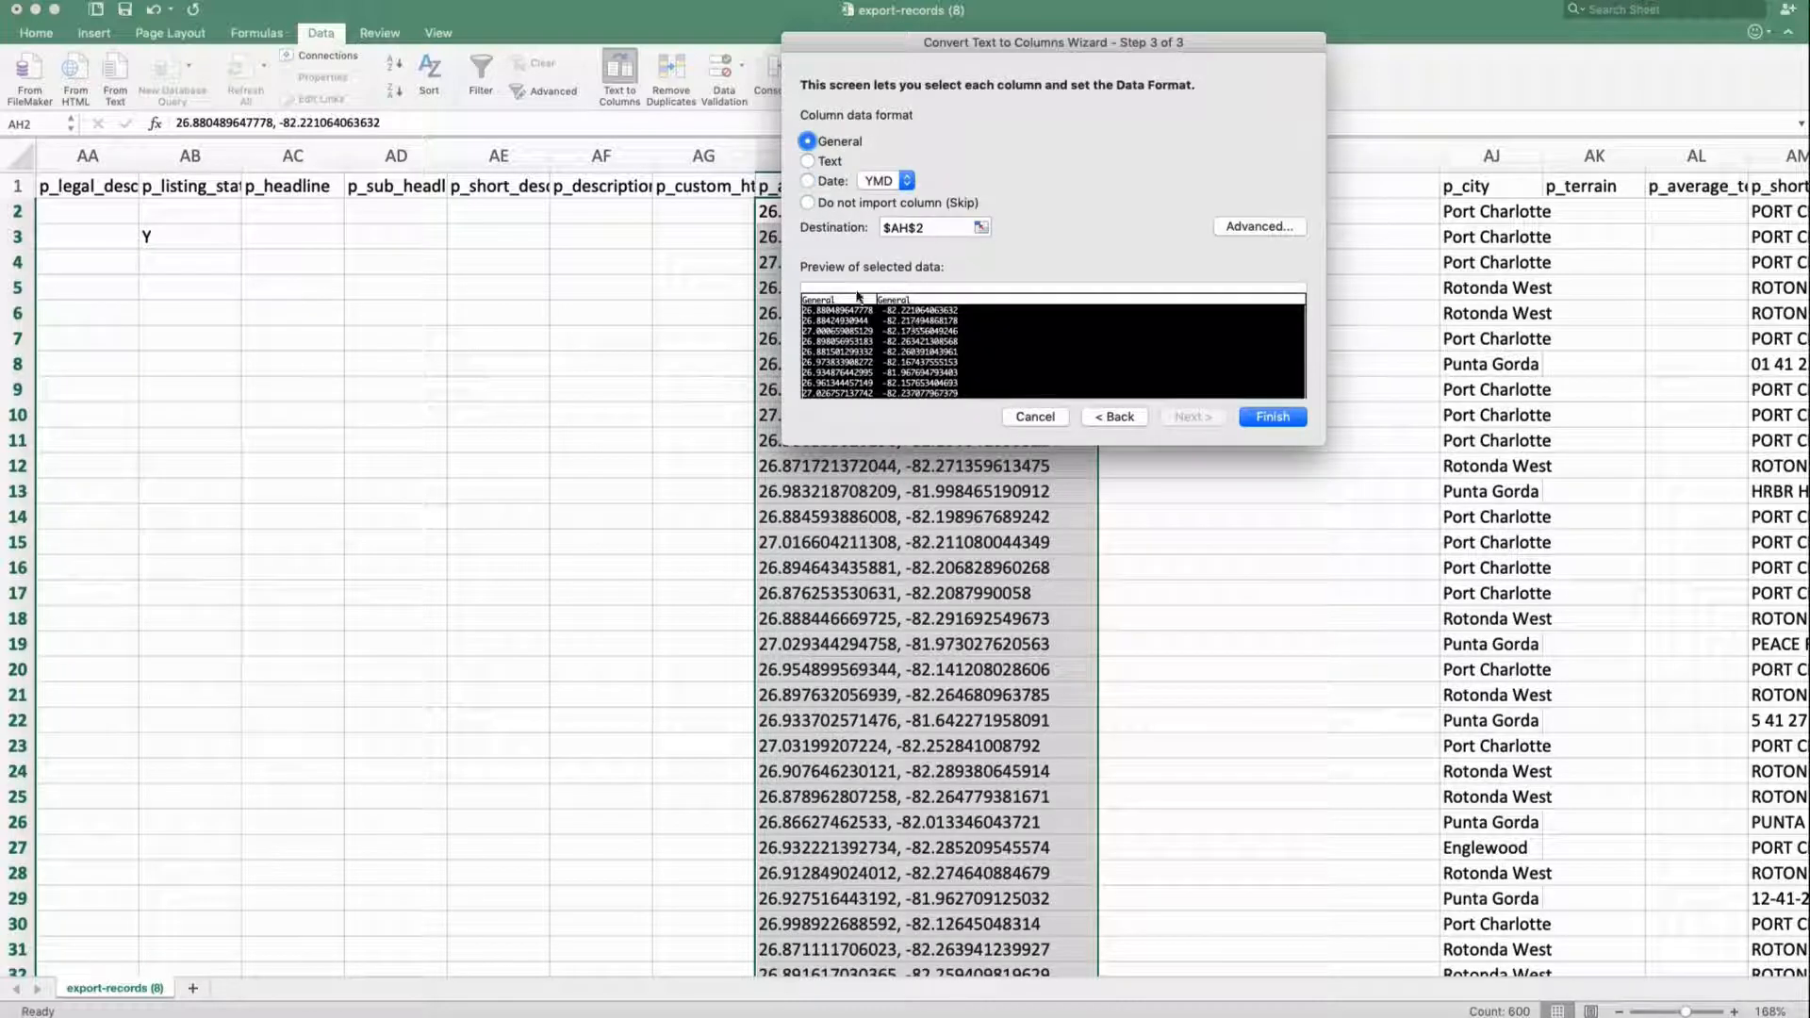
pyautogui.moveTo(922, 41); pyautogui.dragTo(810, 237)
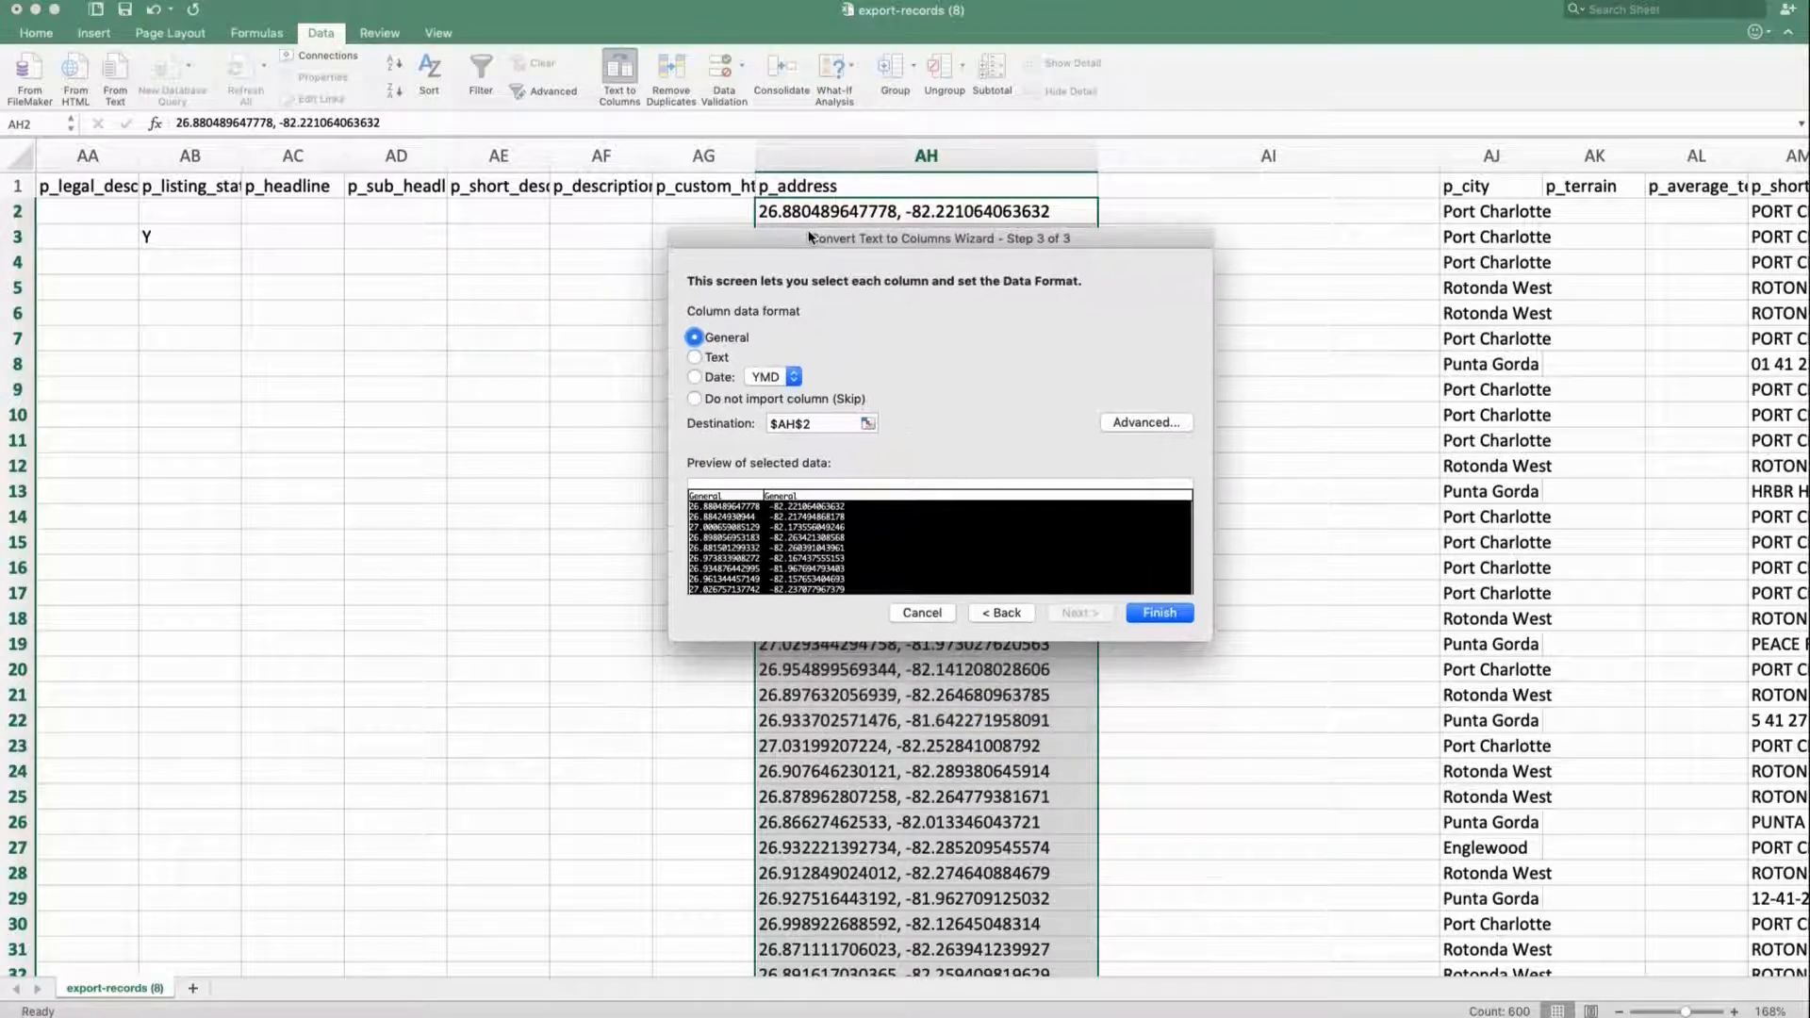
pyautogui.click(697, 357)
pyautogui.click(1144, 615)
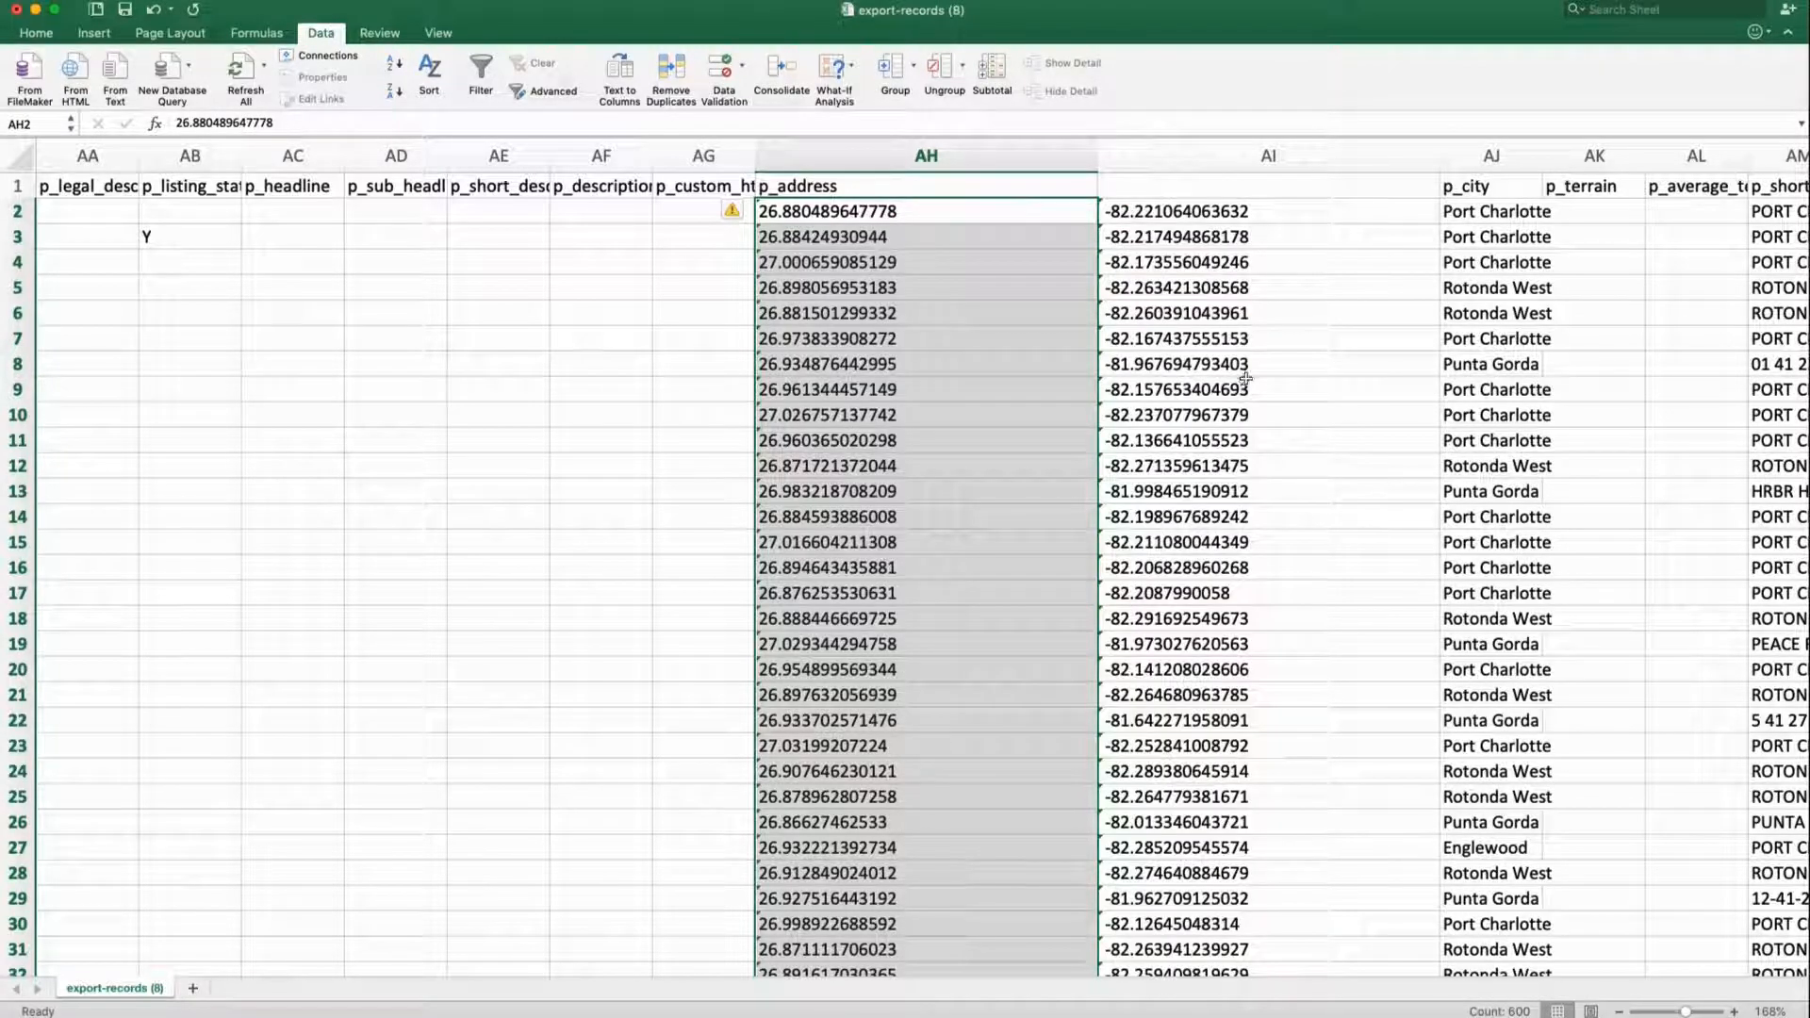
# Rename the p_address header in AH1 to "lat" and title the adjacent longitude column "long".
pyautogui.click(1052, 185)
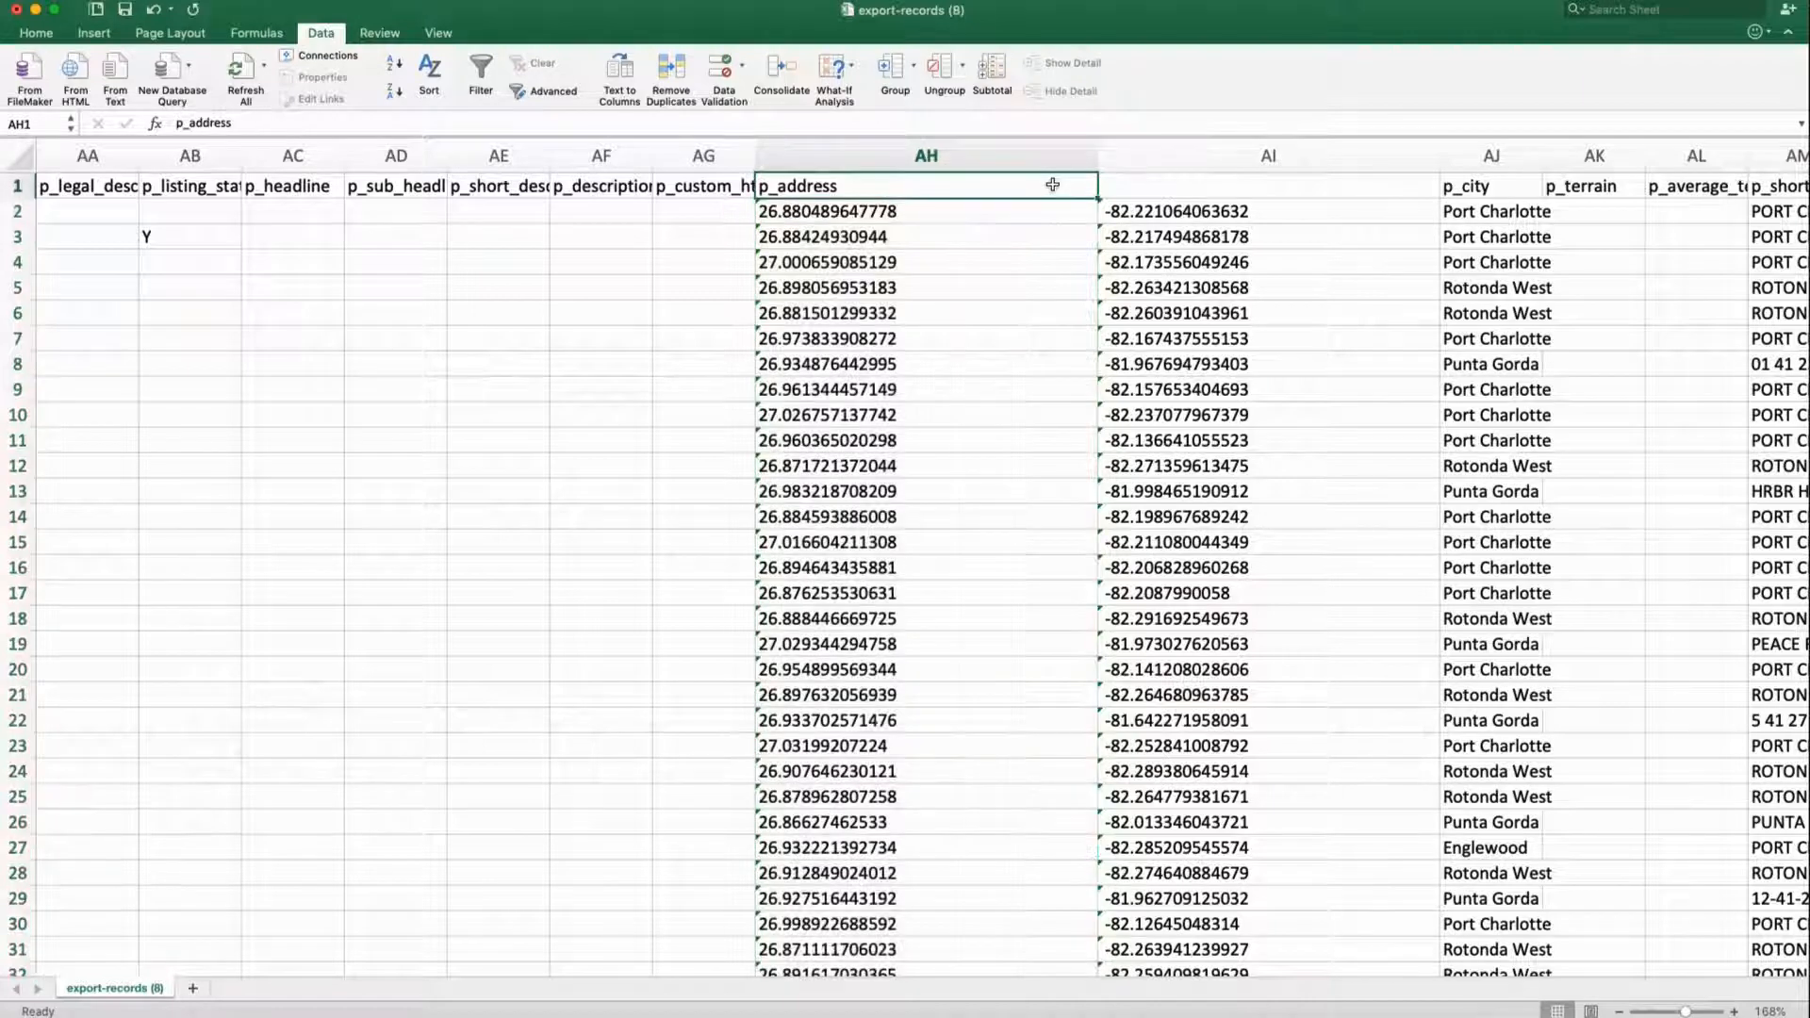
pyautogui.write('lat')
pyautogui.write('g')
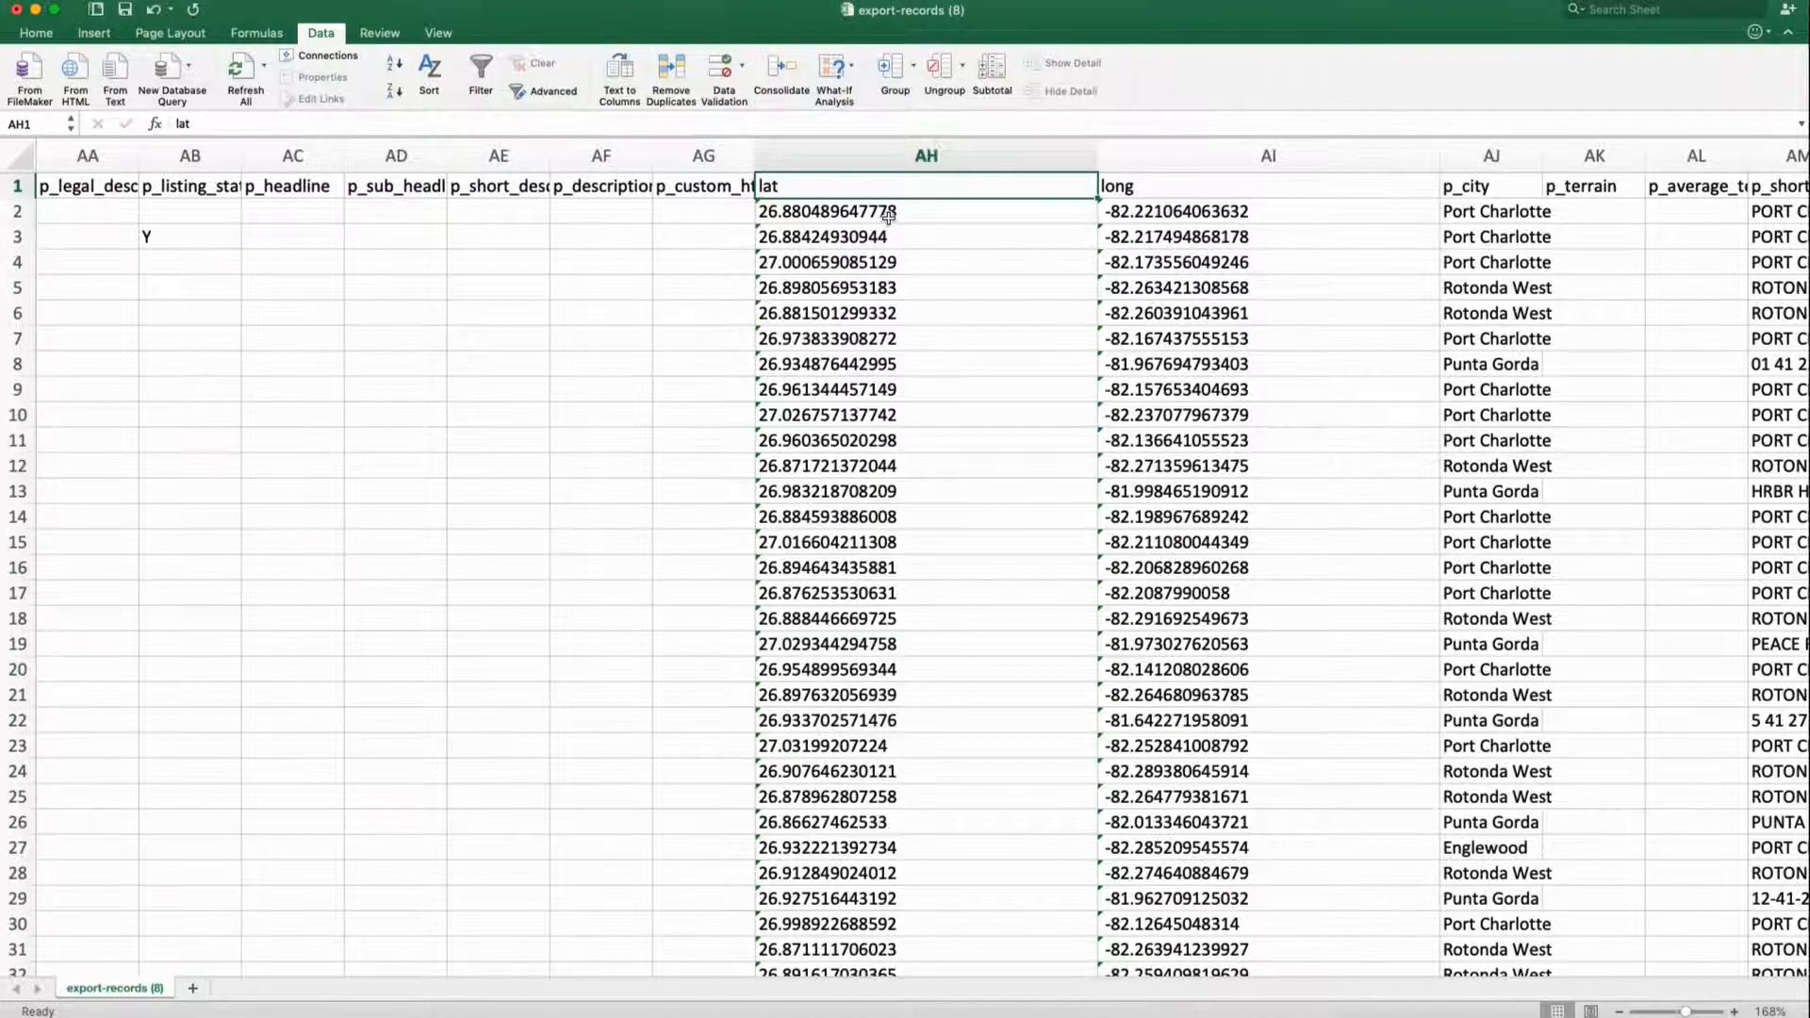
# Ignore the error flags on all latitude and longitude values in AH2:AI601.
pyautogui.click(760, 209)
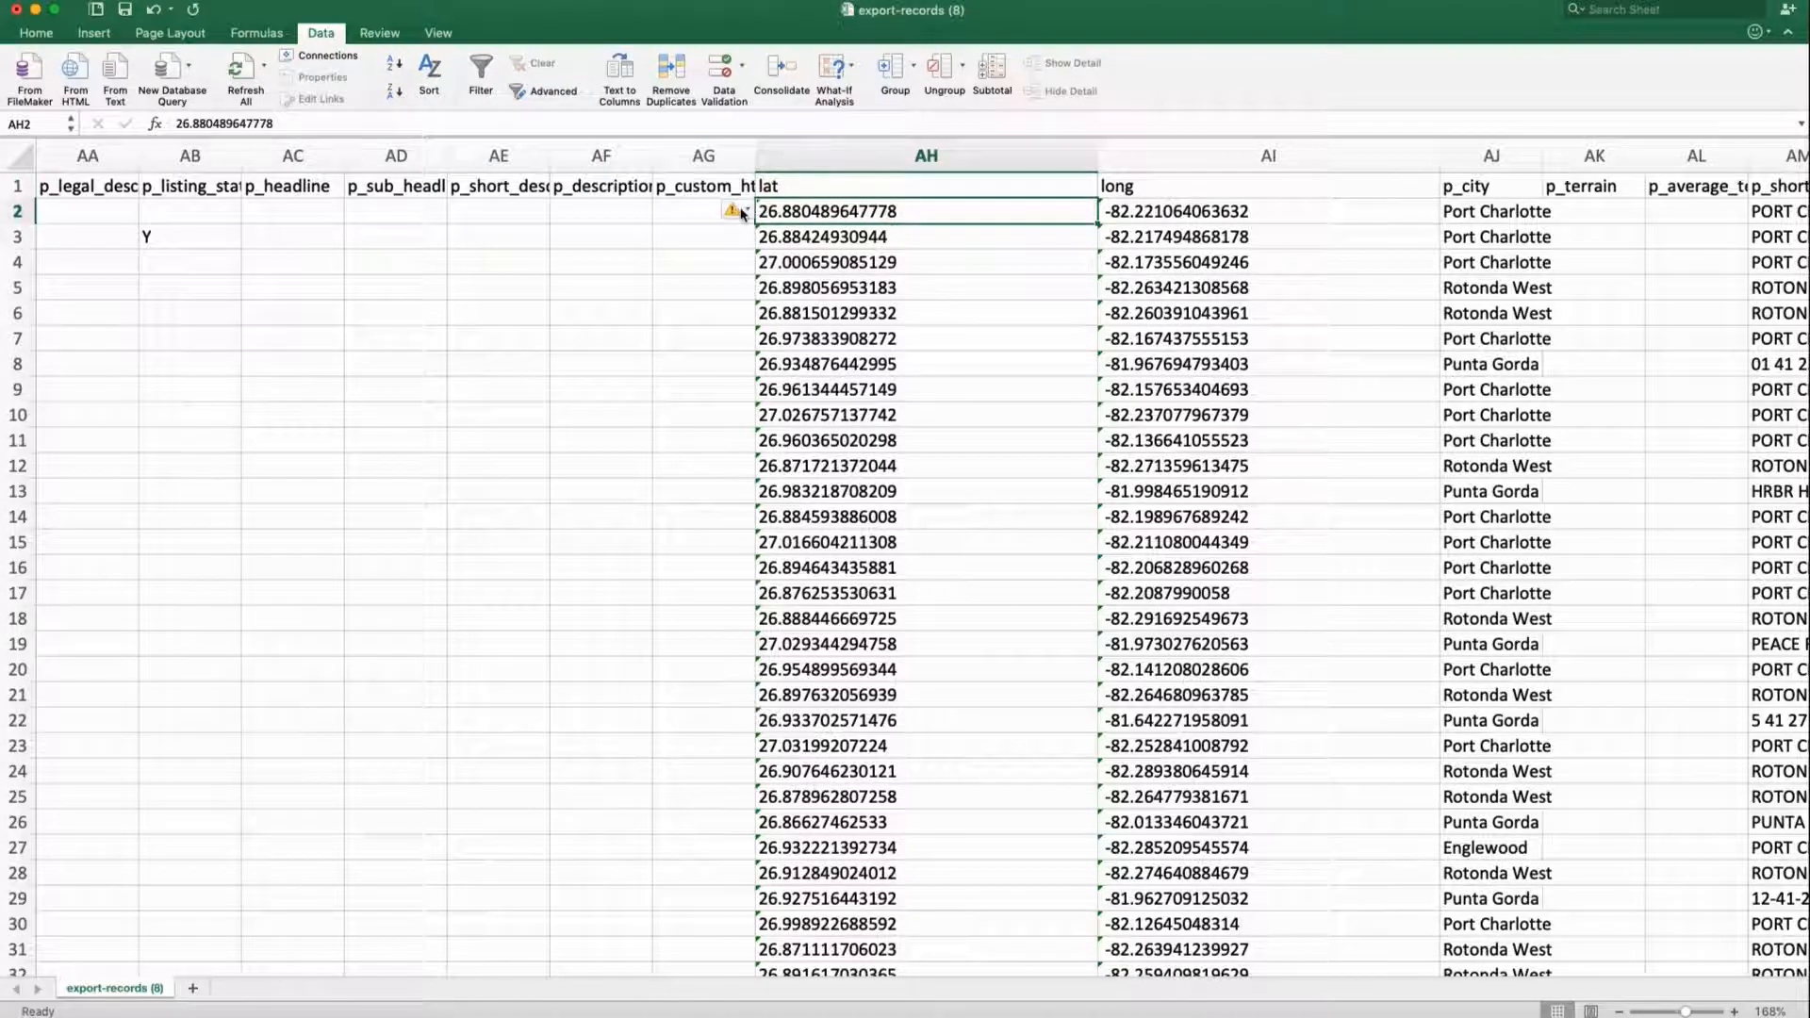
pyautogui.click(736, 212)
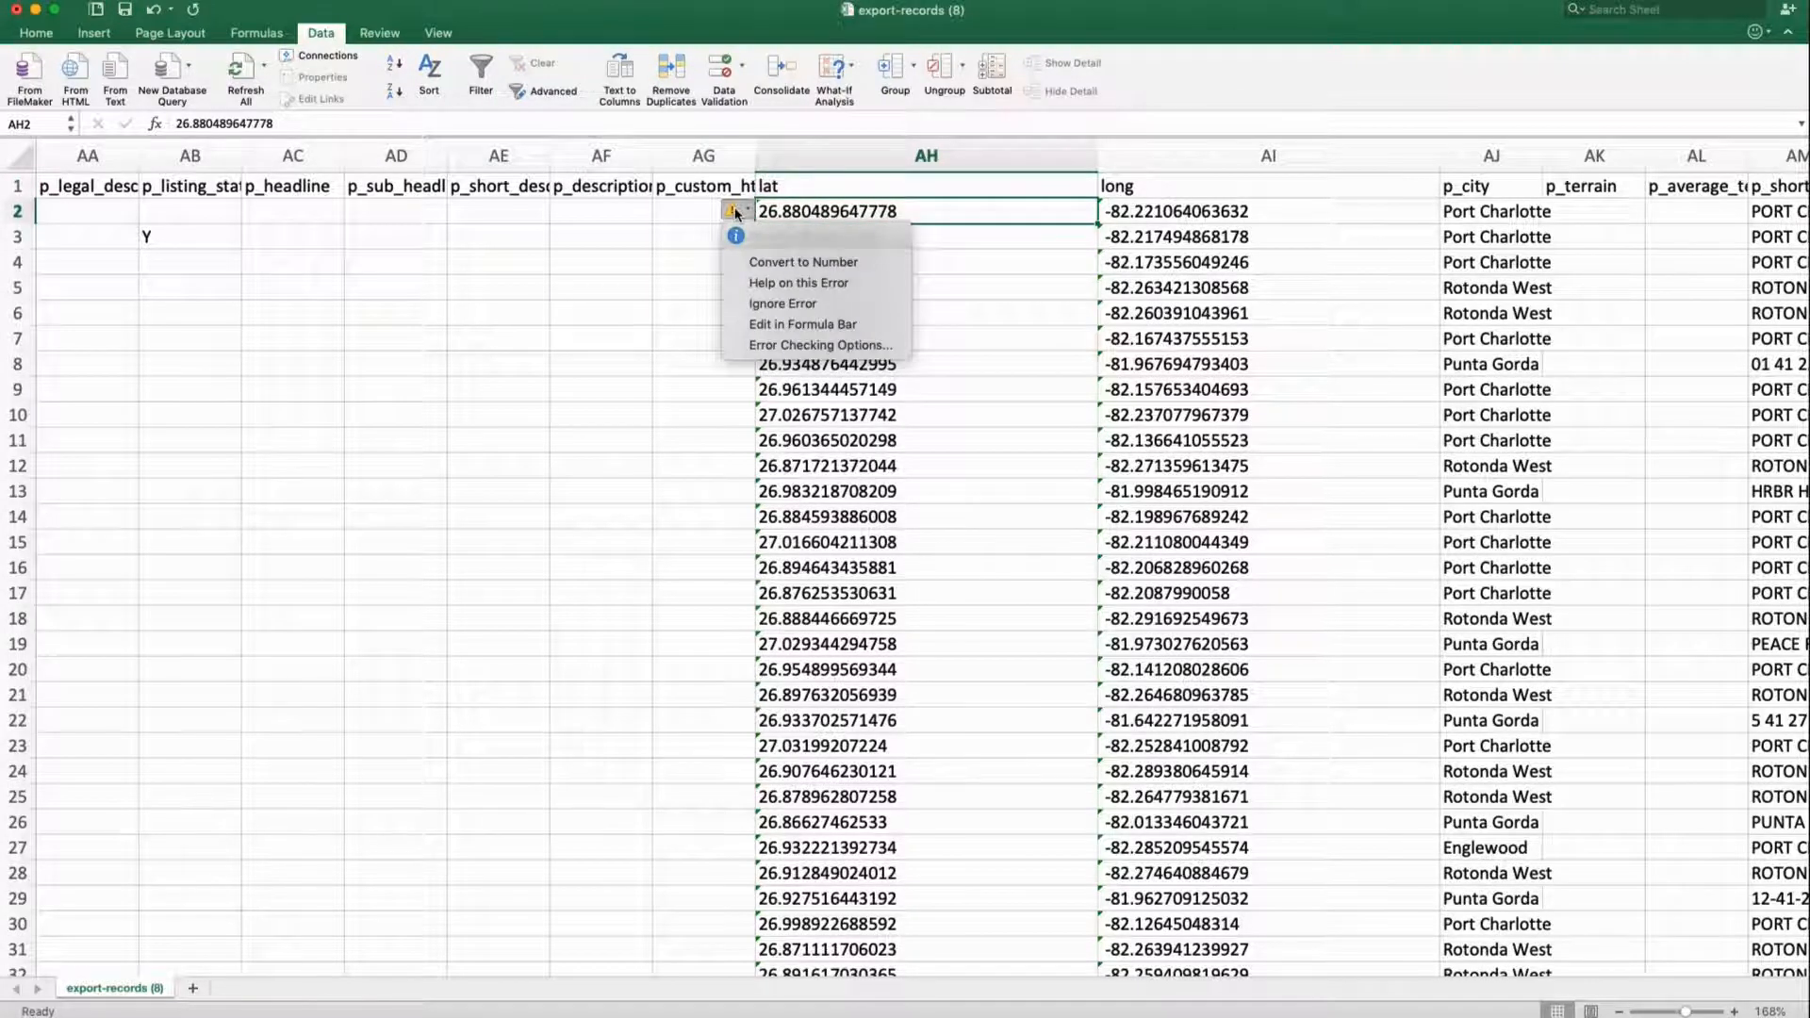
pyautogui.click(949, 219)
pyautogui.scroll(-20, 1169, 383)
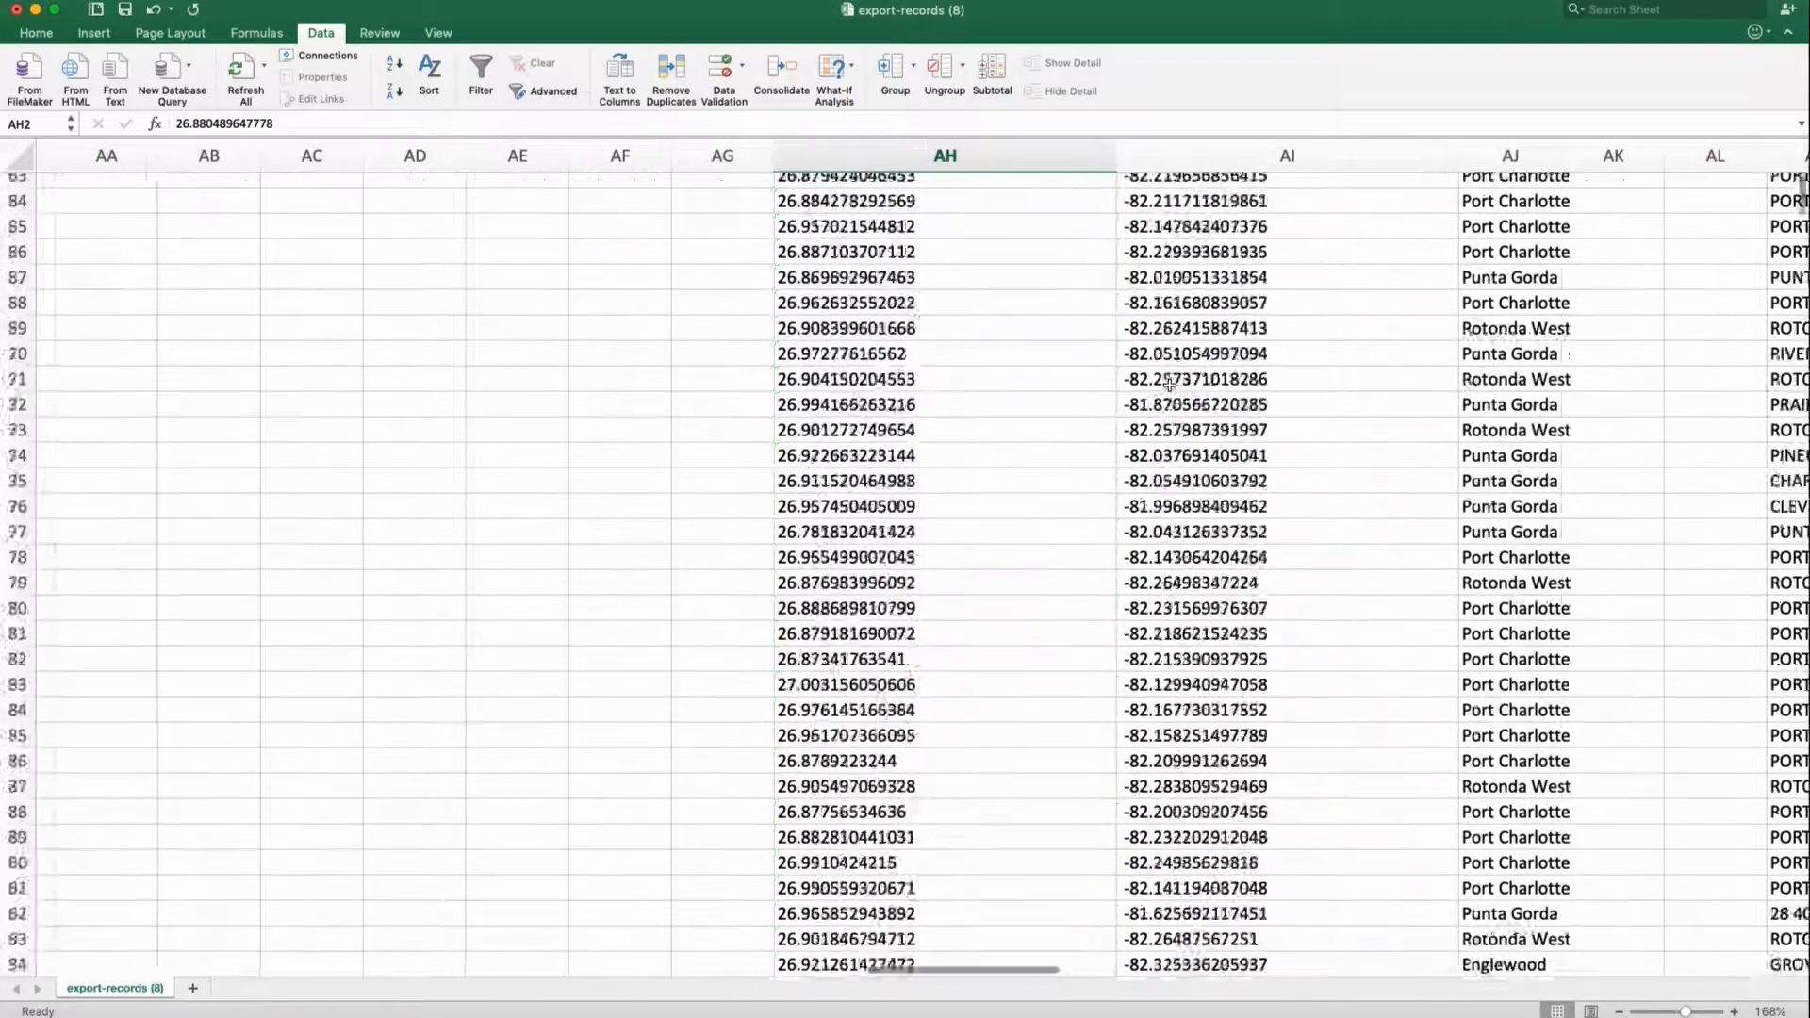
pyautogui.scroll(-20, 1169, 383)
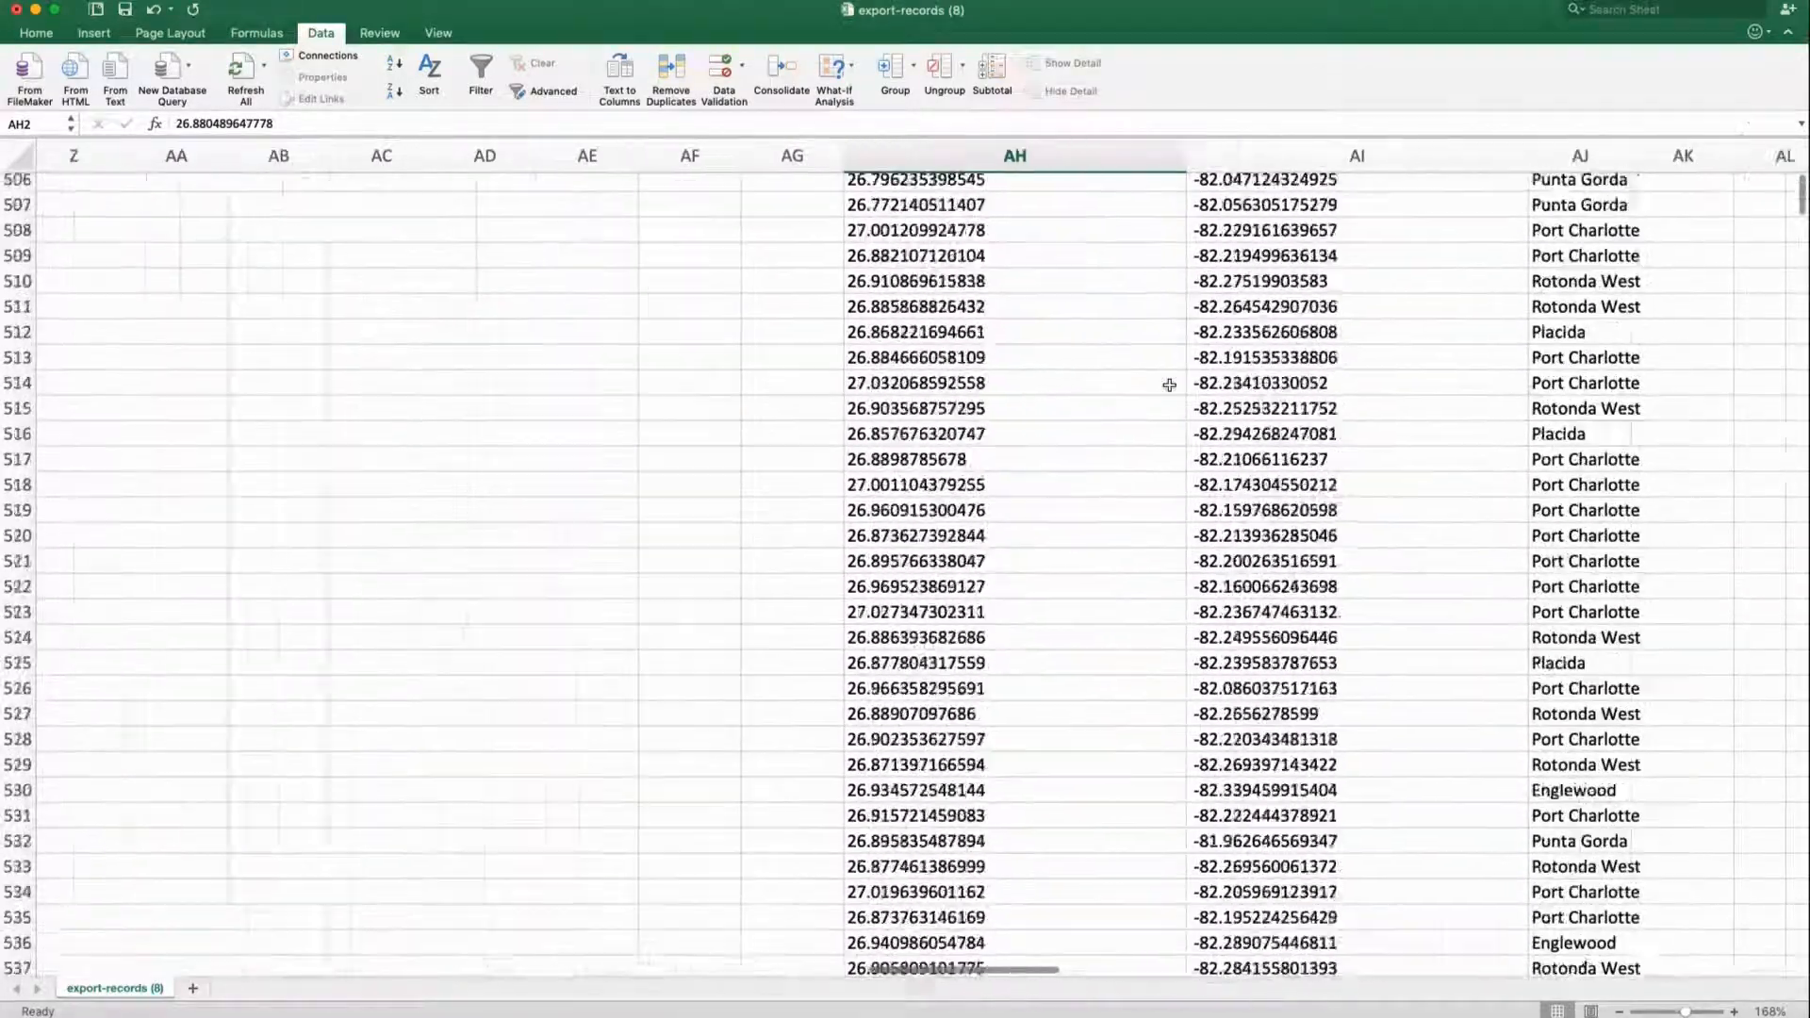
pyautogui.scroll(-20, 1170, 384)
pyautogui.scroll(13, 1169, 385)
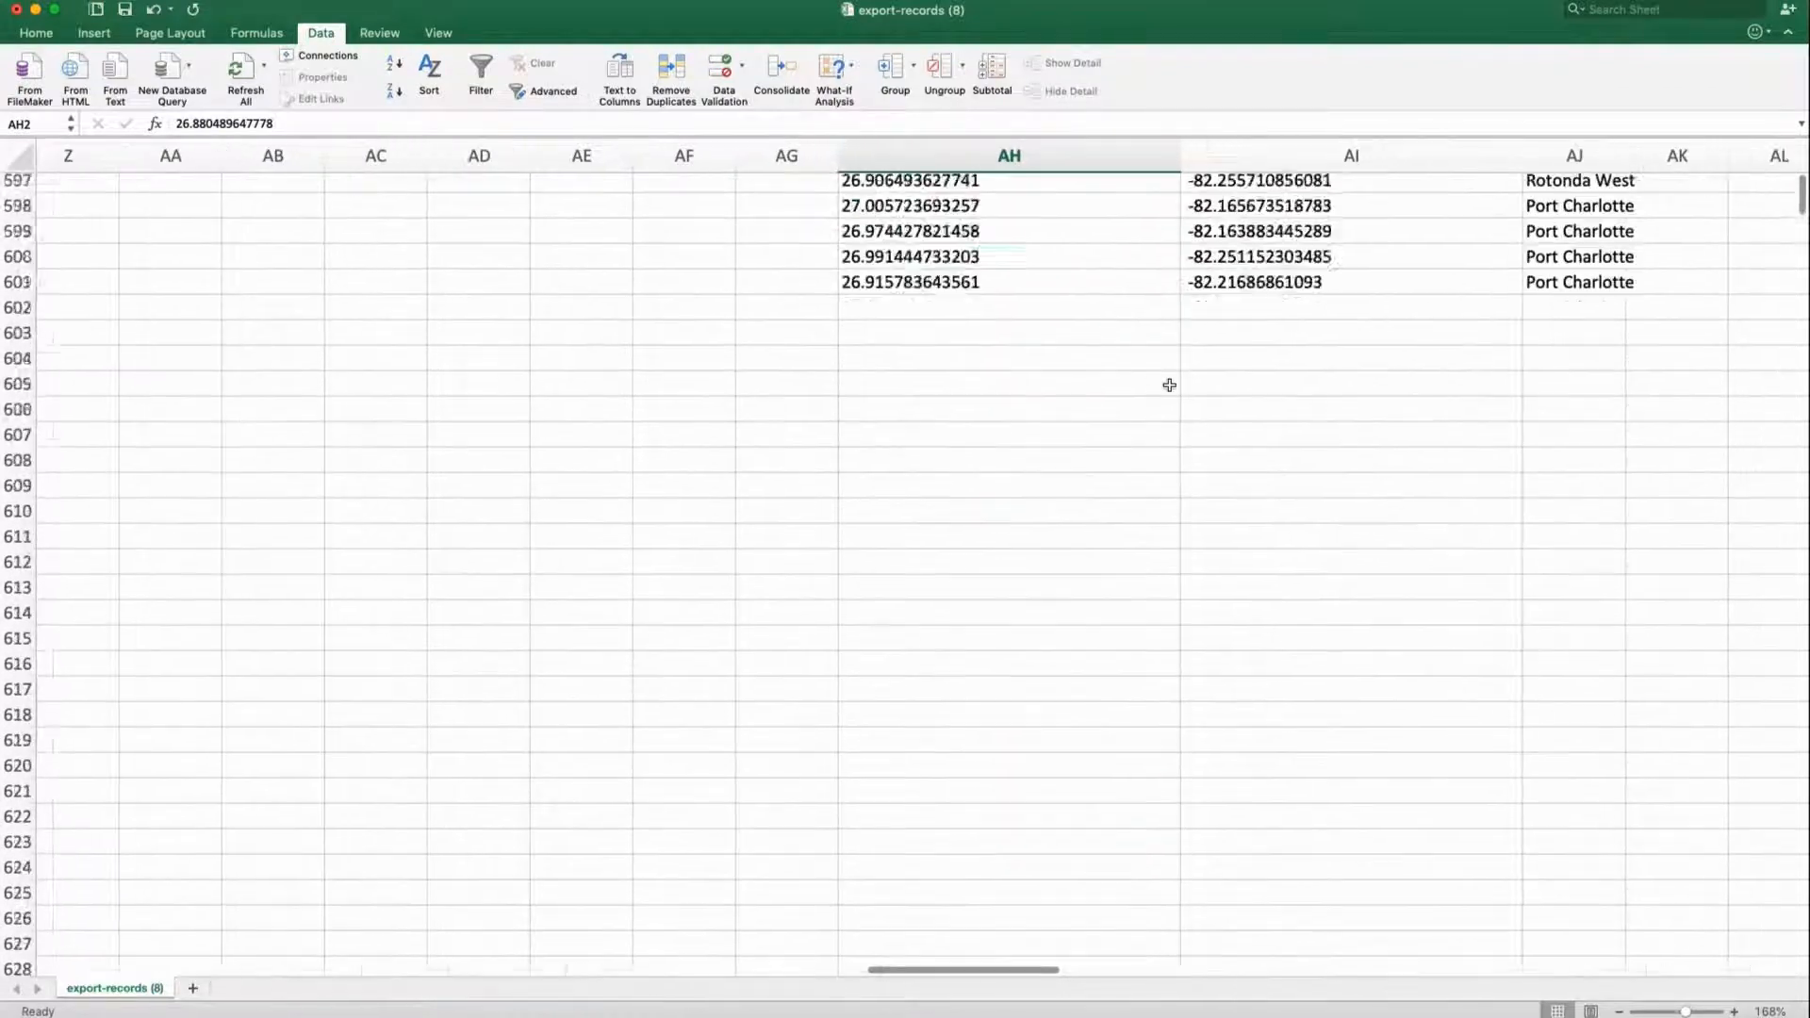
pyautogui.scroll(9, 1169, 385)
pyautogui.scroll(-3, 1169, 385)
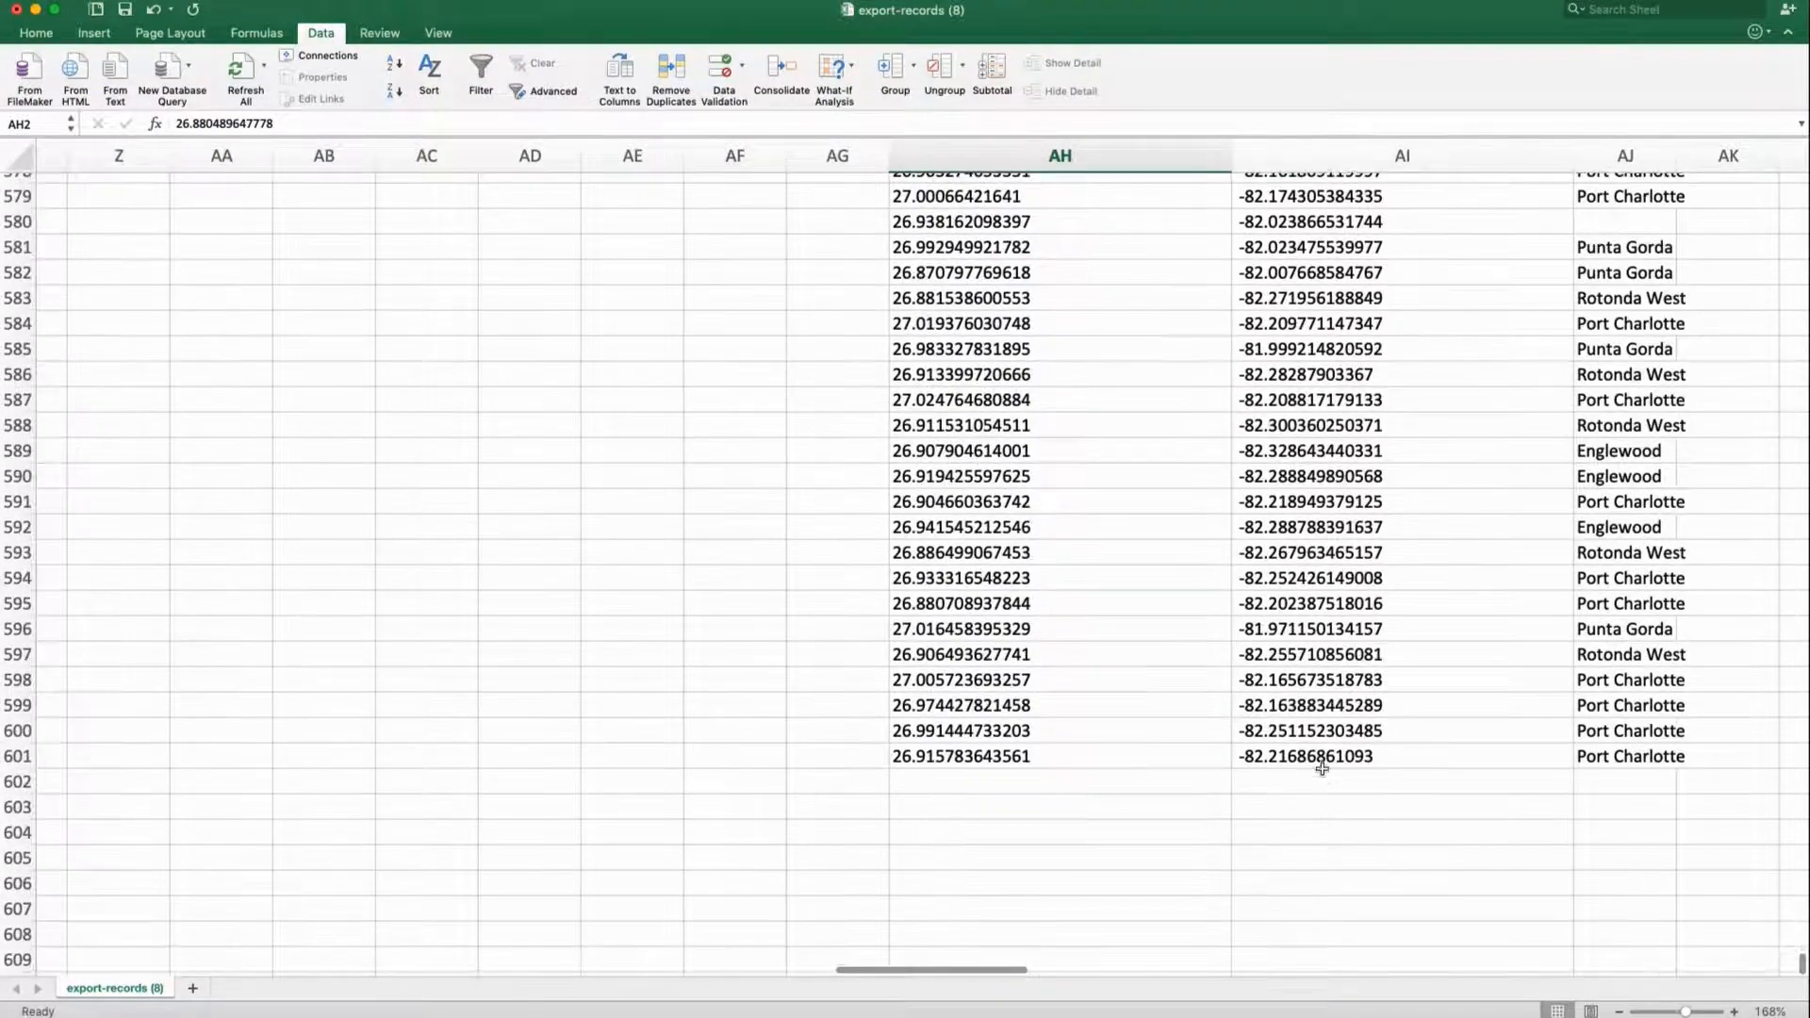
pyautogui.scroll(-1, 1322, 769)
pyautogui.keyDown('shift'); pyautogui.click(1320, 750); pyautogui.keyUp('shift')
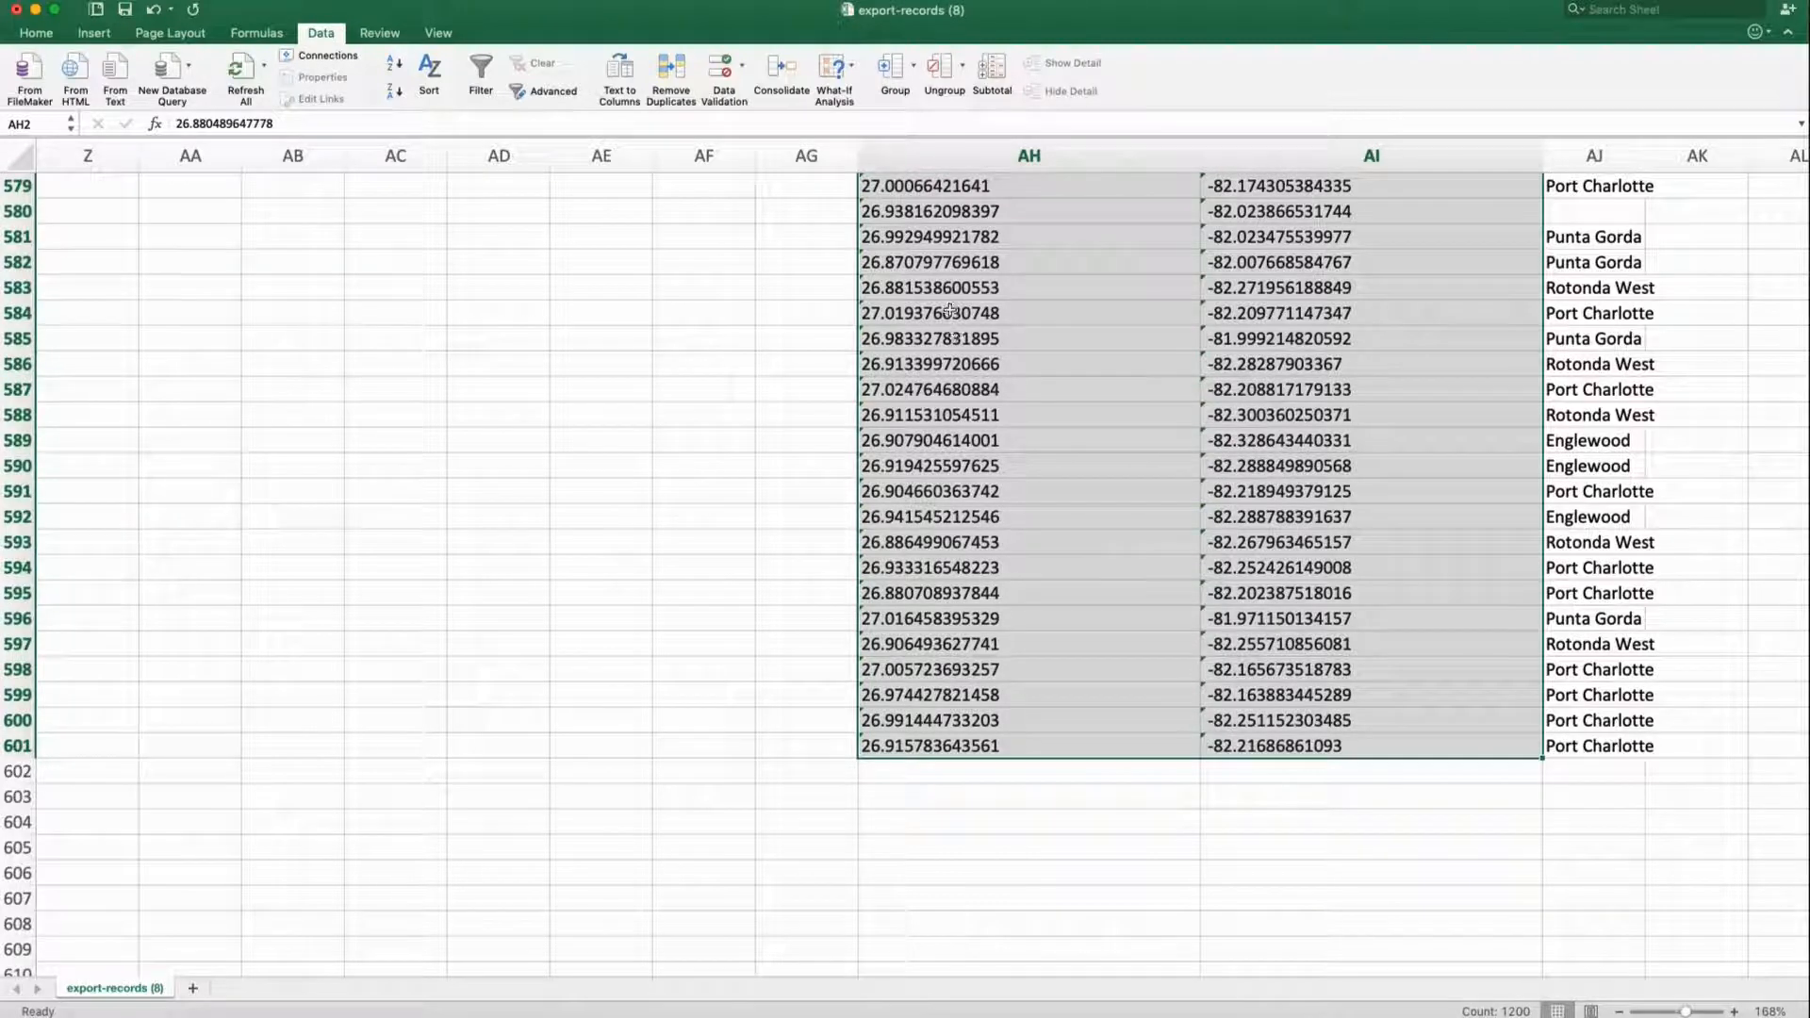
pyautogui.rightClick(886, 258)
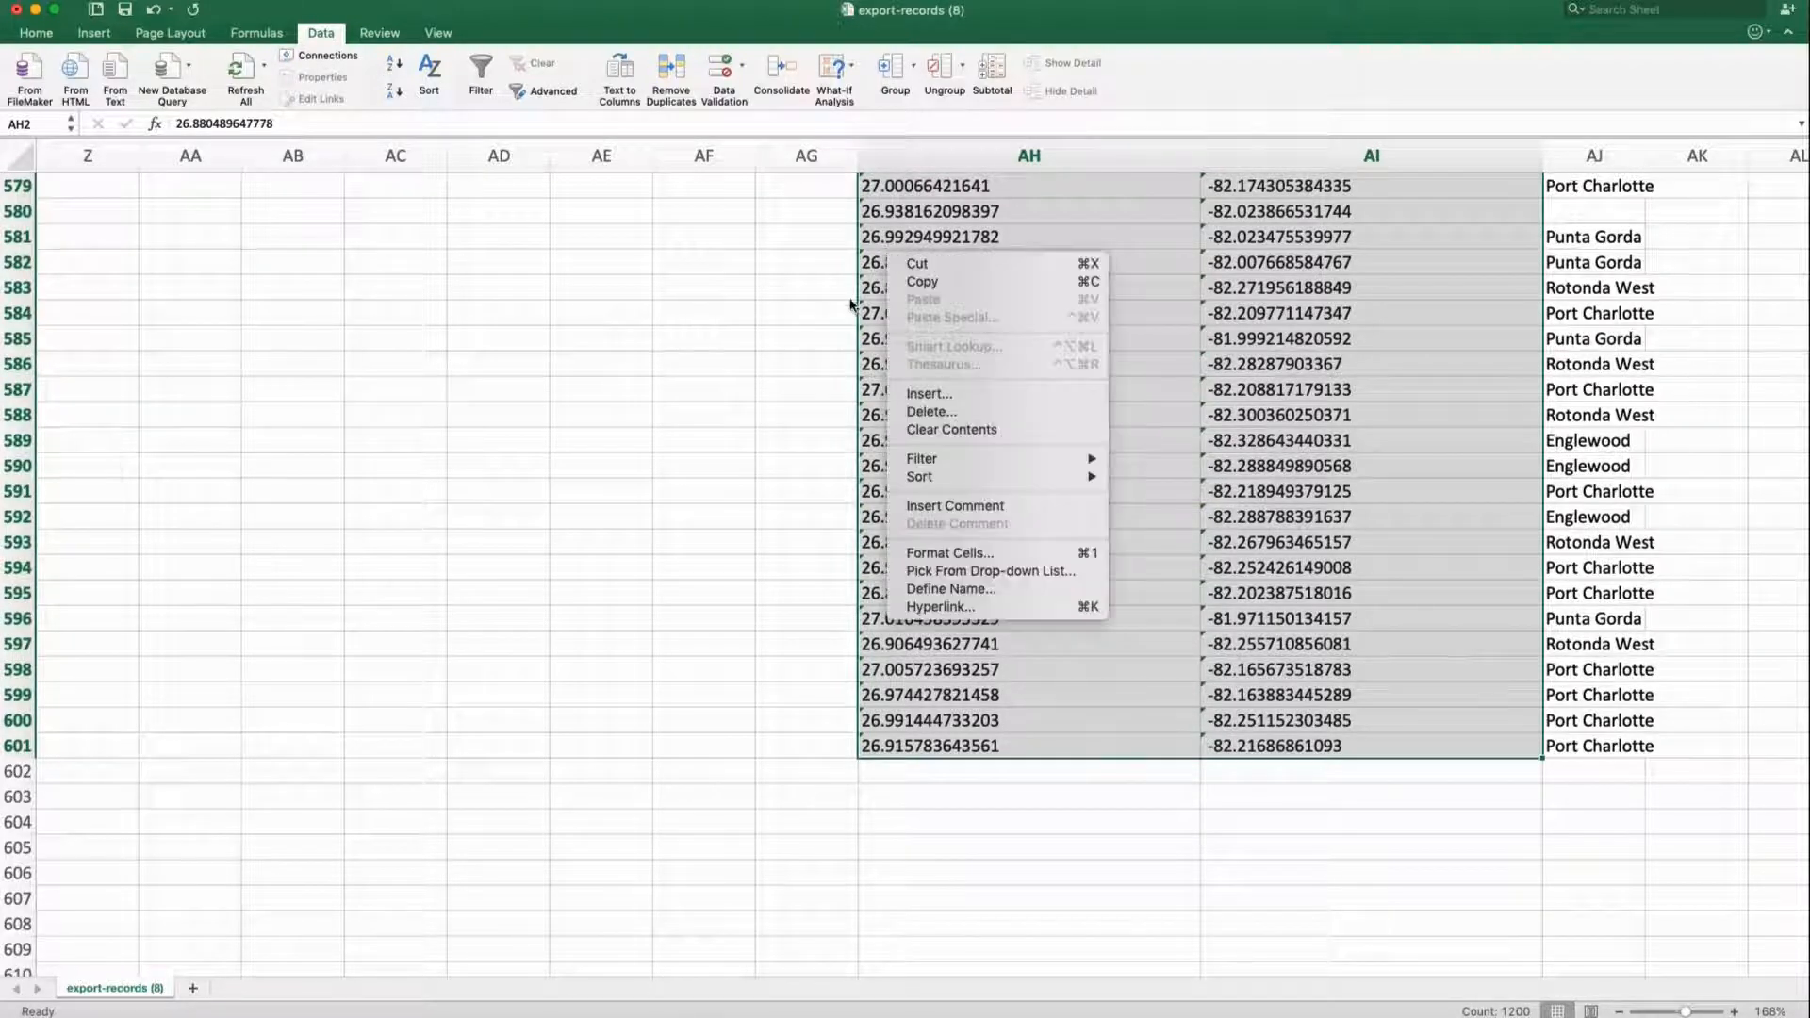
pyautogui.press('Escape')
pyautogui.scroll(20, 873, 243)
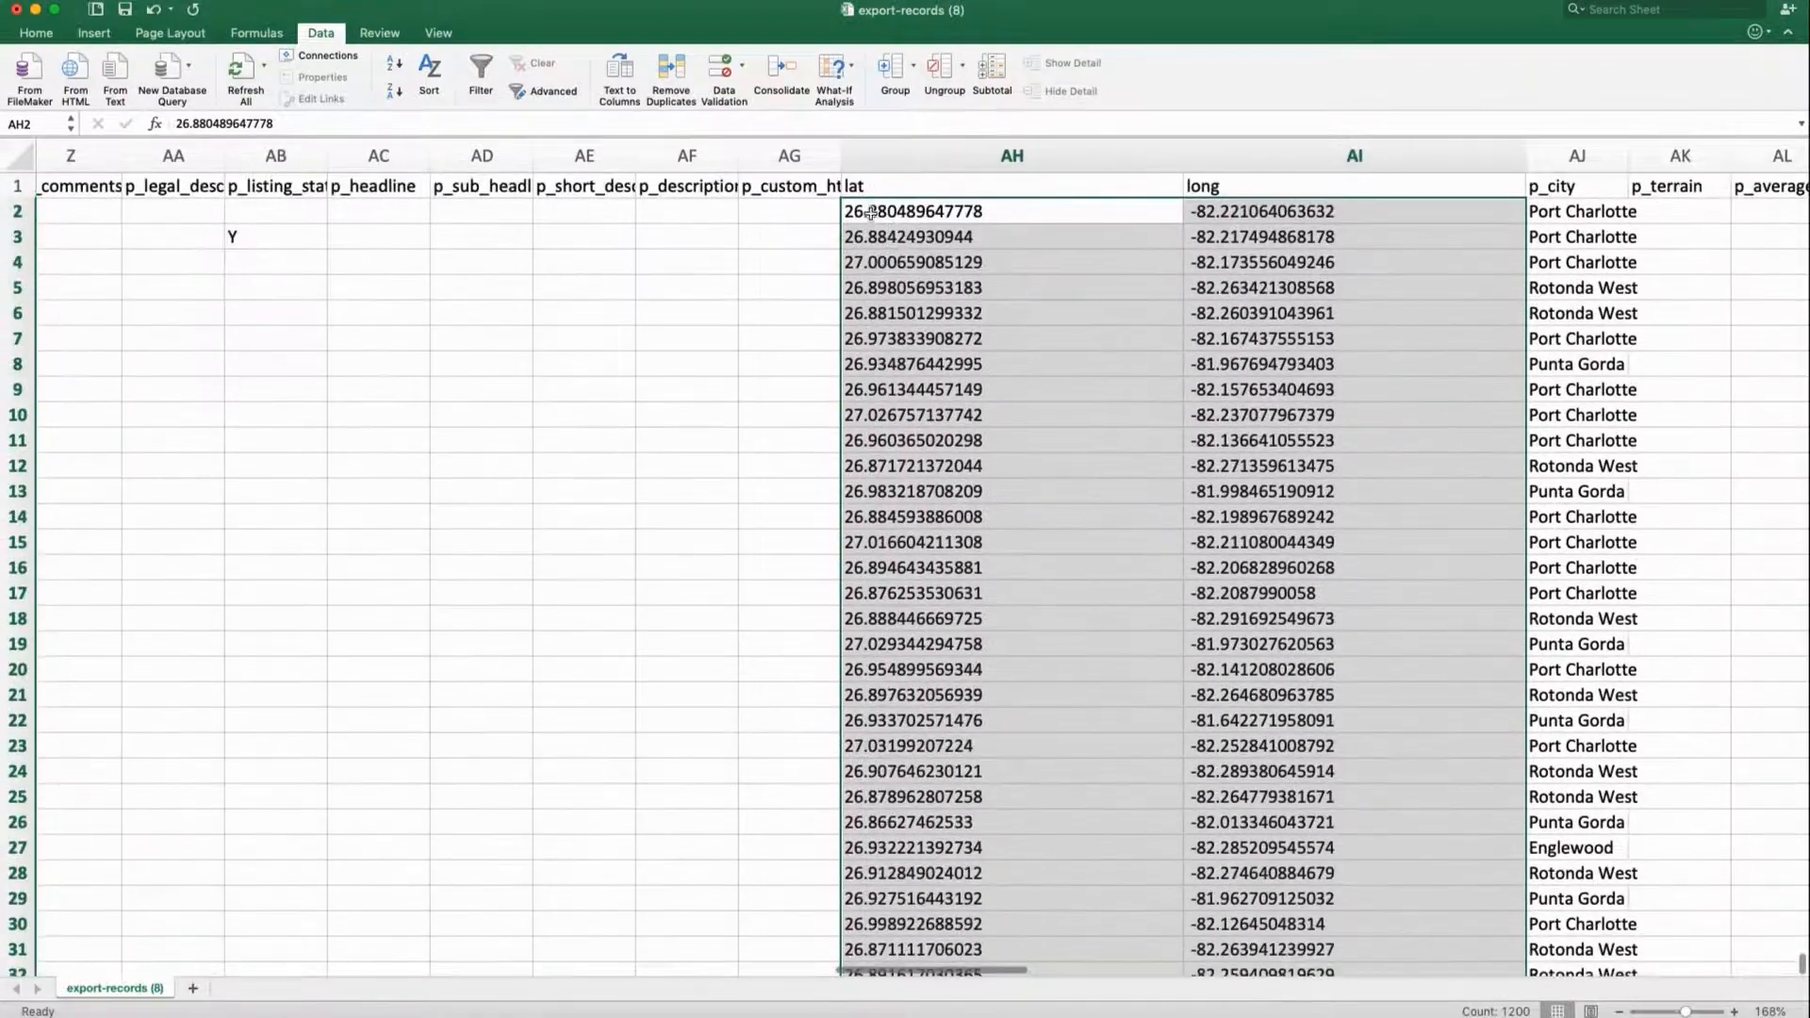
pyautogui.click(847, 209)
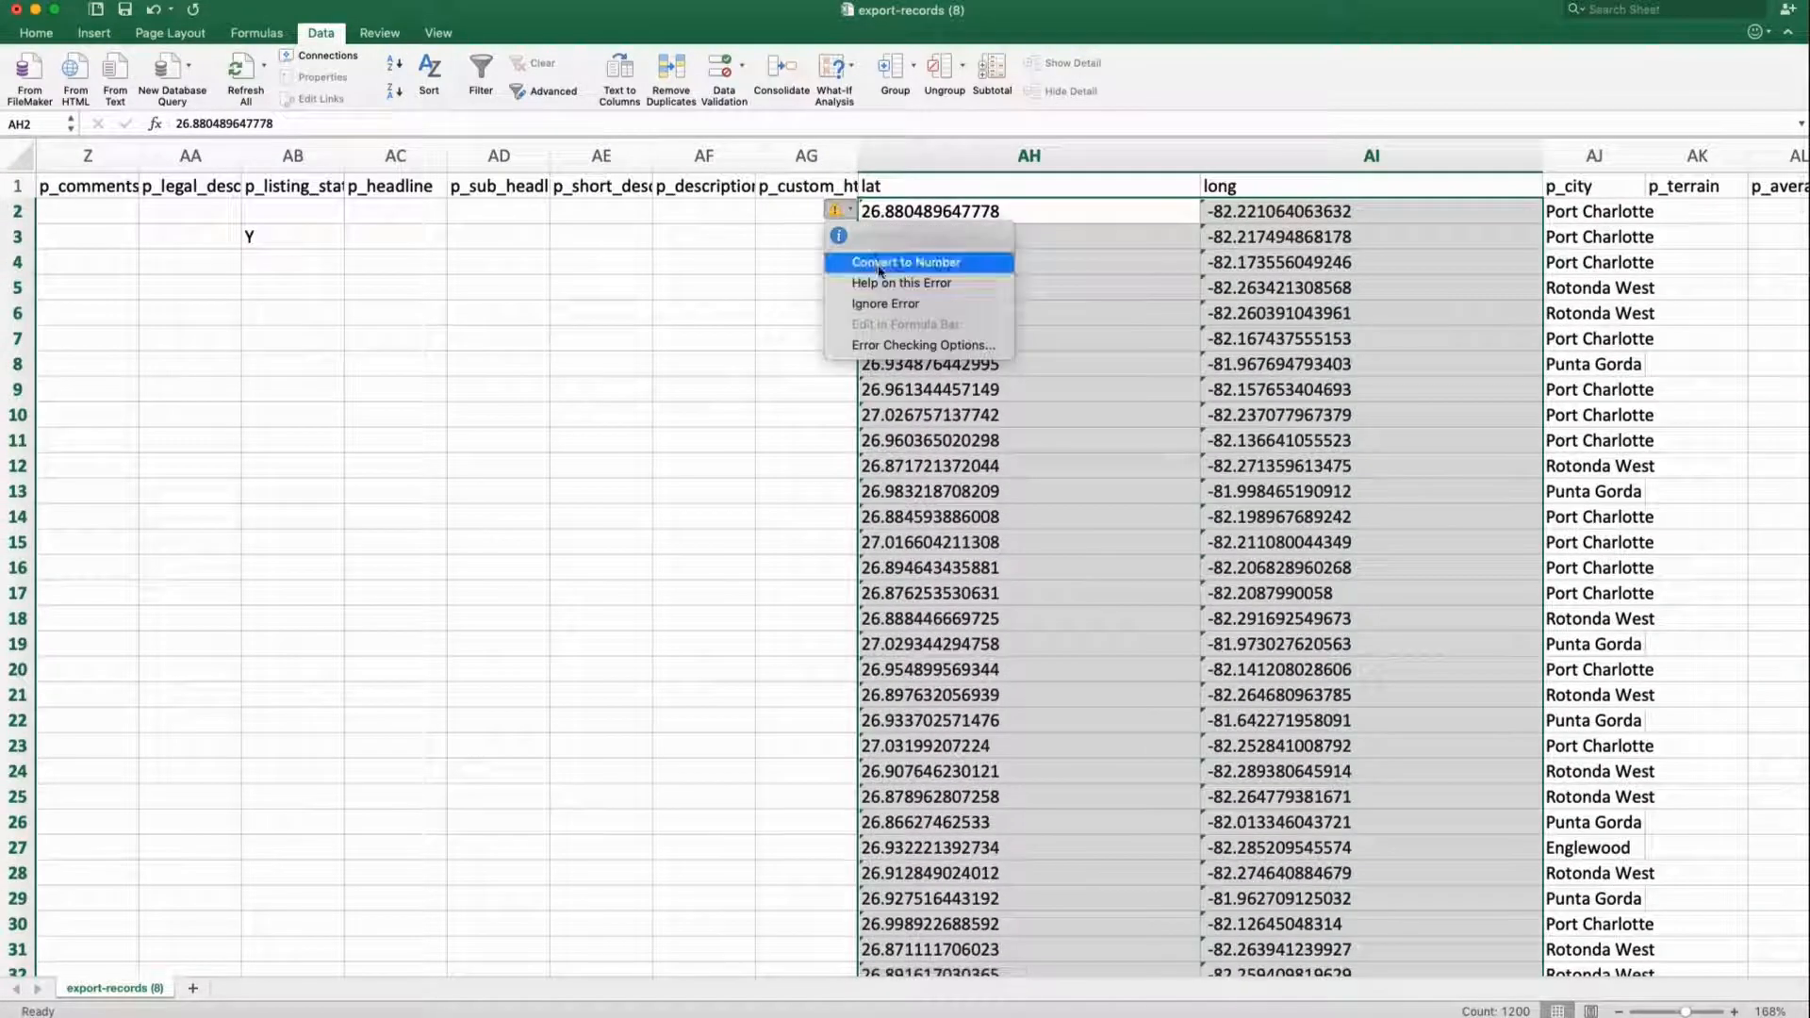
pyautogui.click(901, 307)
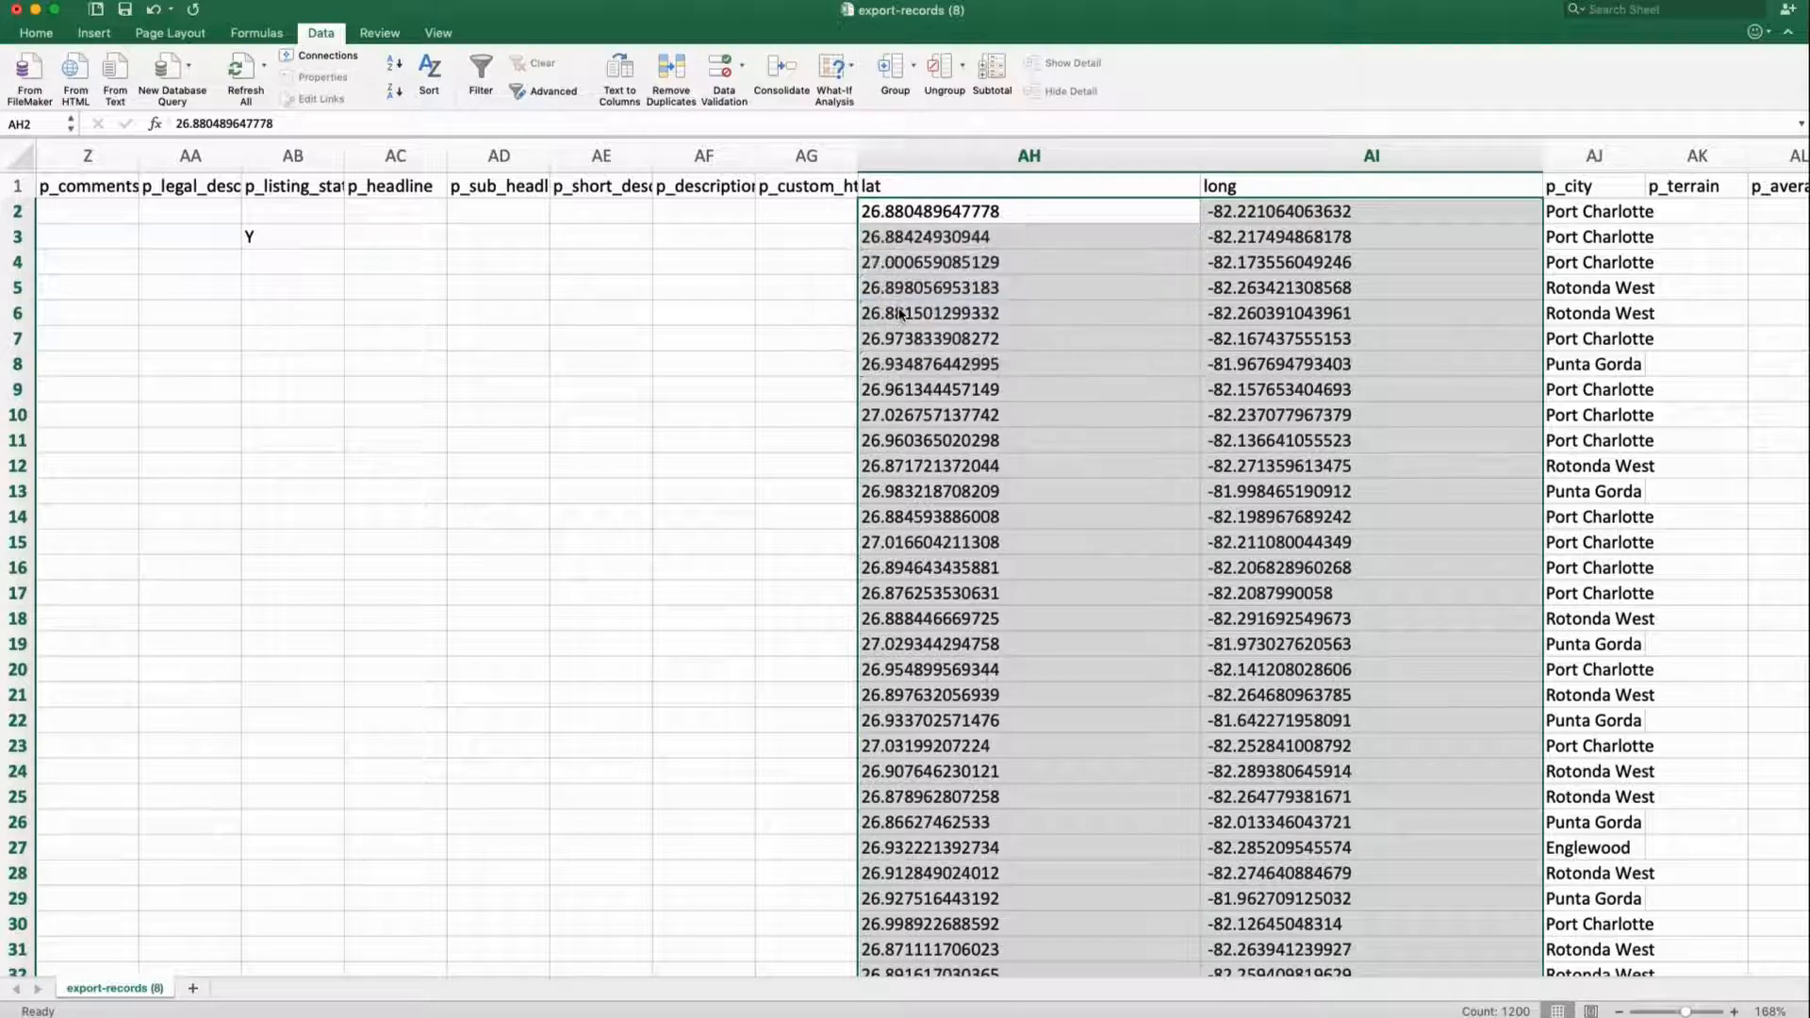
# Narrow the lat column AH and the long column AI to fit their coordinate values more closely.
pyautogui.click(1195, 187)
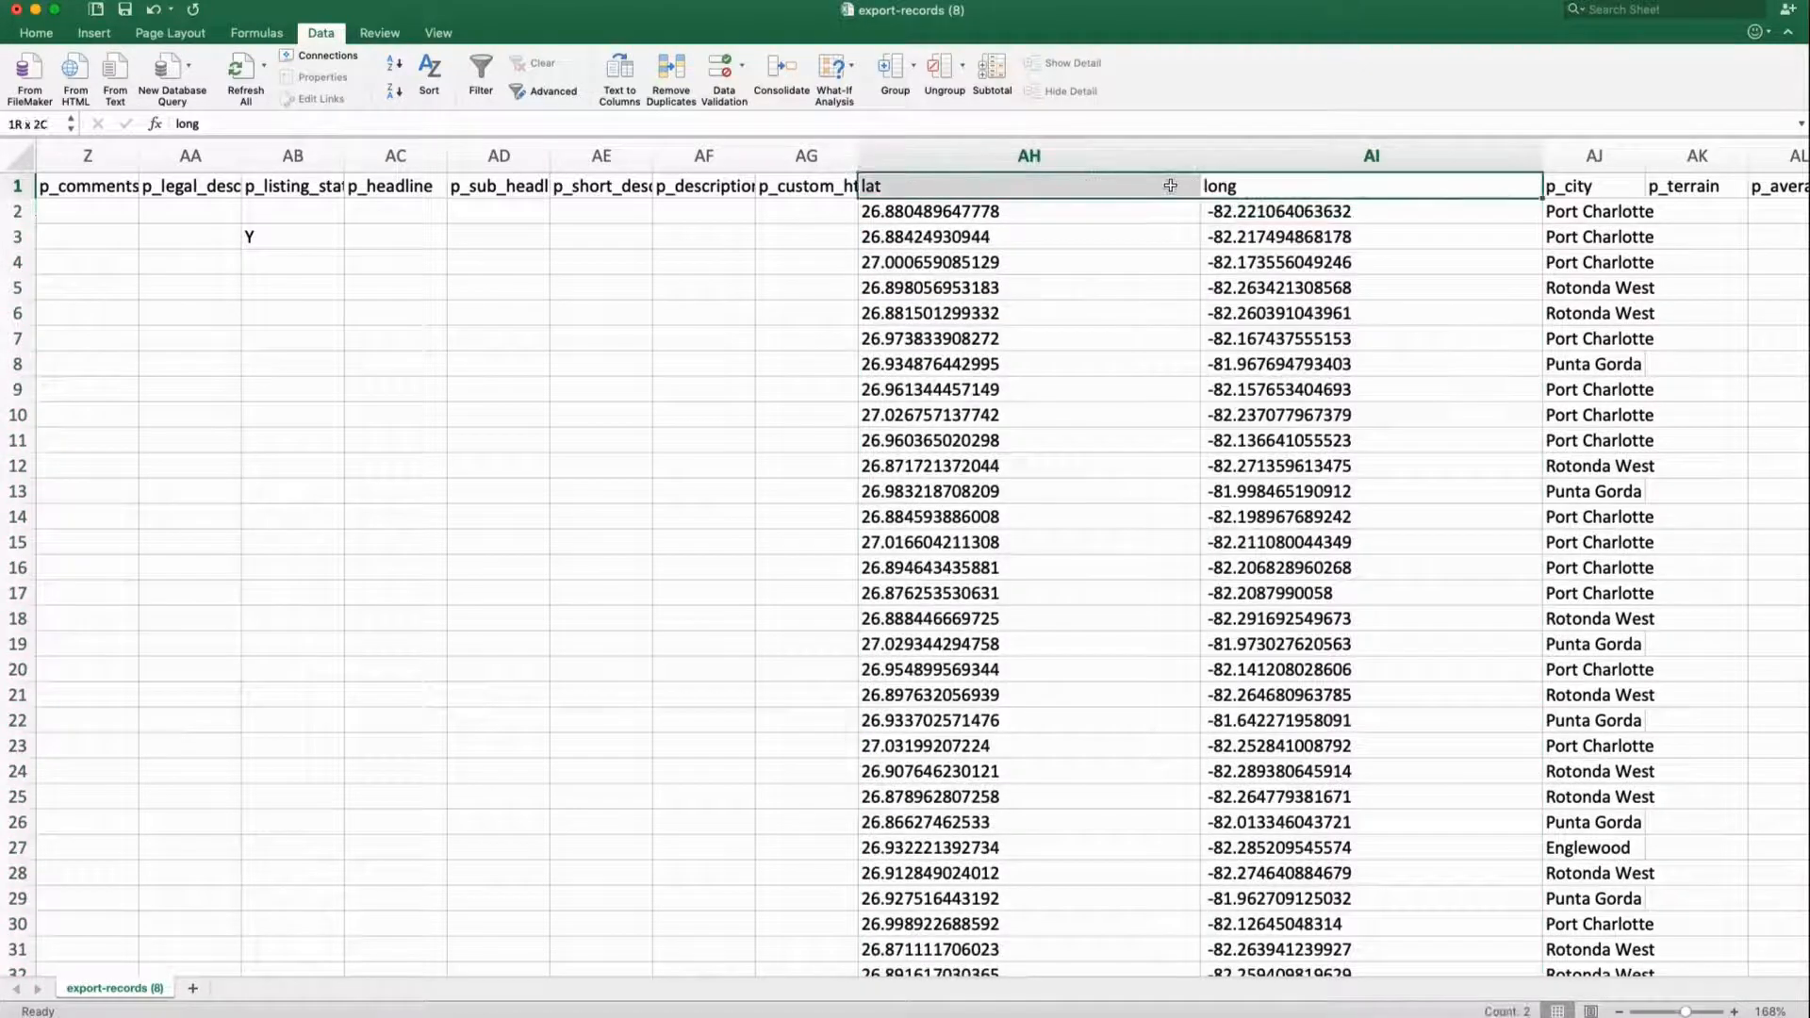
pyautogui.moveTo(1202, 156); pyautogui.dragTo(1075, 159)
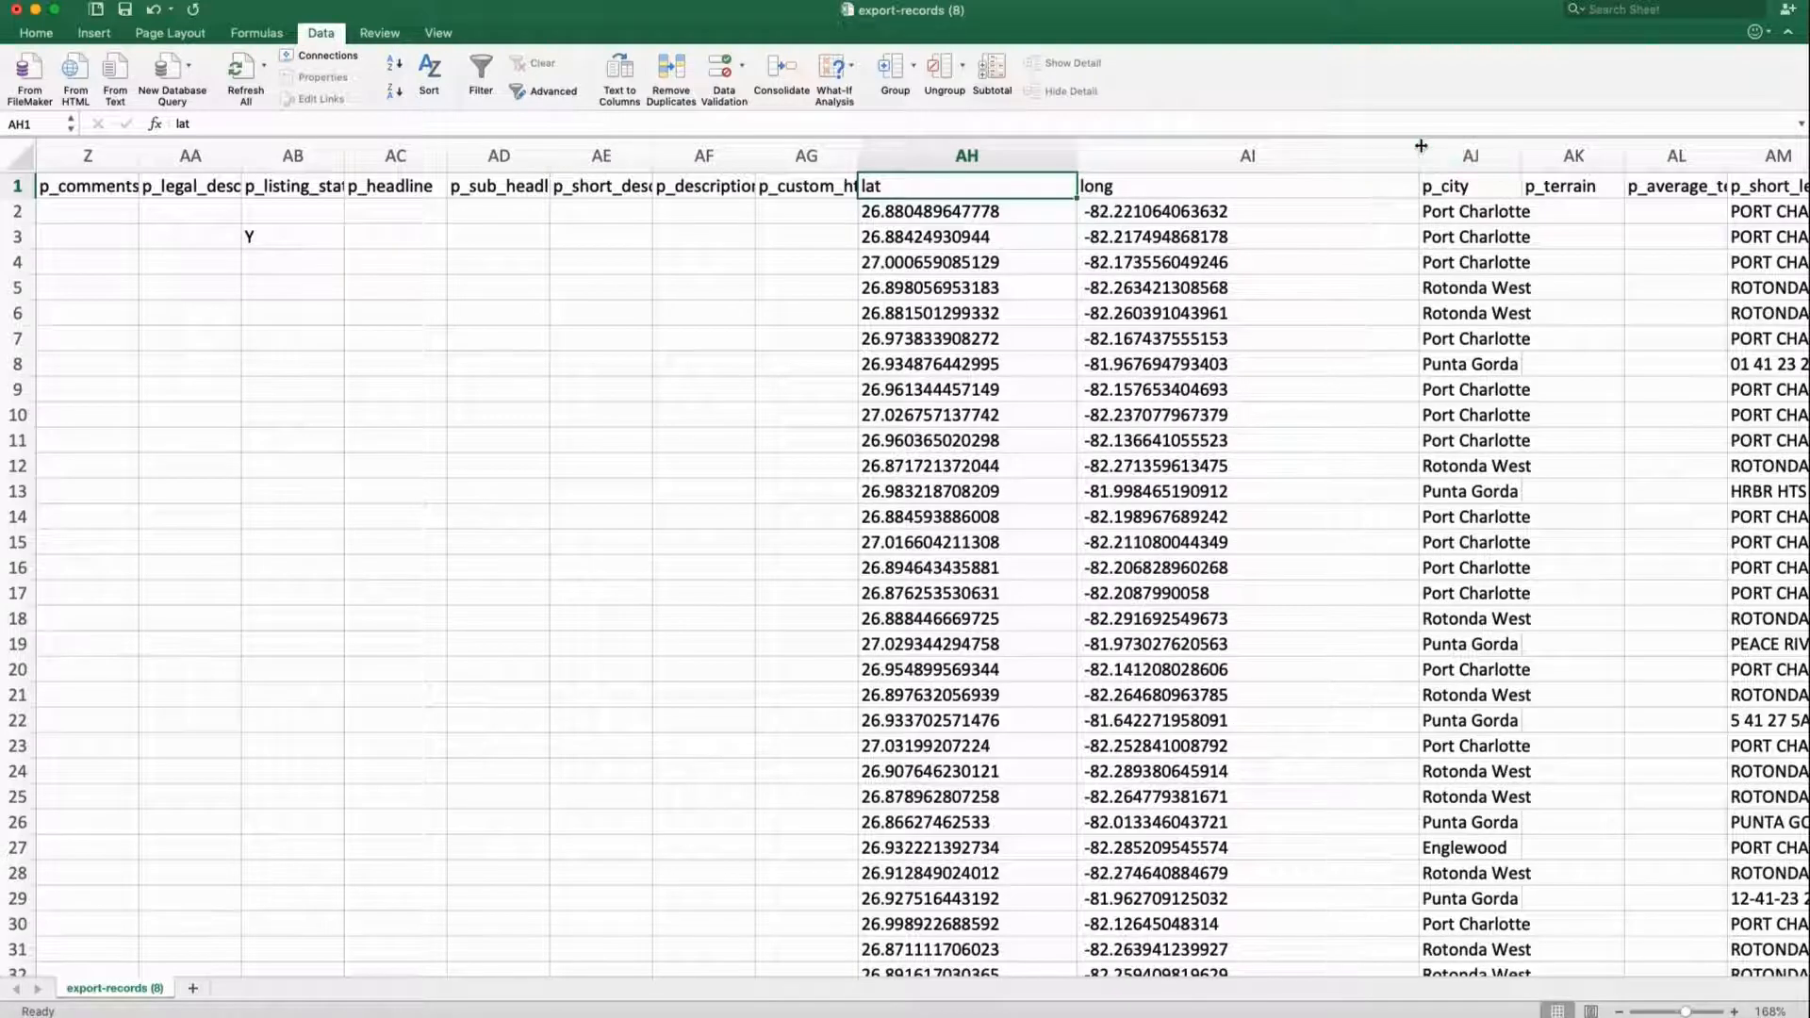
pyautogui.moveTo(1419, 155); pyautogui.dragTo(1283, 146)
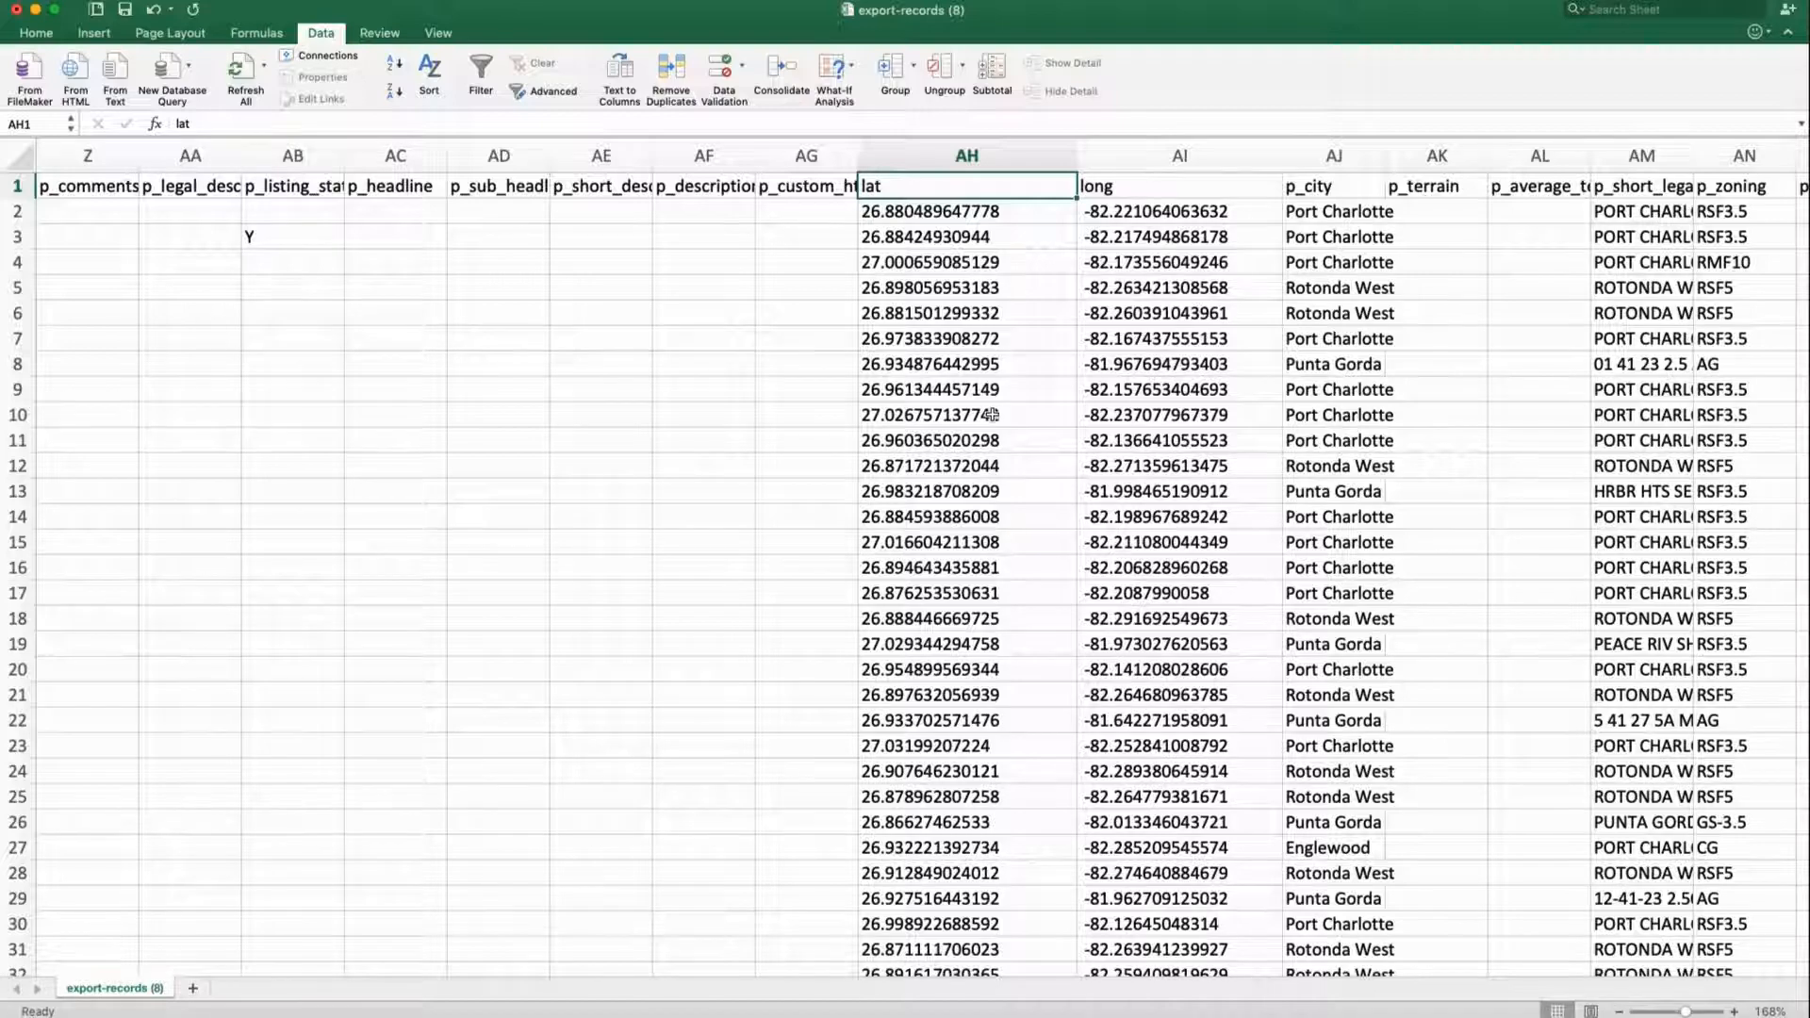
# Insert a blank column CB between the or_lname and or_greeting columns.
pyautogui.hscroll(3, 992, 415)
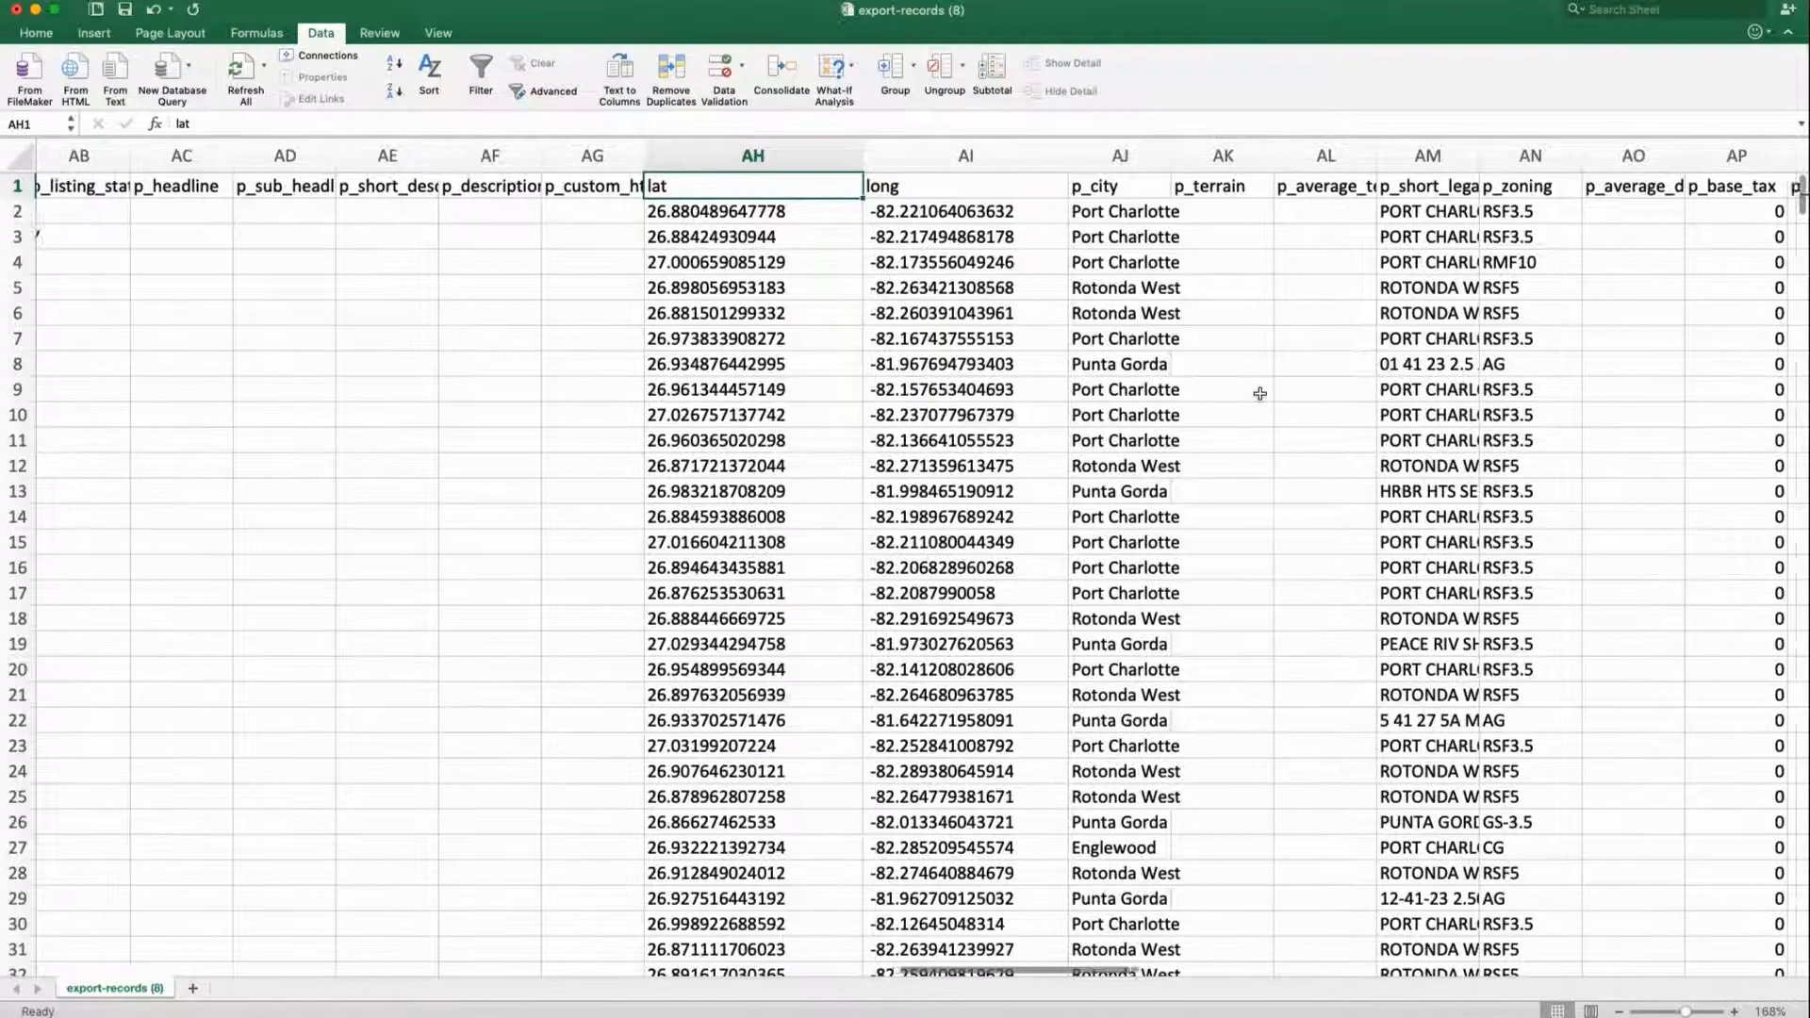
pyautogui.hscroll(15, 1261, 393)
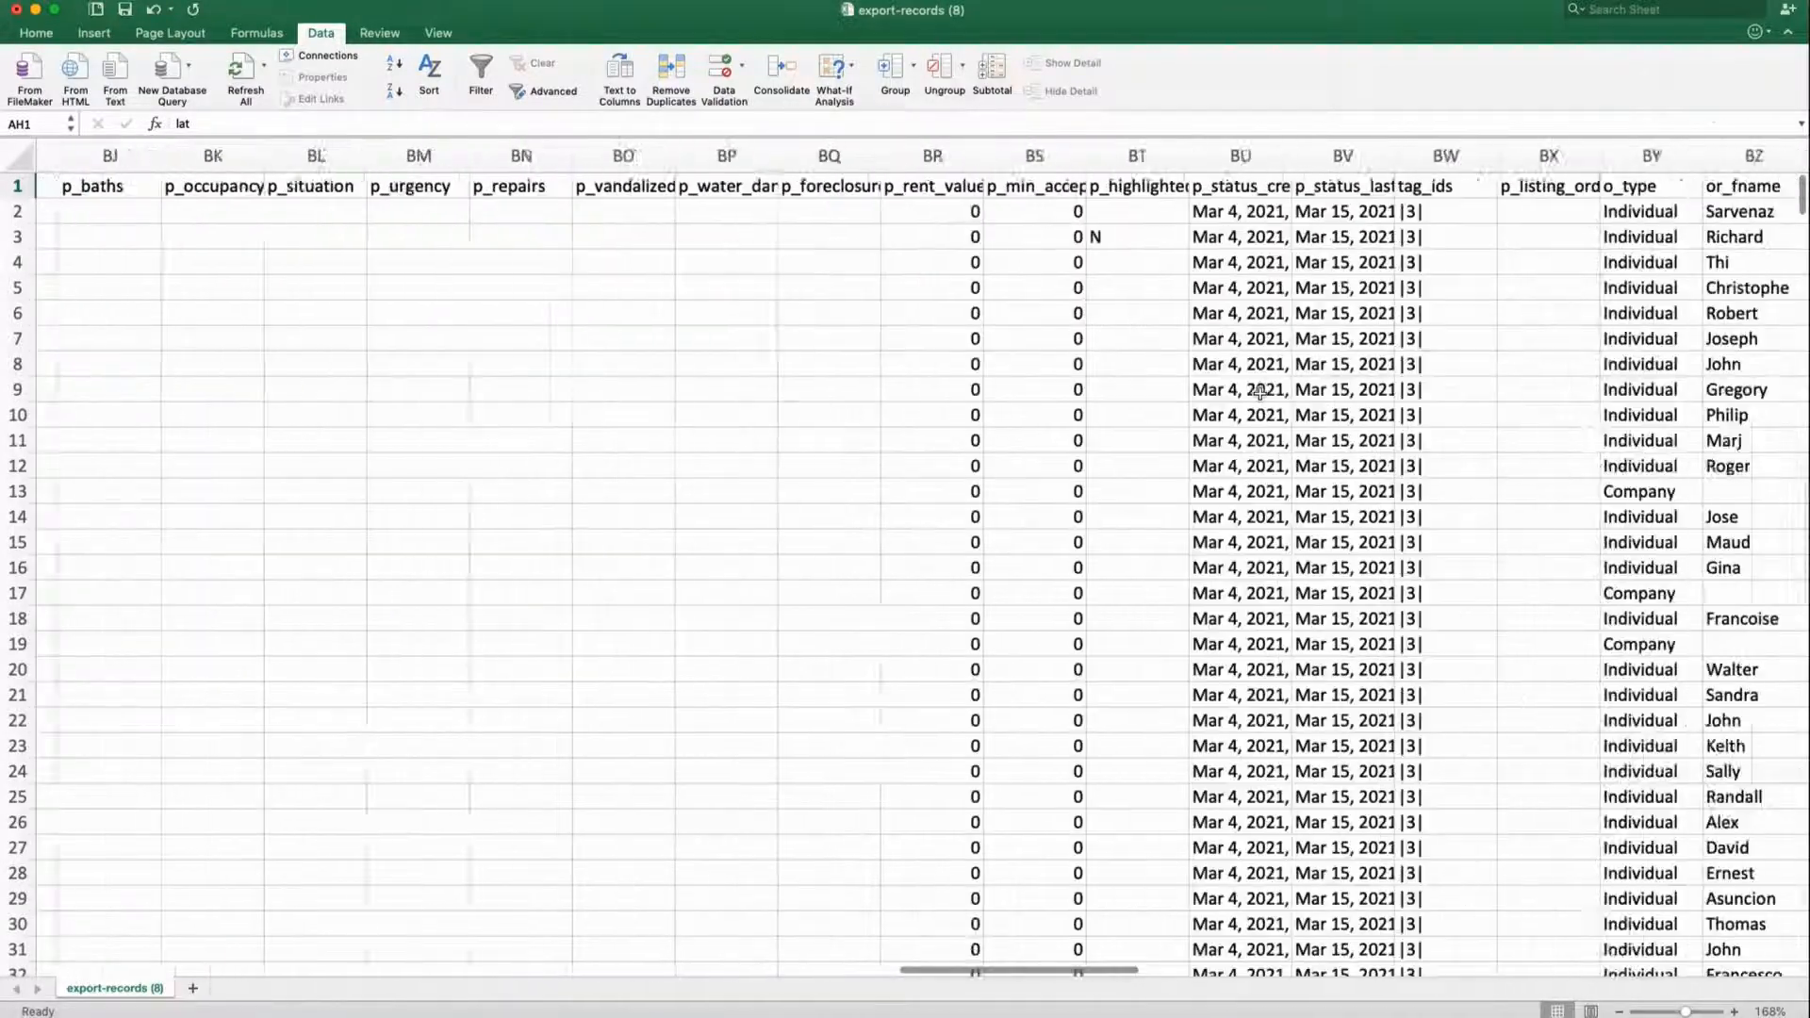
pyautogui.hscroll(4, 1260, 393)
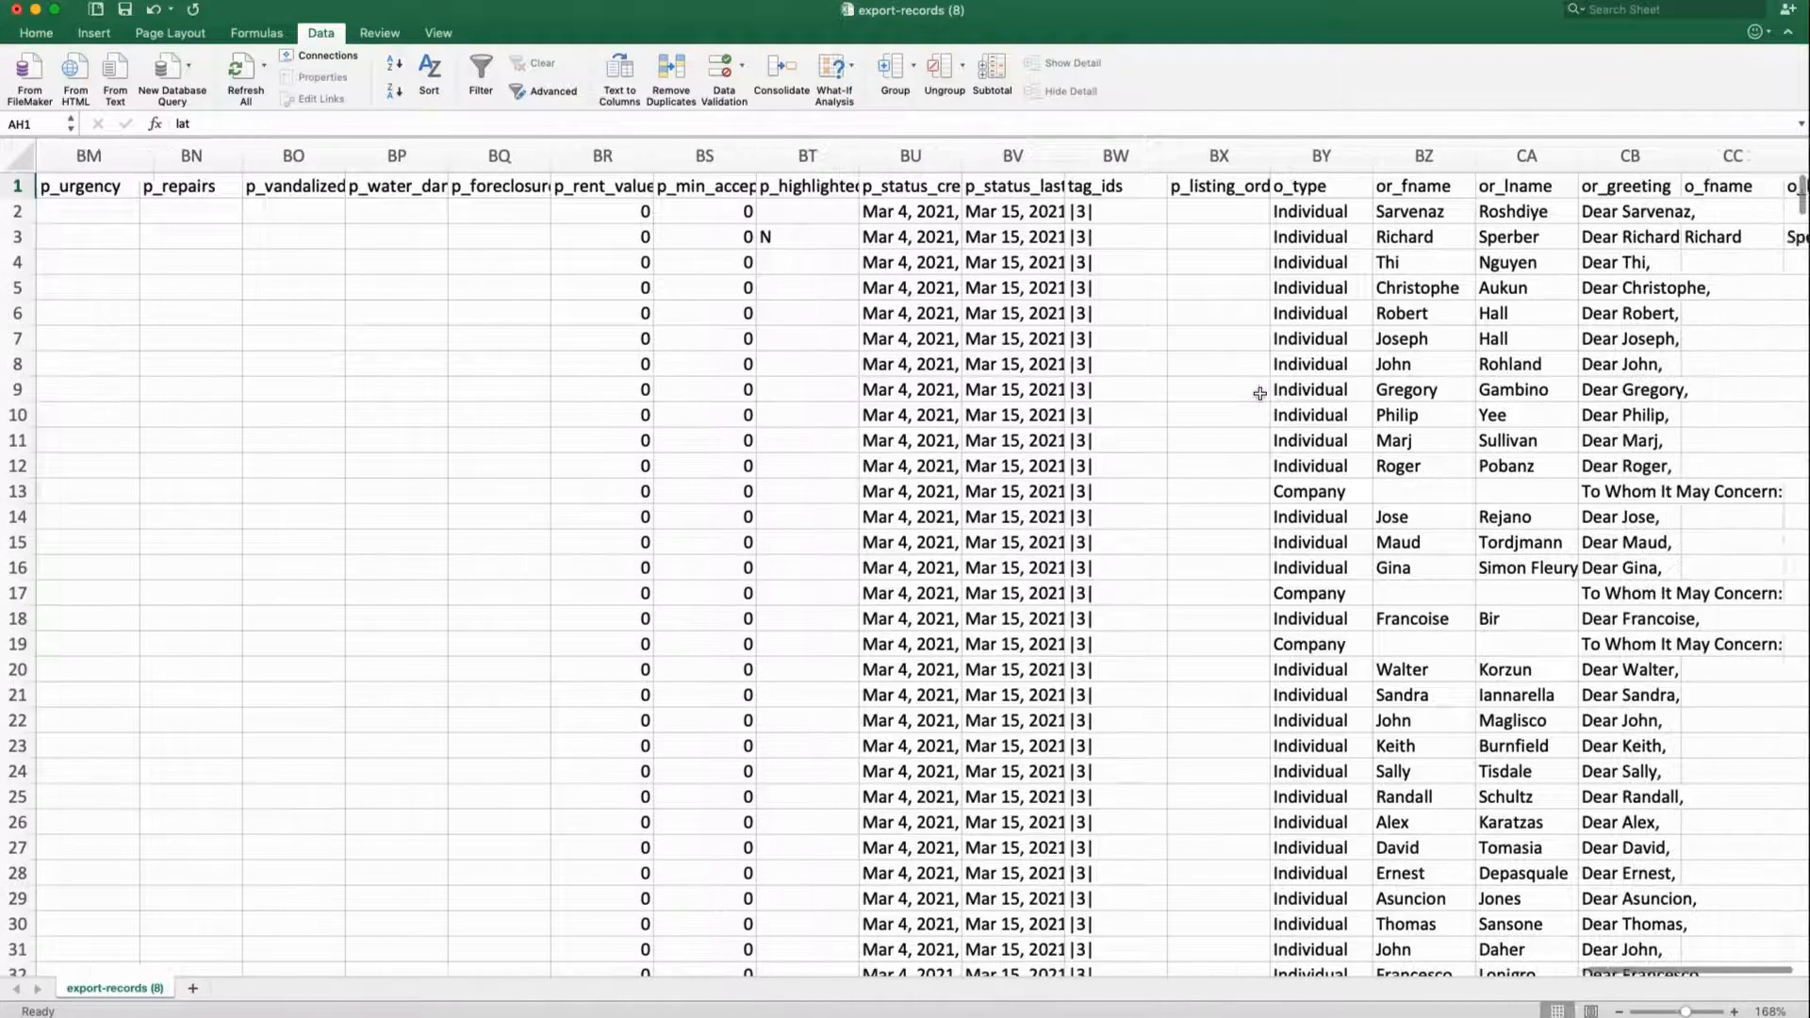
pyautogui.hscroll(1, 1420, 323)
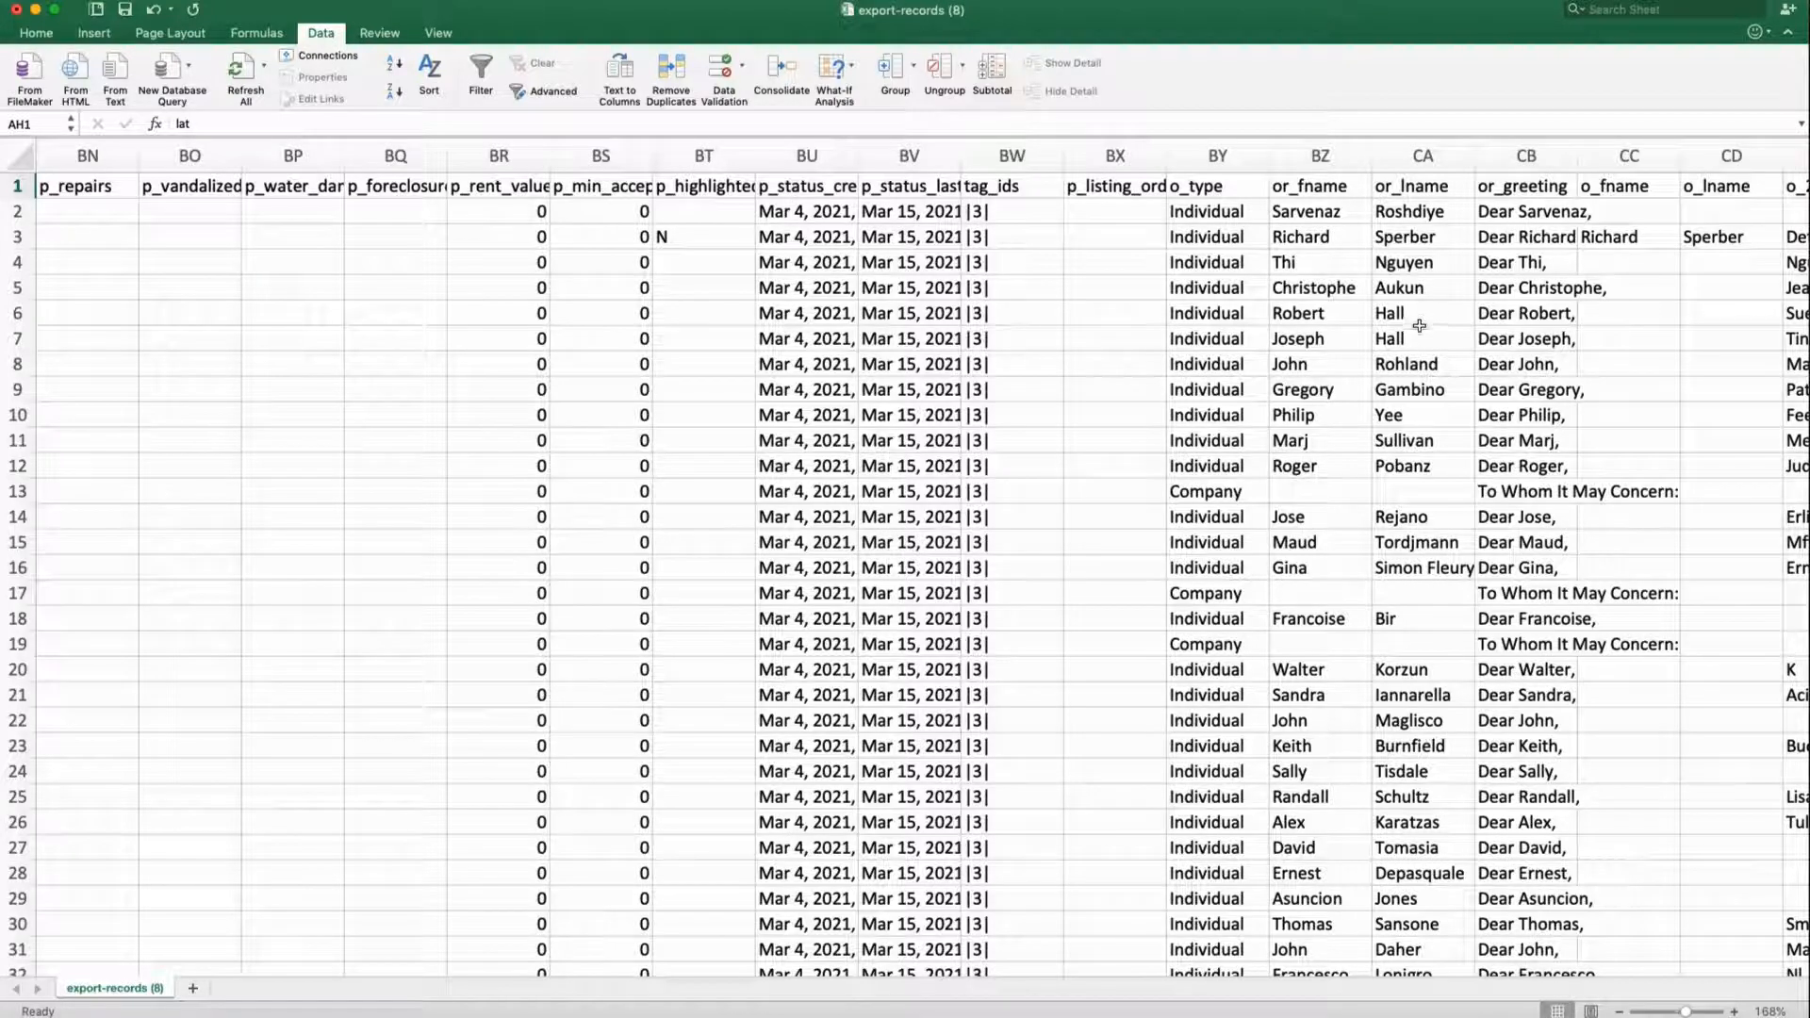
pyautogui.click(1489, 151)
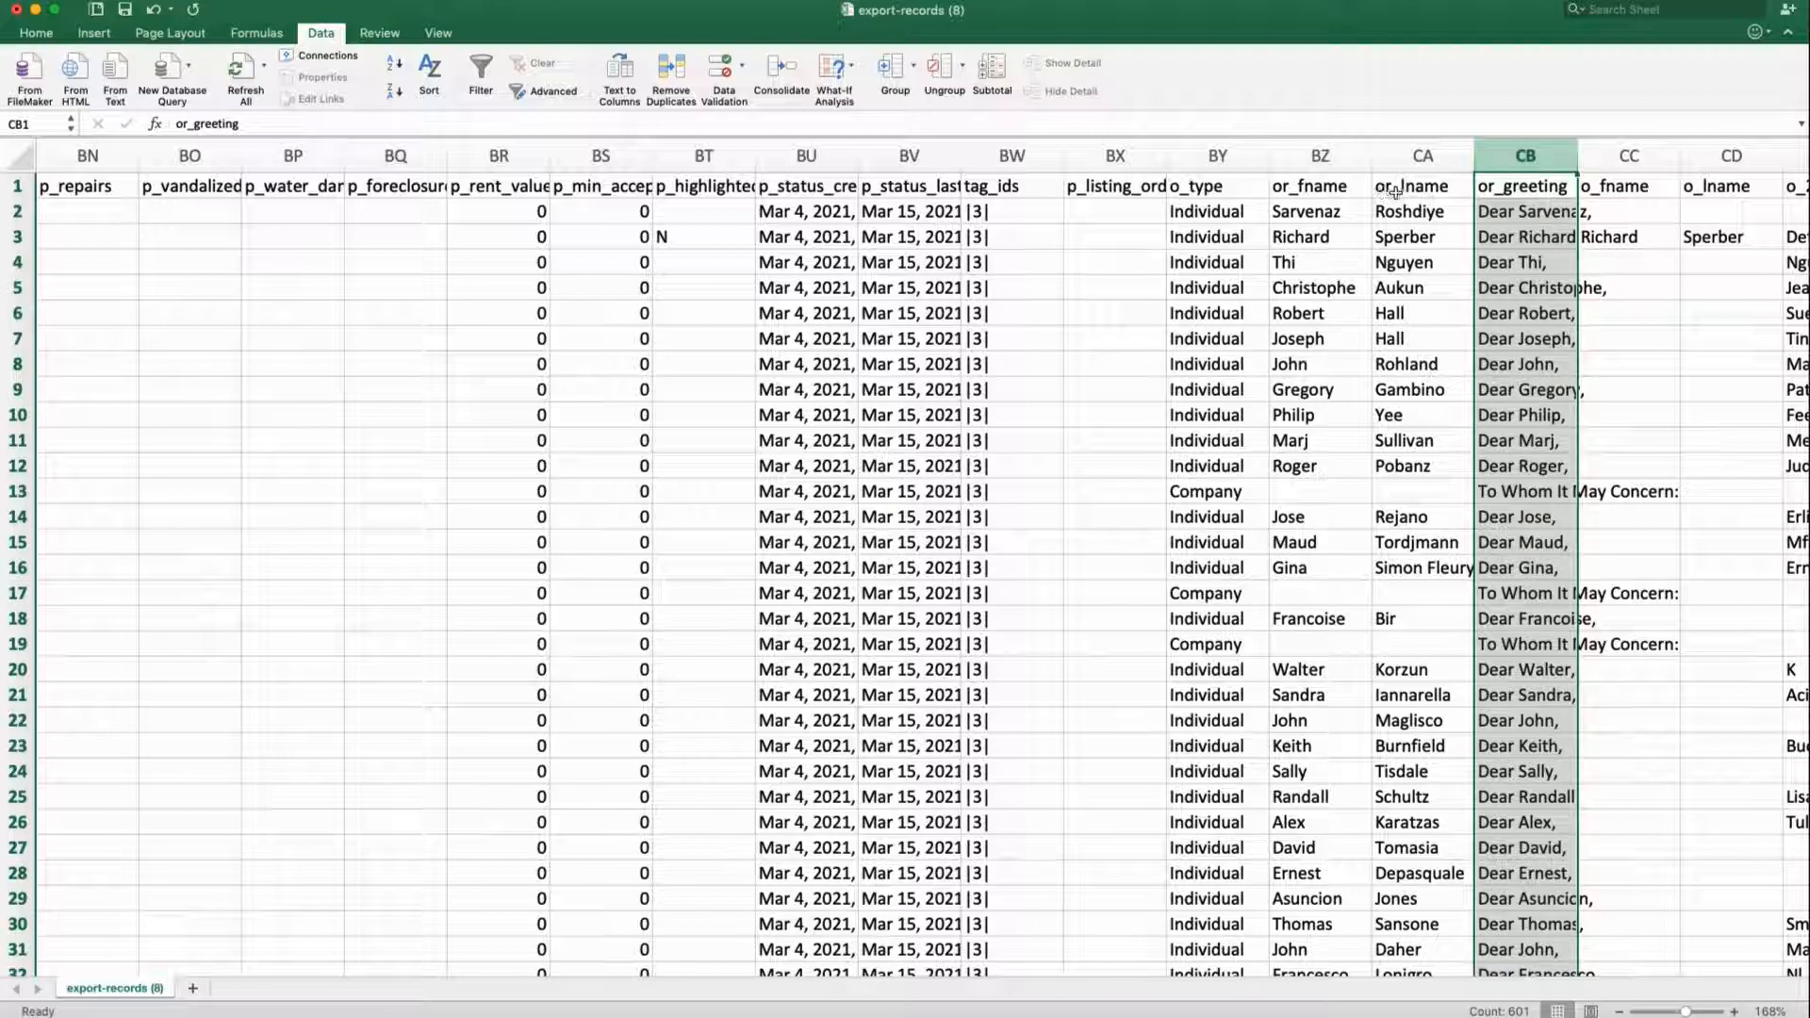
pyautogui.rightClick(1527, 151)
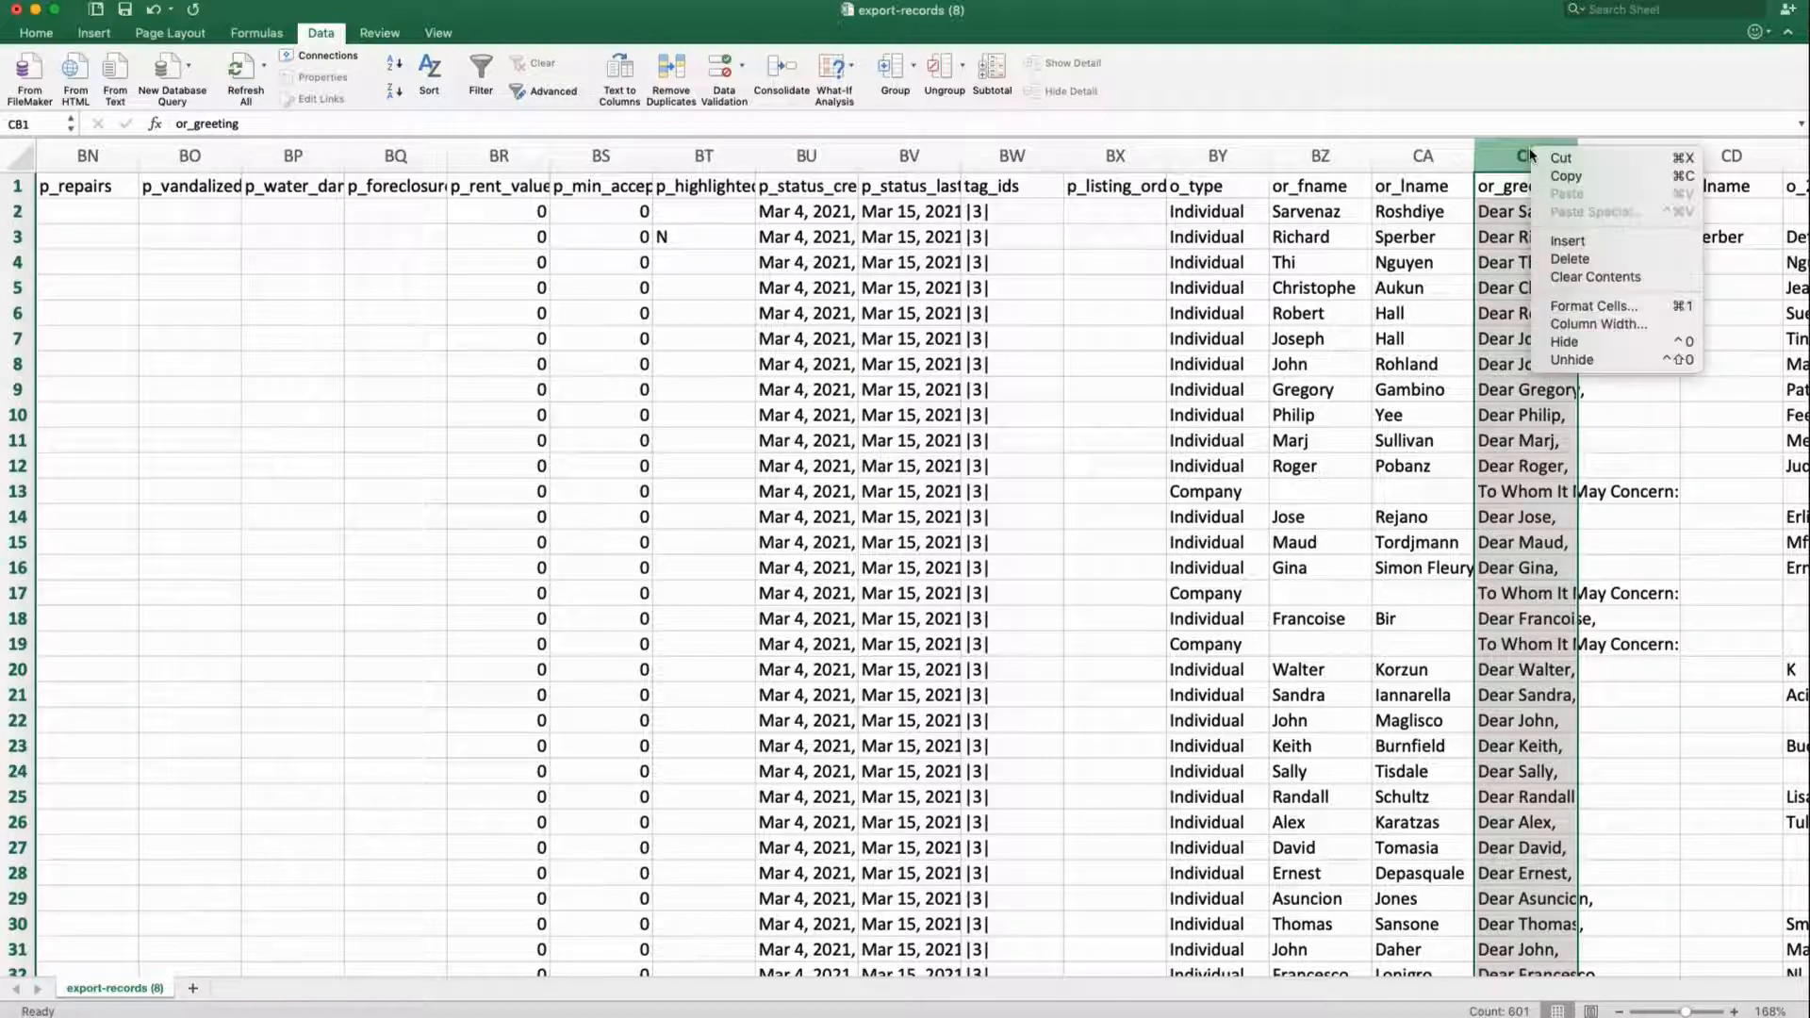
pyautogui.click(1559, 238)
pyautogui.click(1501, 205)
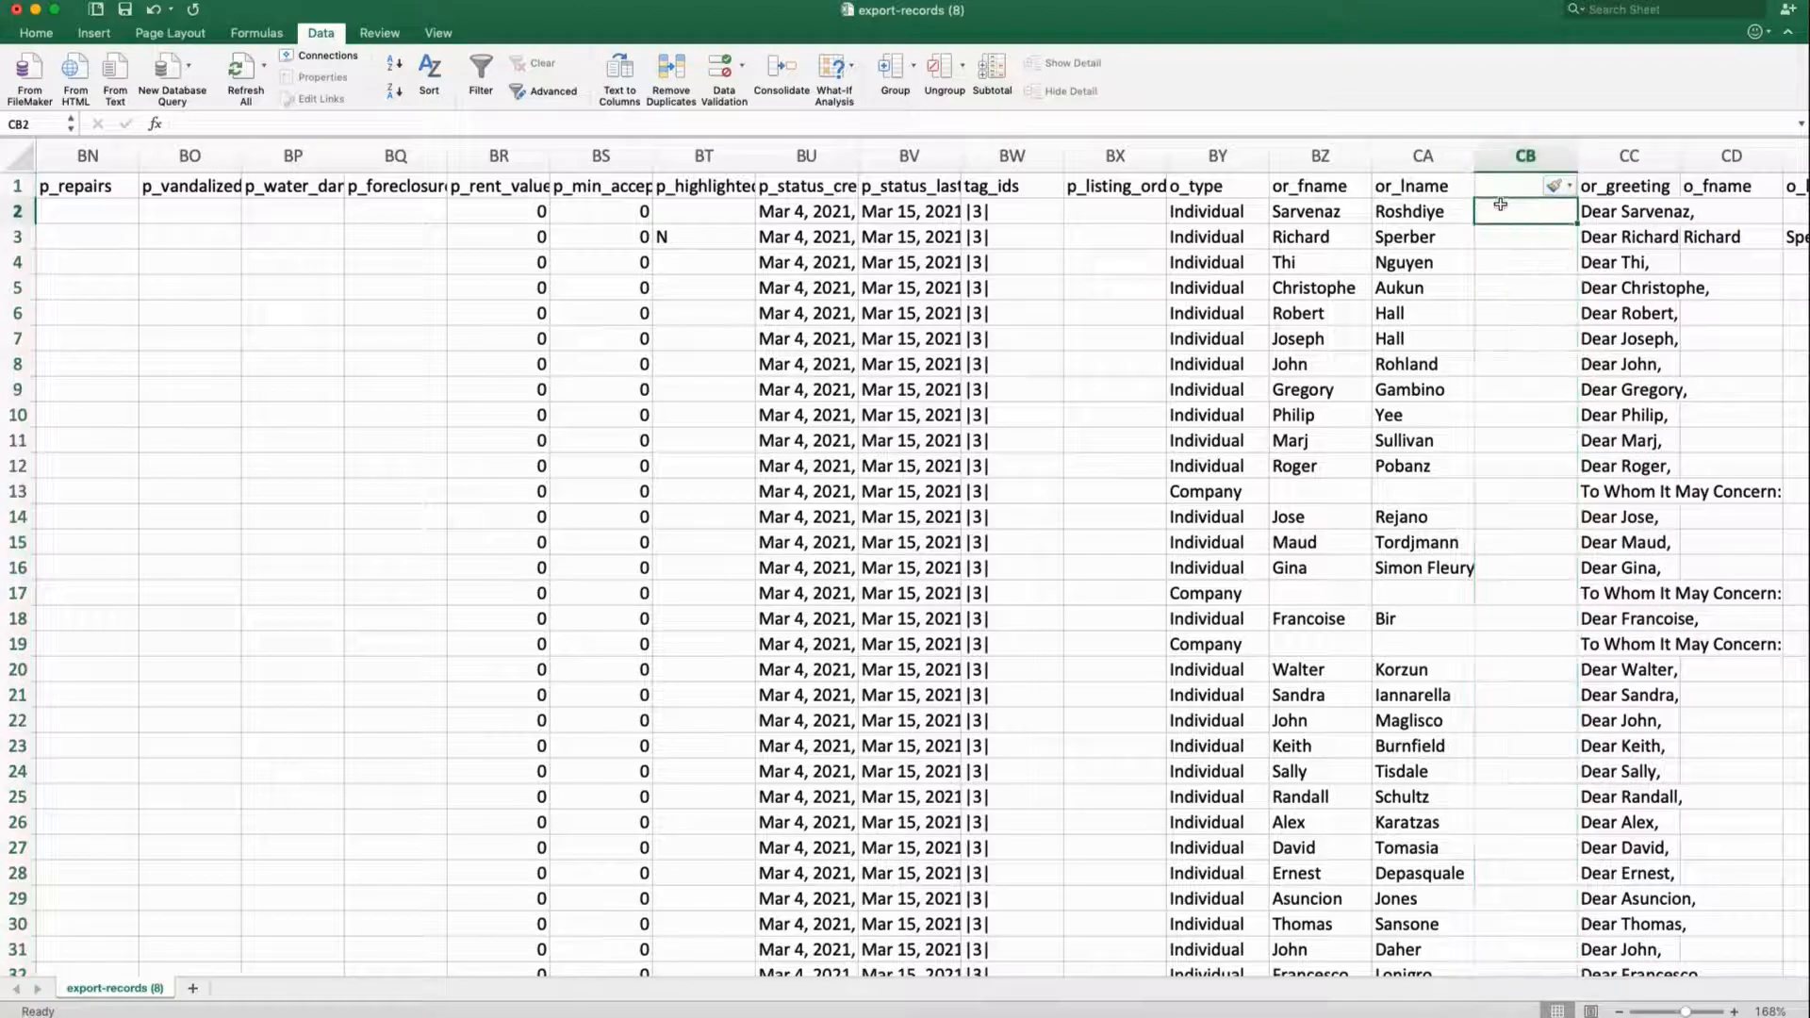
pyautogui.click(1327, 493)
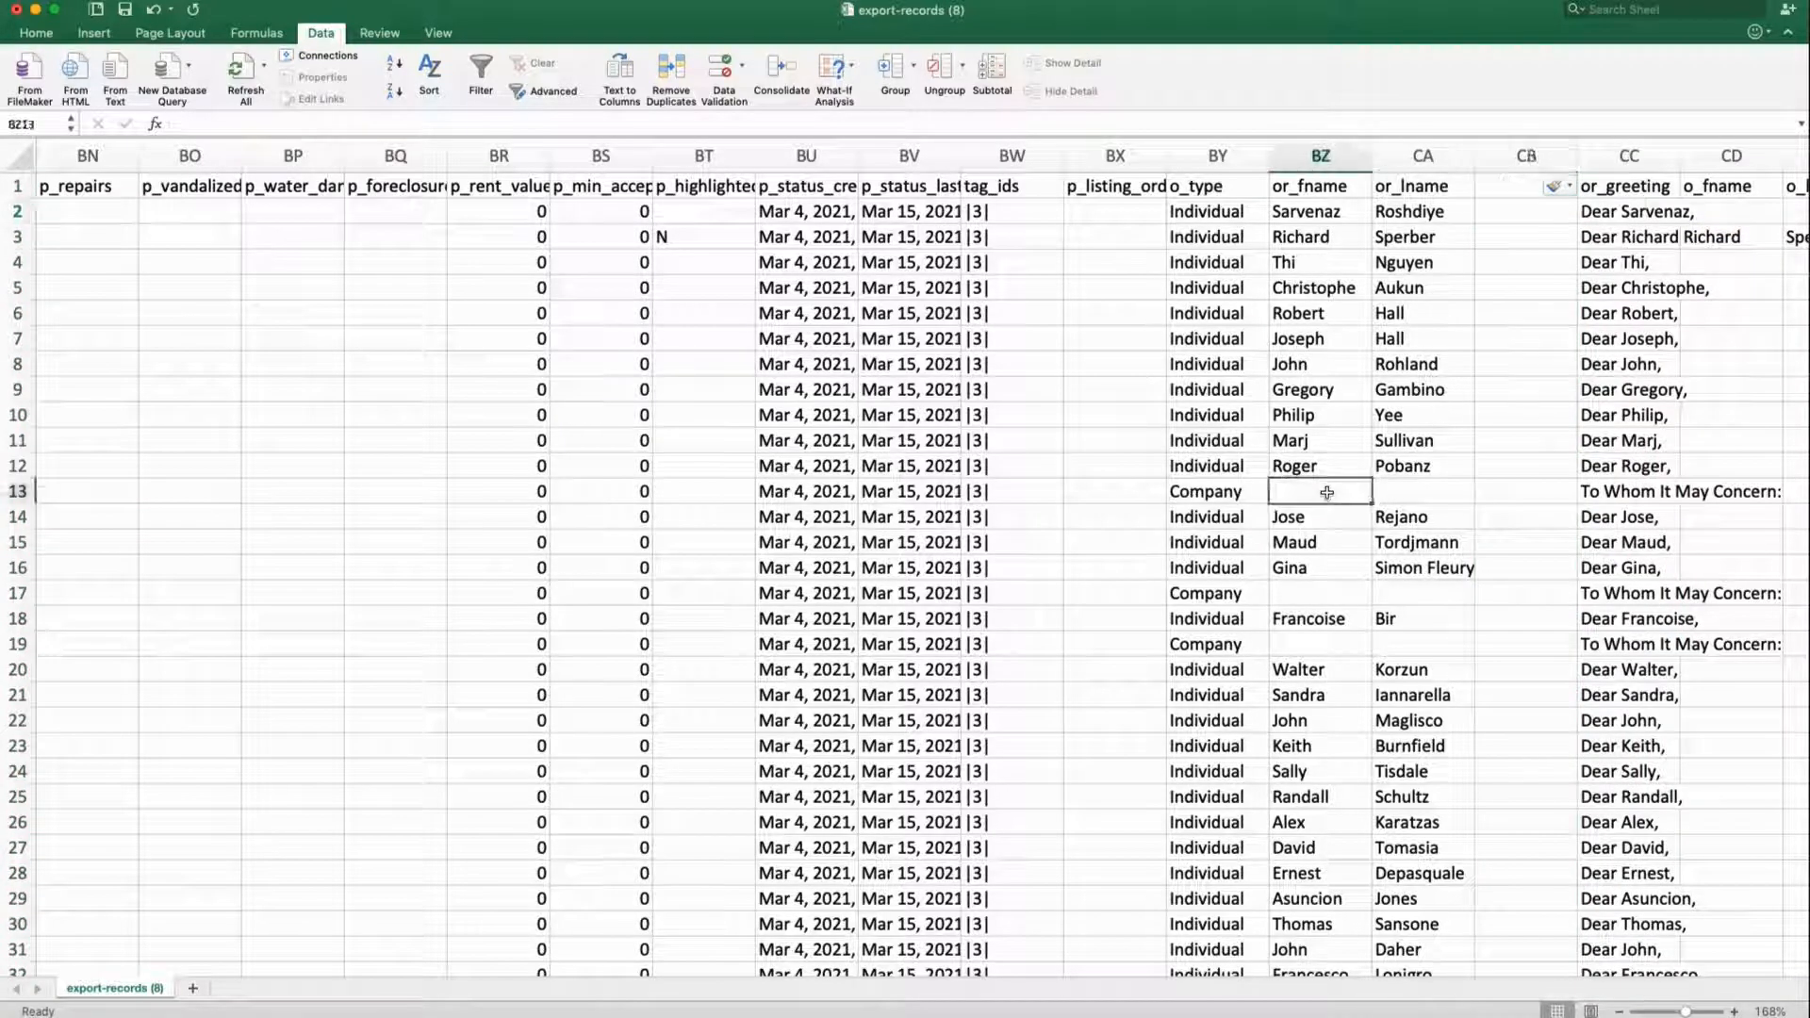
pyautogui.click(1378, 492)
pyautogui.click(1309, 643)
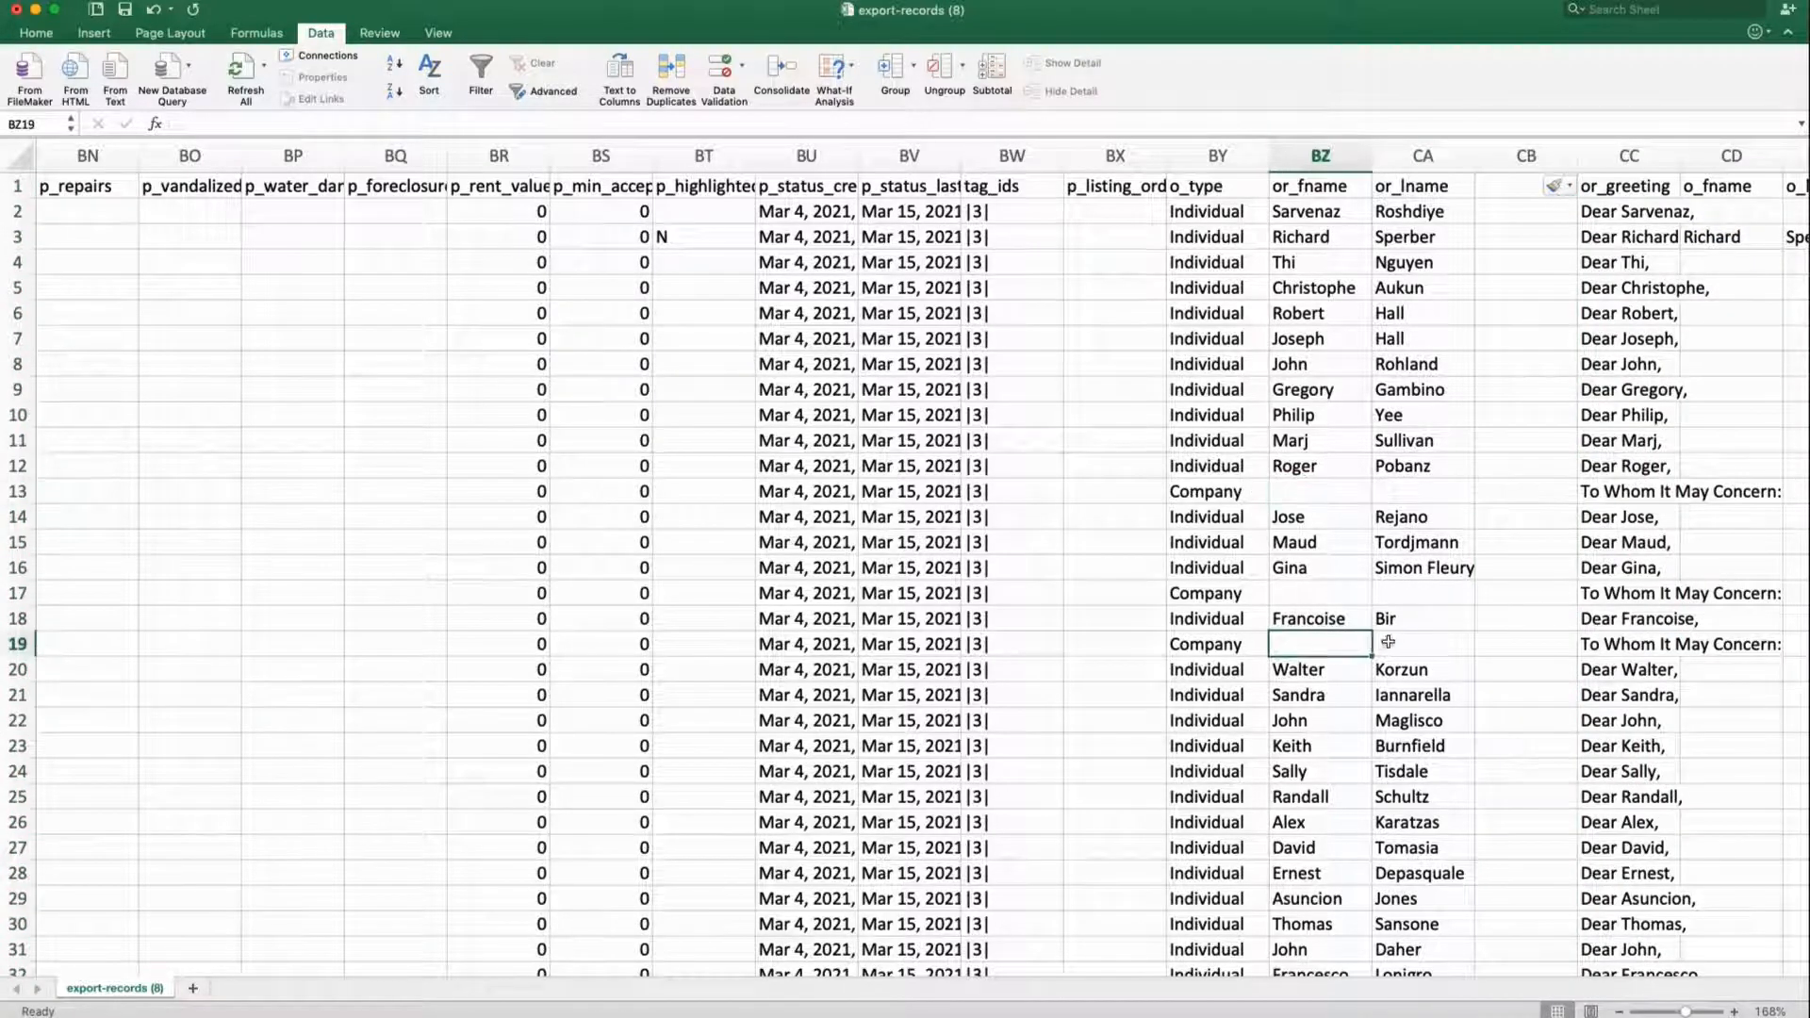
pyautogui.click(1388, 642)
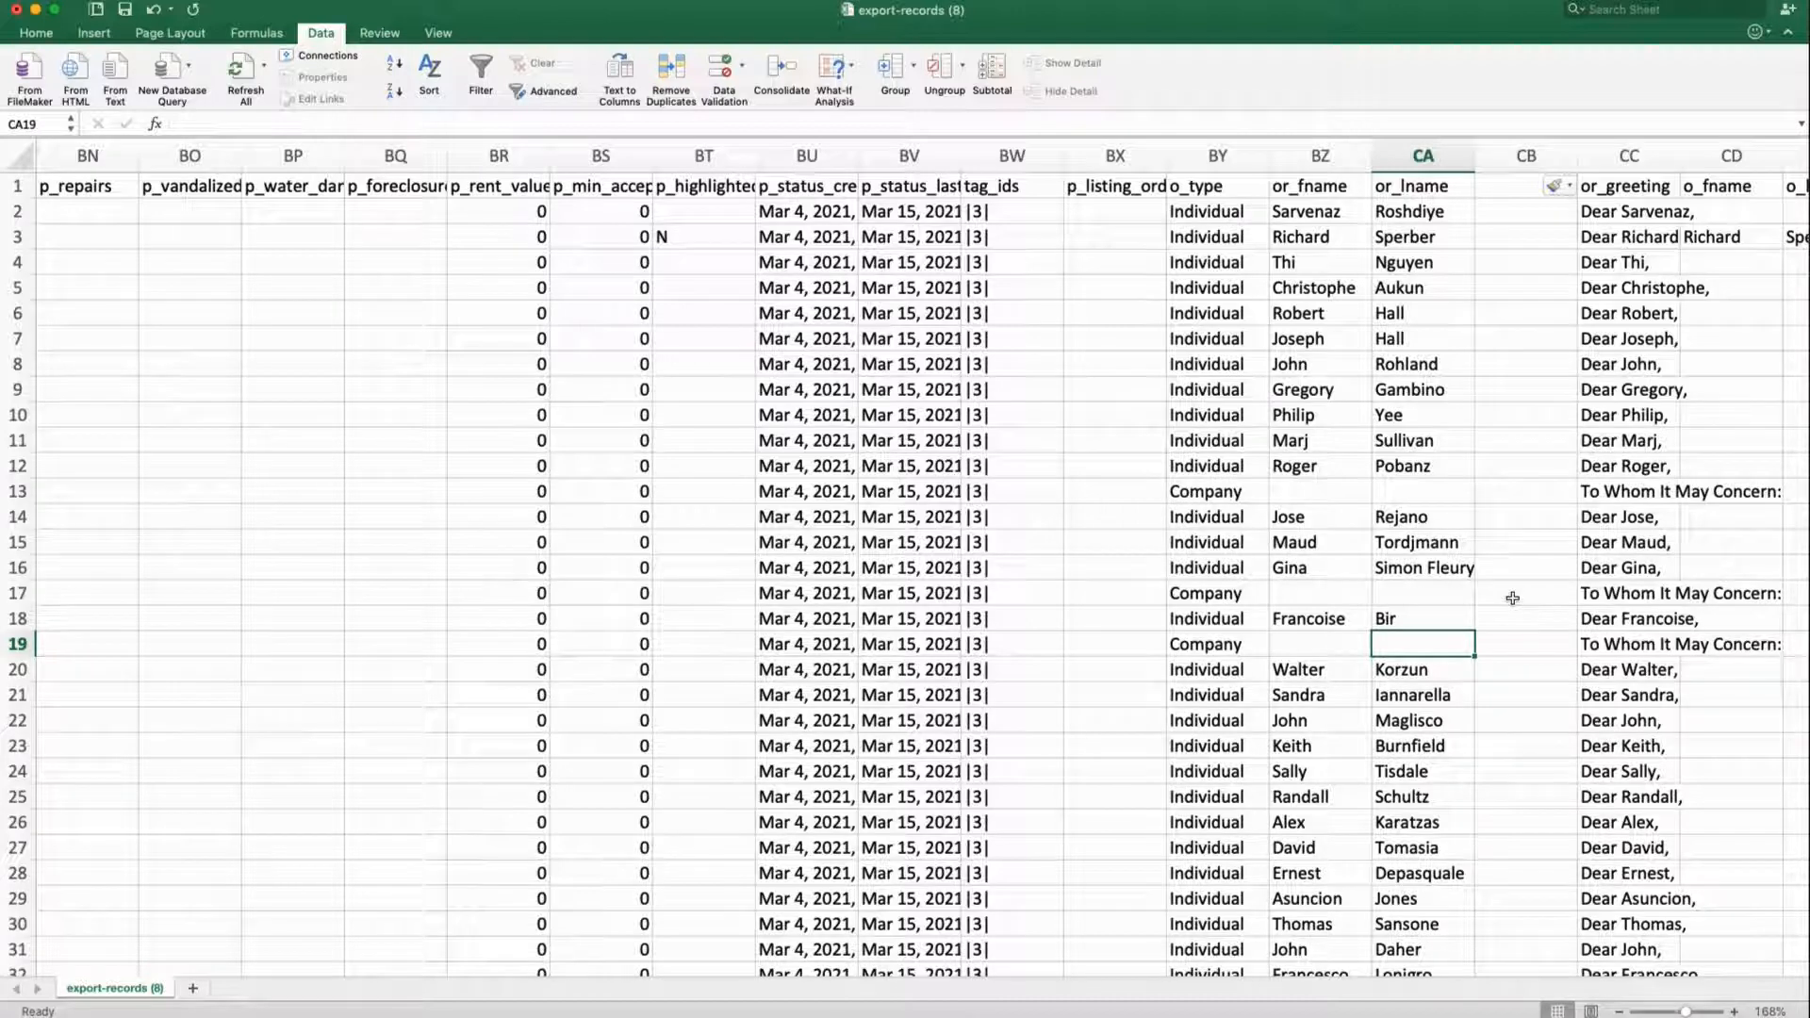
# Title the blank column CB "full name" in CB1 and widen it to about twice its width.
pyautogui.hscroll(2, 1508, 597)
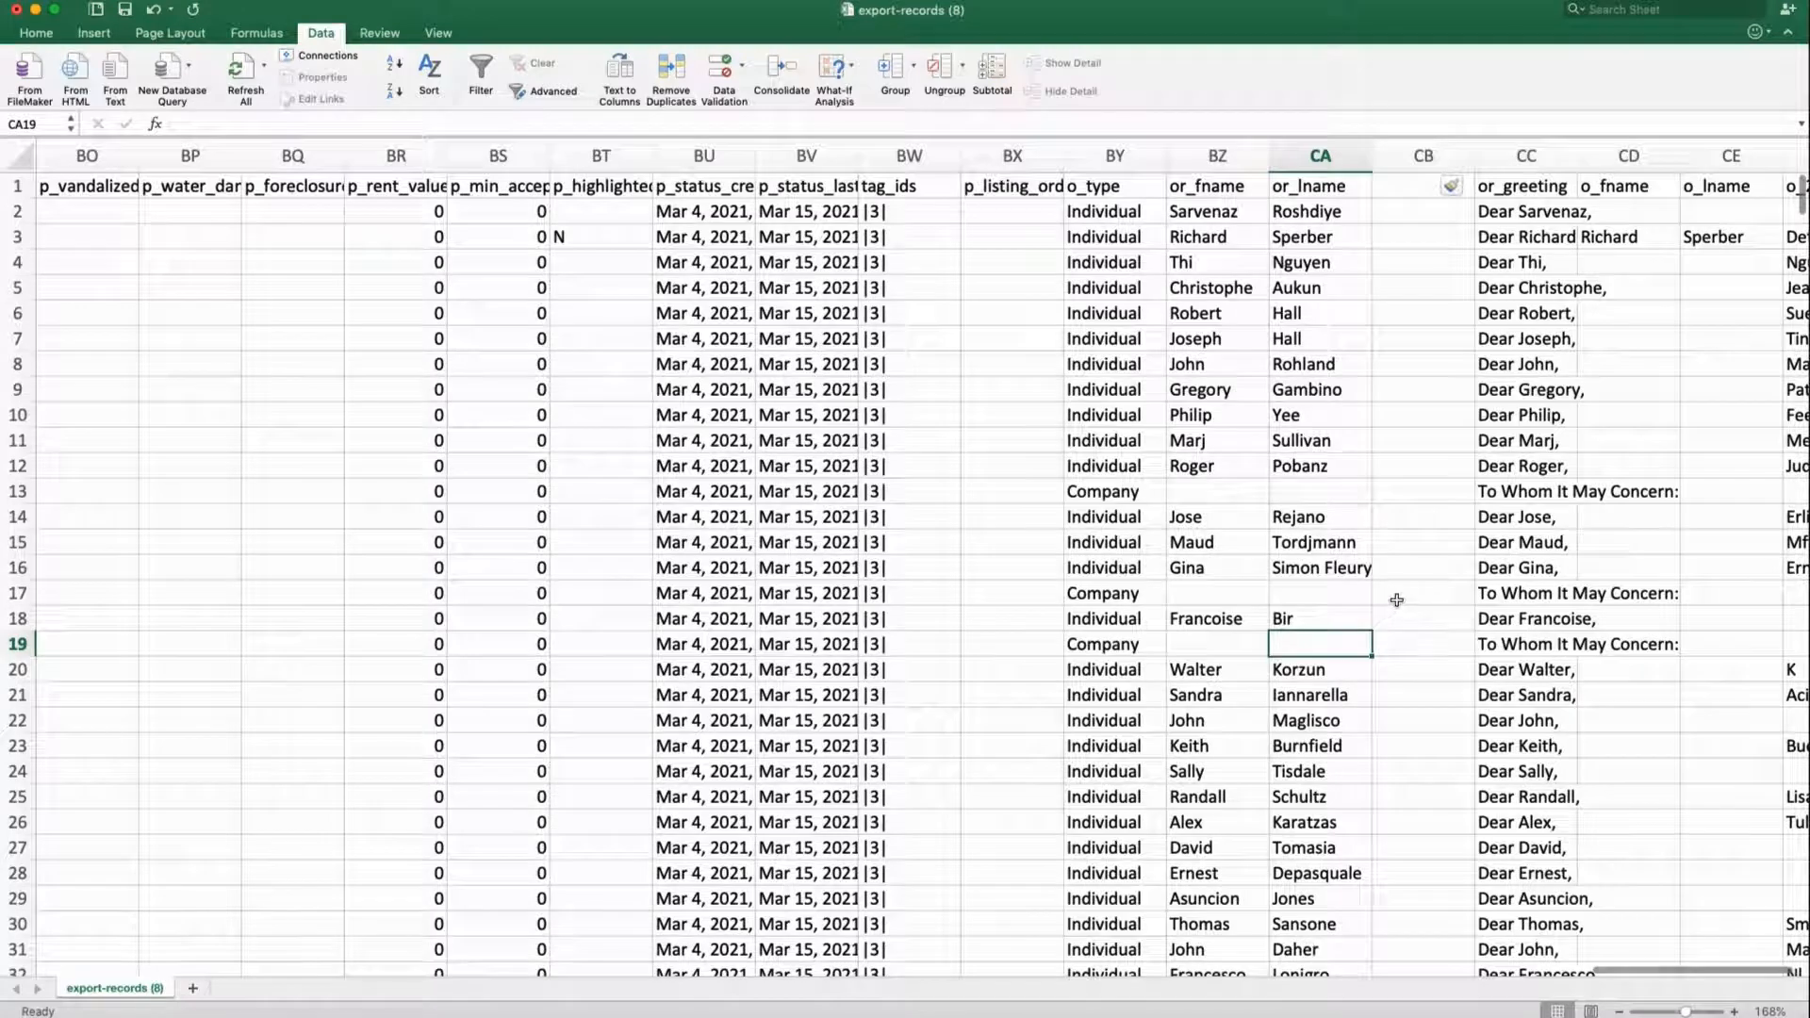
pyautogui.click(1399, 187)
pyautogui.write('full name')
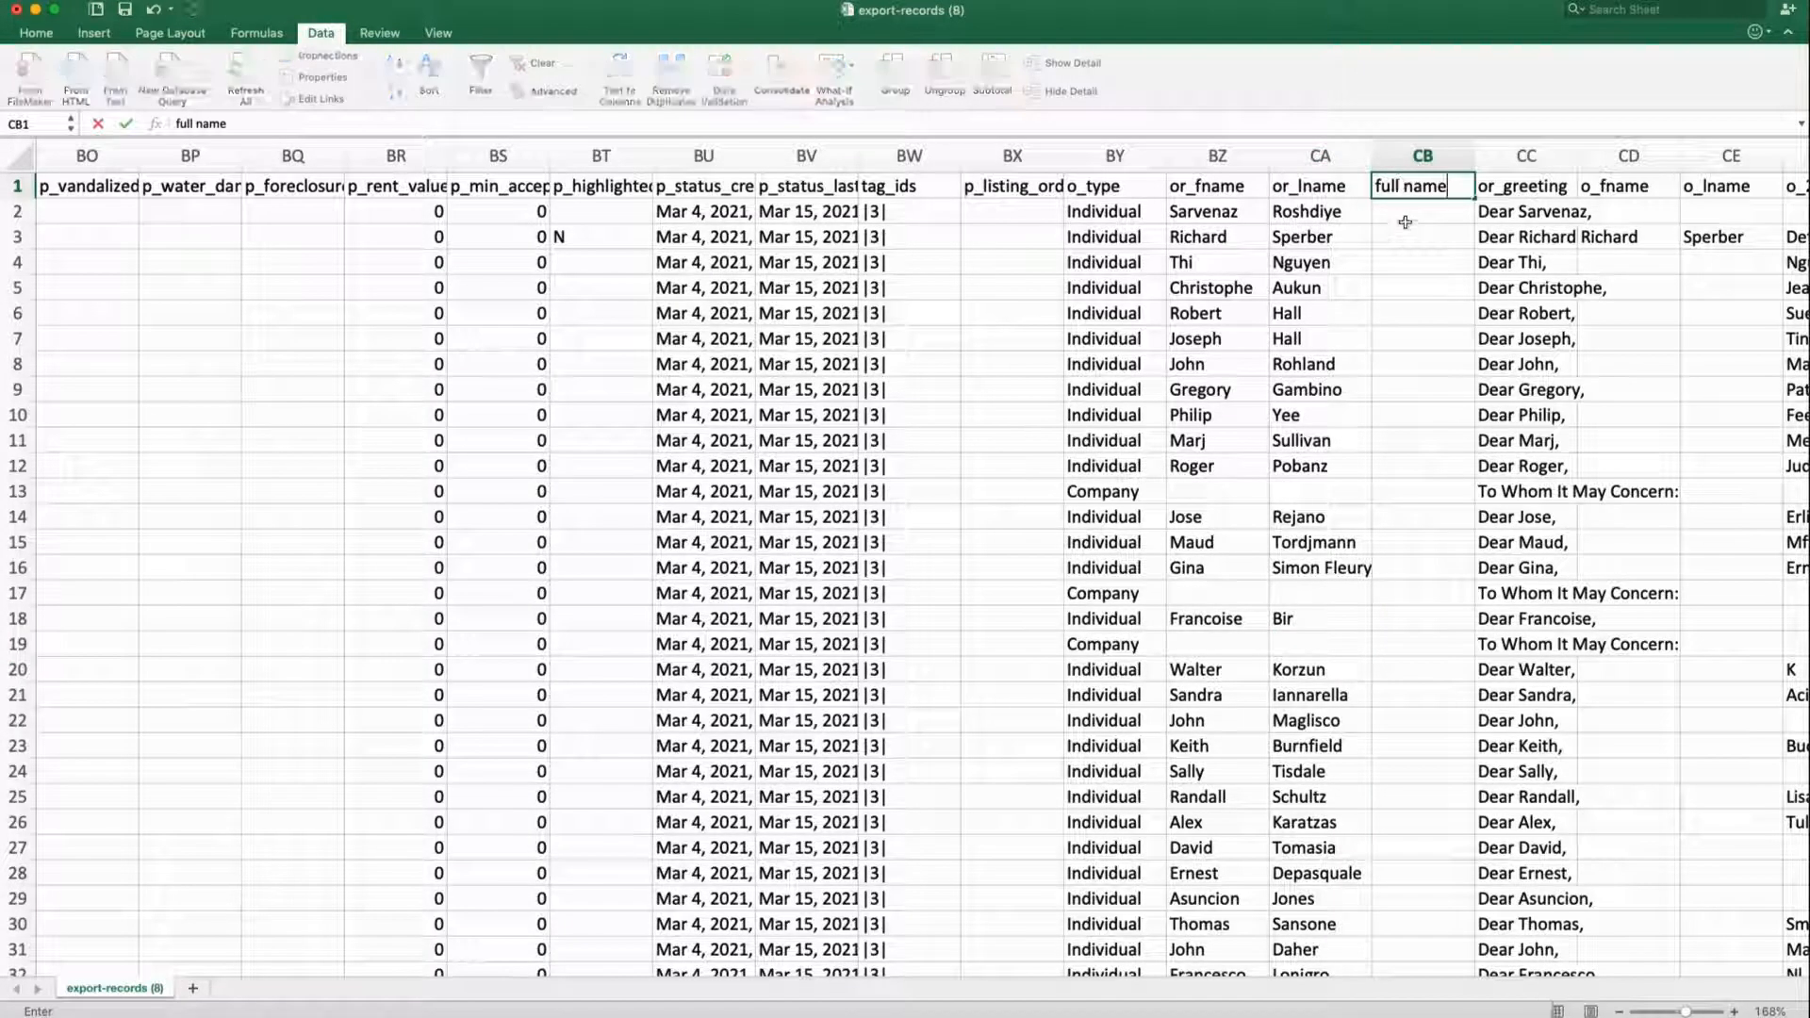
pyautogui.press('Return')
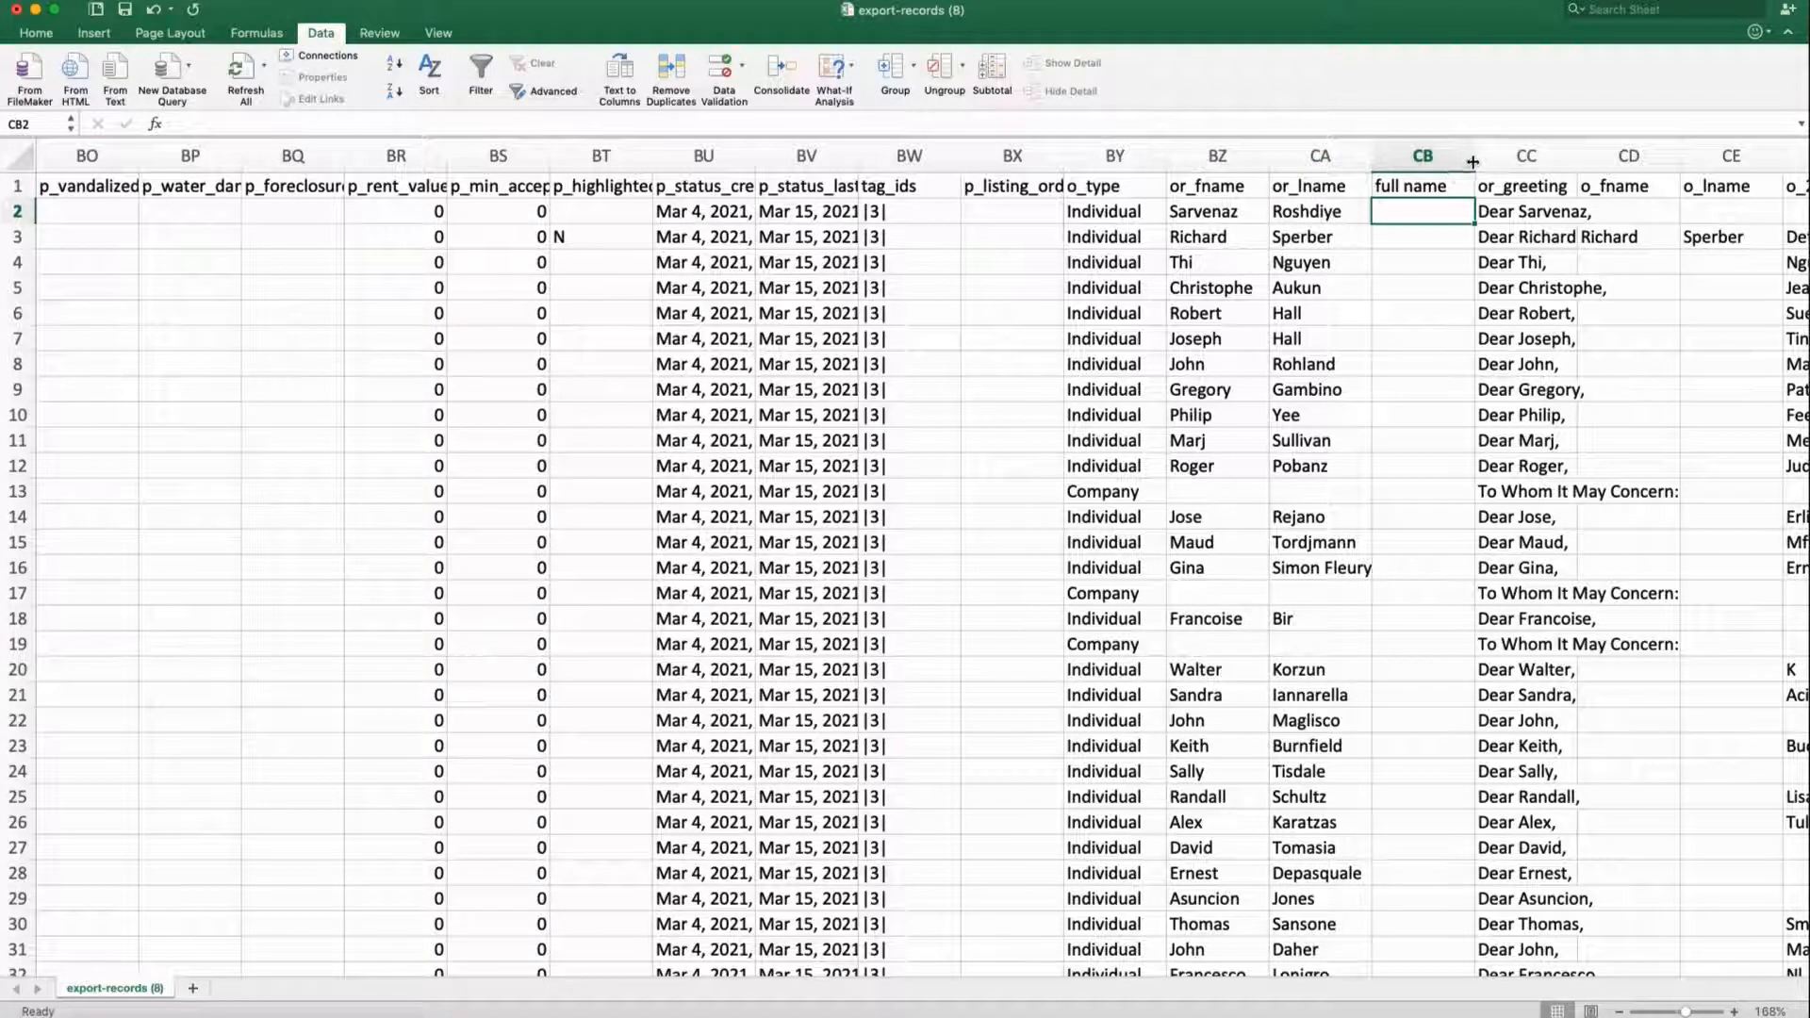
pyautogui.moveTo(1475, 156); pyautogui.dragTo(1584, 158)
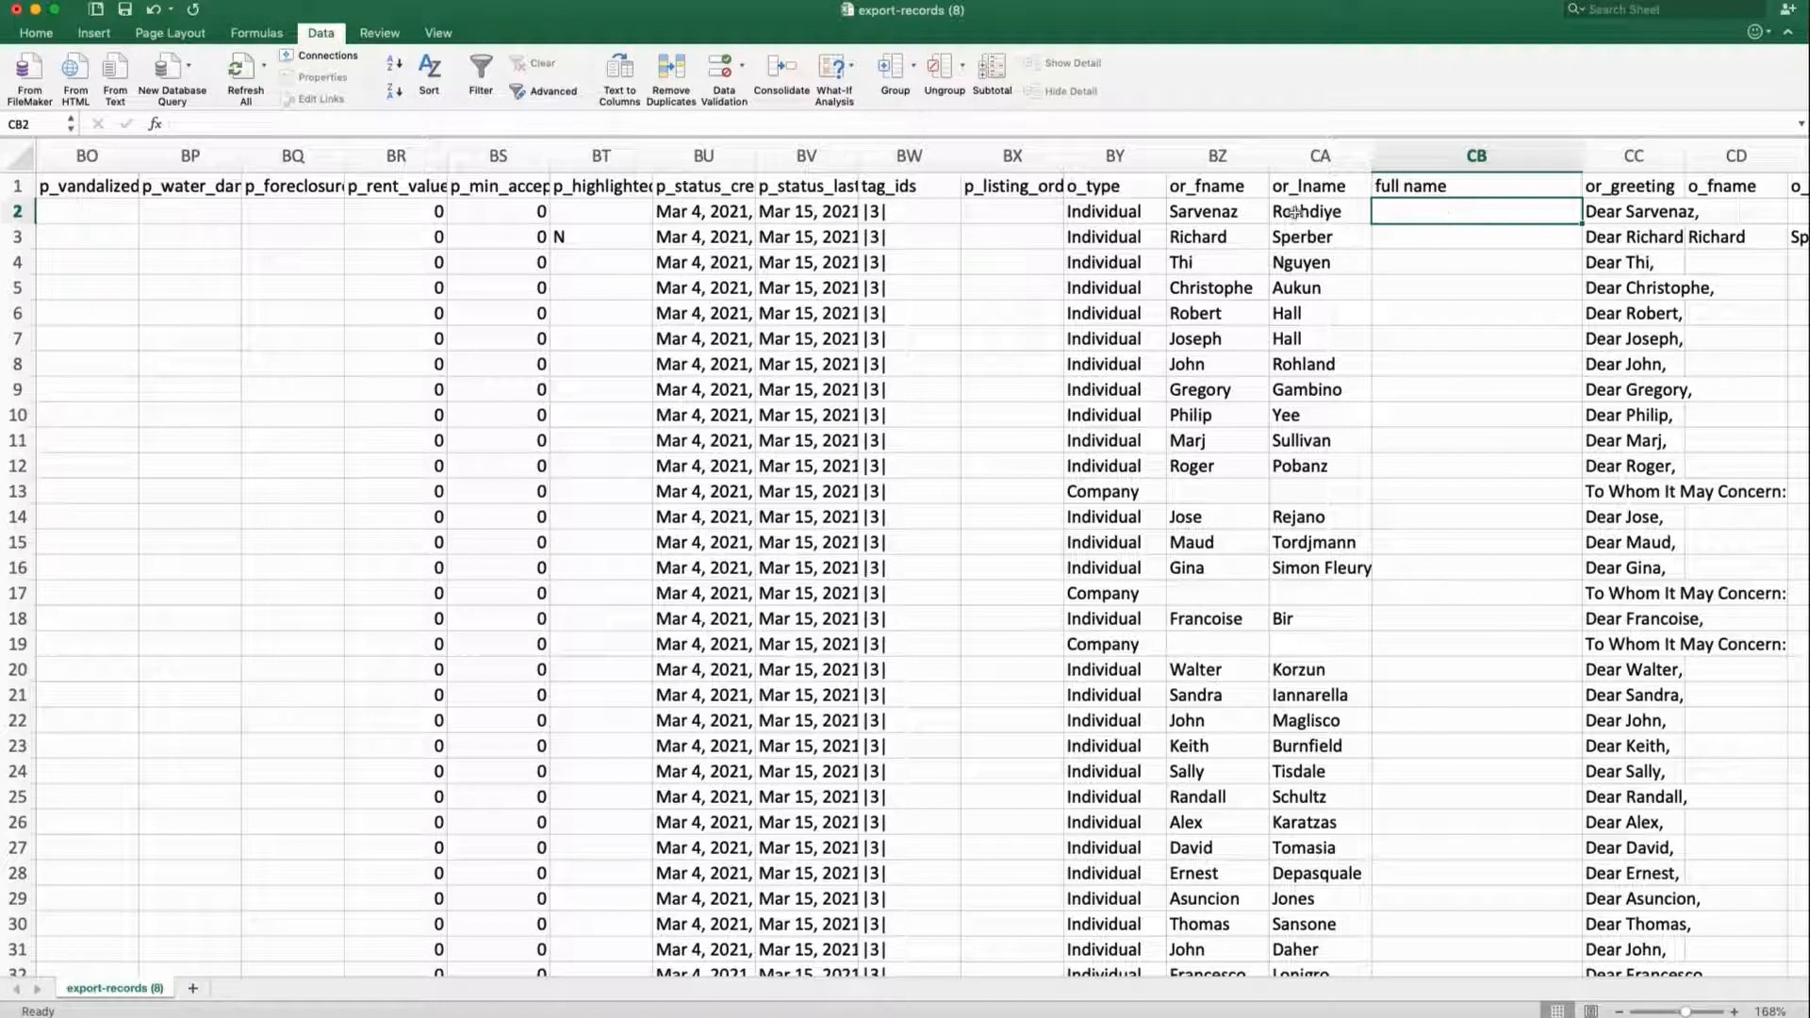
# Enter =CONCATENATE(BZ2," ",CA2) in CB2 to join the first and last names with a space.
pyautogui.press('Left')
pyautogui.press('Left')
pyautogui.press('Right')
pyautogui.click(1398, 222)
pyautogui.write('=con')
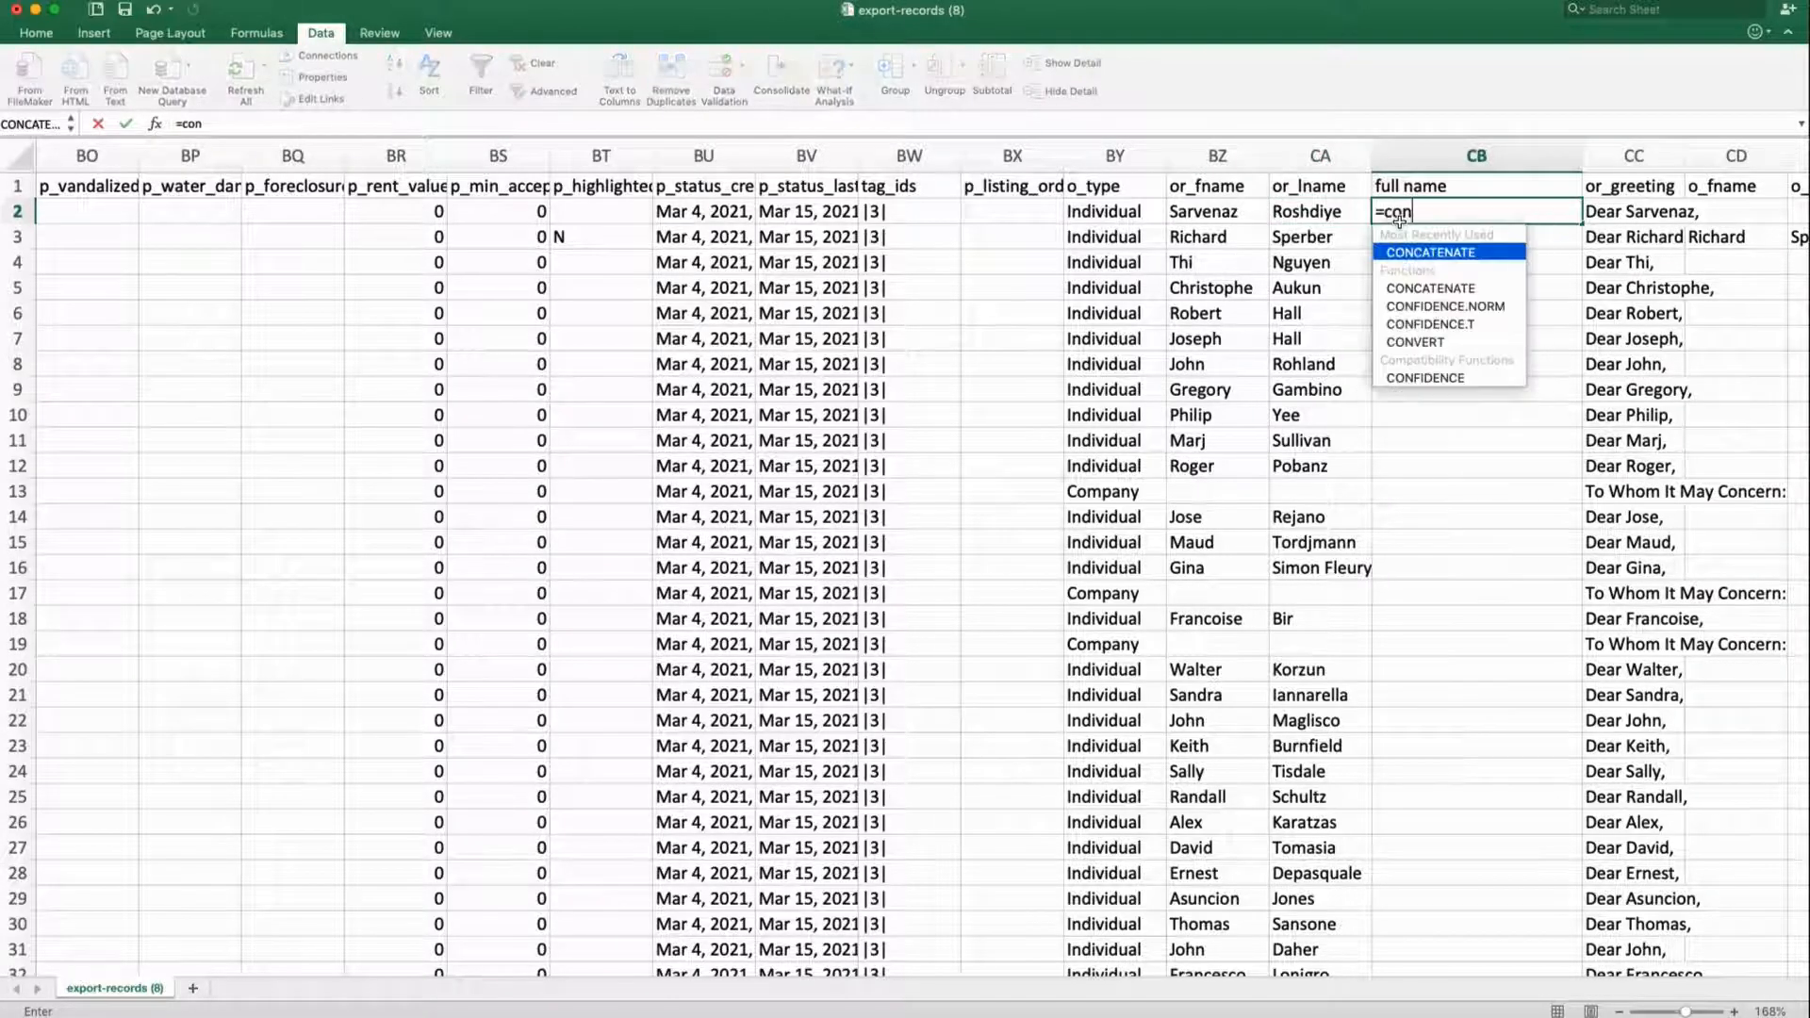
pyautogui.write('catenate')
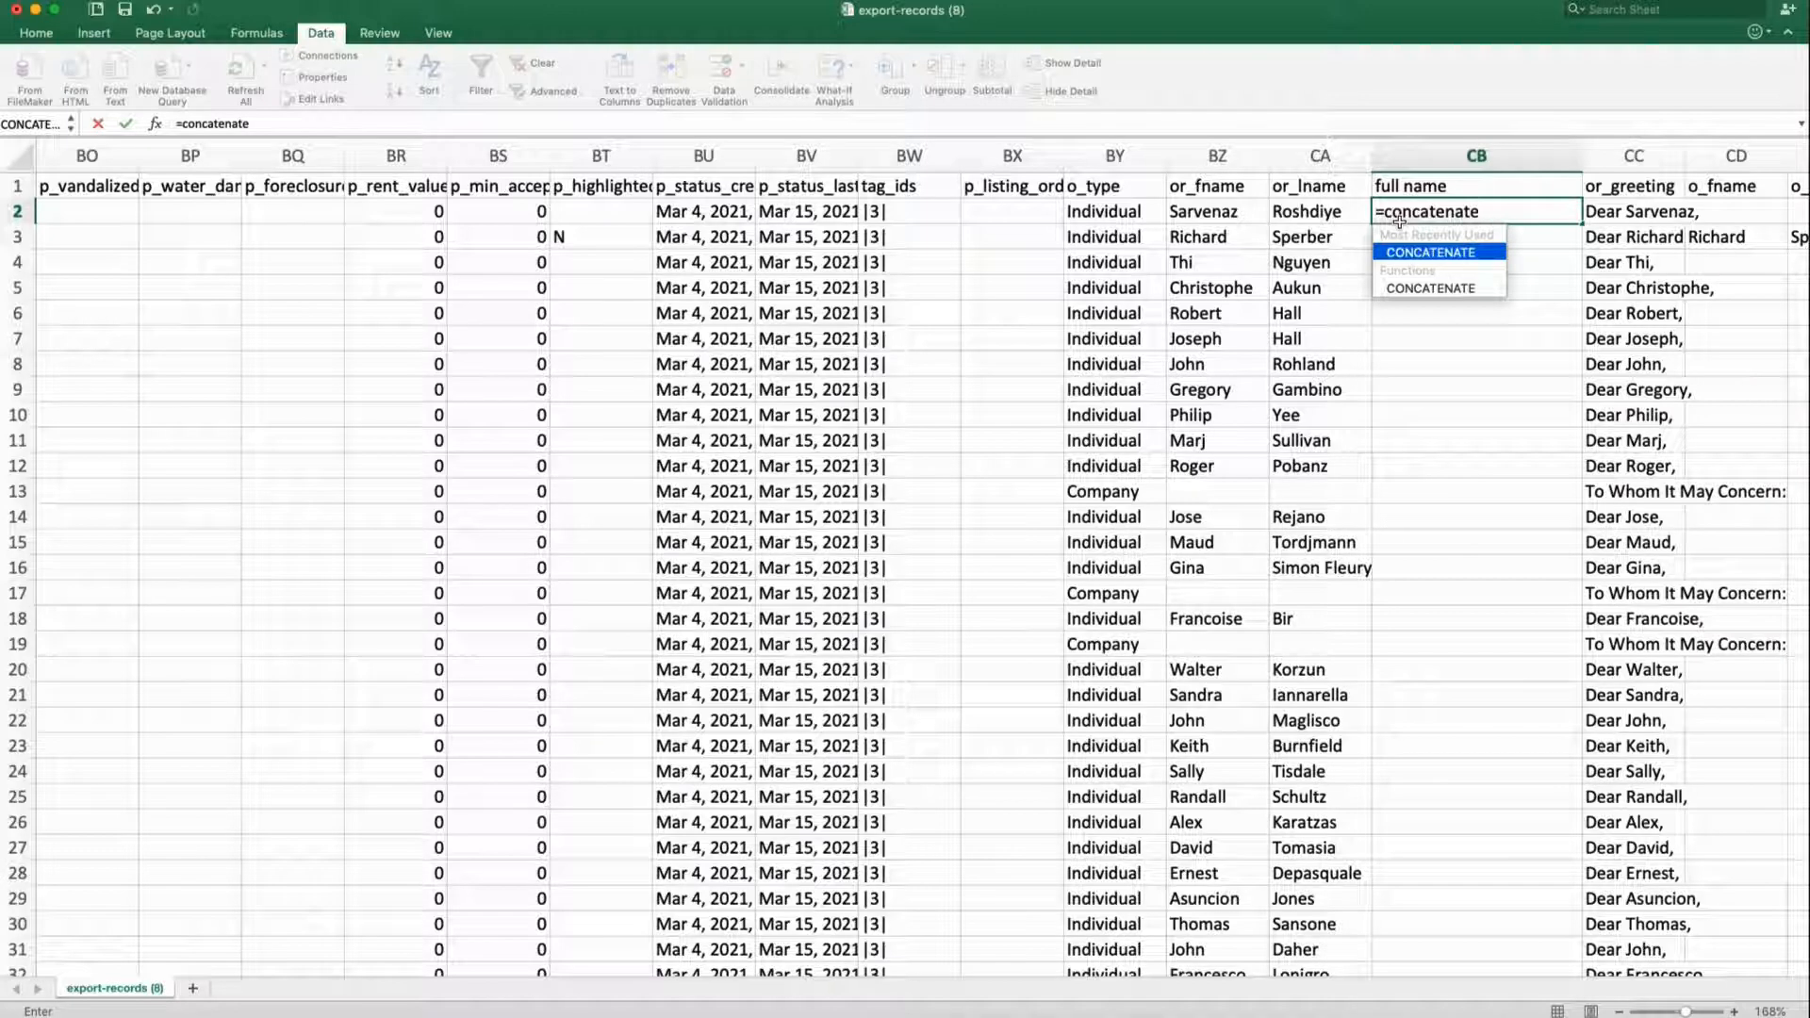
pyautogui.write('(')
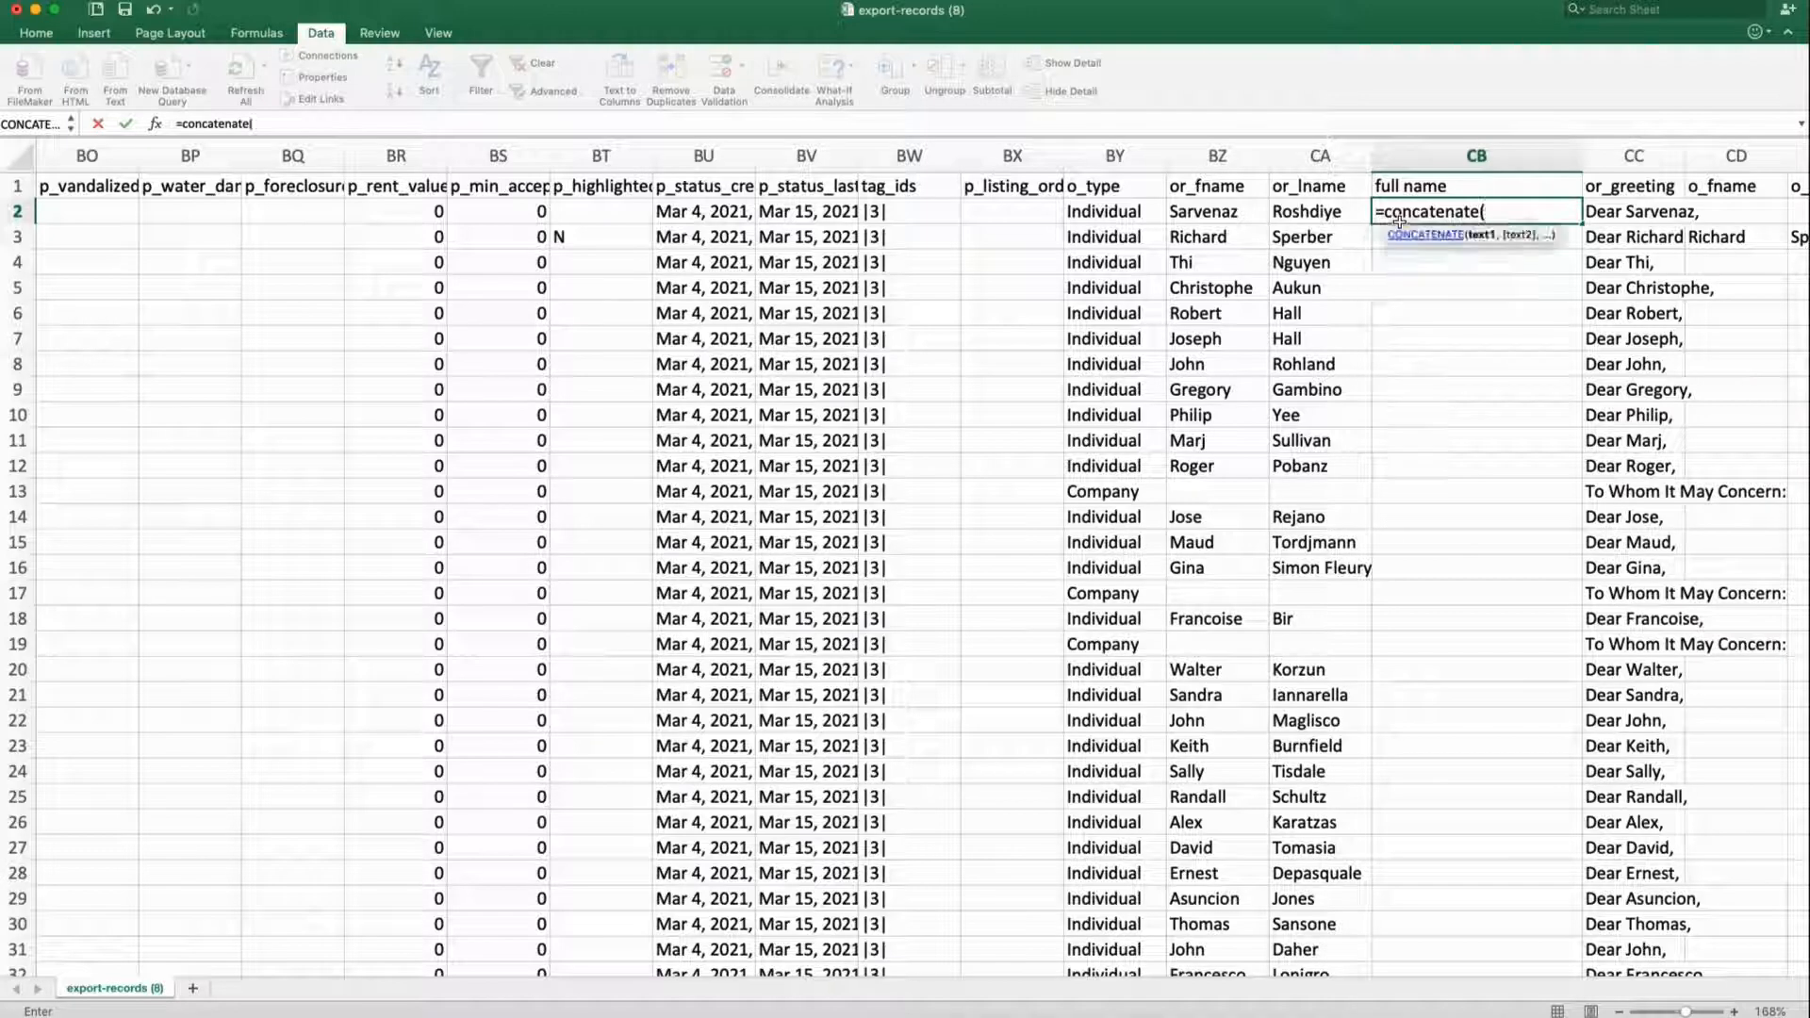
pyautogui.click(1216, 213)
pyautogui.write(',')
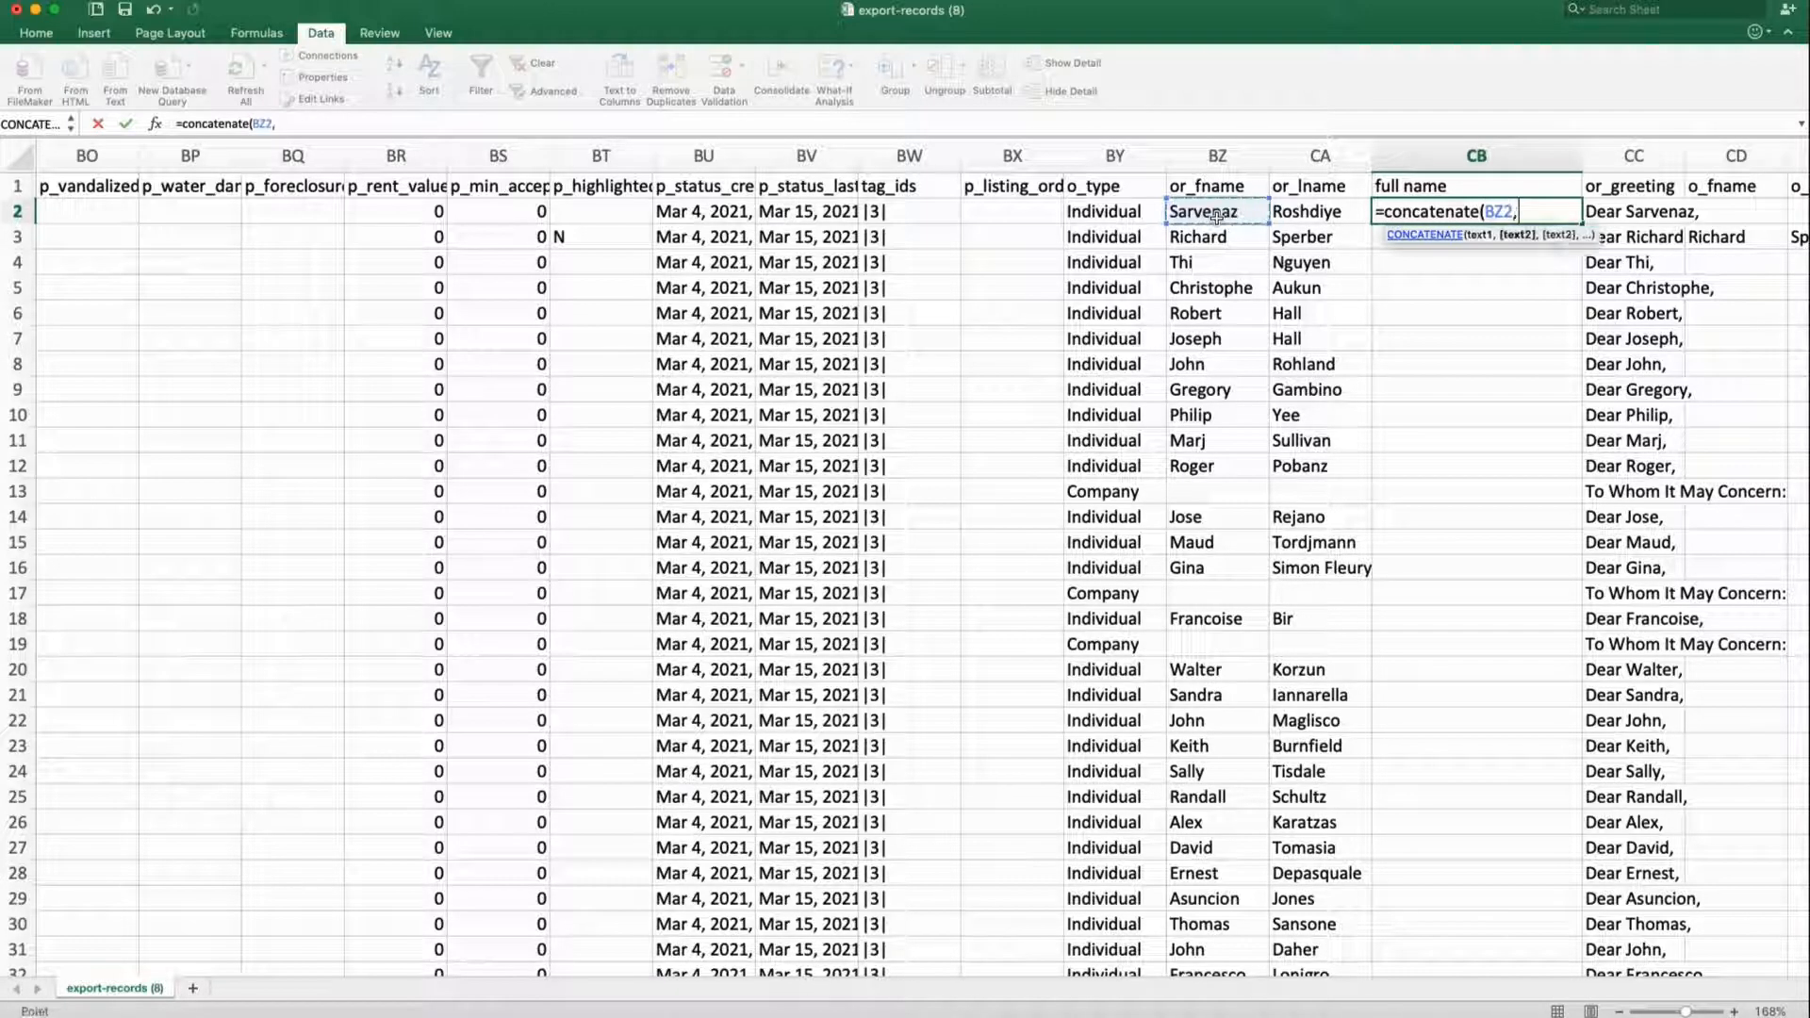
pyautogui.write('" ",')
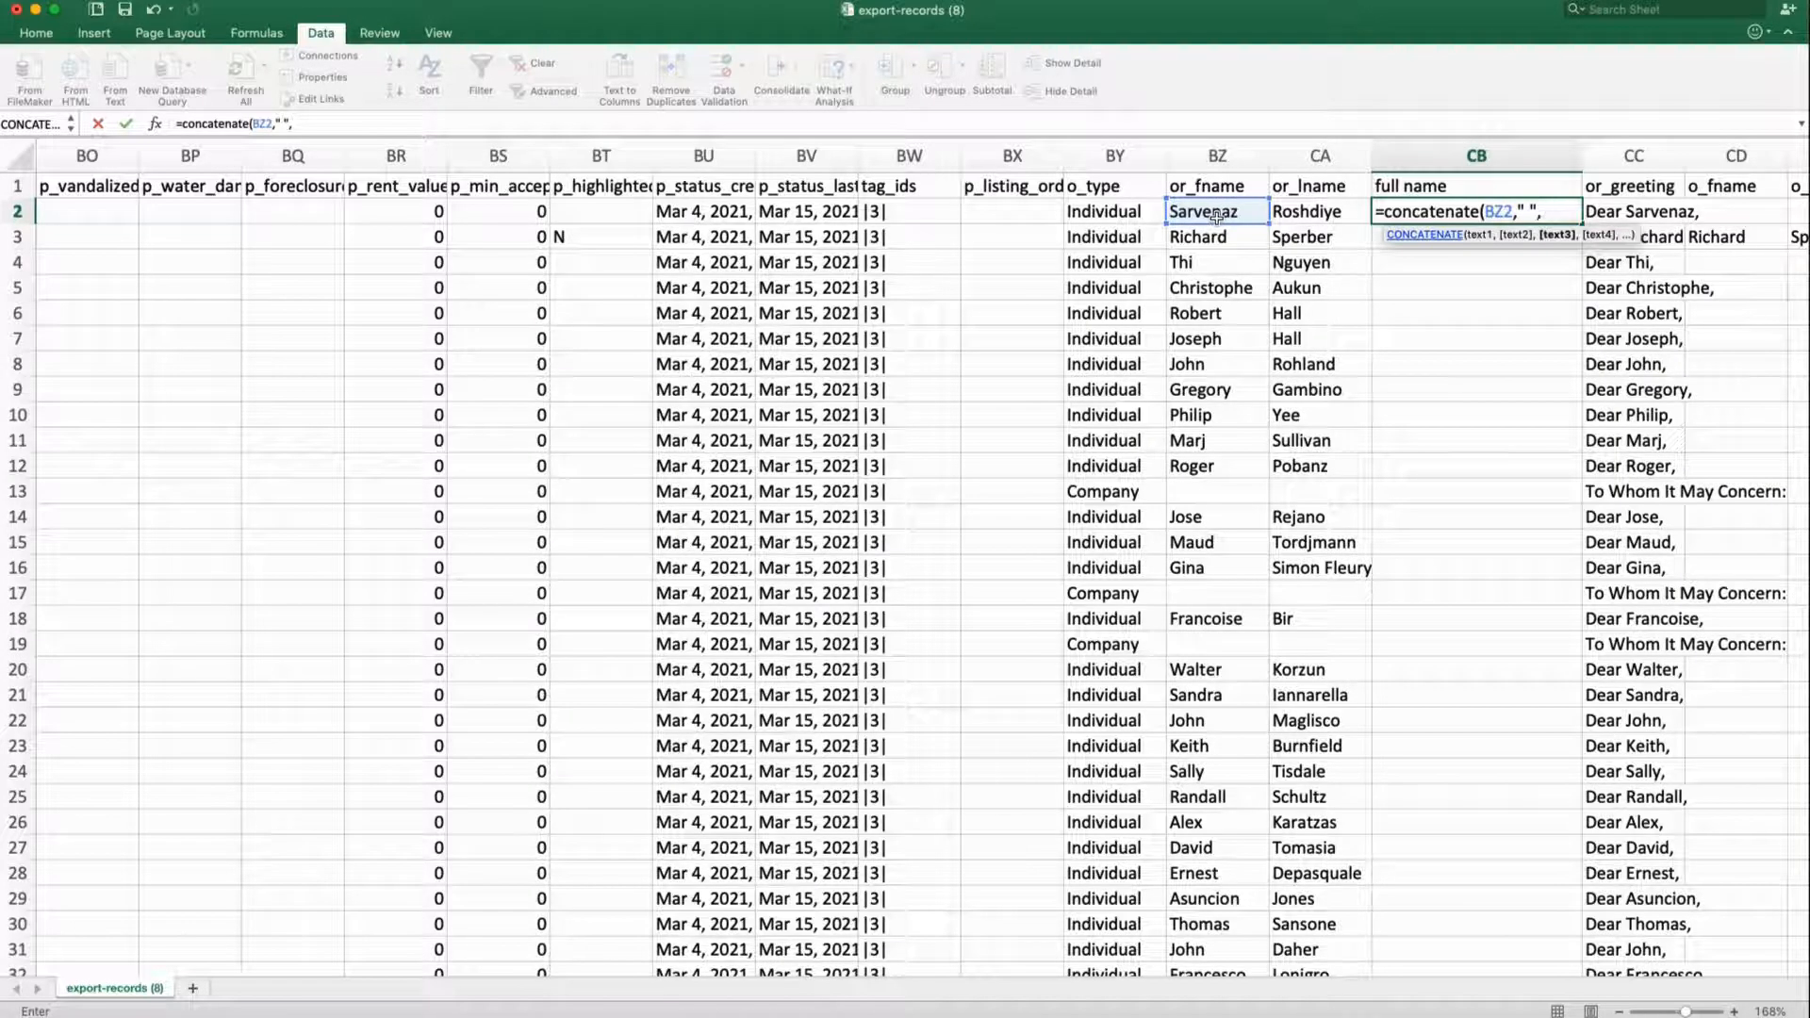
pyautogui.click(1298, 215)
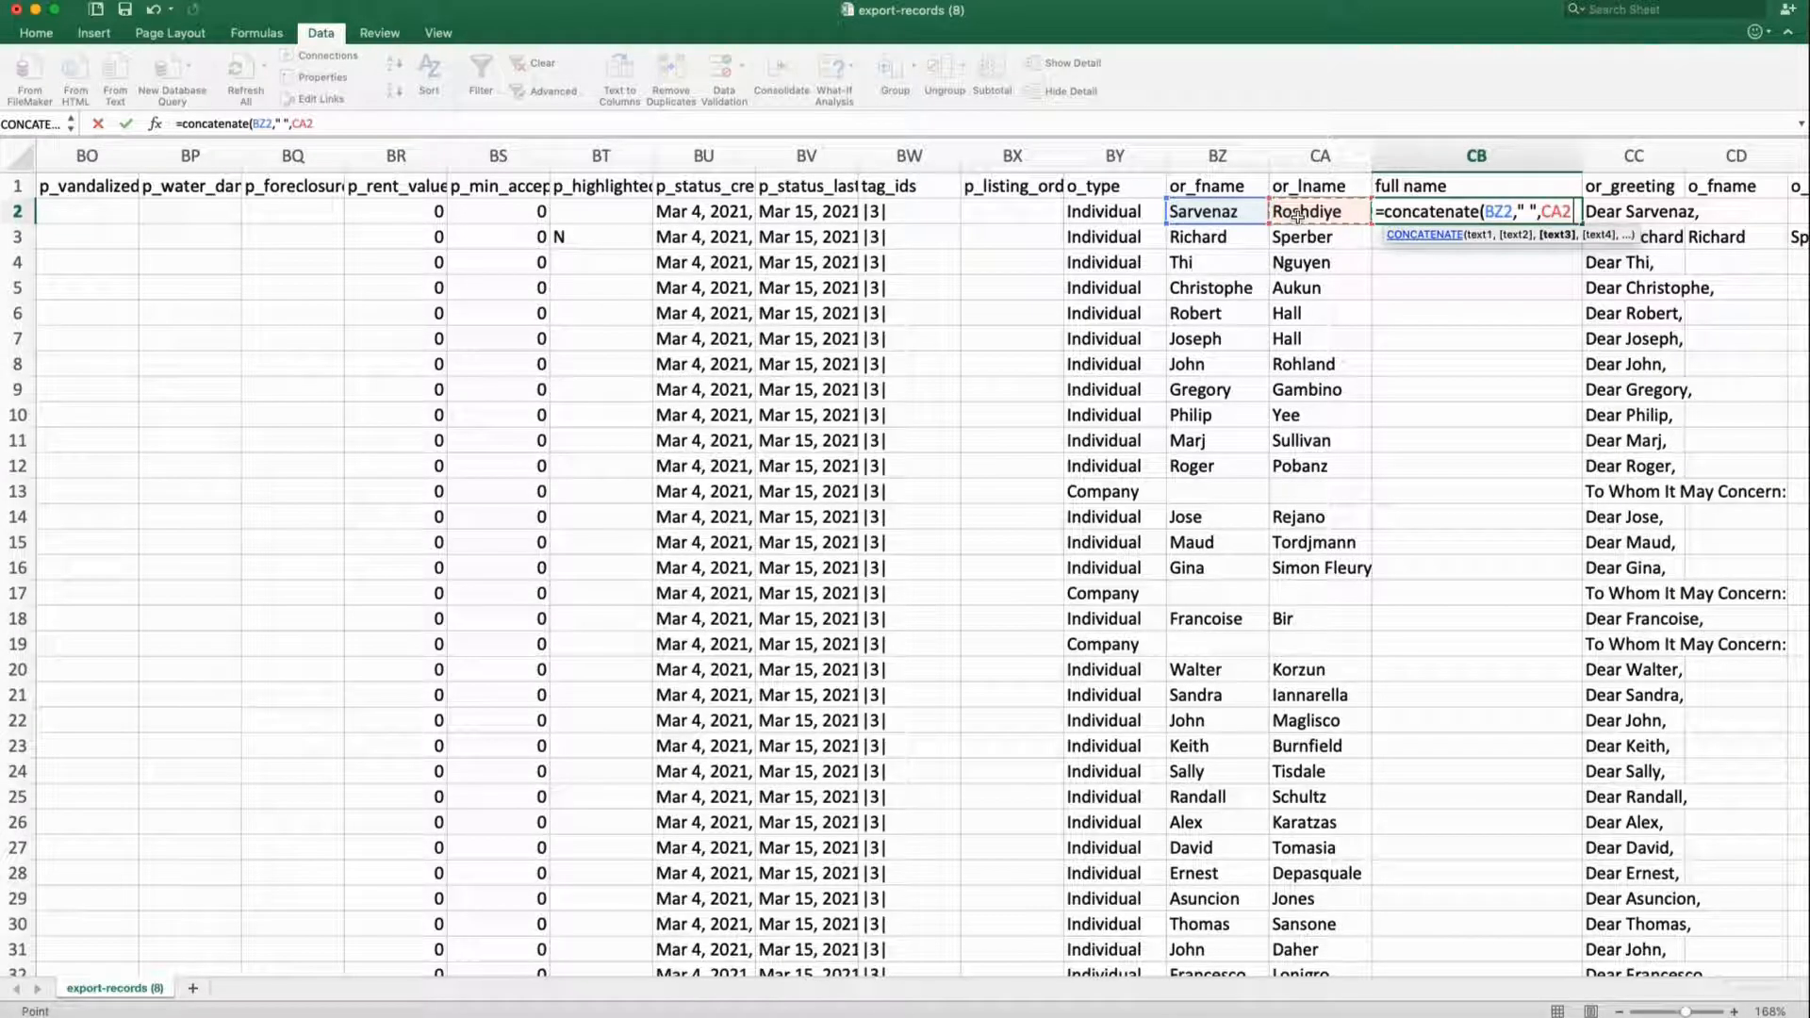
pyautogui.write(')')
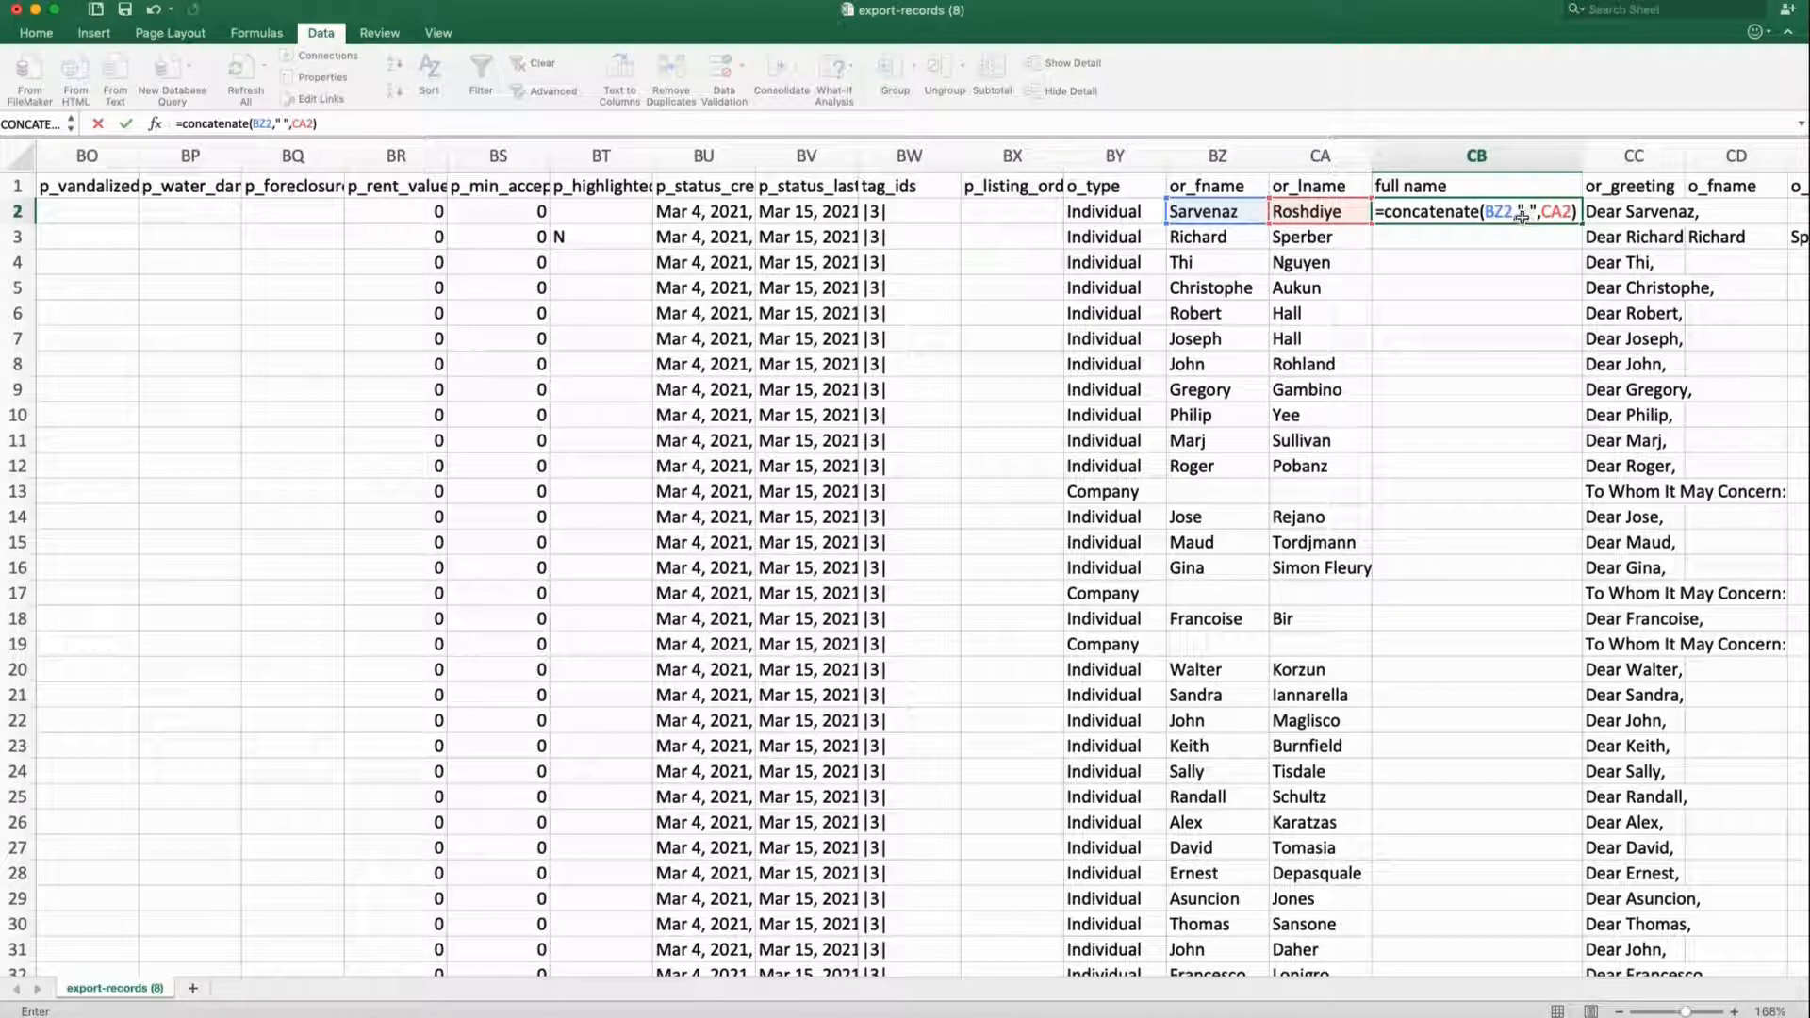
pyautogui.press('Return')
# Fill the full name formula from CB2 down through the last record in CB601.
pyautogui.click(1554, 221)
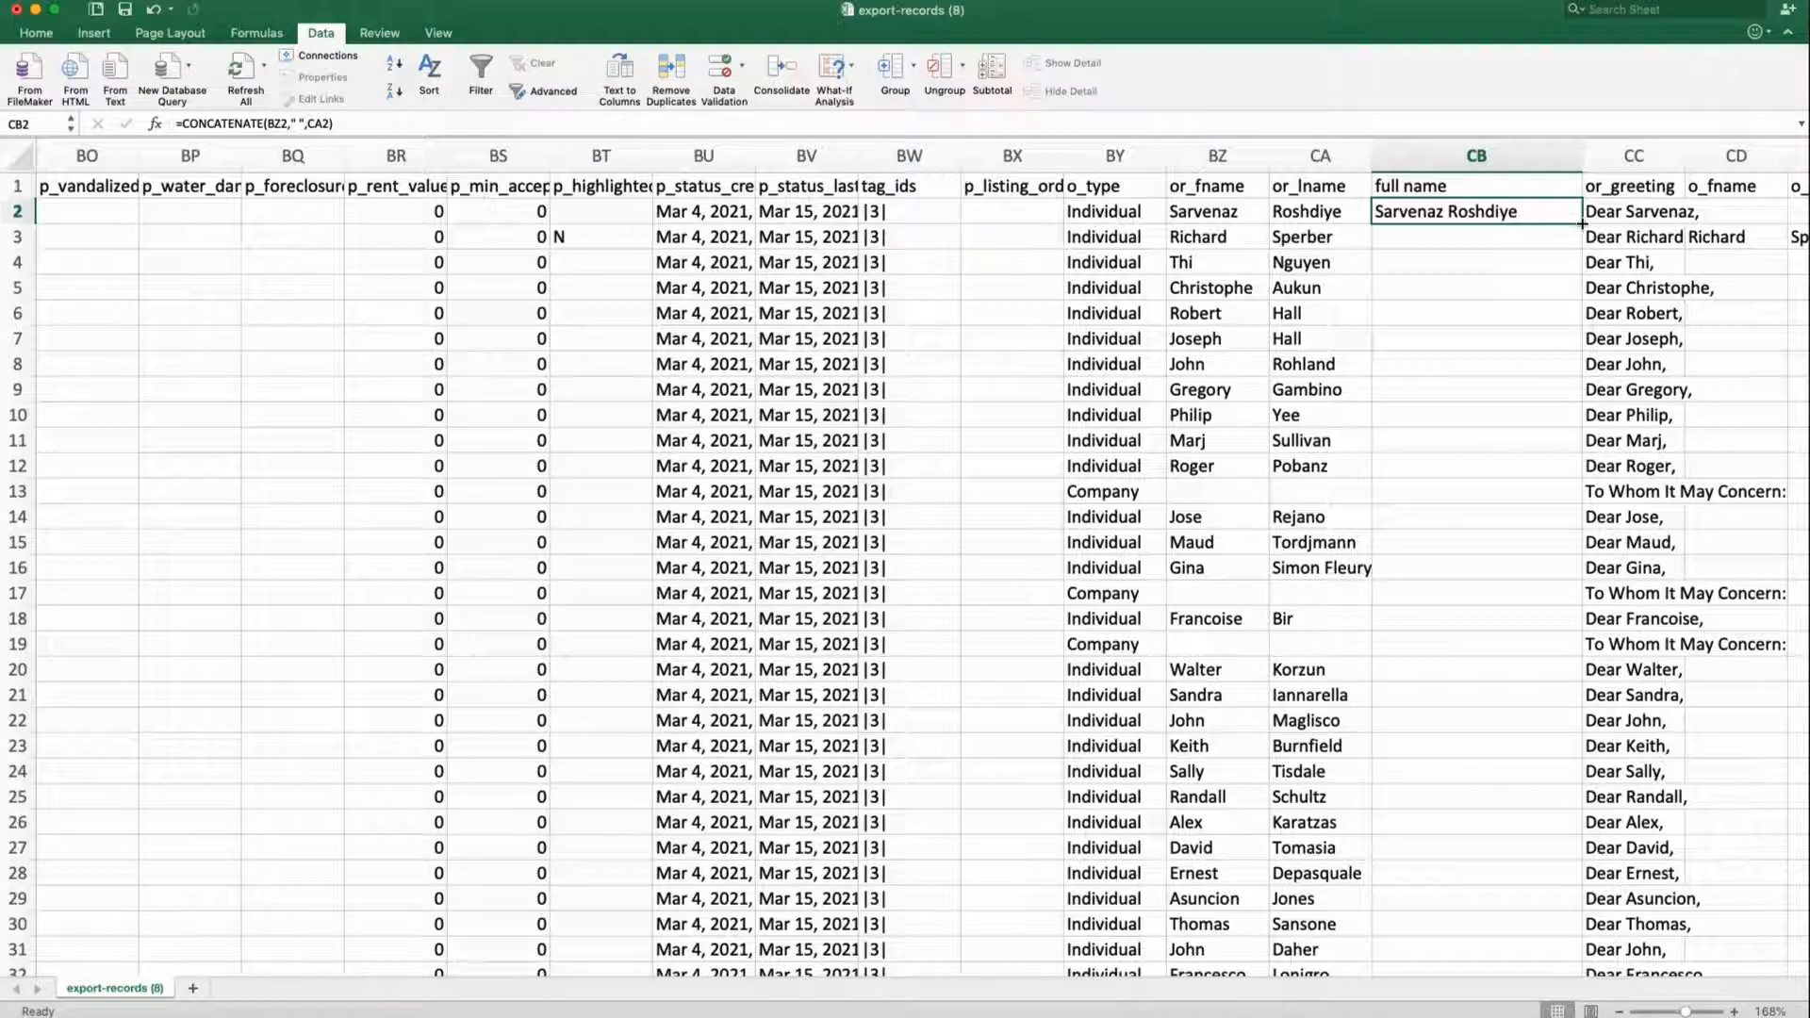
pyautogui.moveTo(1582, 223); pyautogui.dragTo(1458, 536)
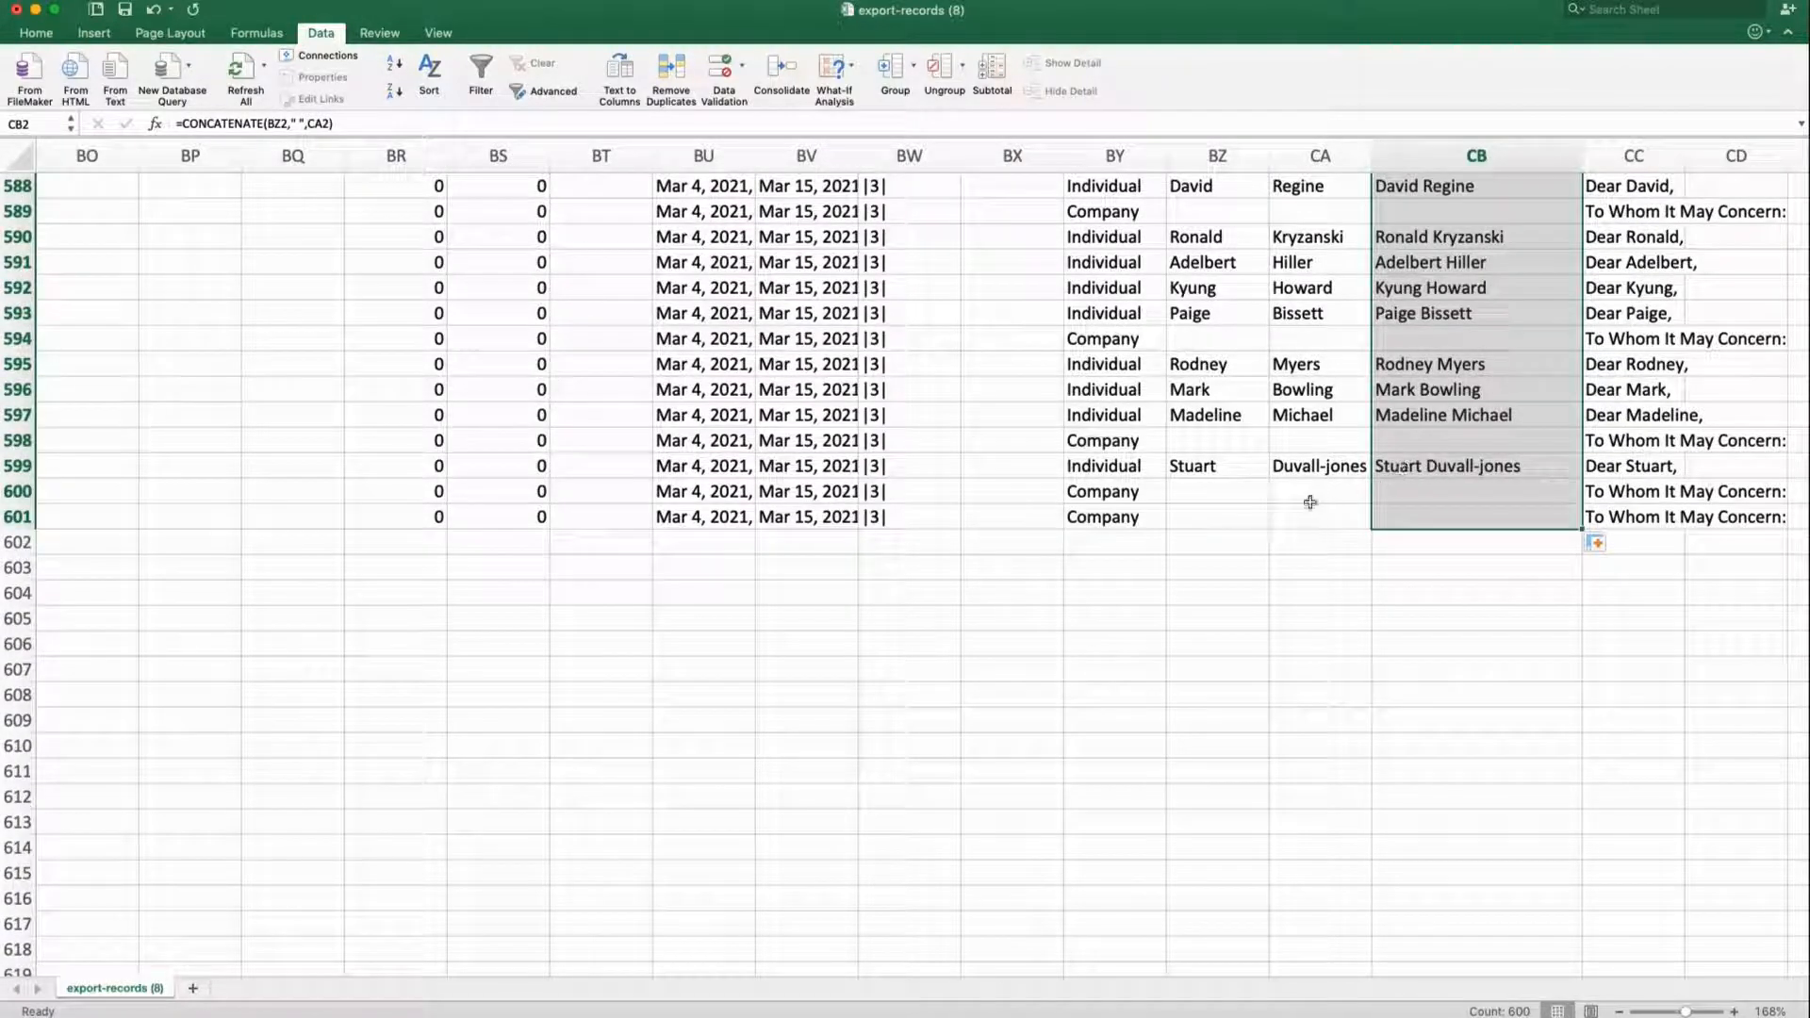
pyautogui.click(1160, 501)
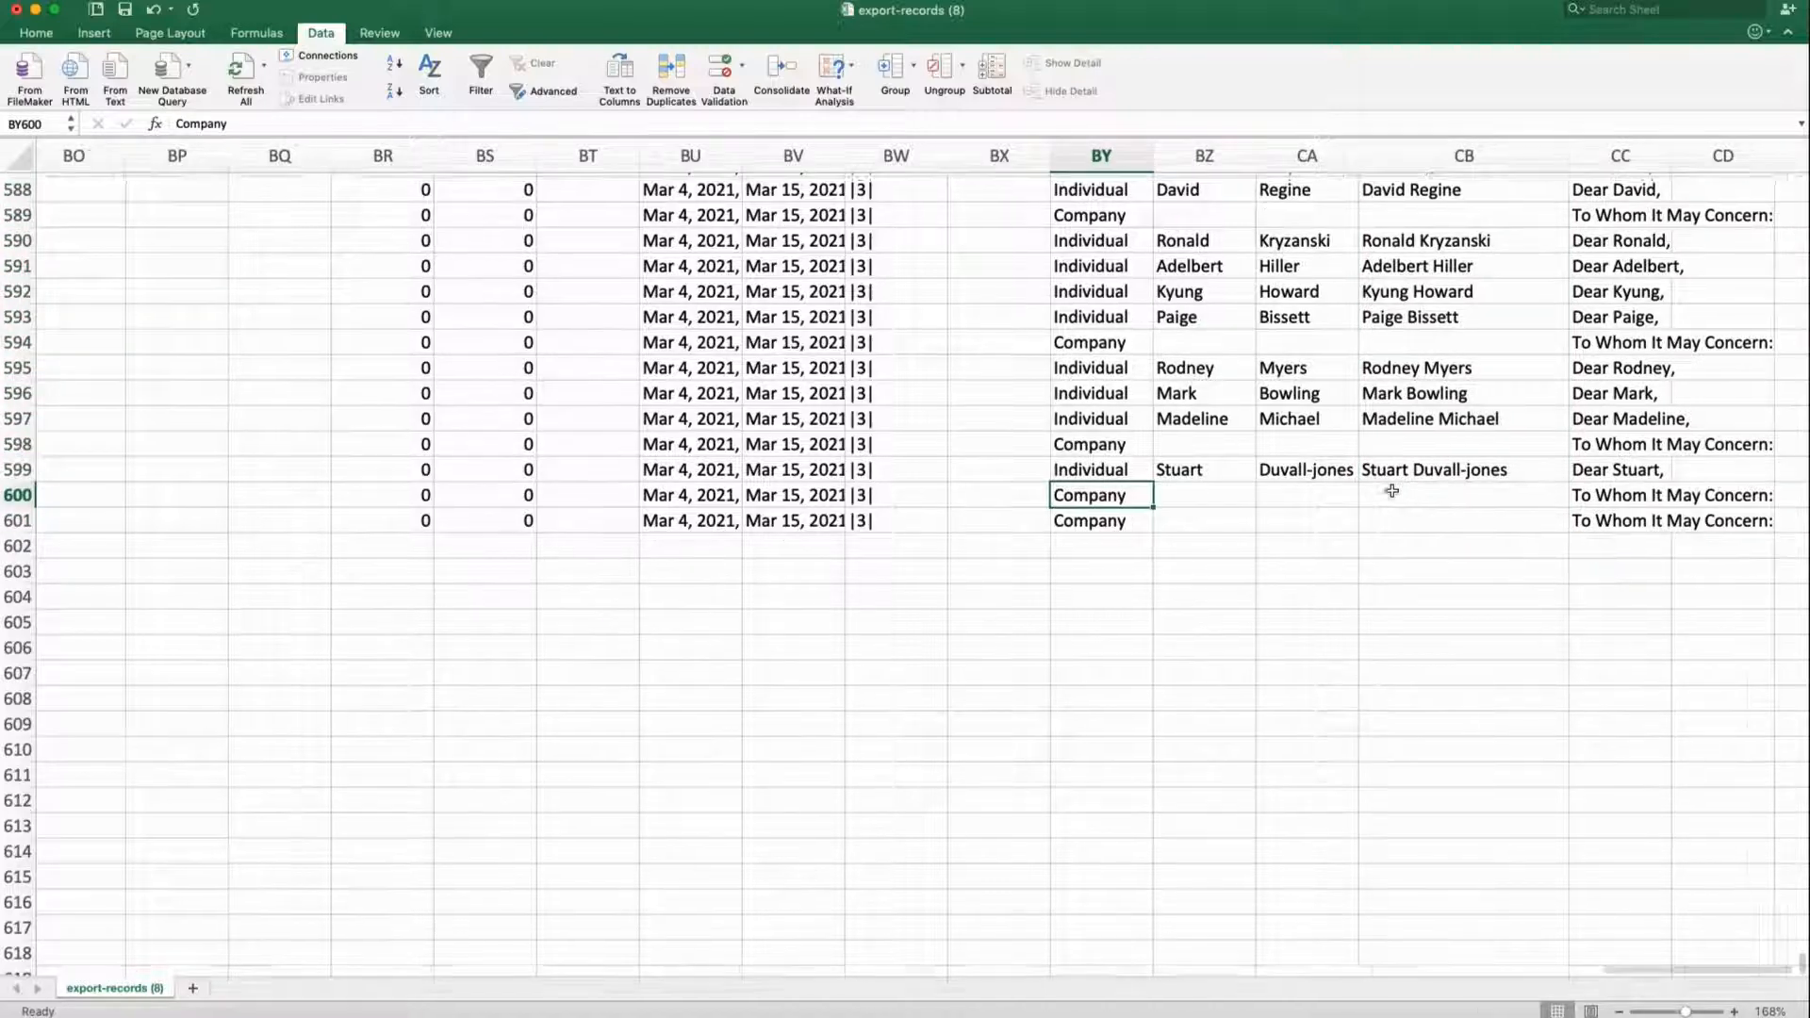
pyautogui.hscroll(-6, 1391, 490)
pyautogui.hscroll(5, 1391, 491)
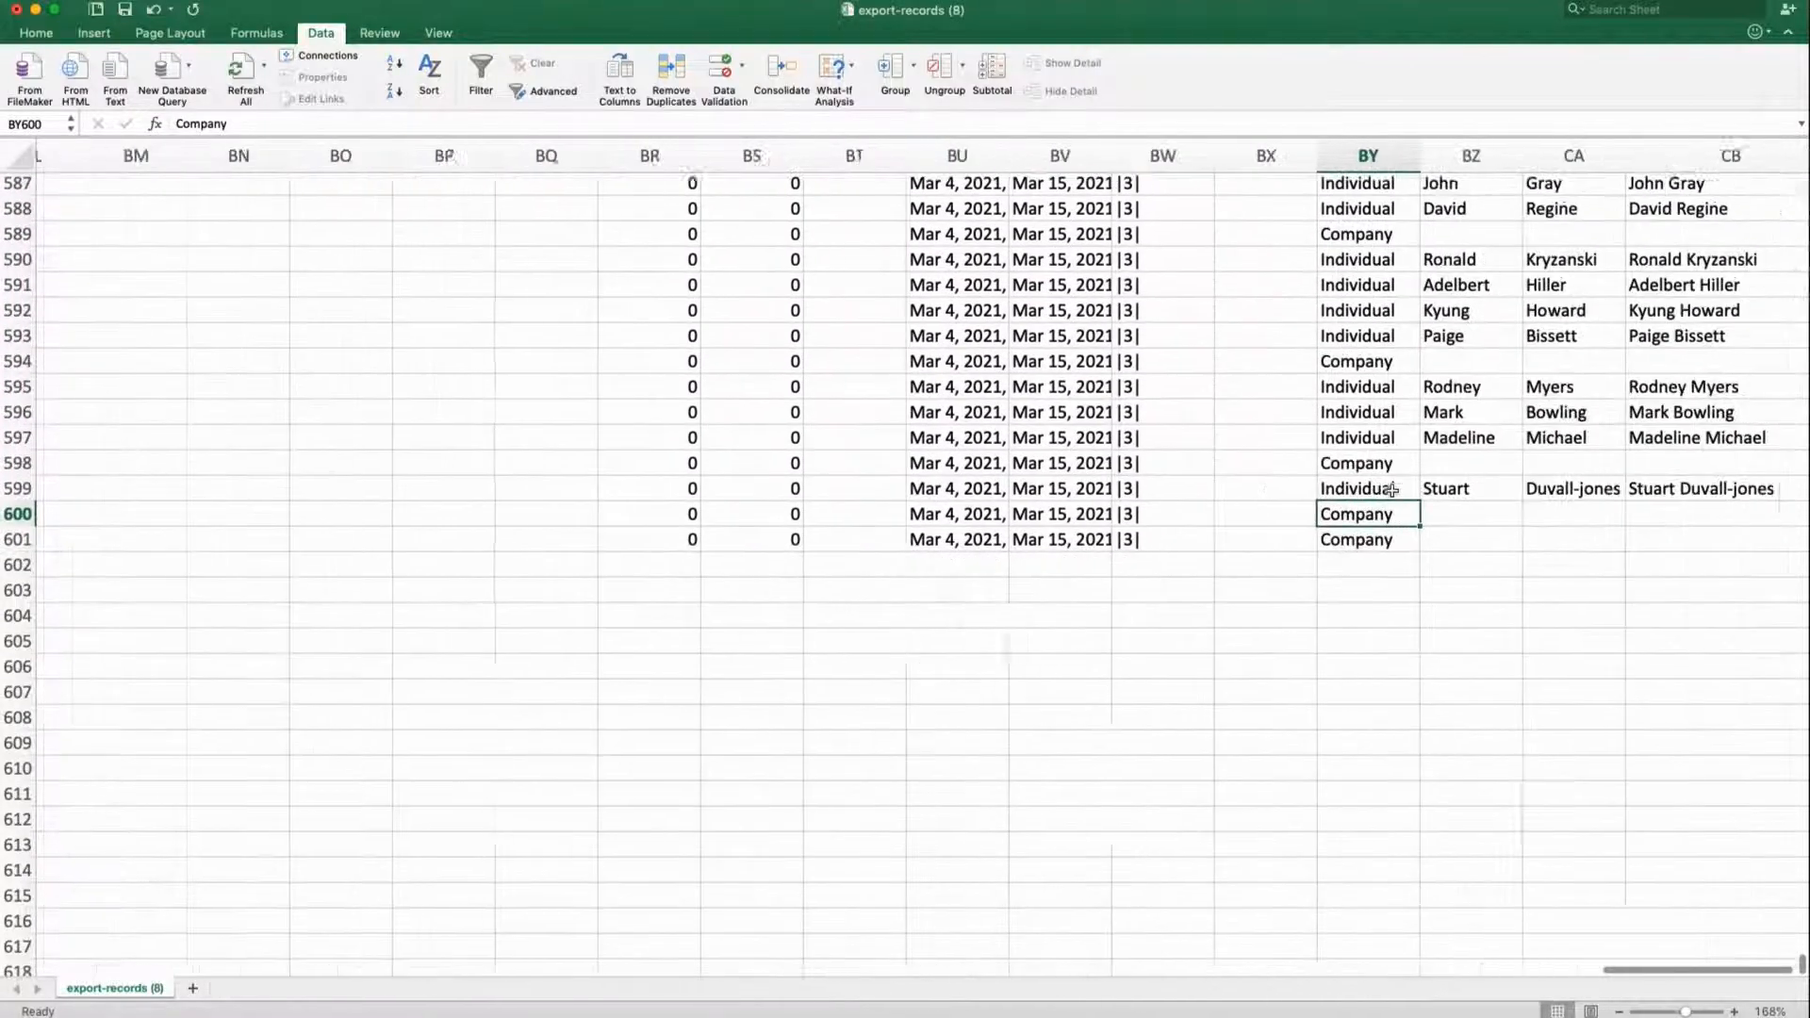
pyautogui.click(1544, 545)
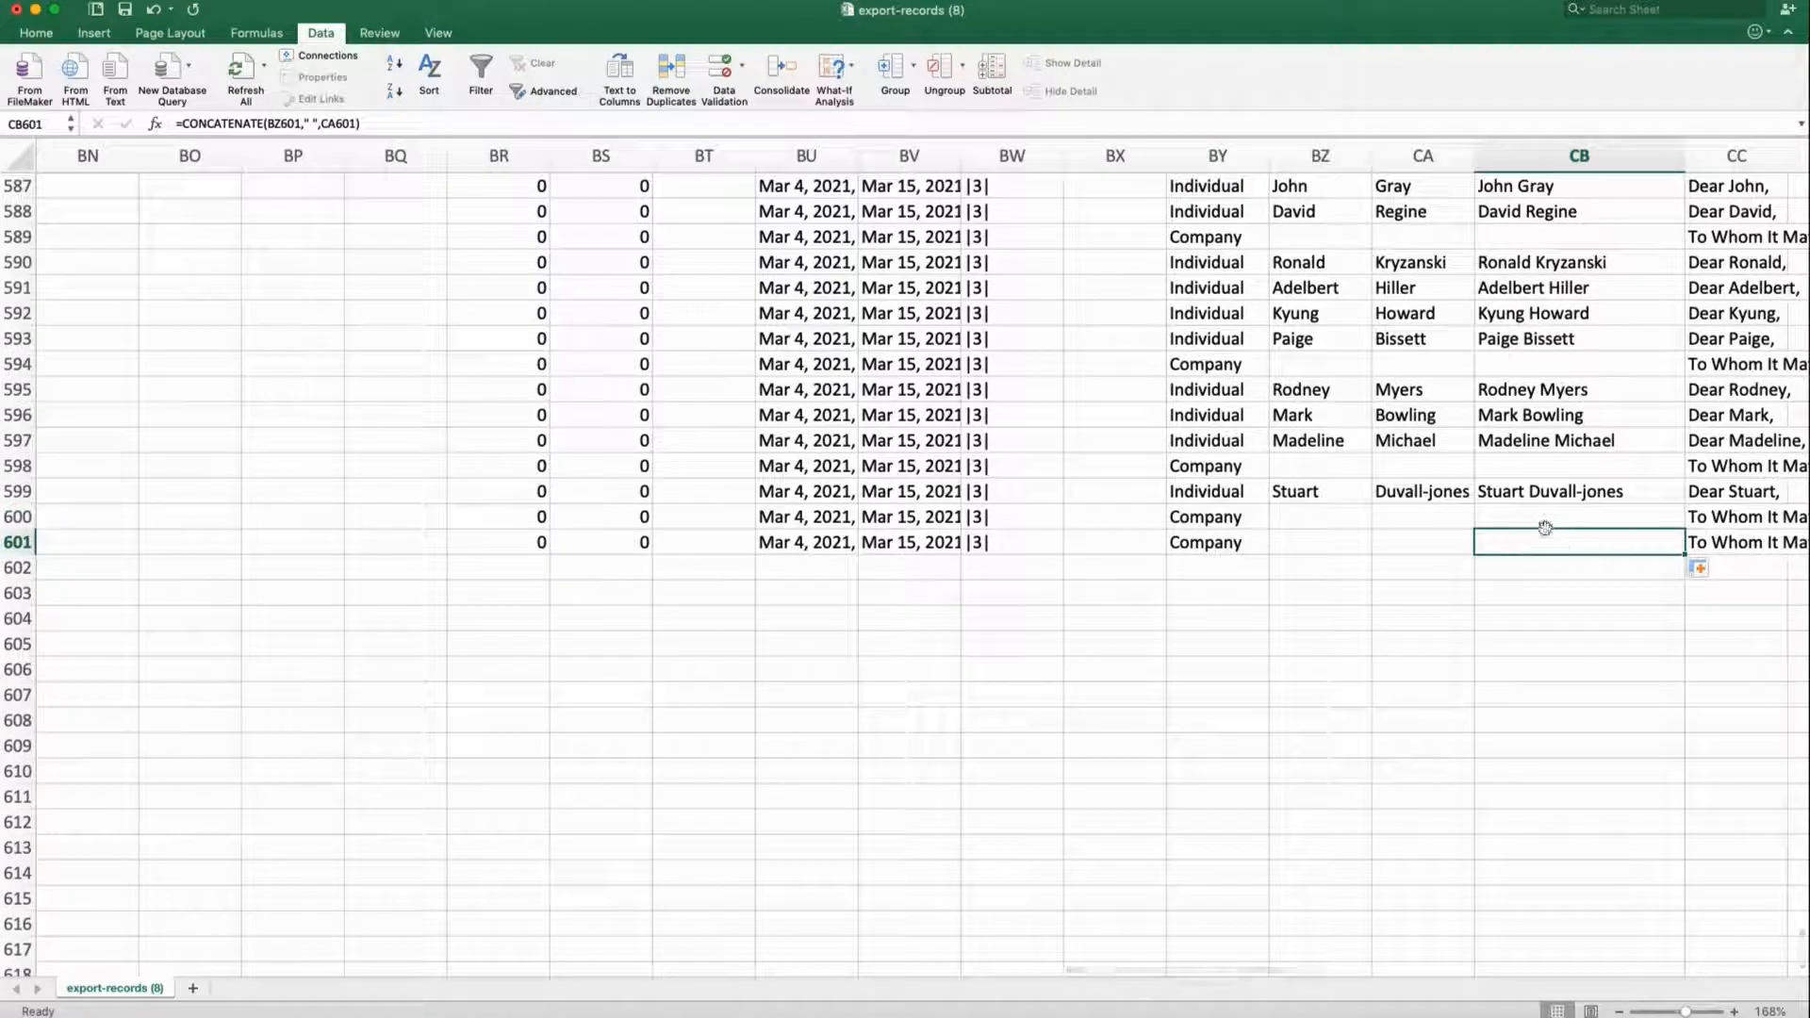
# Review the filled full names, the lat and long columns, and the p_id and or_id values in the first record.
pyautogui.scroll(20, 1543, 466)
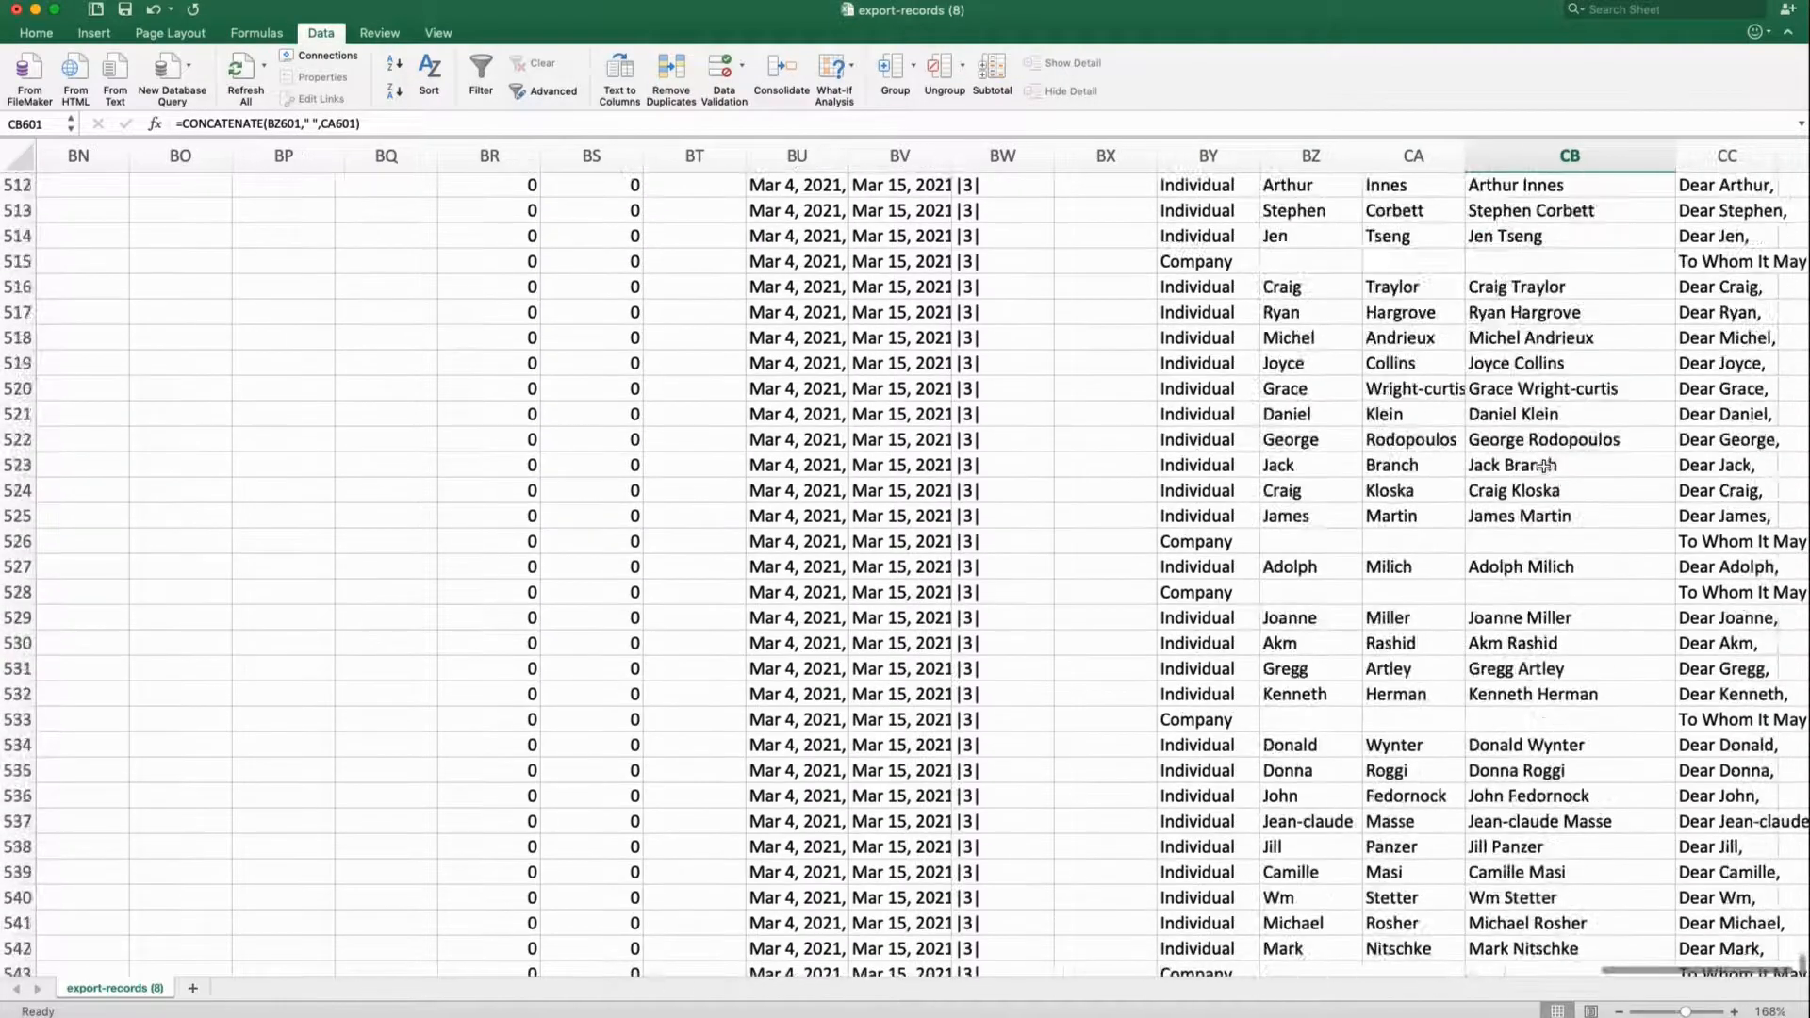
pyautogui.scroll(12, 1543, 466)
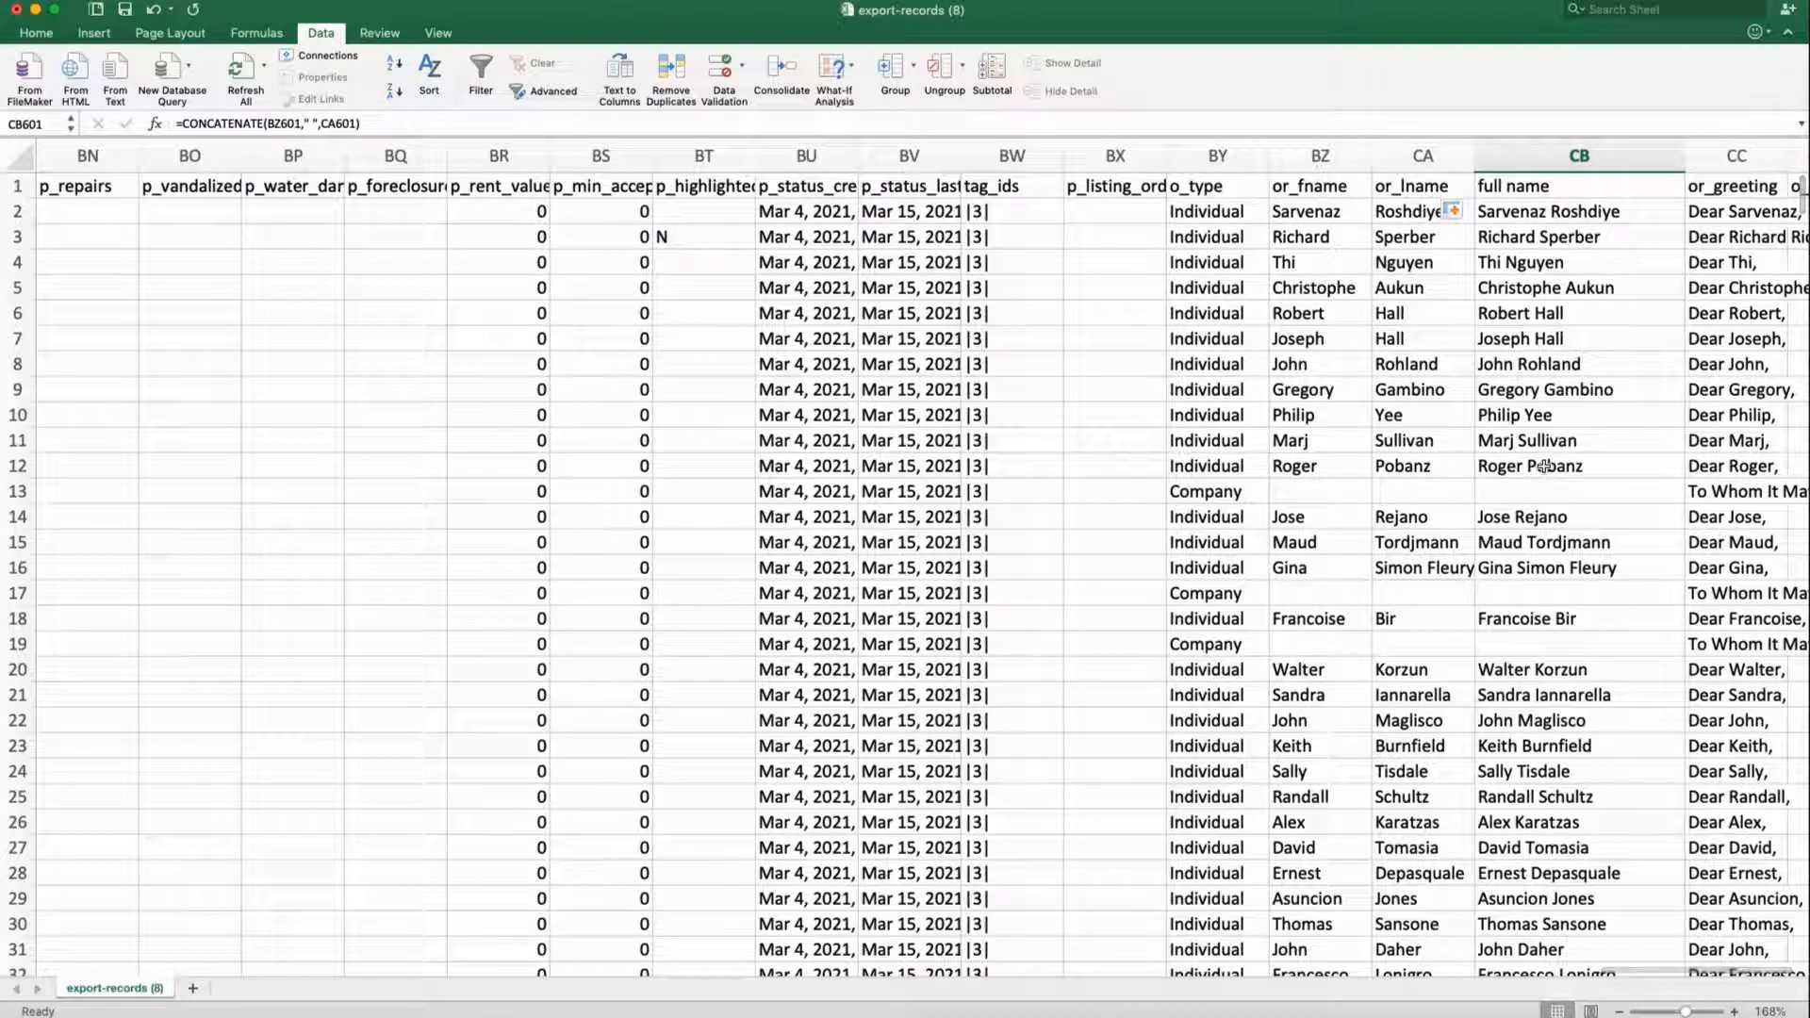
pyautogui.hscroll(2, 1544, 465)
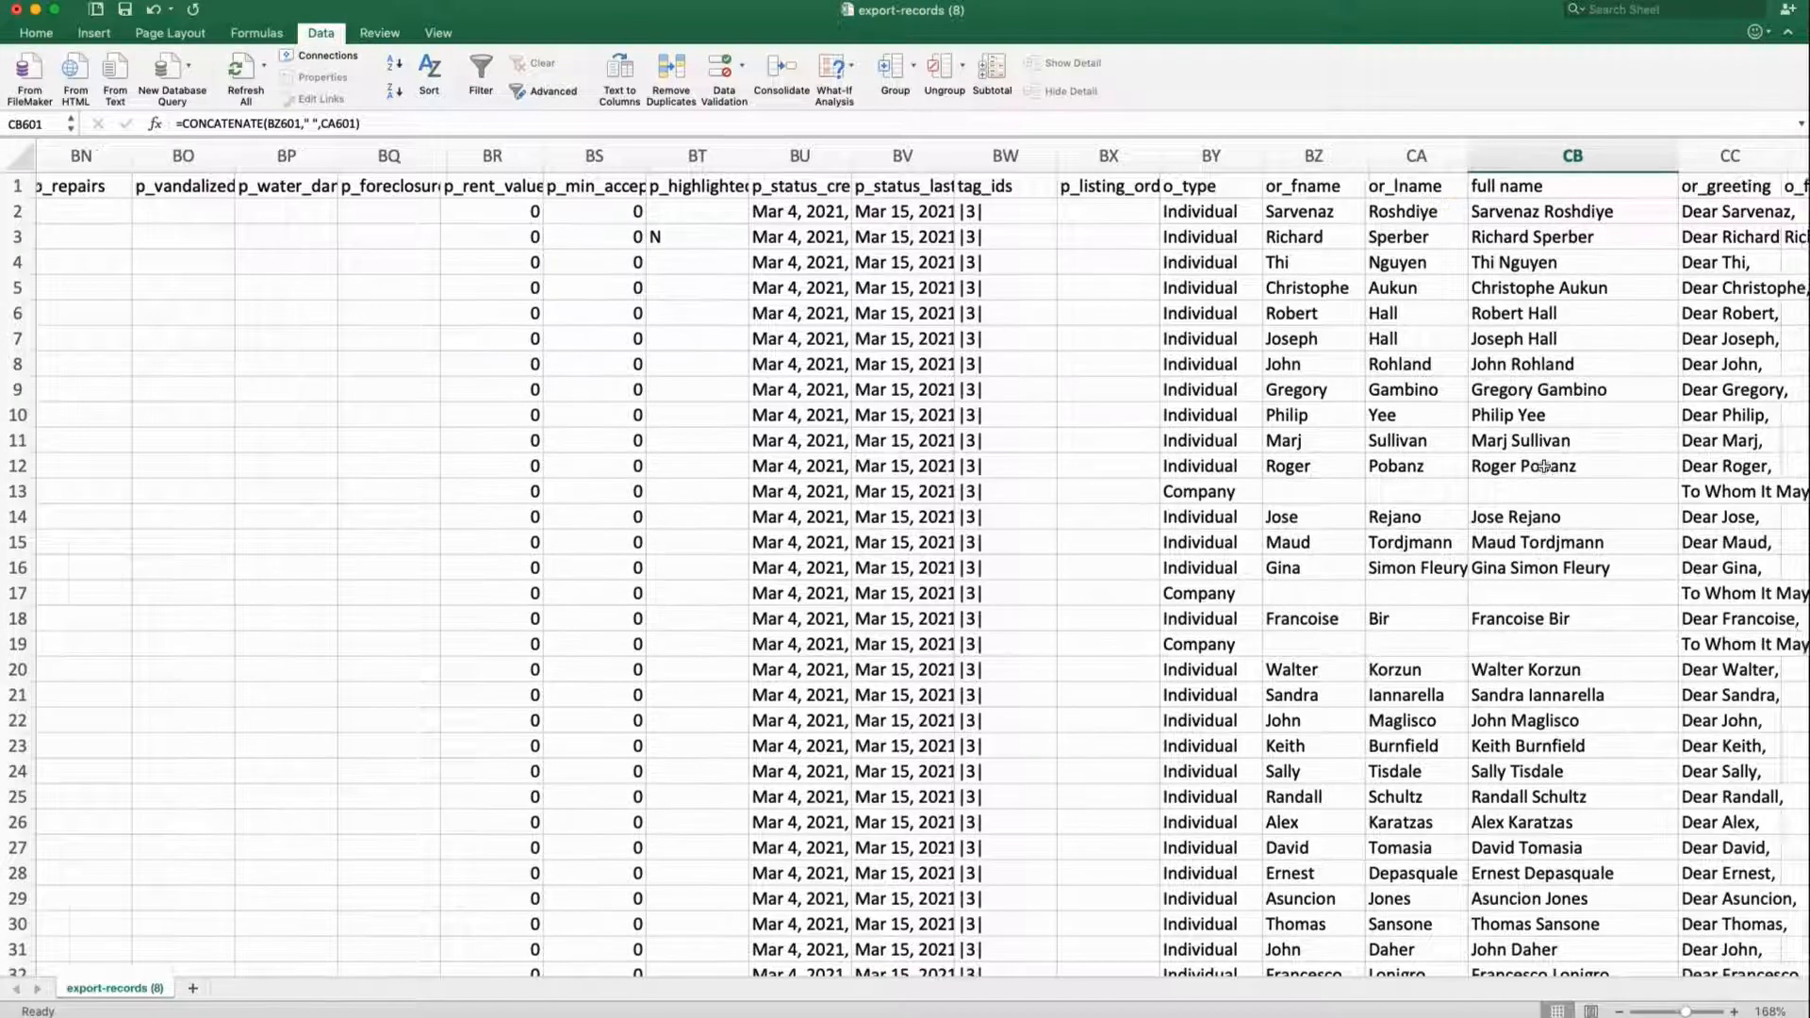
pyautogui.hscroll(2, 1544, 466)
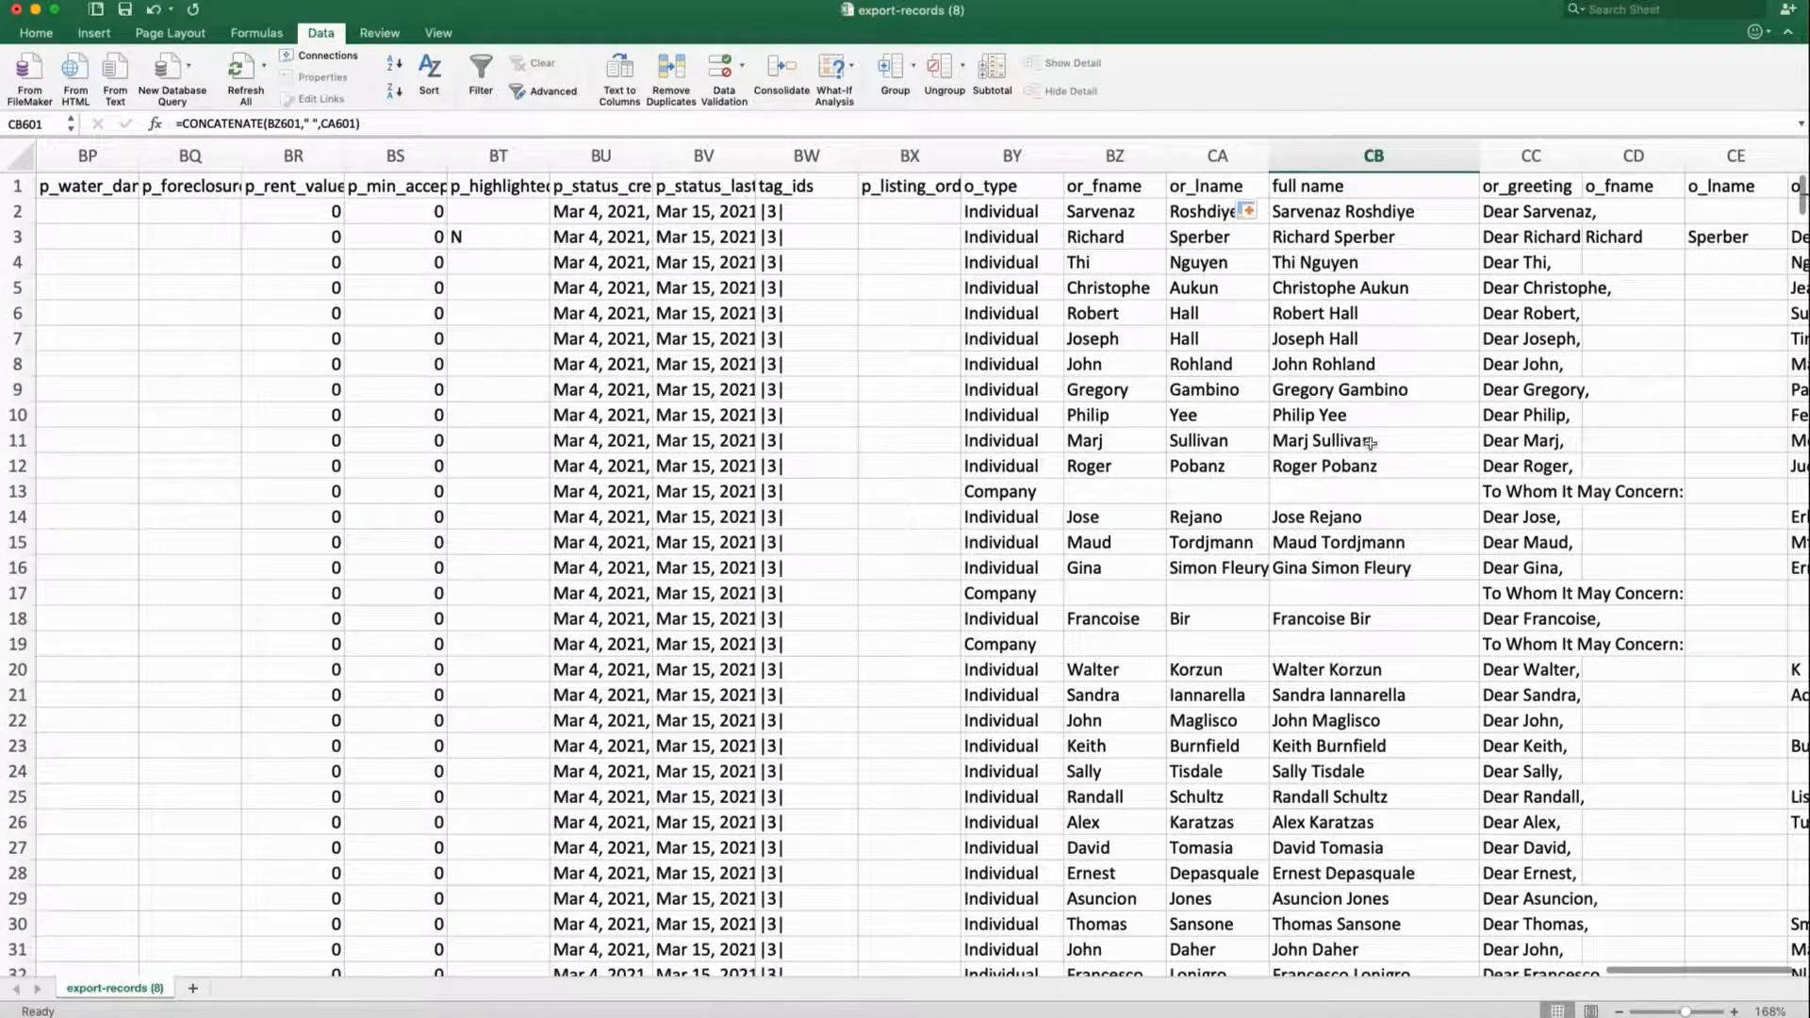
pyautogui.hscroll(-15, 1372, 444)
pyautogui.hscroll(-12, 1334, 440)
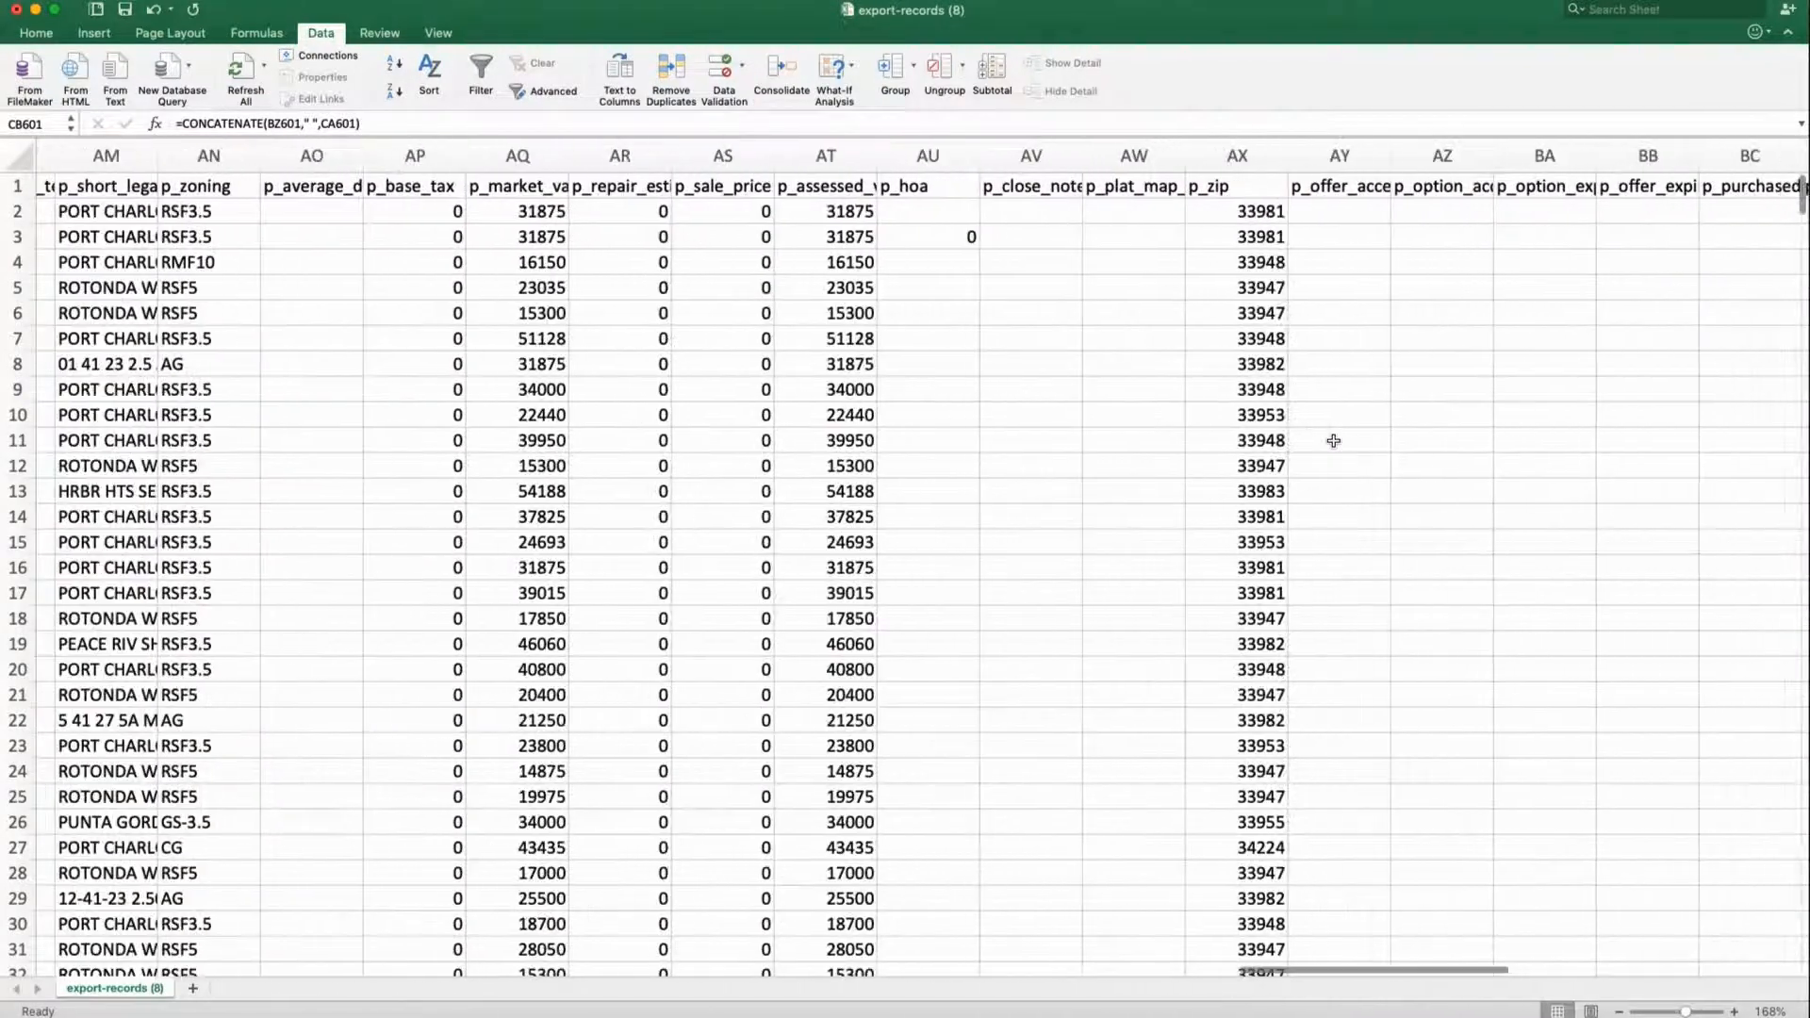
pyautogui.hscroll(-15, 1332, 440)
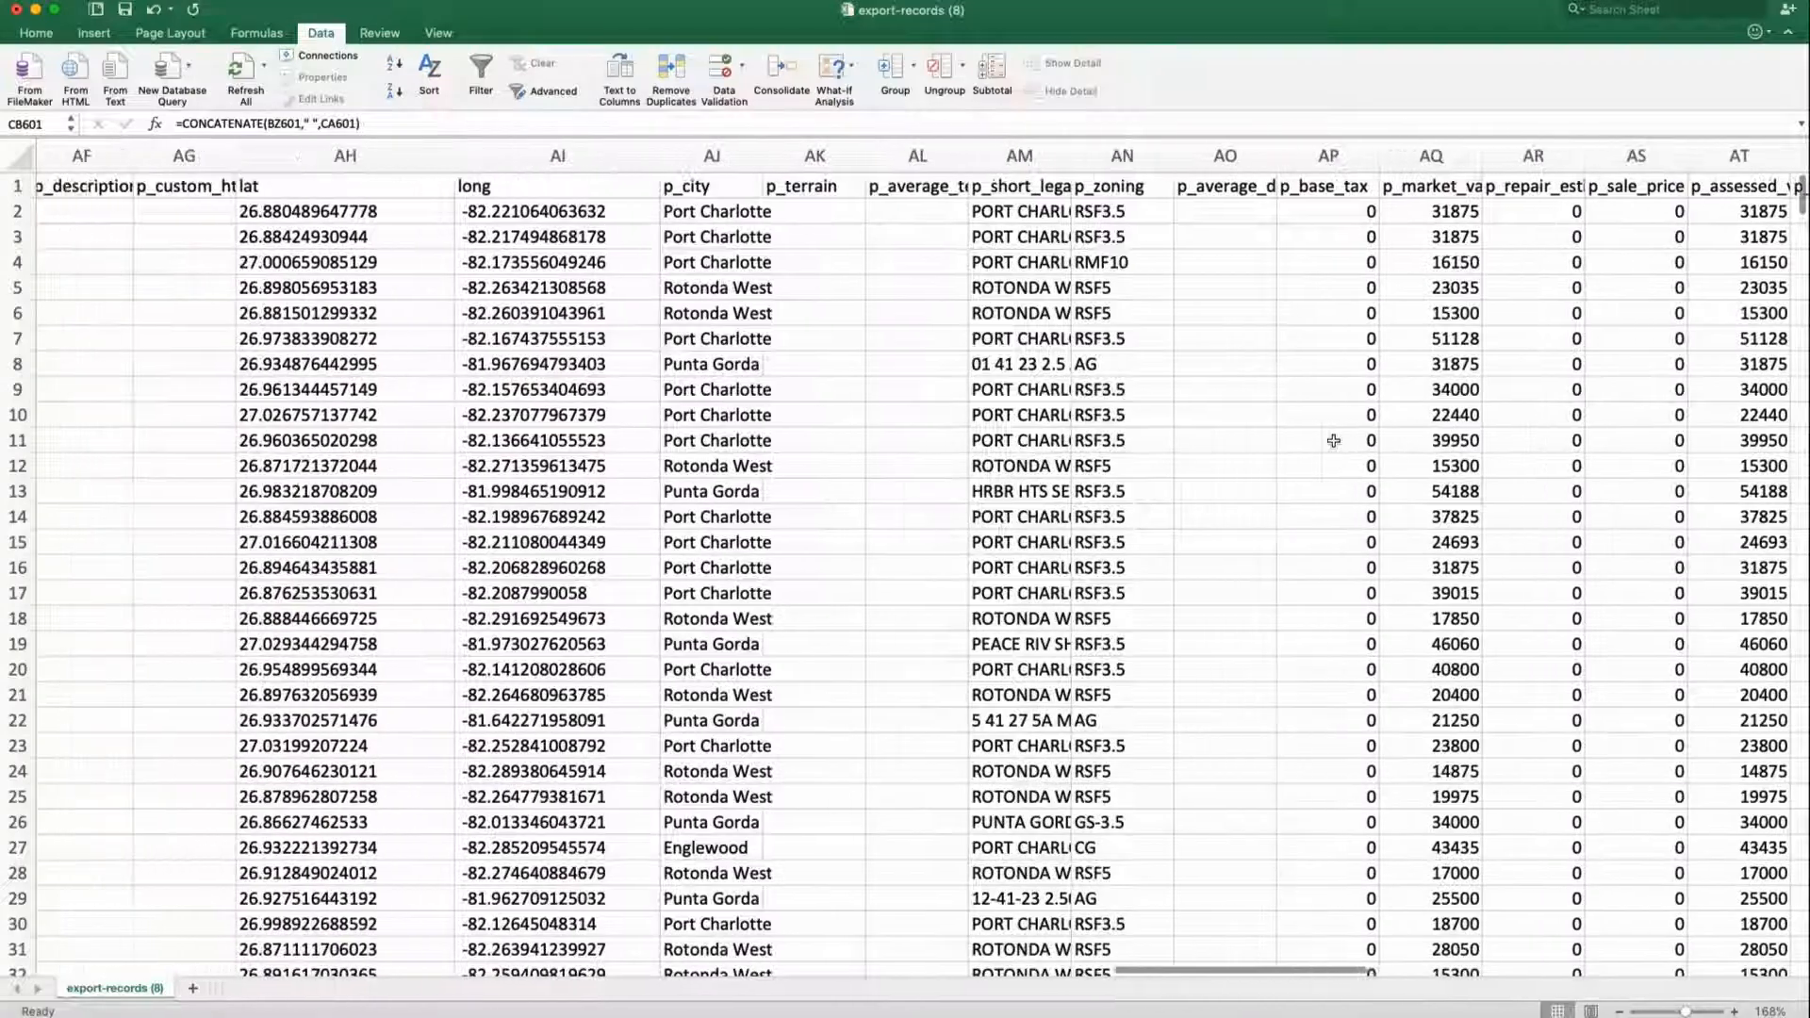
pyautogui.hscroll(-10, 1336, 440)
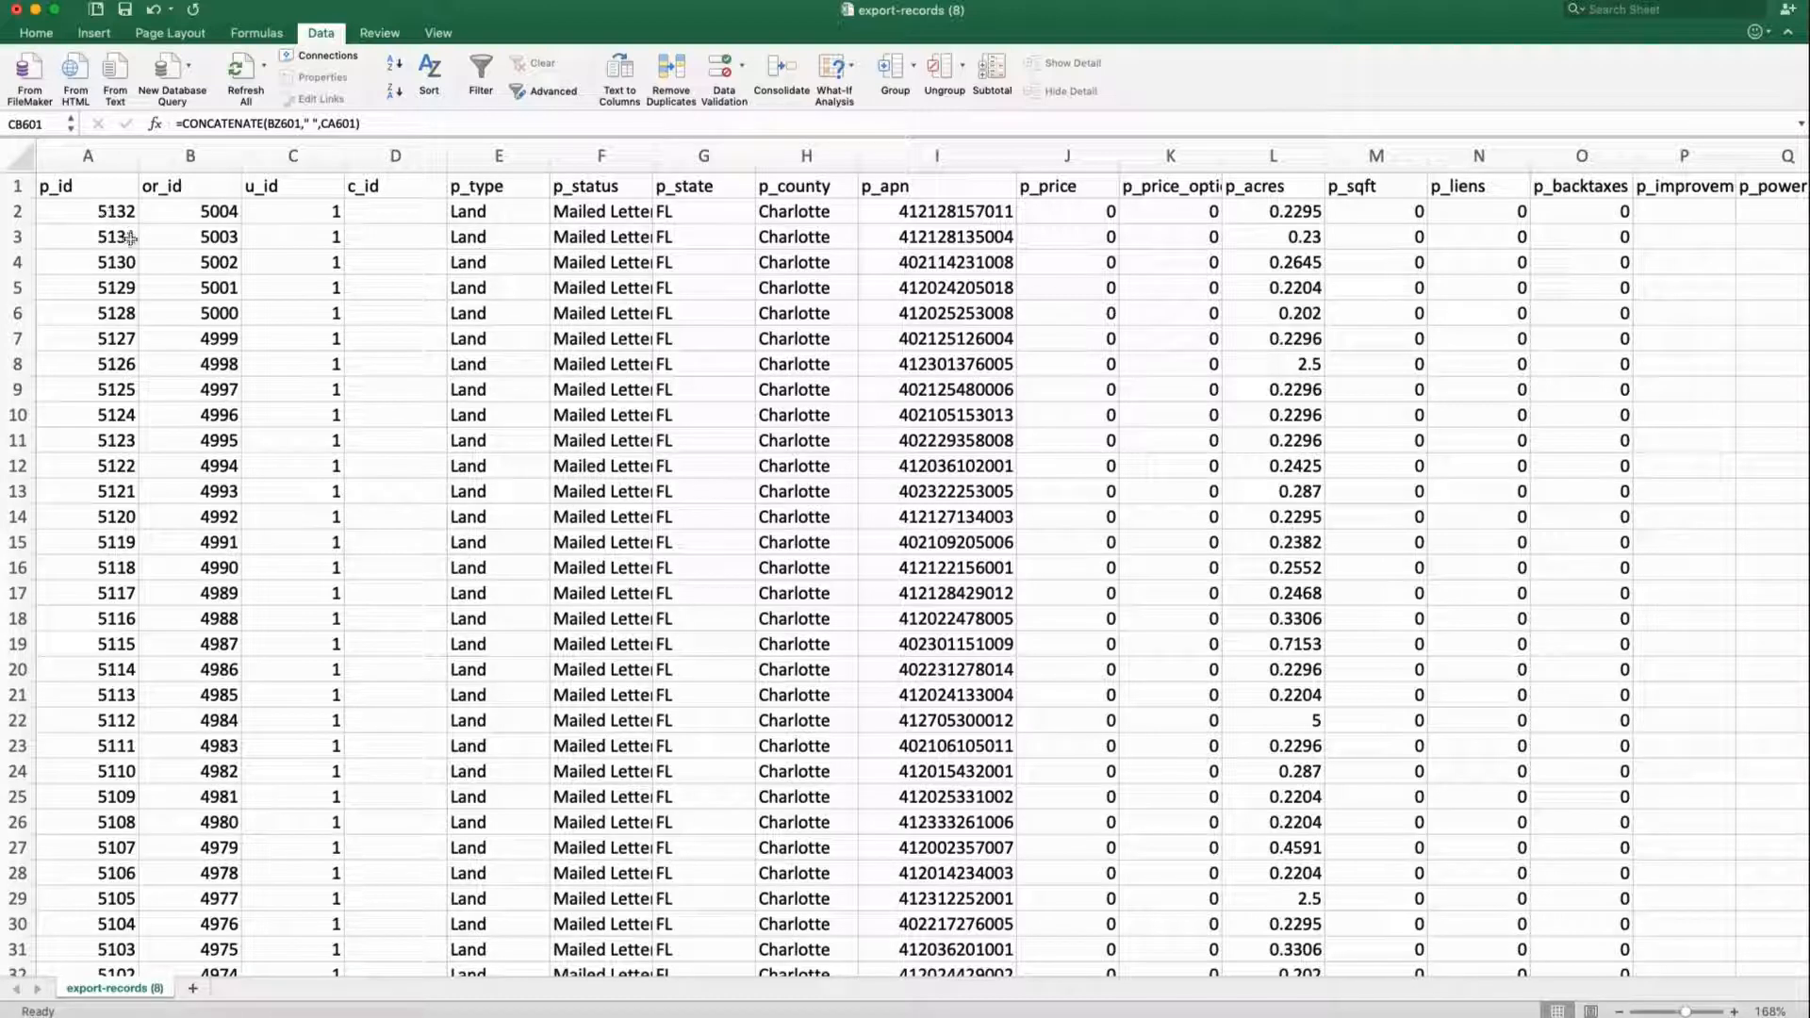
pyautogui.click(122, 208)
pyautogui.click(139, 214)
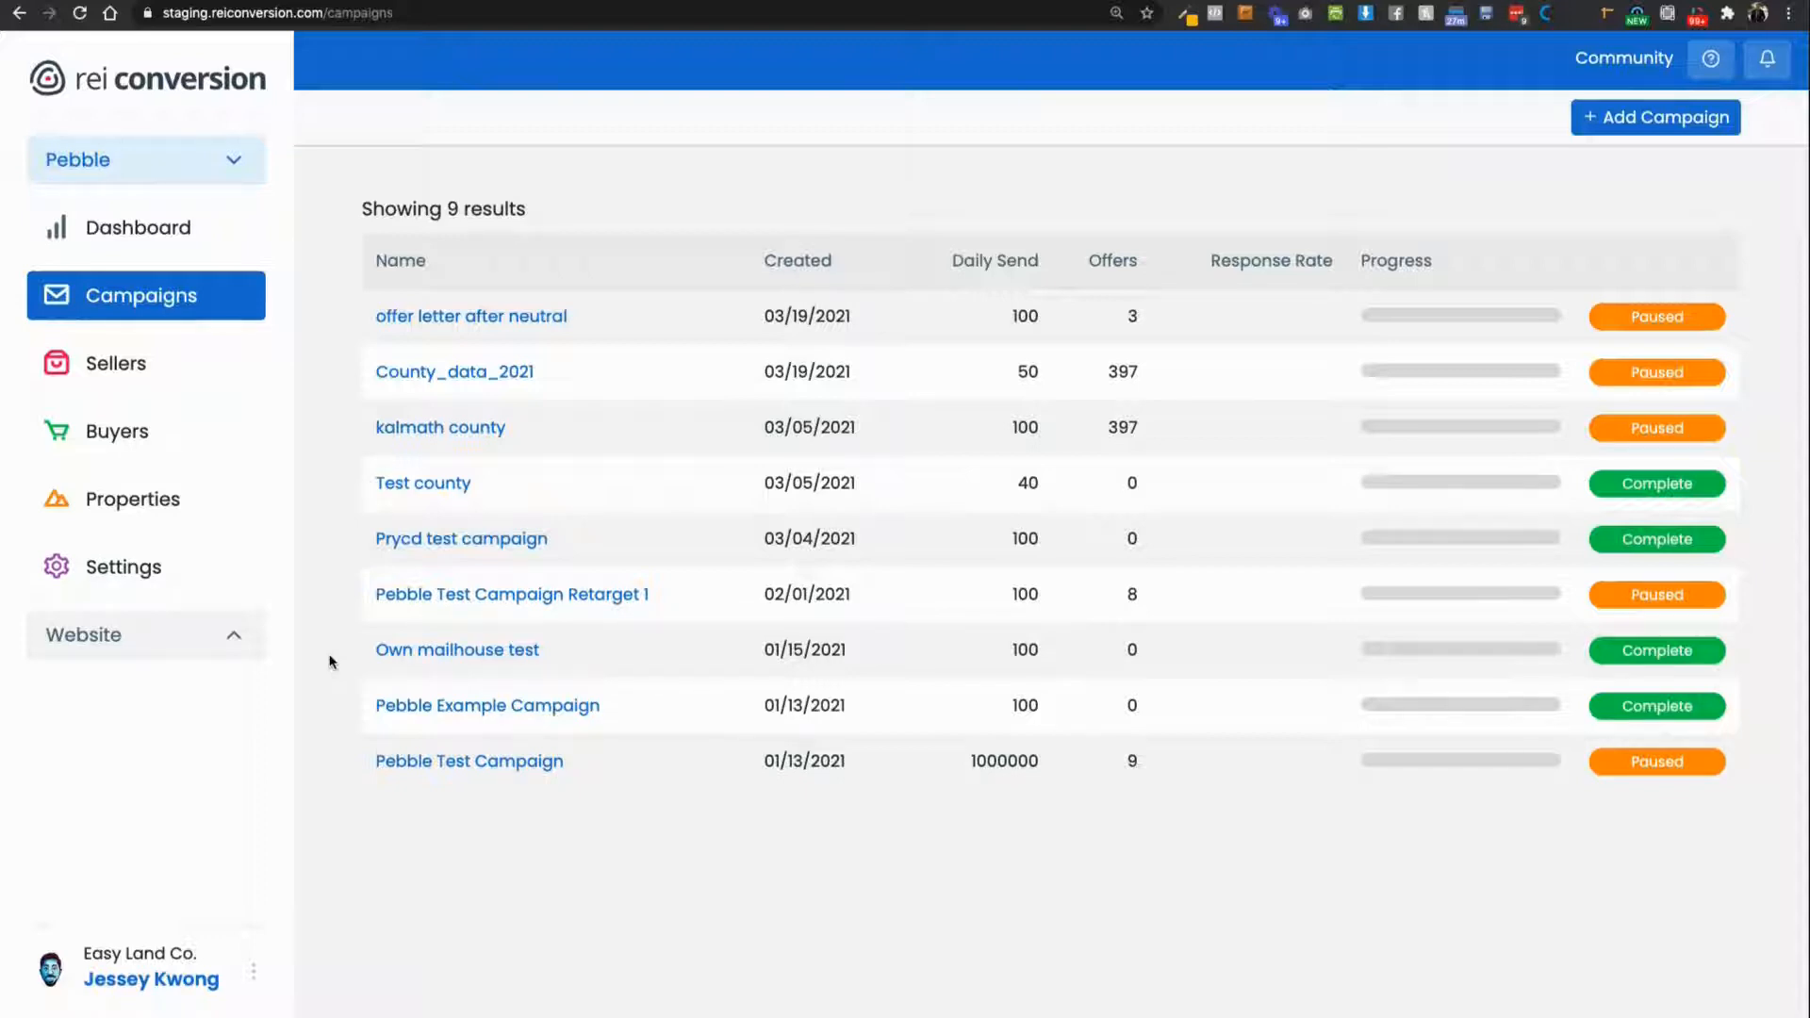
# In REI Conversion's property settings, create a single-line text field named "ID Code" in the Details section.
pyautogui.click(231, 580)
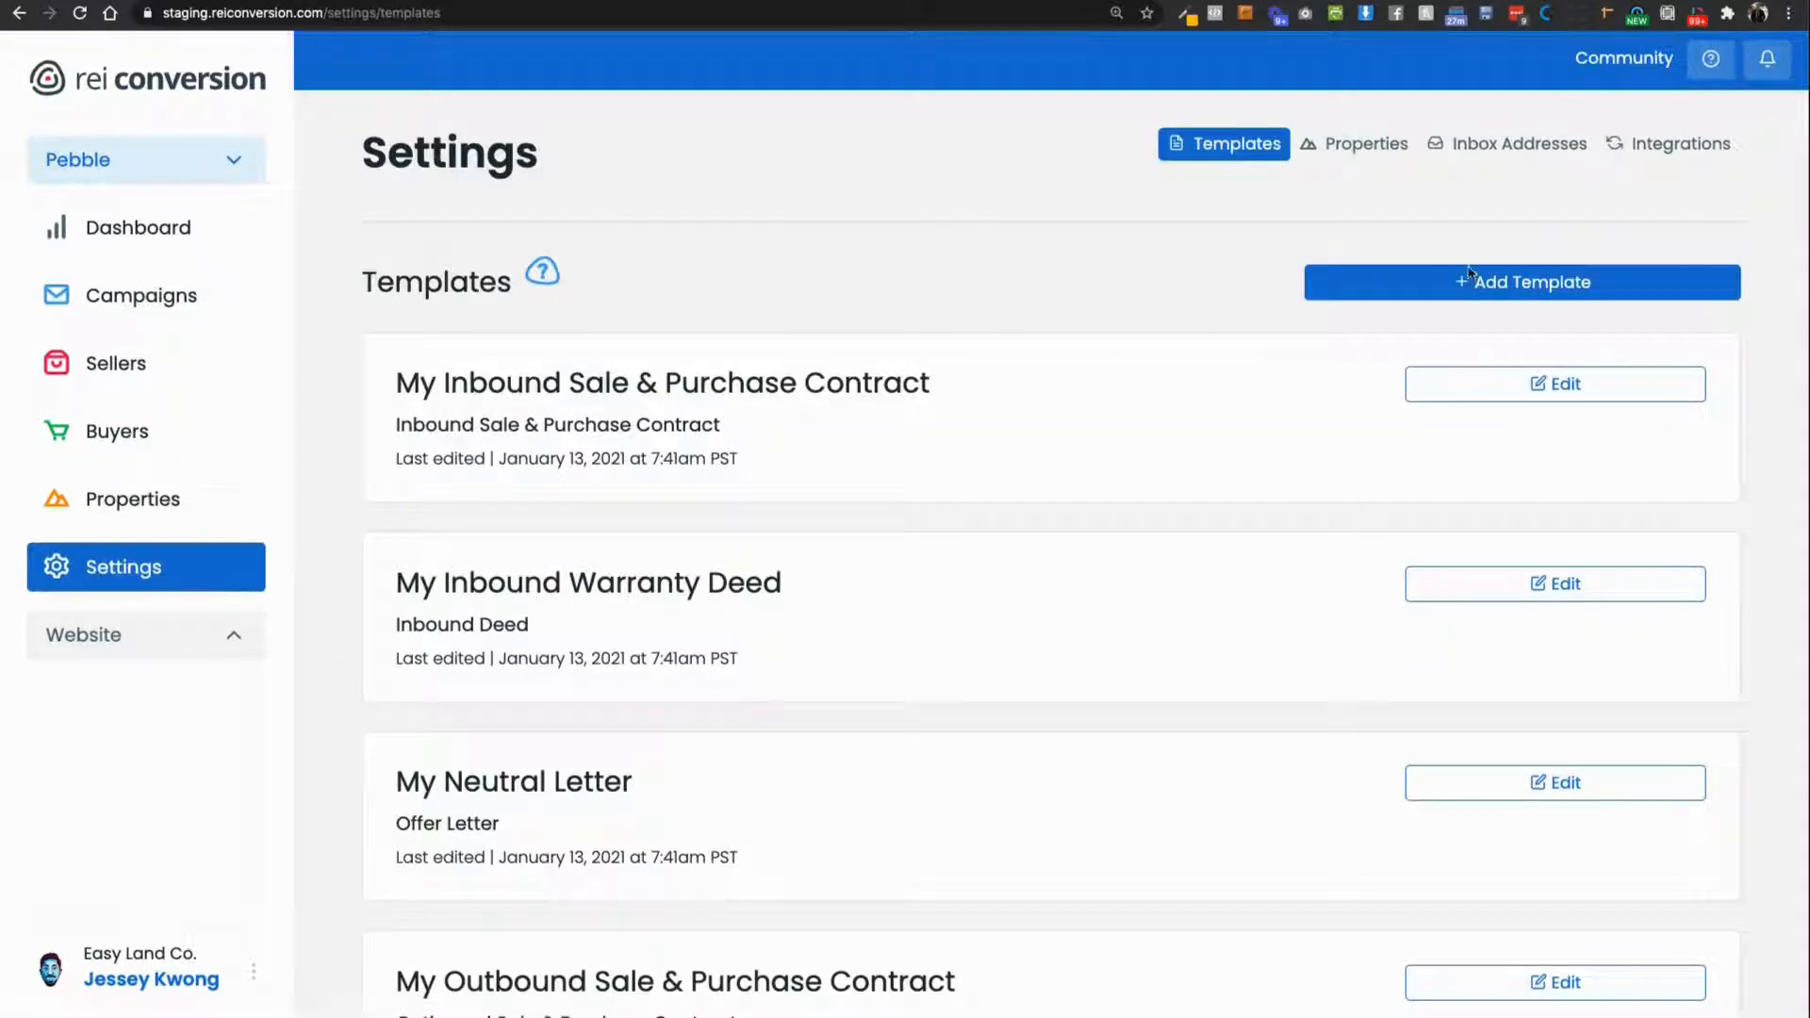
pyautogui.click(1396, 147)
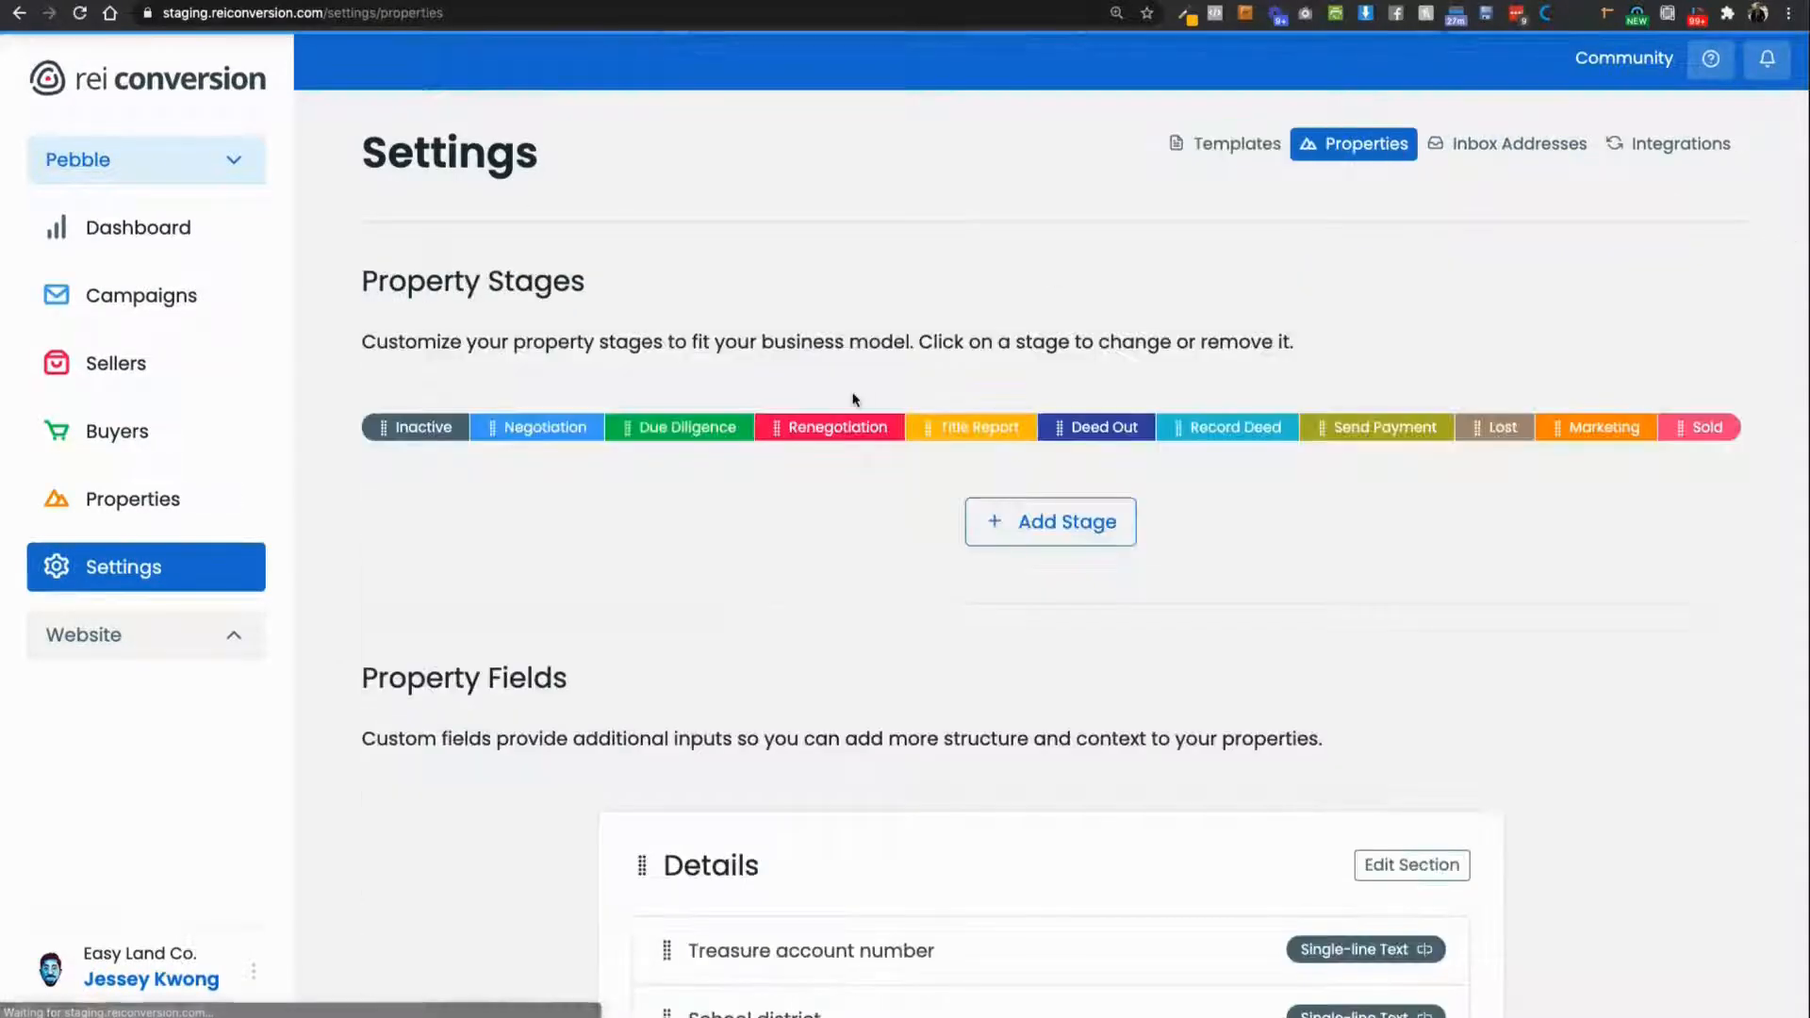
pyautogui.scroll(-8, 856, 399)
pyautogui.scroll(-5, 856, 400)
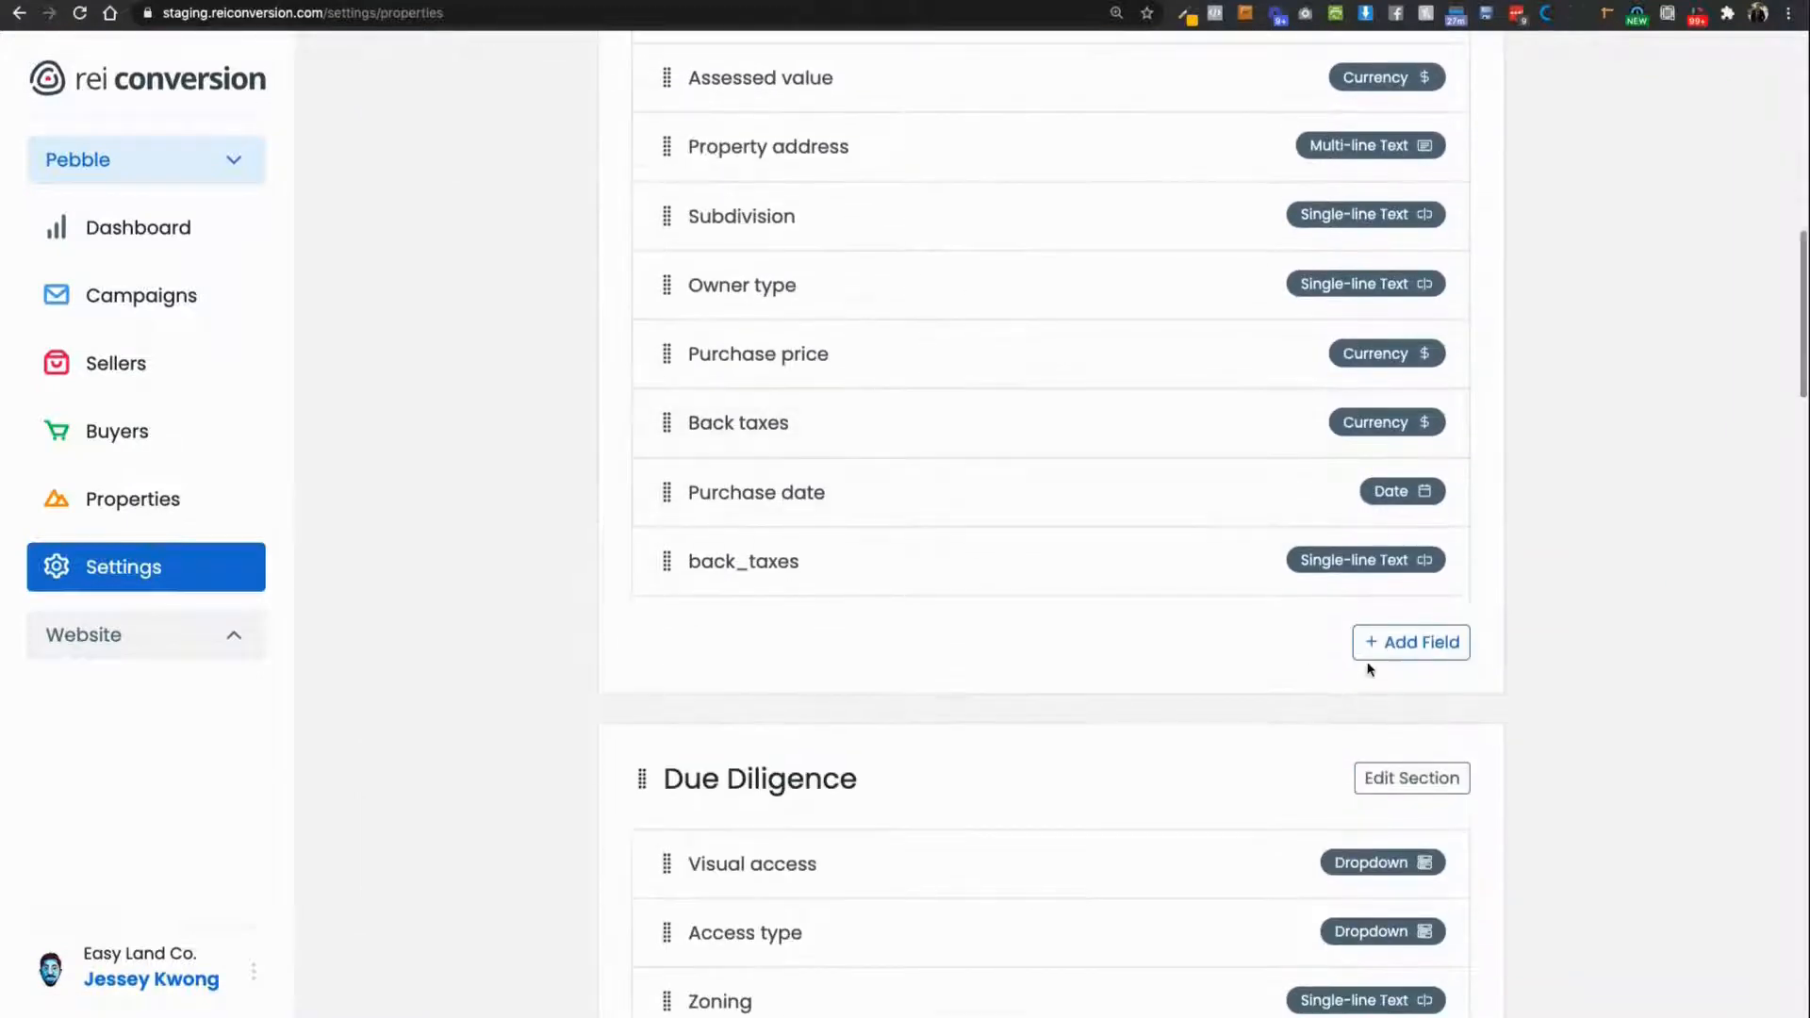
pyautogui.click(1393, 644)
pyautogui.write('ID Code')
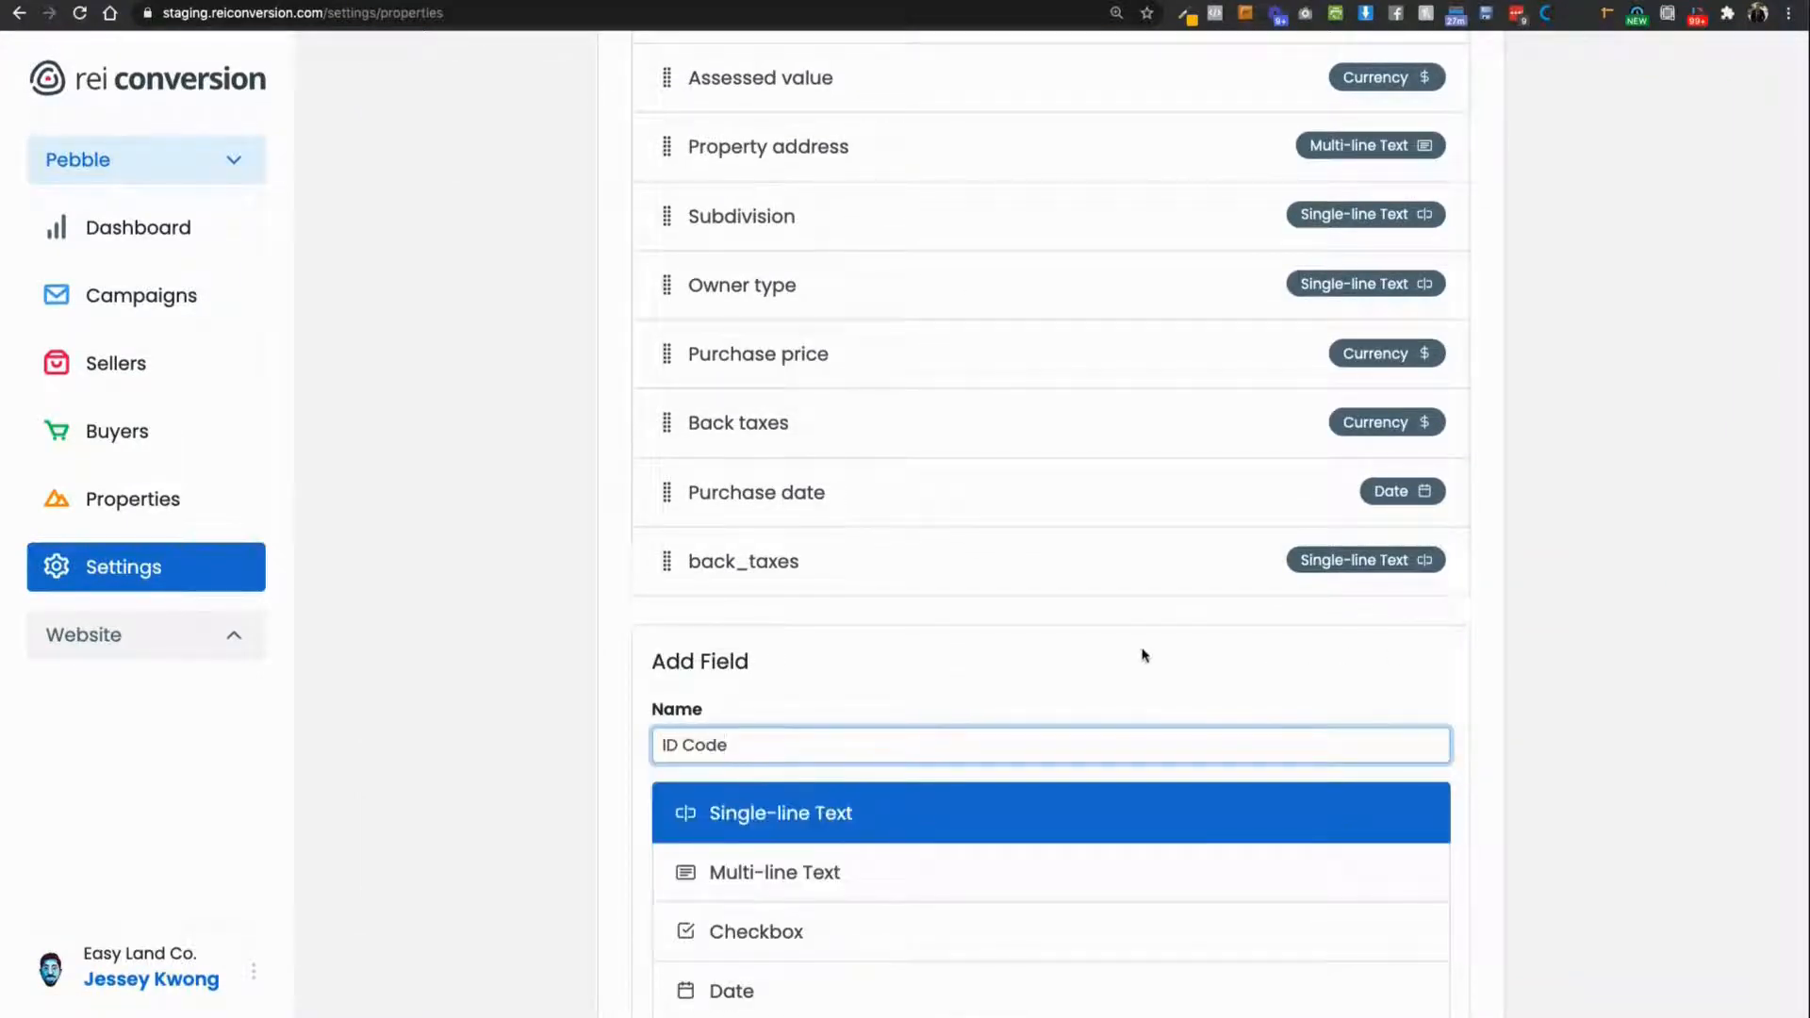
pyautogui.scroll(-3, 1142, 653)
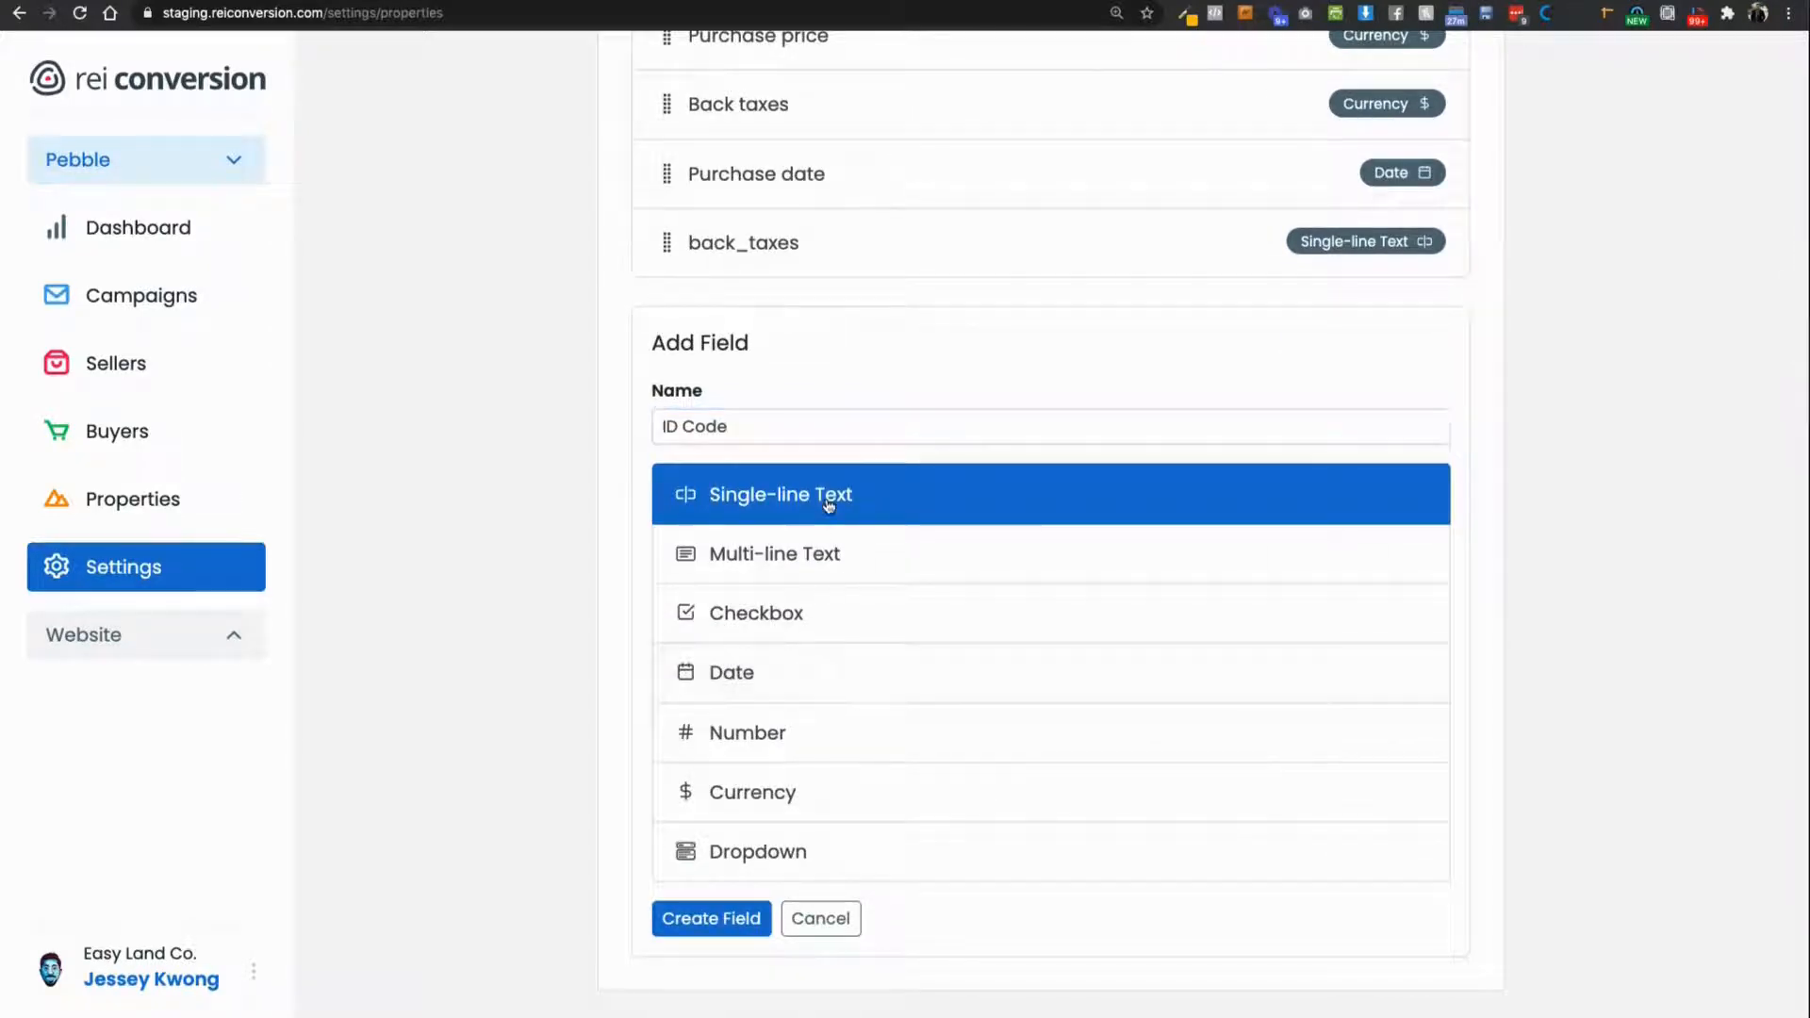
pyautogui.click(712, 917)
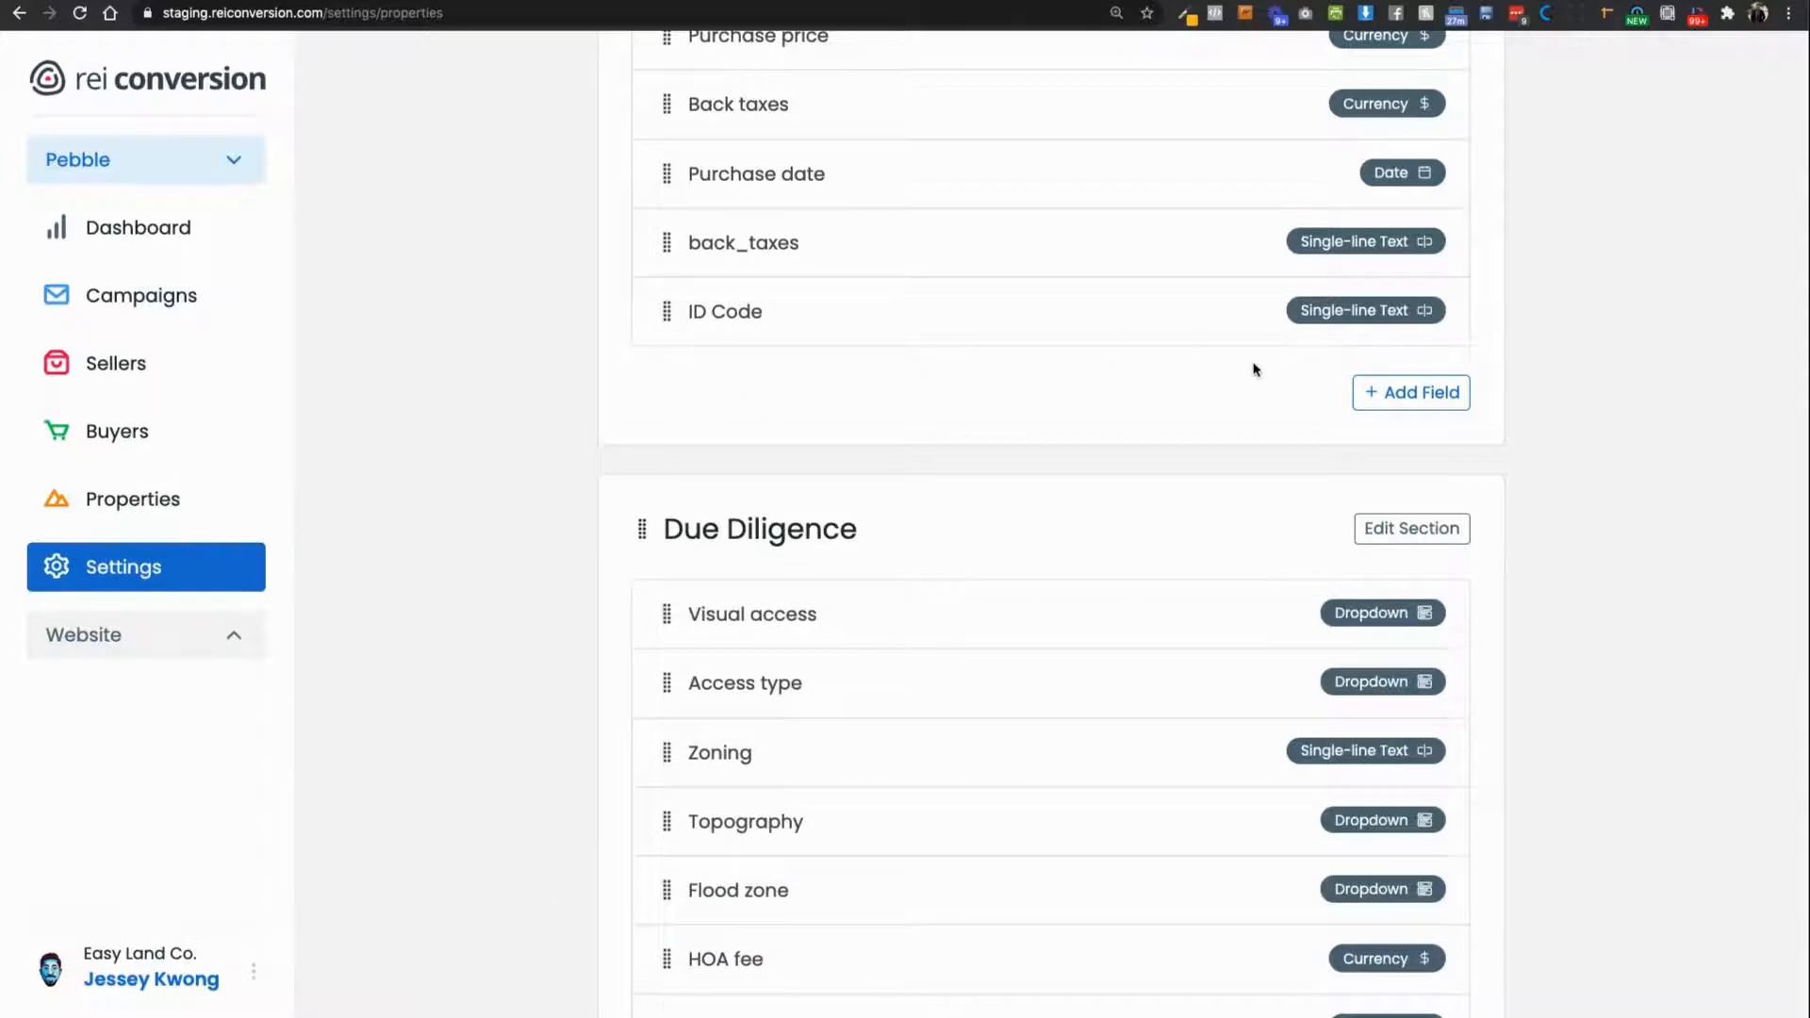
pyautogui.scroll(-4, 1255, 369)
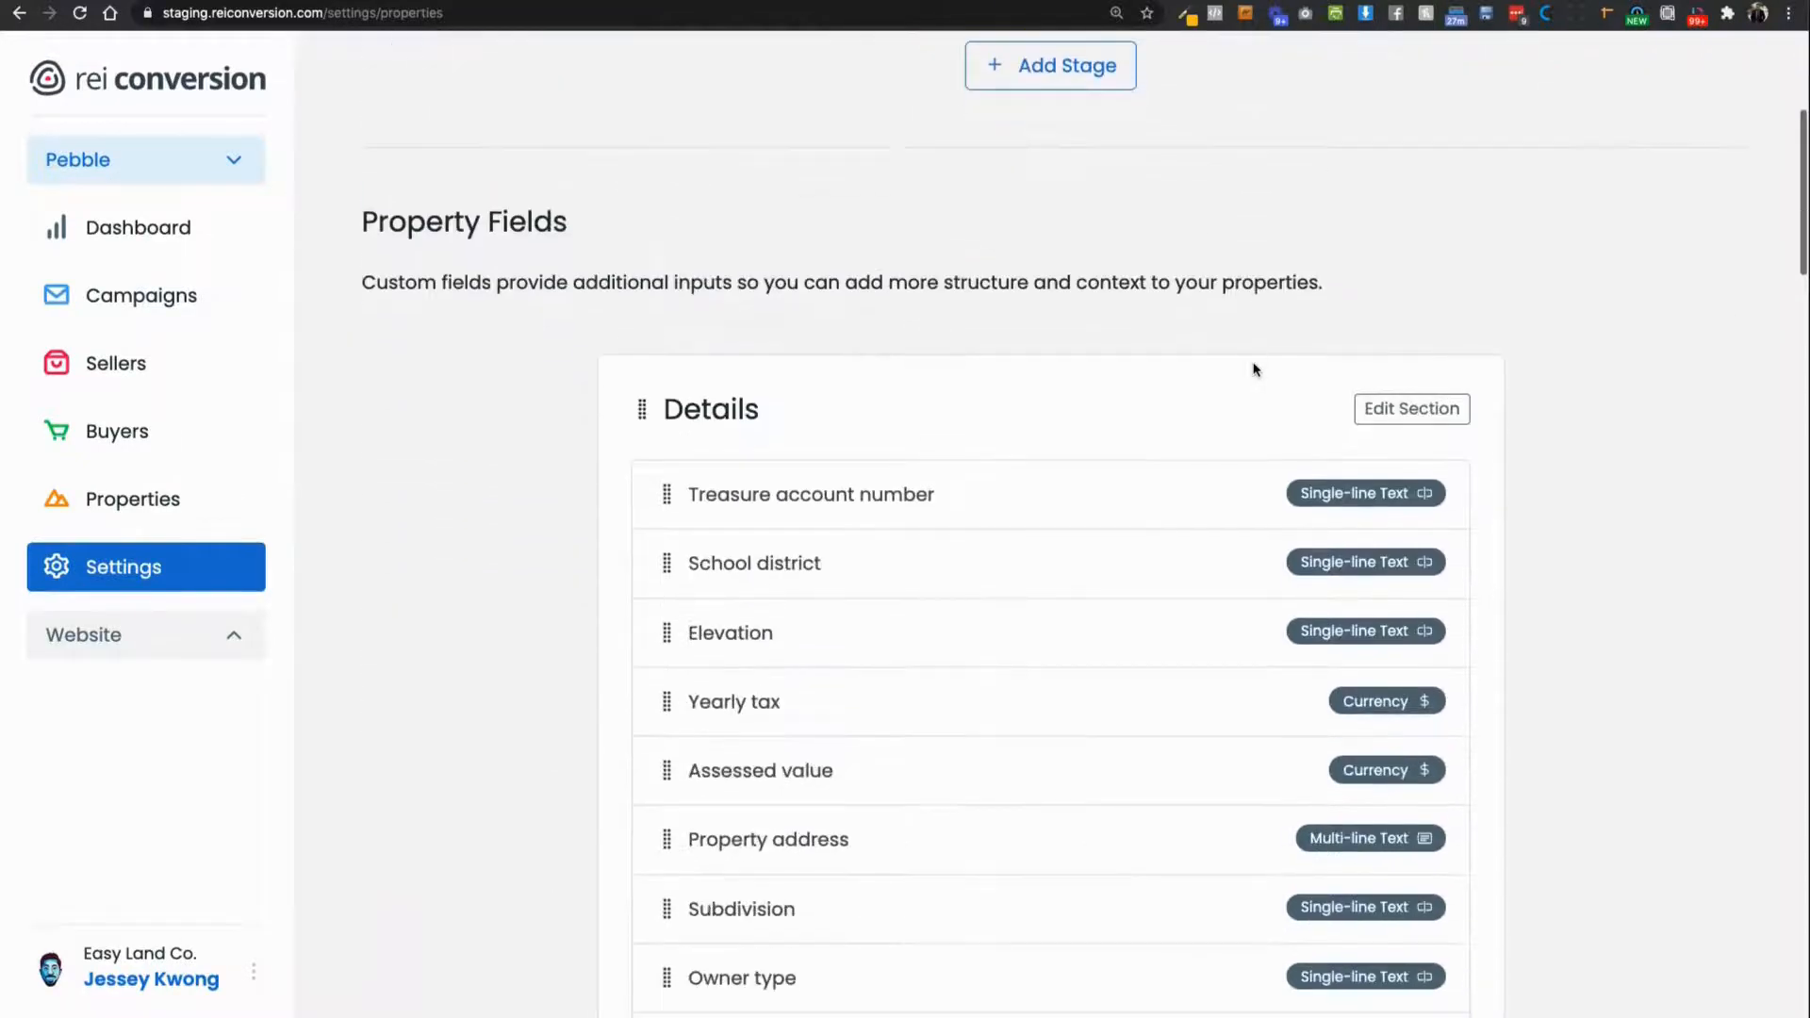
# Create a campaign named "(ID Import) Charlotte County March 25", keeping the default template, mail, print and daily send settings.
pyautogui.click(179, 300)
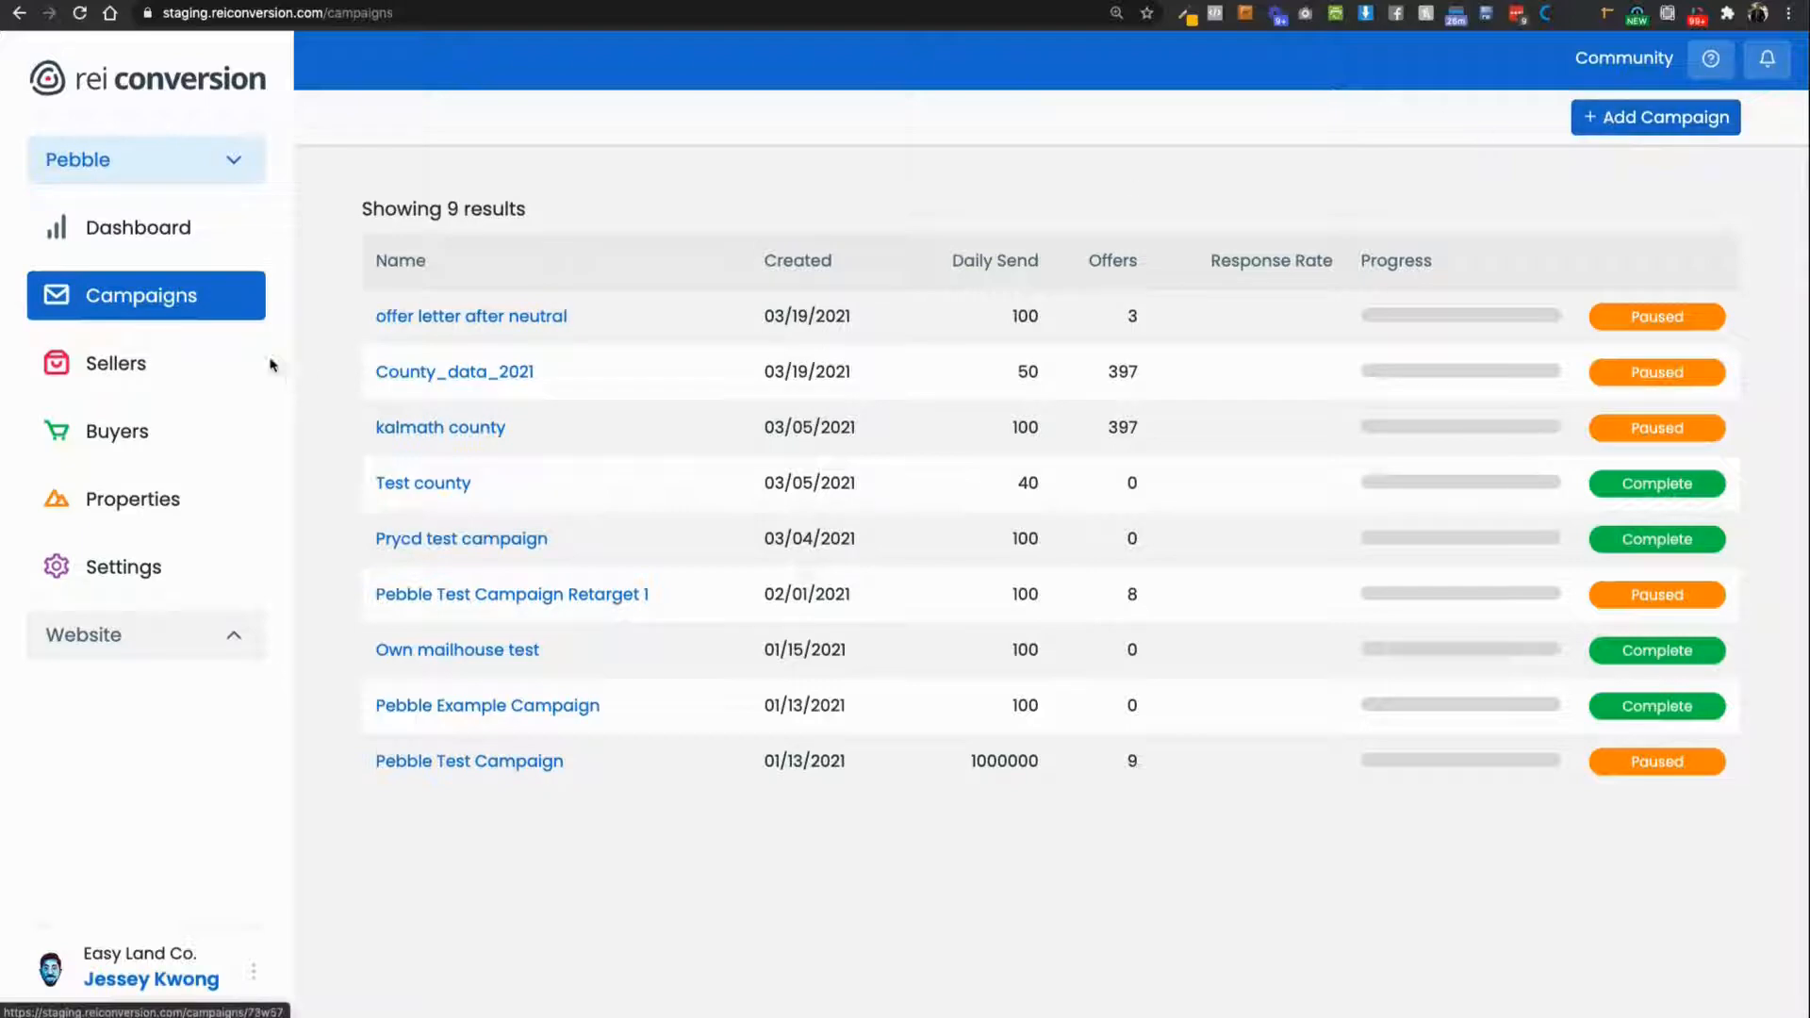
pyautogui.click(1603, 117)
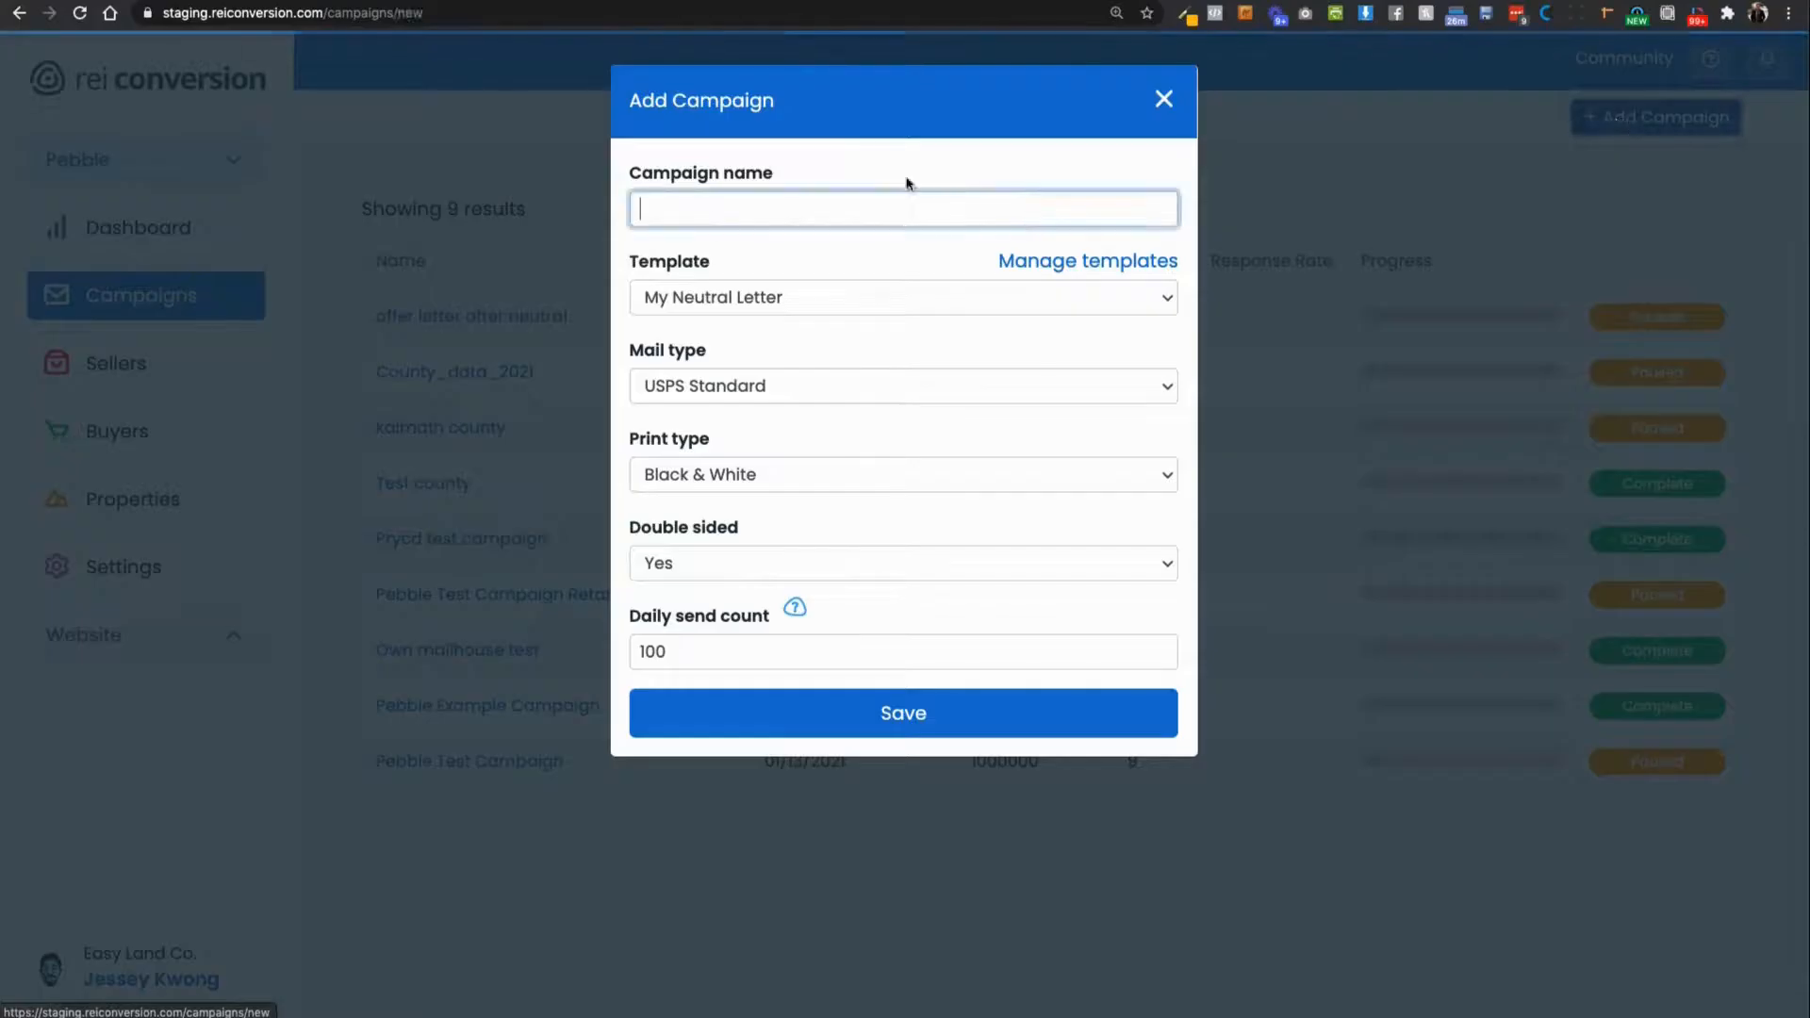
pyautogui.write('(')
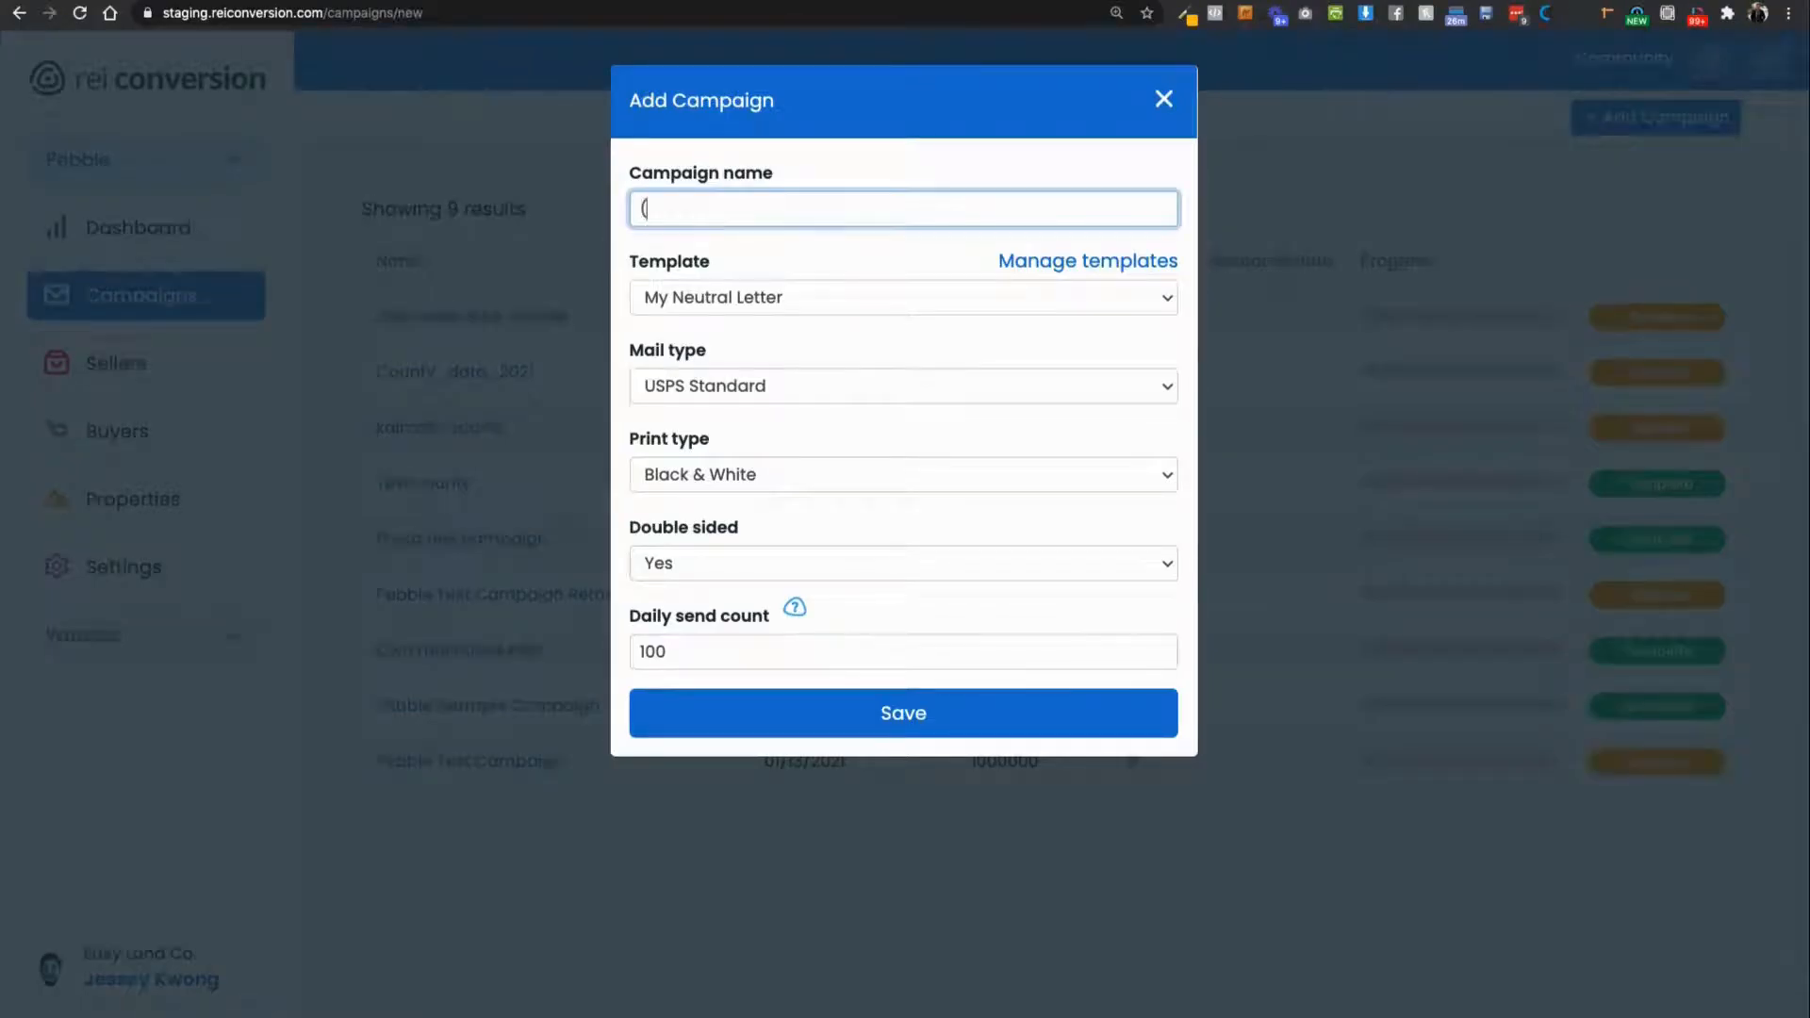
pyautogui.write('ID Import) Charlotte ')
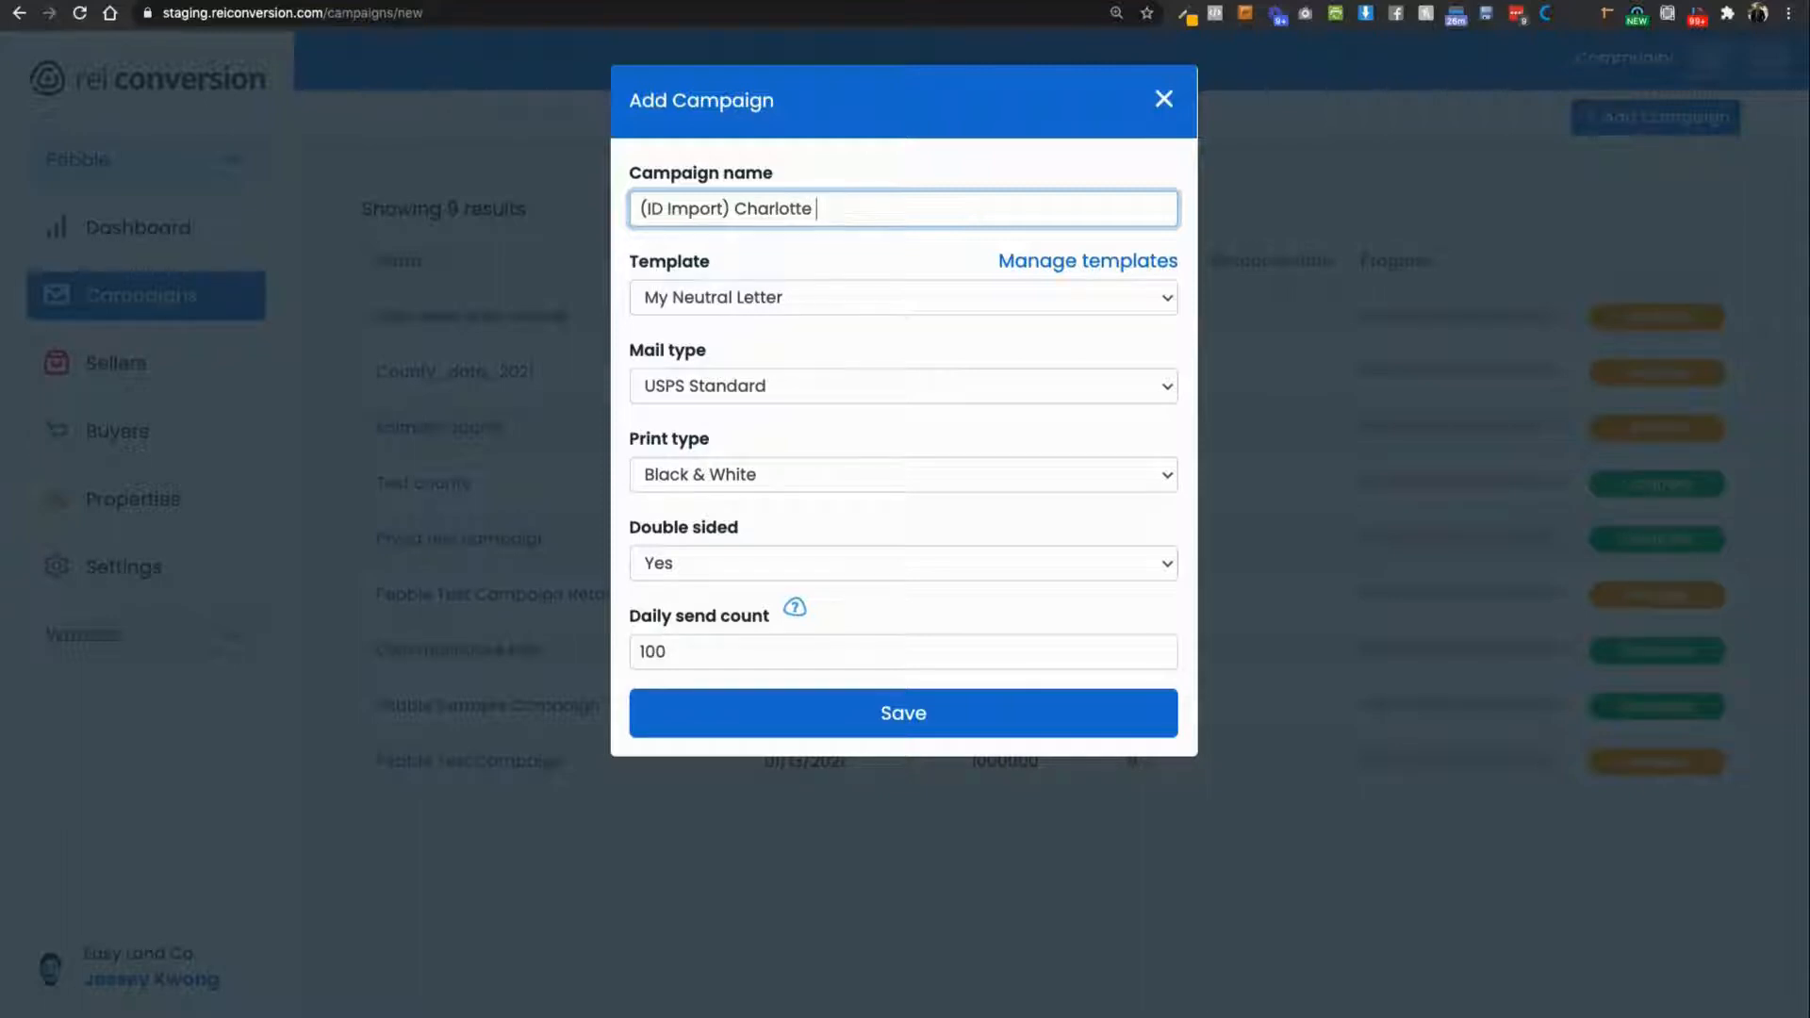
pyautogui.write('County March 25')
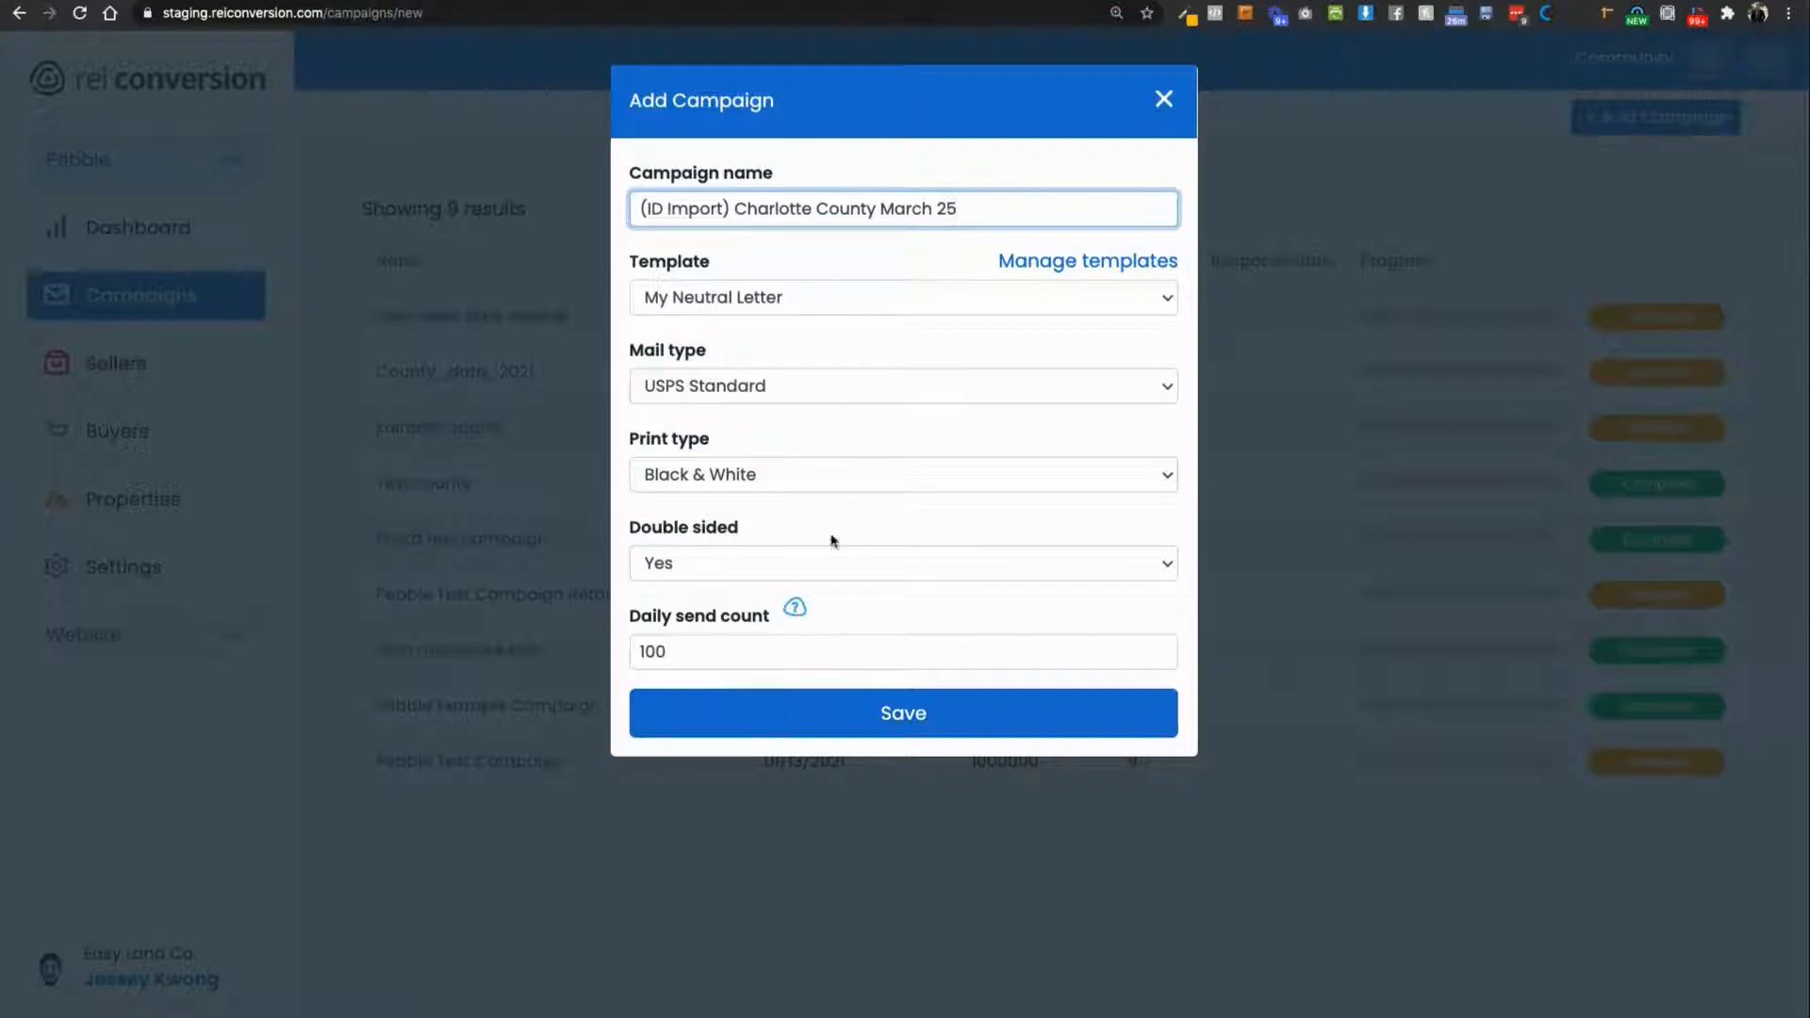
pyautogui.click(781, 714)
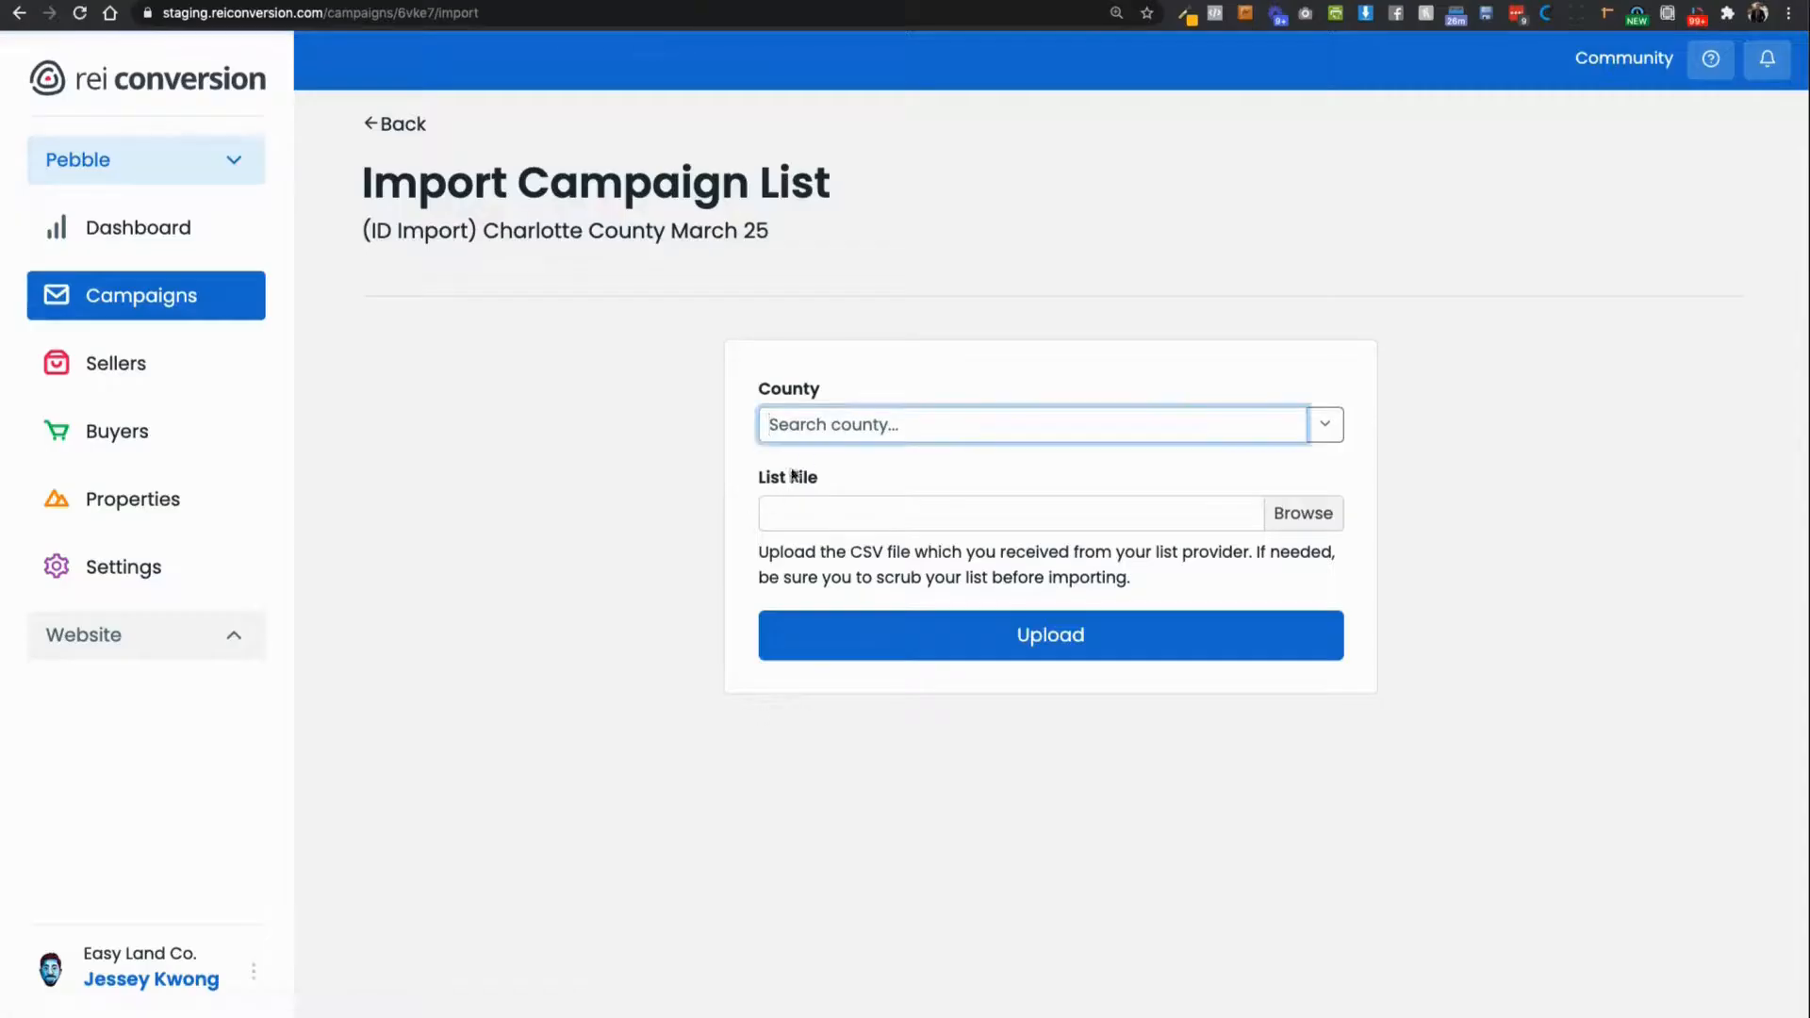
# Choose Charlotte, FL as the county for the campaign list import.
pyautogui.write('charl')
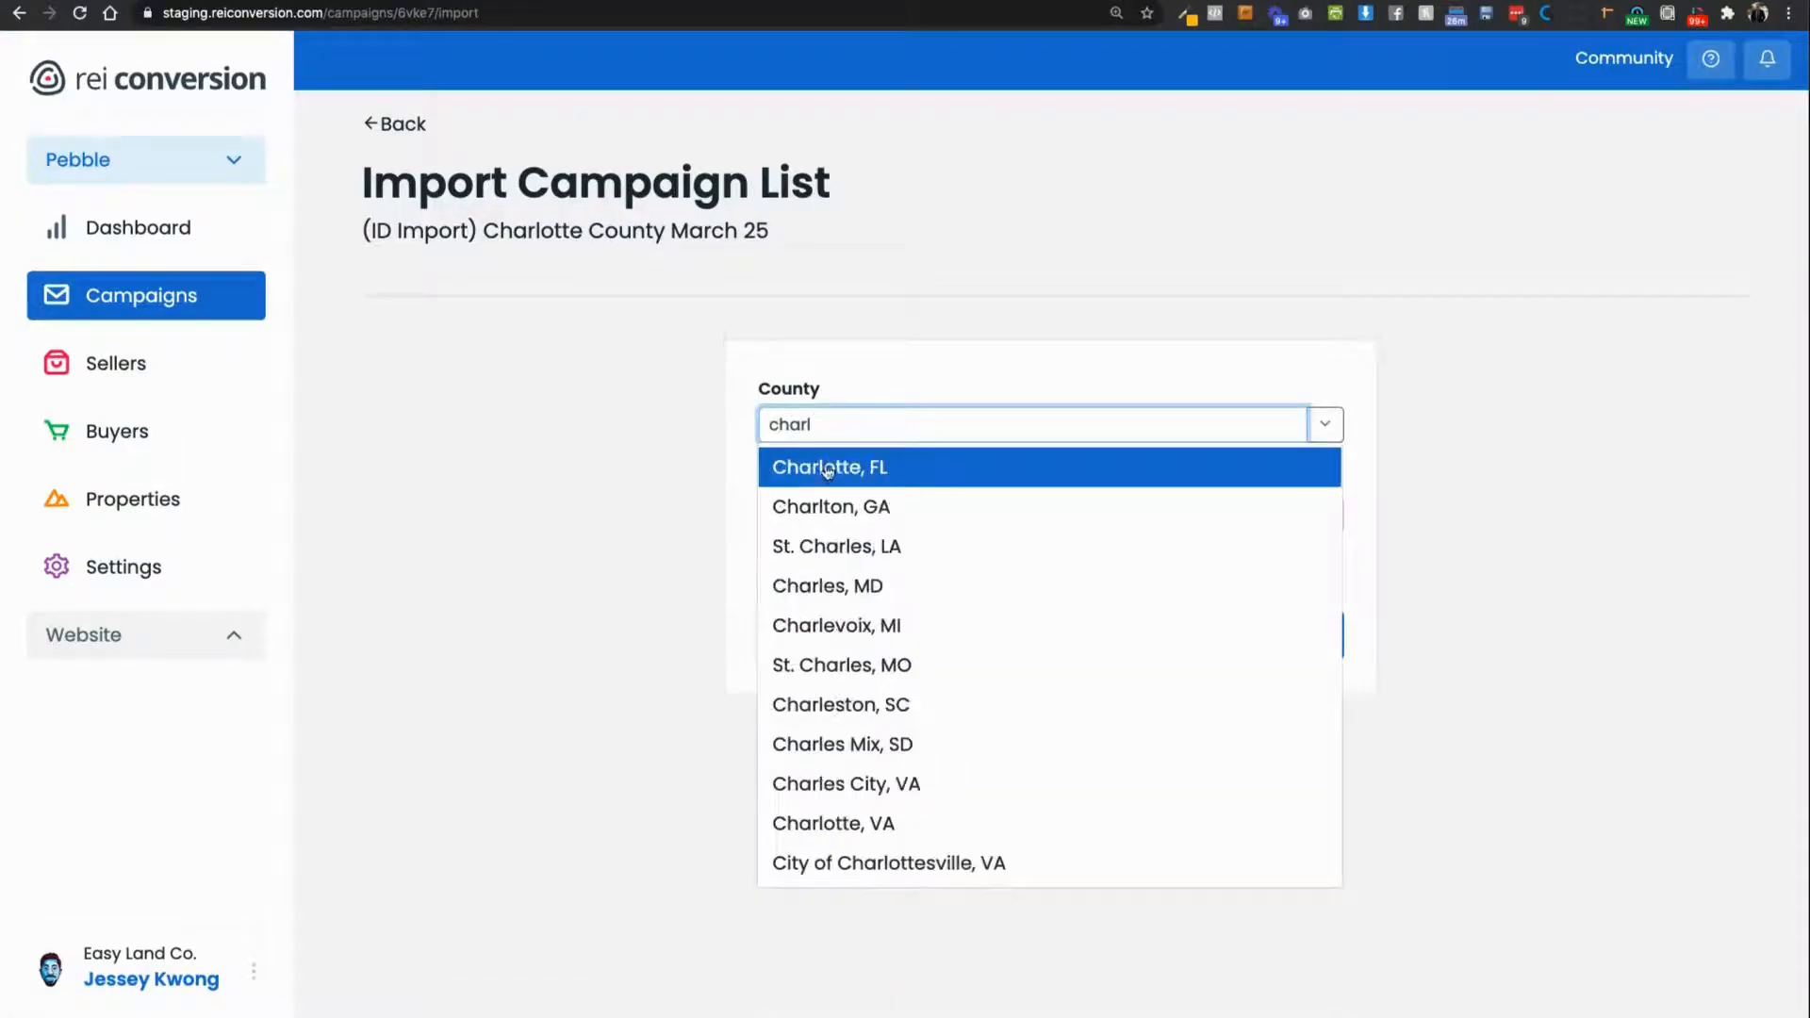
pyautogui.click(829, 474)
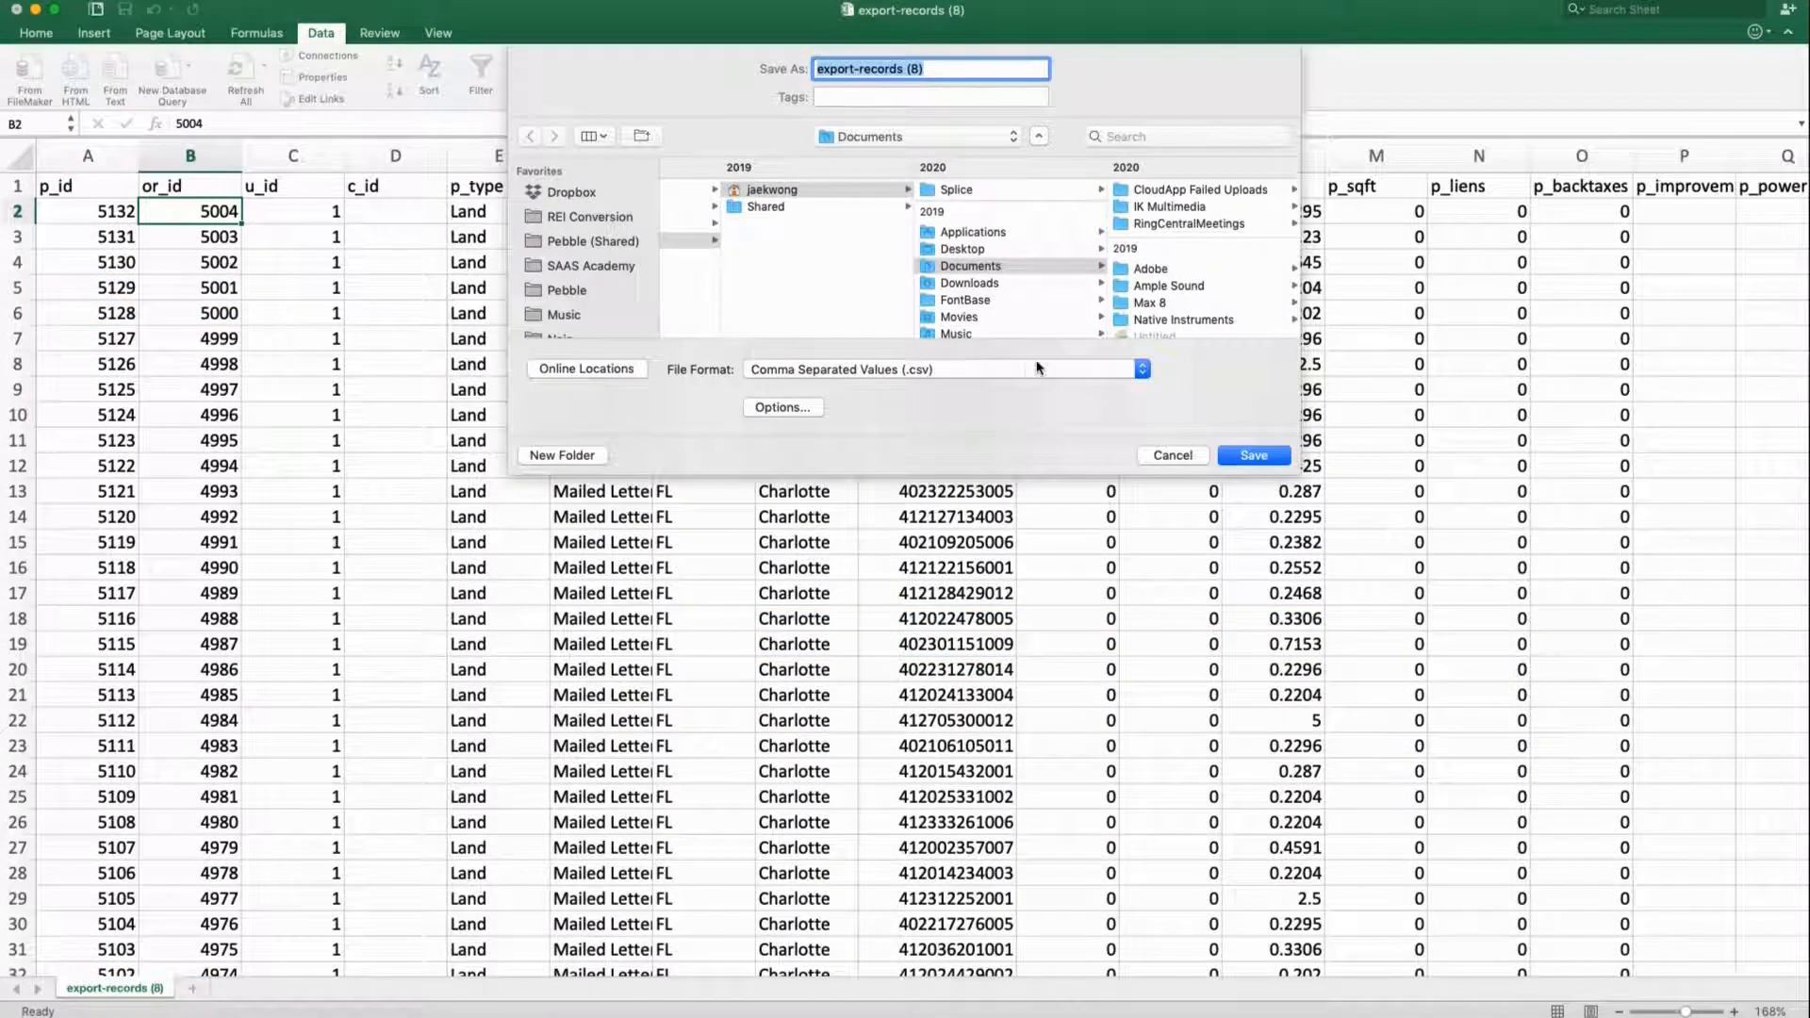
# Save the spreadsheet to the Desktop as a comma separated values file named "id-import-charlotte", accepting the format's feature loss.
pyautogui.scroll(-2, 594, 268)
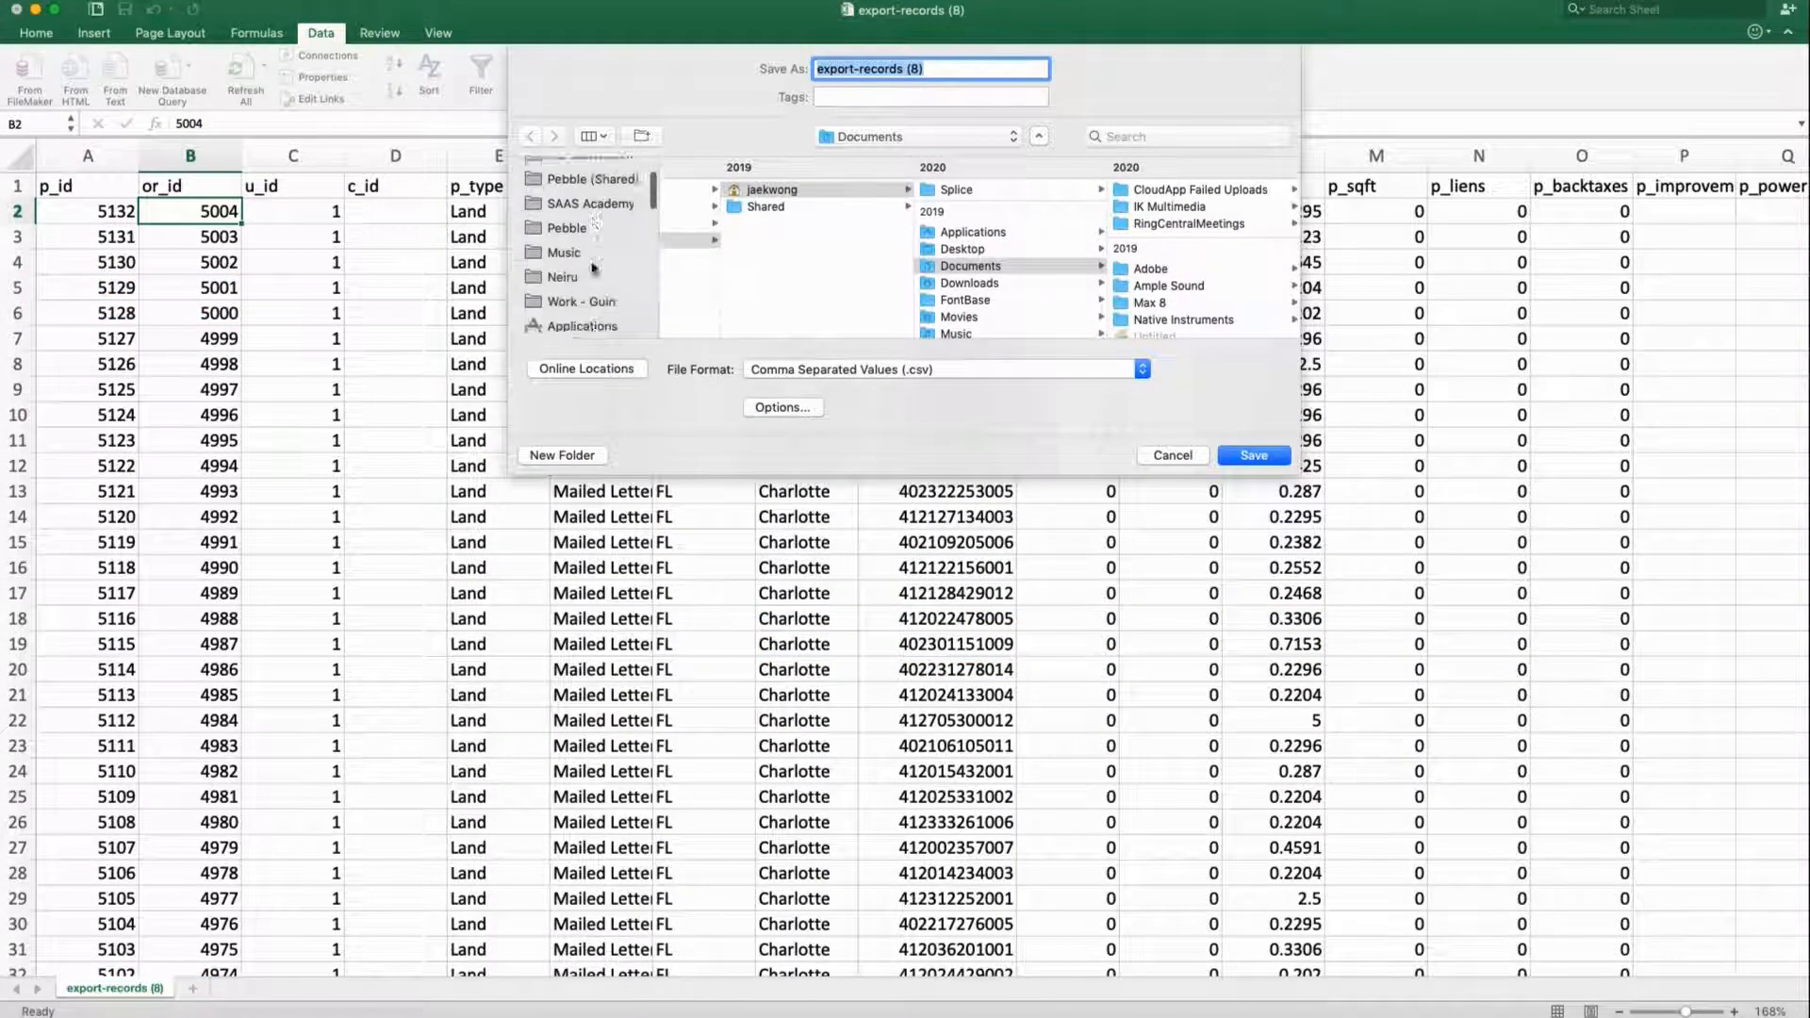
pyautogui.scroll(-2, 594, 268)
pyautogui.click(594, 255)
pyautogui.click(820, 370)
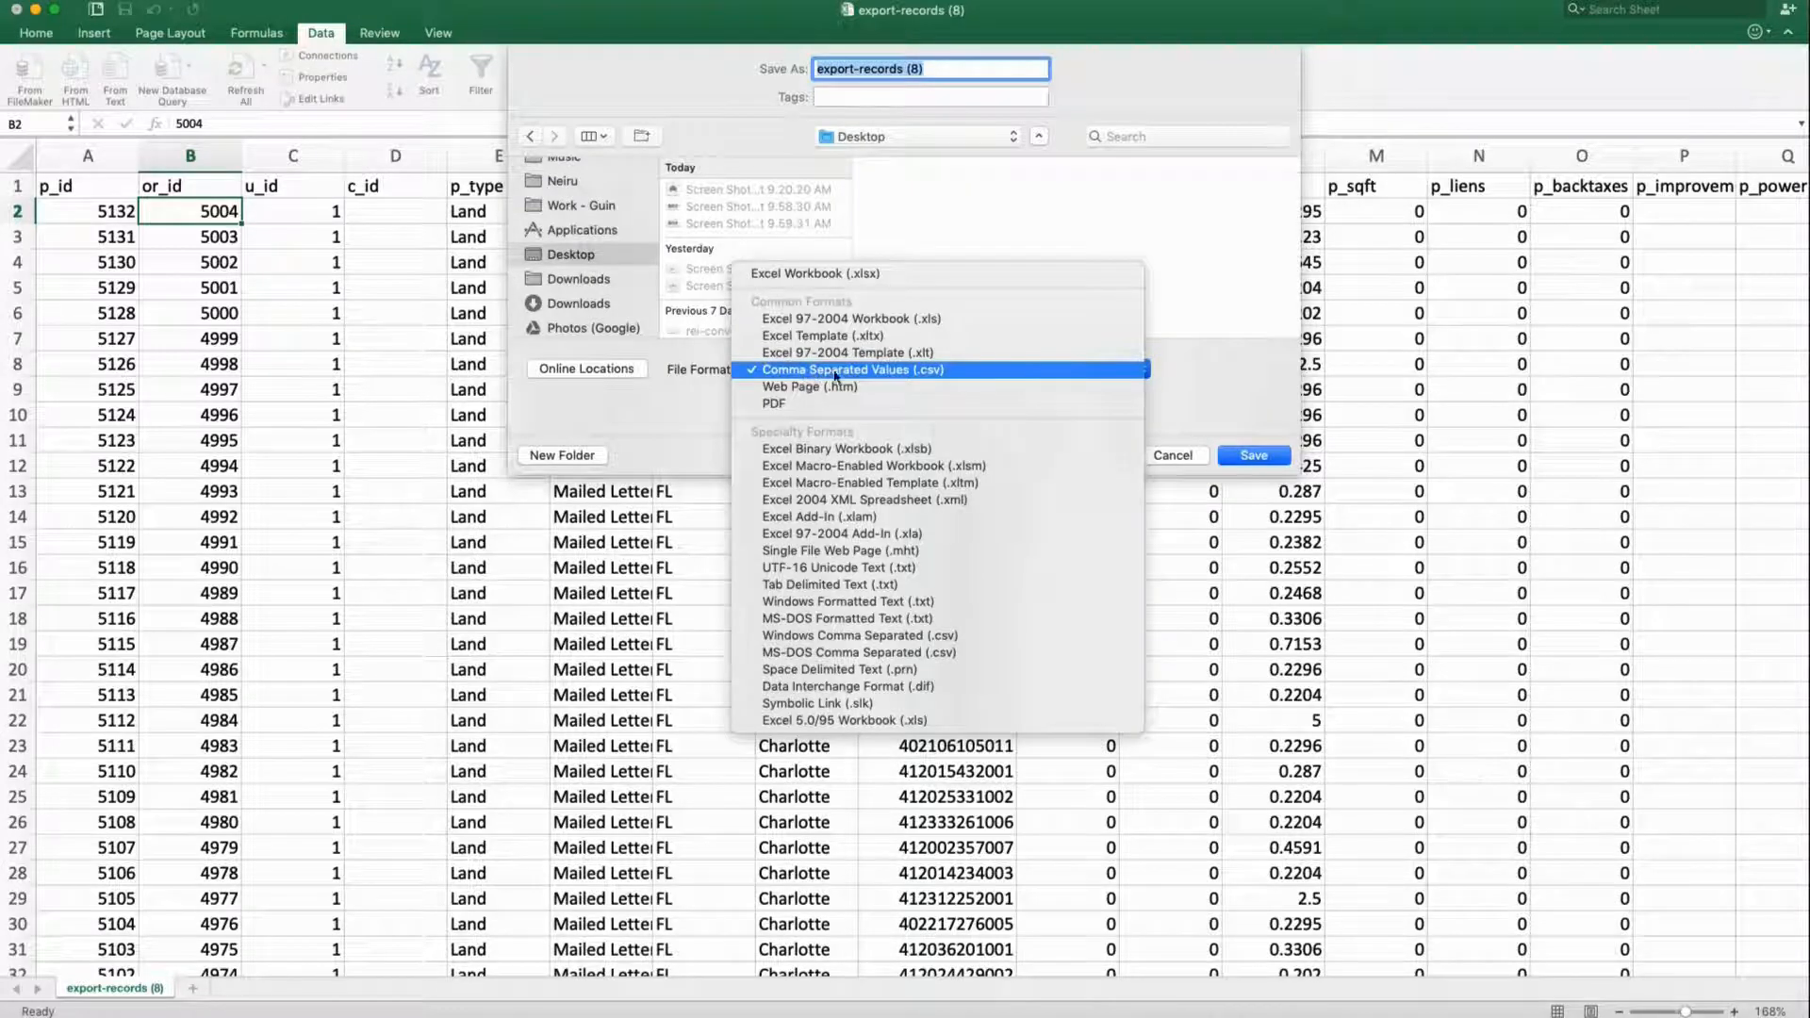
pyautogui.click(1175, 411)
pyautogui.click(955, 69)
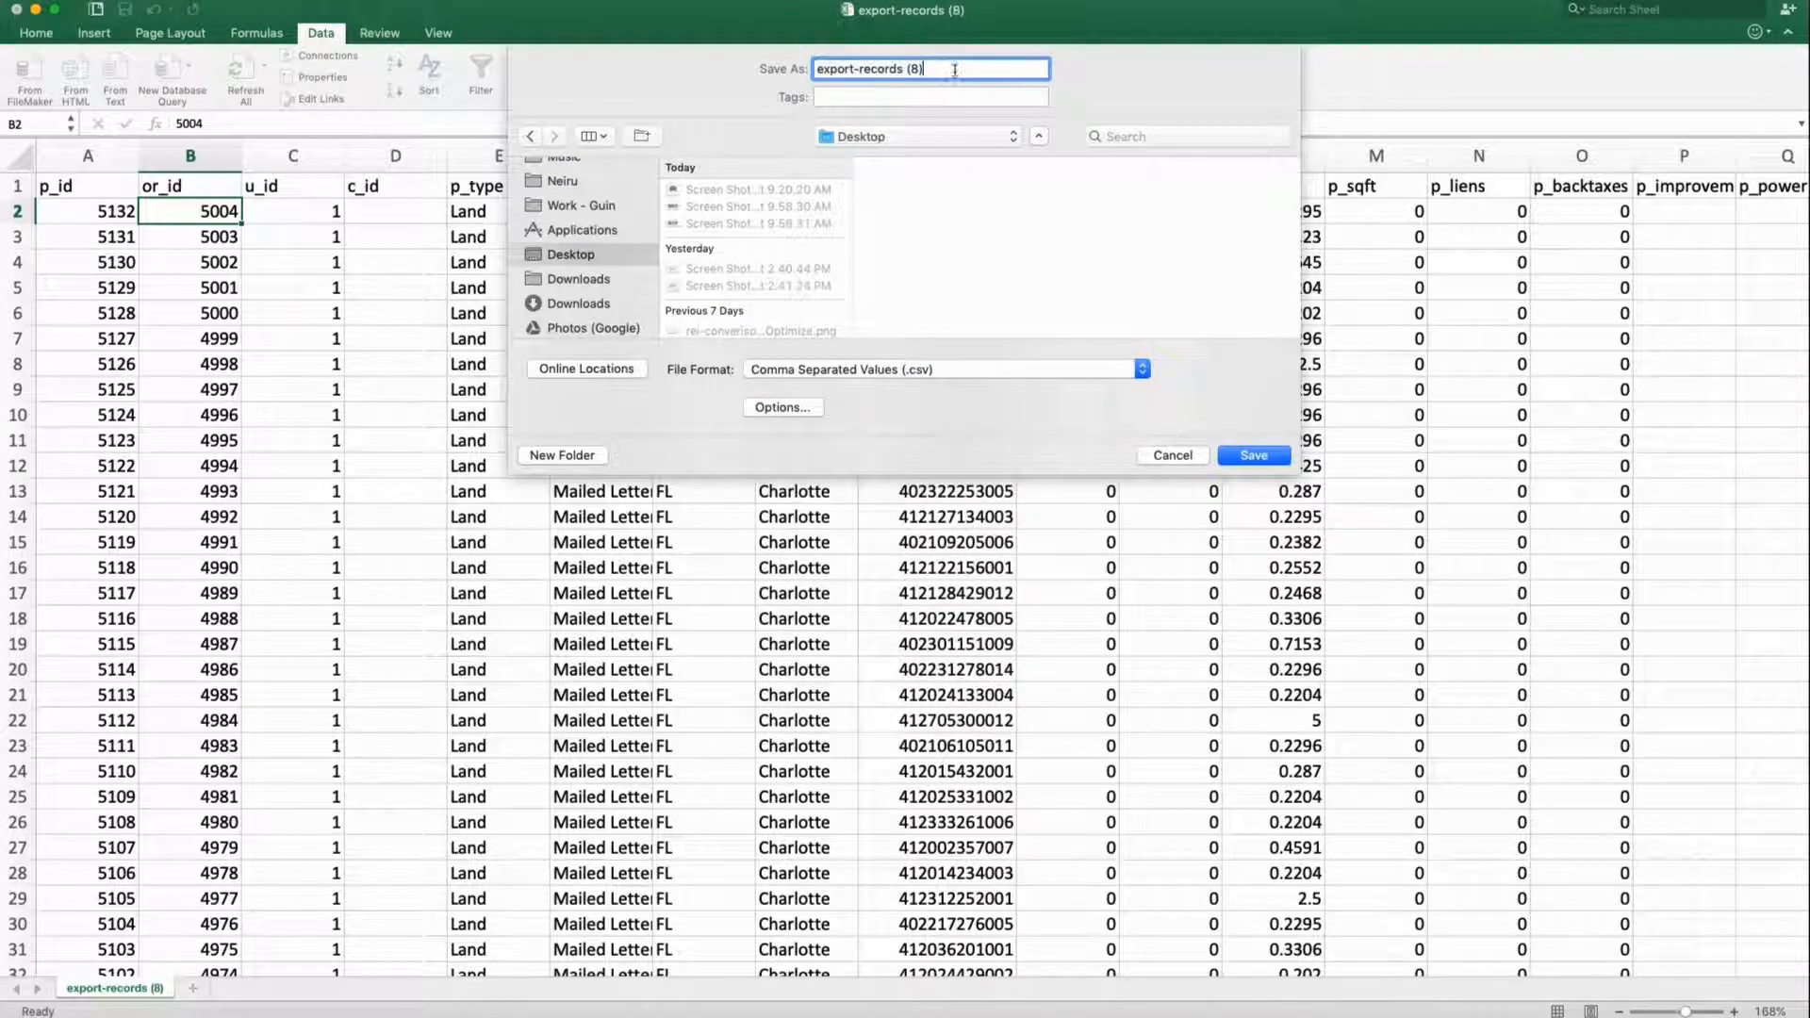
pyautogui.moveTo(955, 70); pyautogui.dragTo(724, 43)
pyautogui.write('id-import-charlotte')
pyautogui.press('Return')
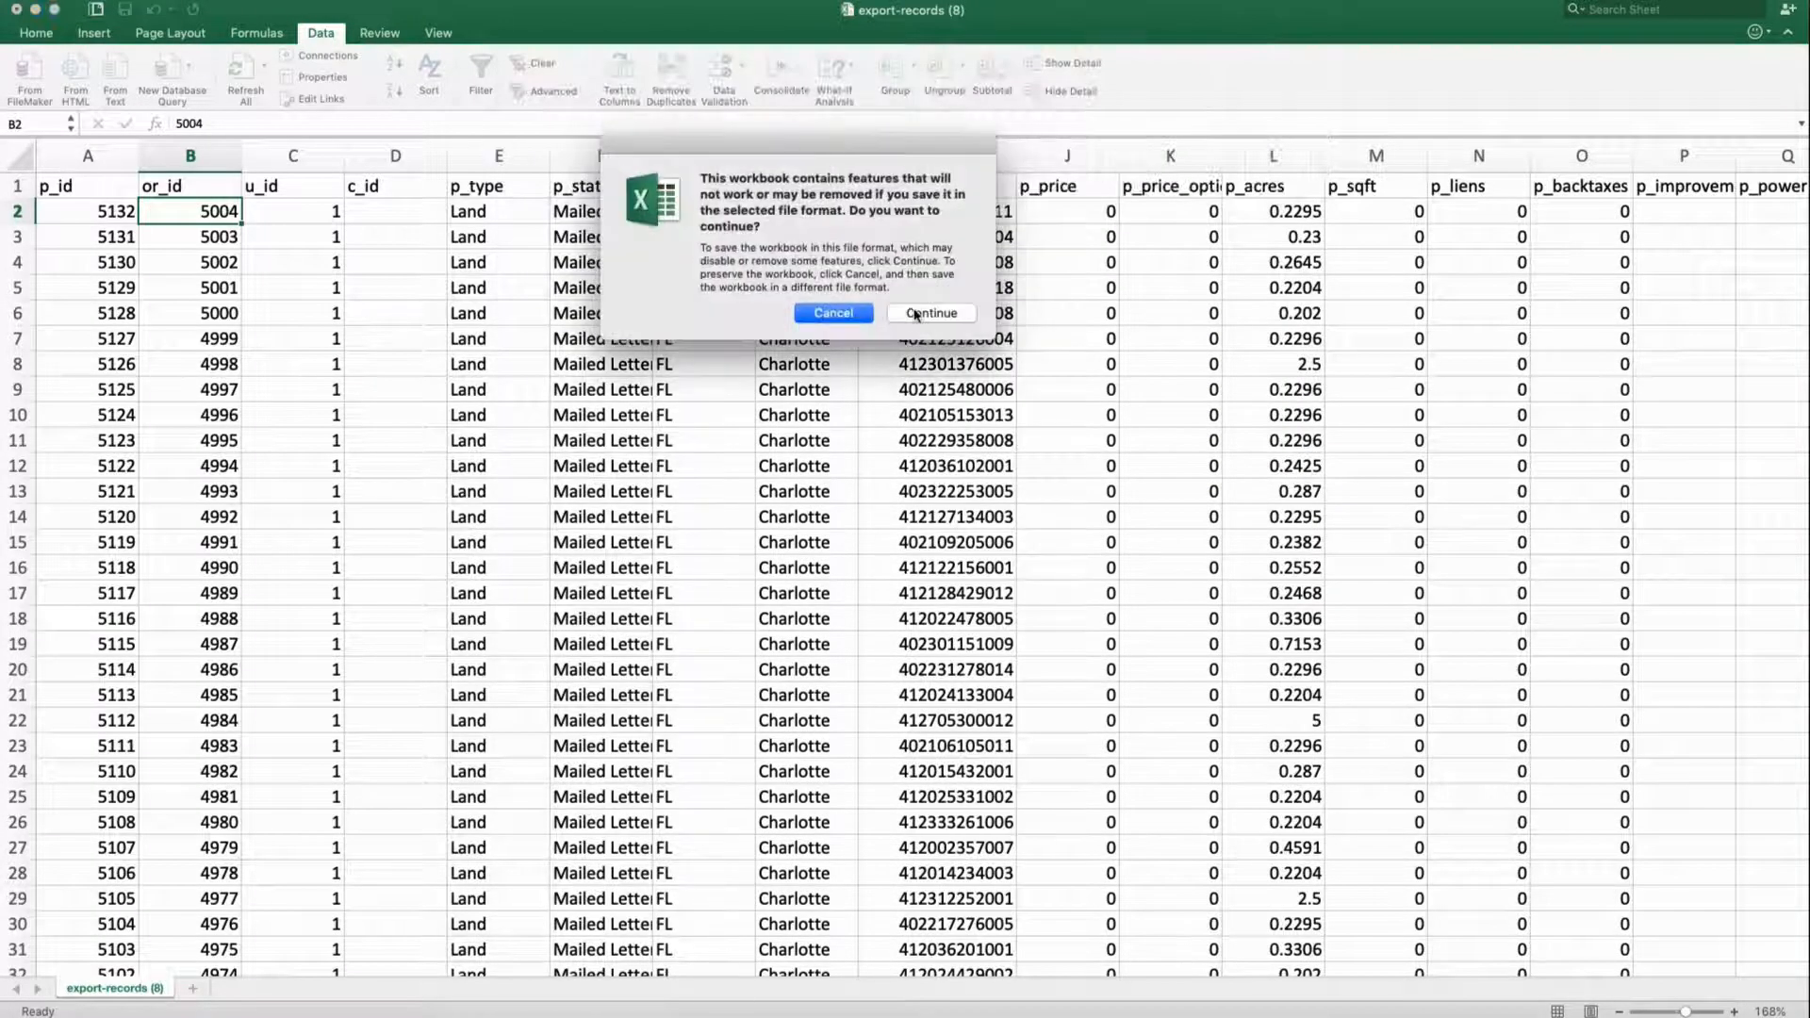
pyautogui.click(917, 314)
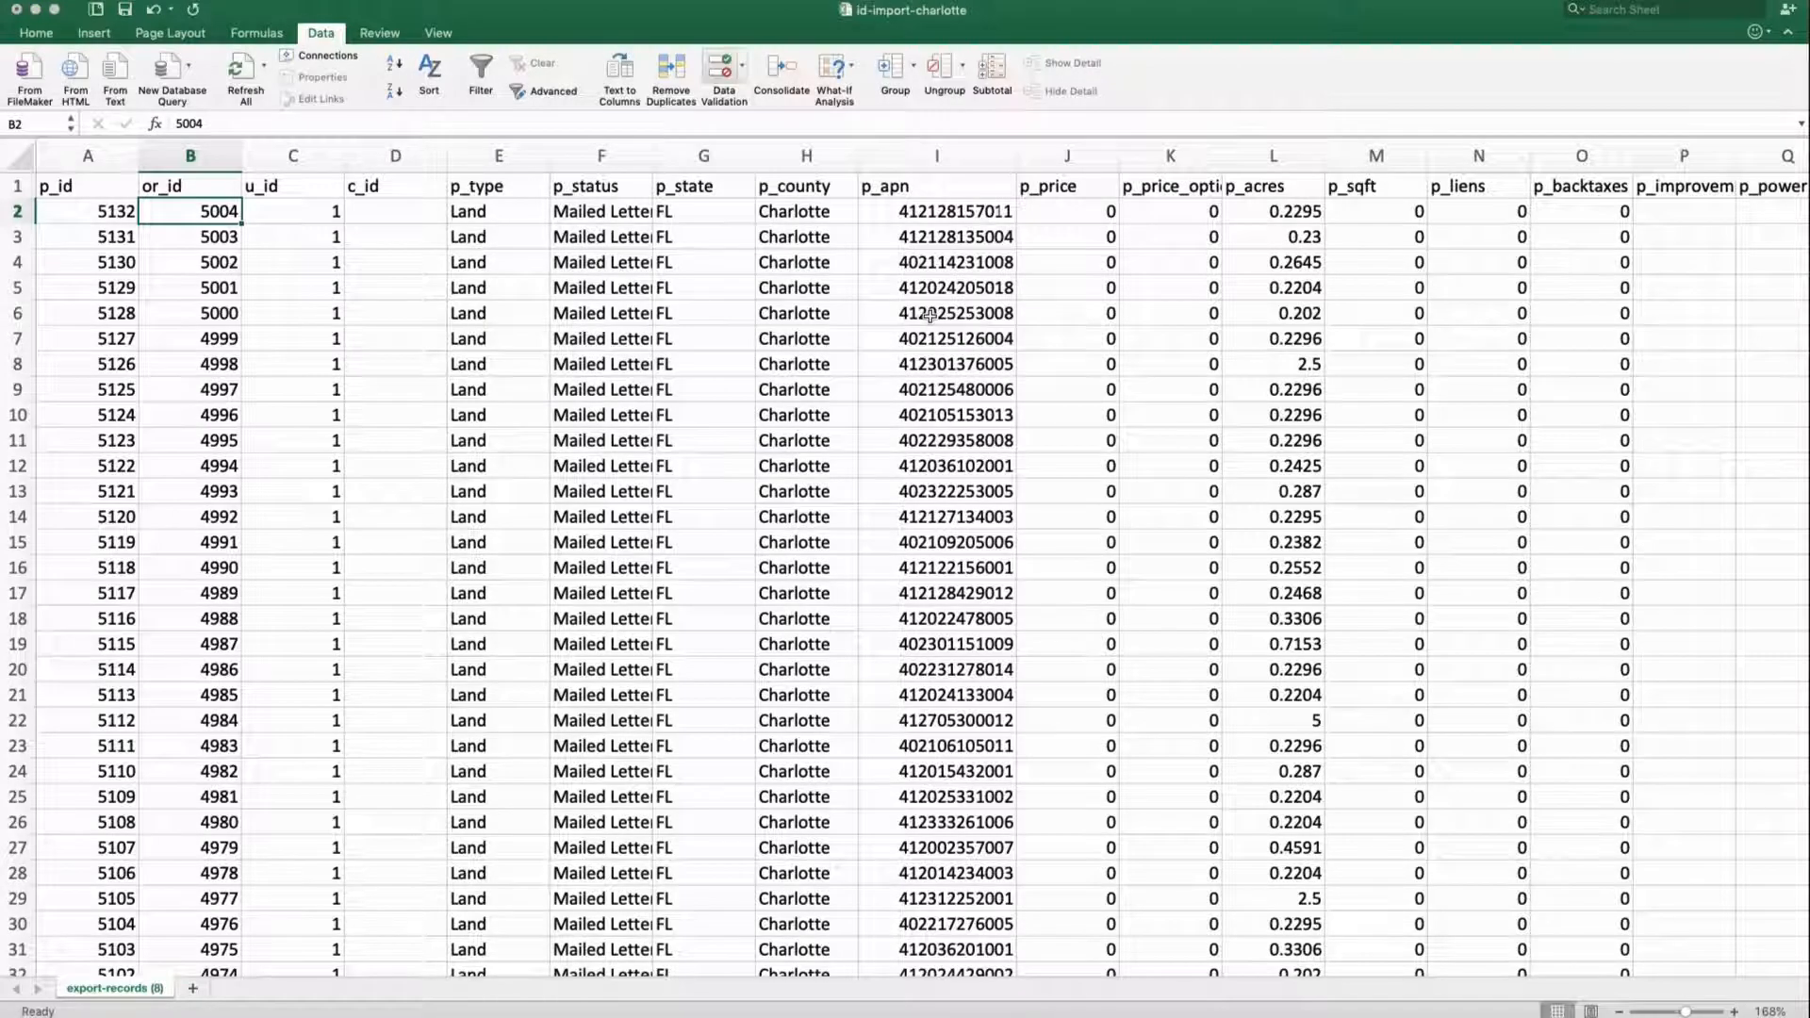
# Switch to REI Conversion and upload id-import-charlotte.csv as the campaign's list file.
pyautogui.press('super+Tab')
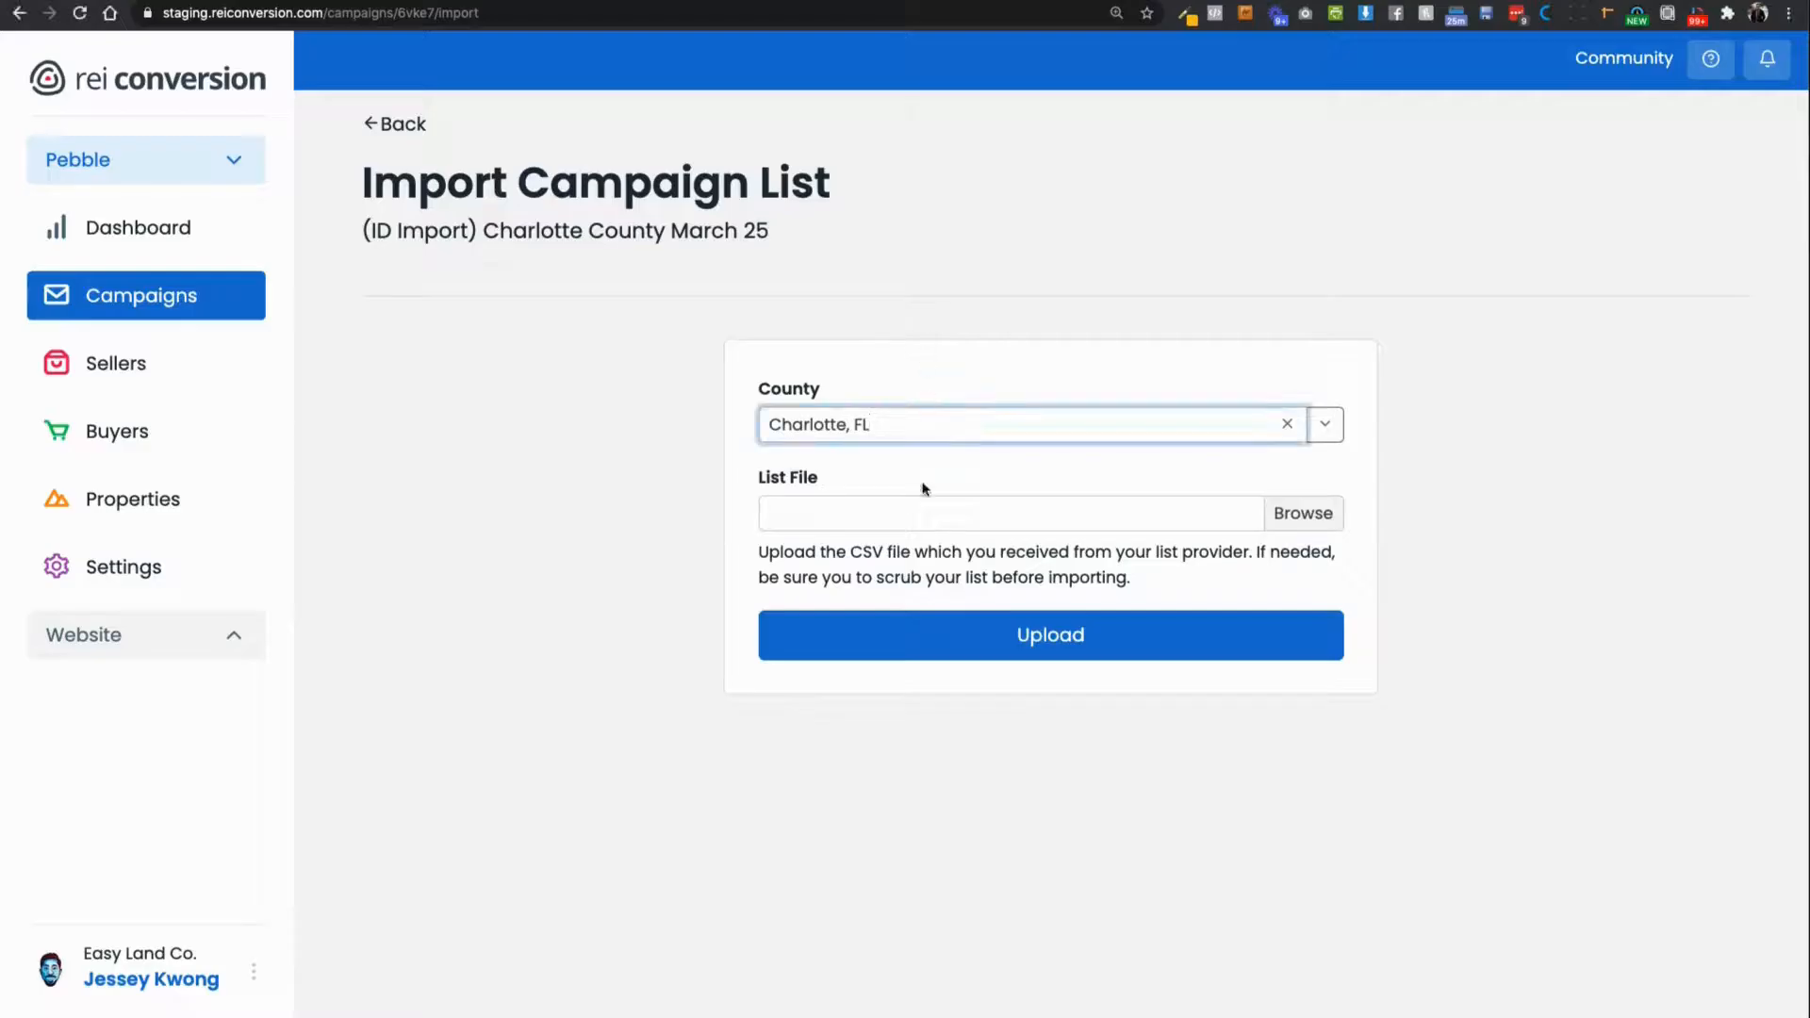
pyautogui.click(1276, 517)
pyautogui.press('Return')
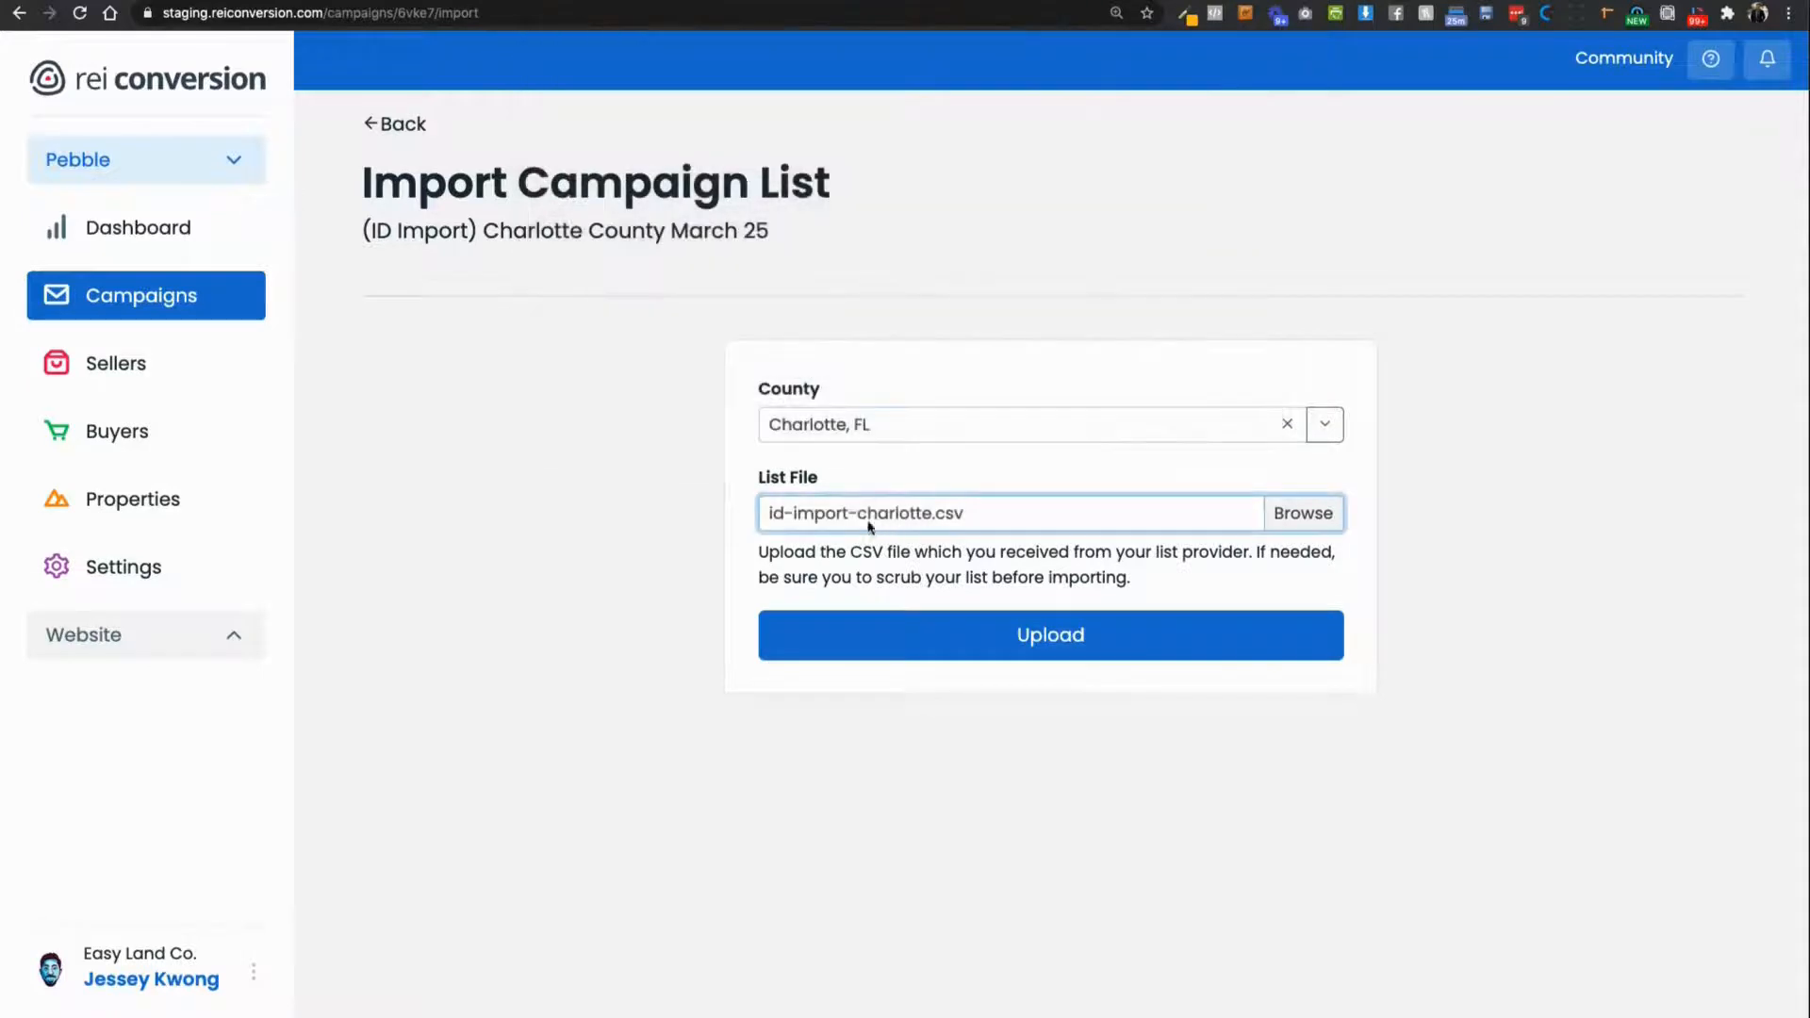
pyautogui.click(953, 635)
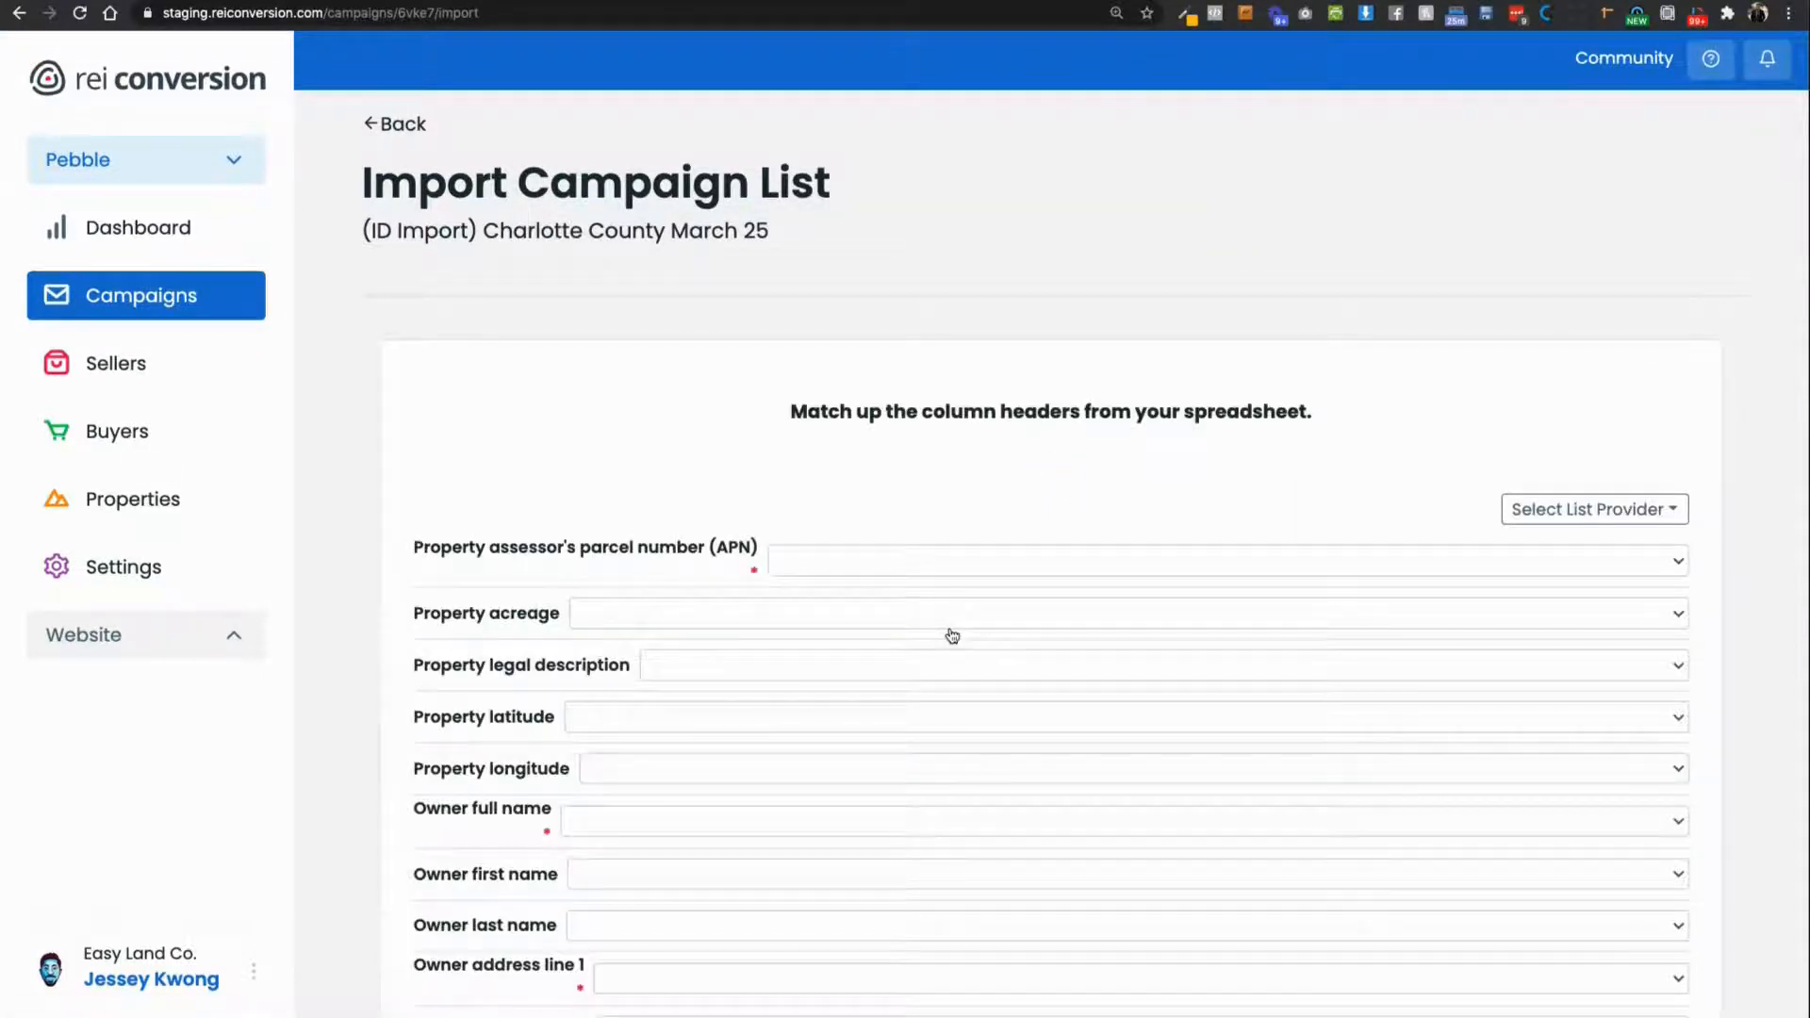
# Match the property assessor's parcel number (APN) to the p_apn column.
pyautogui.scroll(-2, 952, 635)
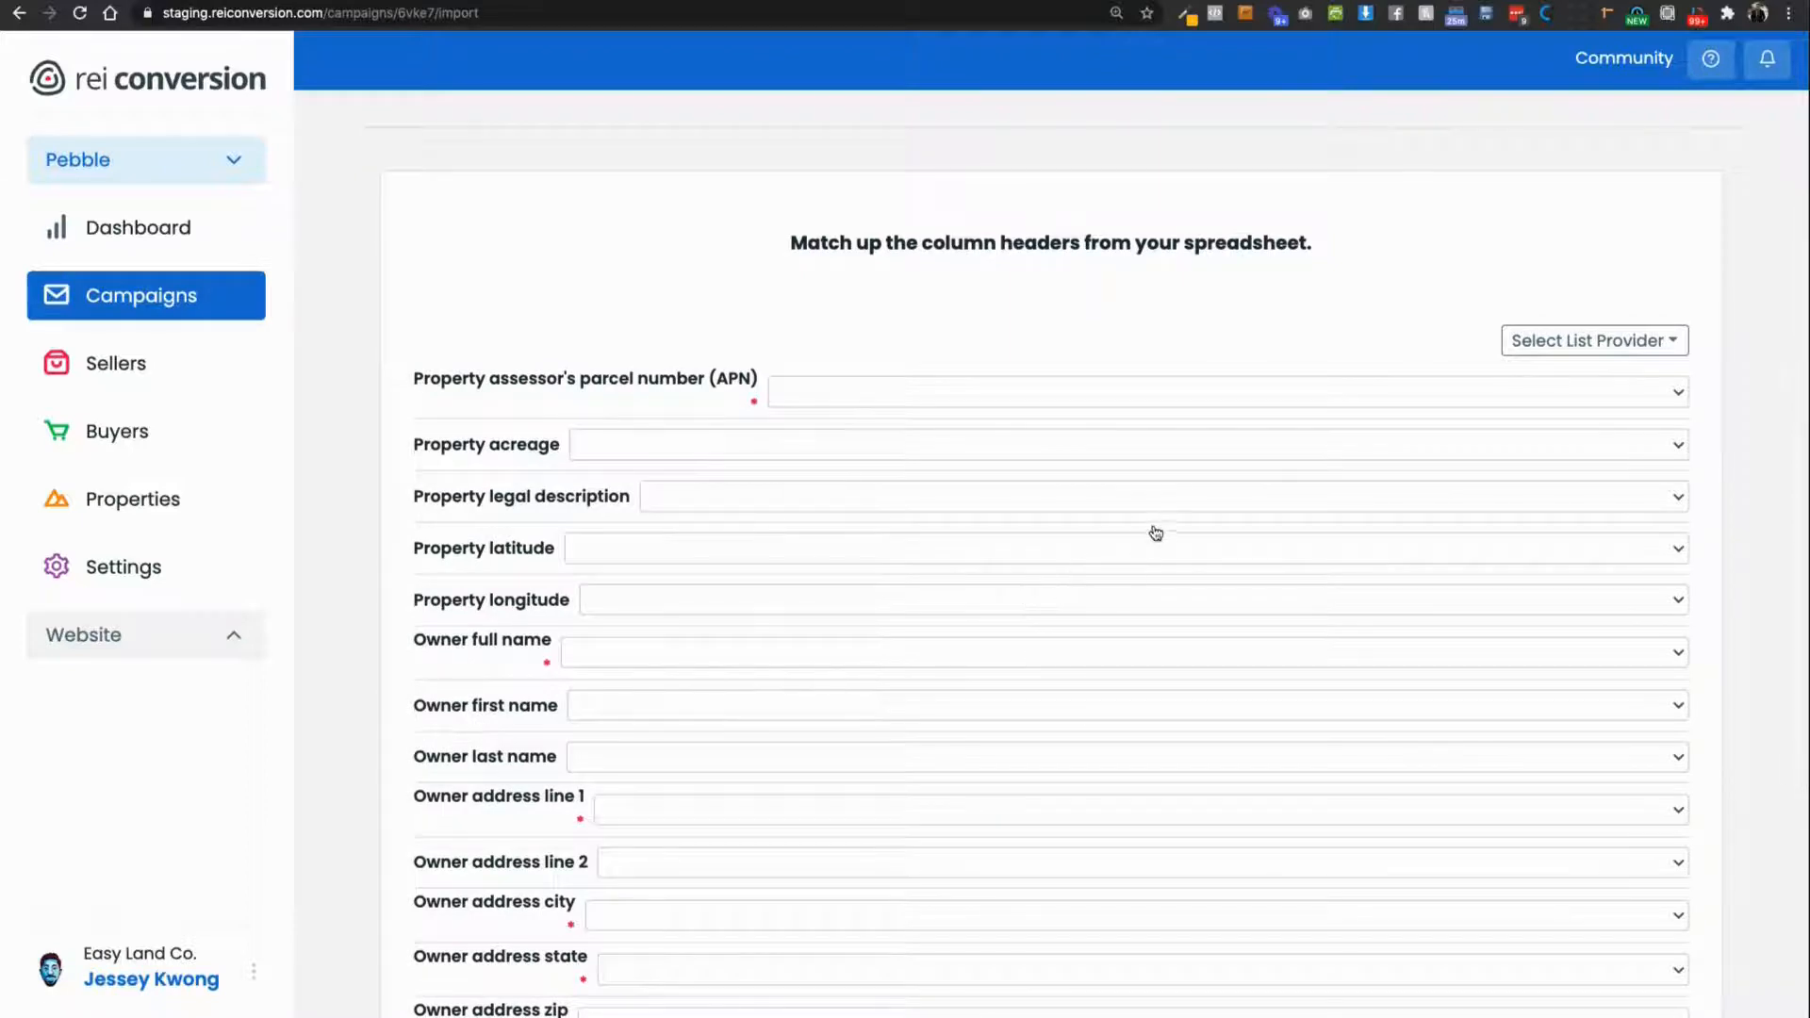
pyautogui.click(1188, 393)
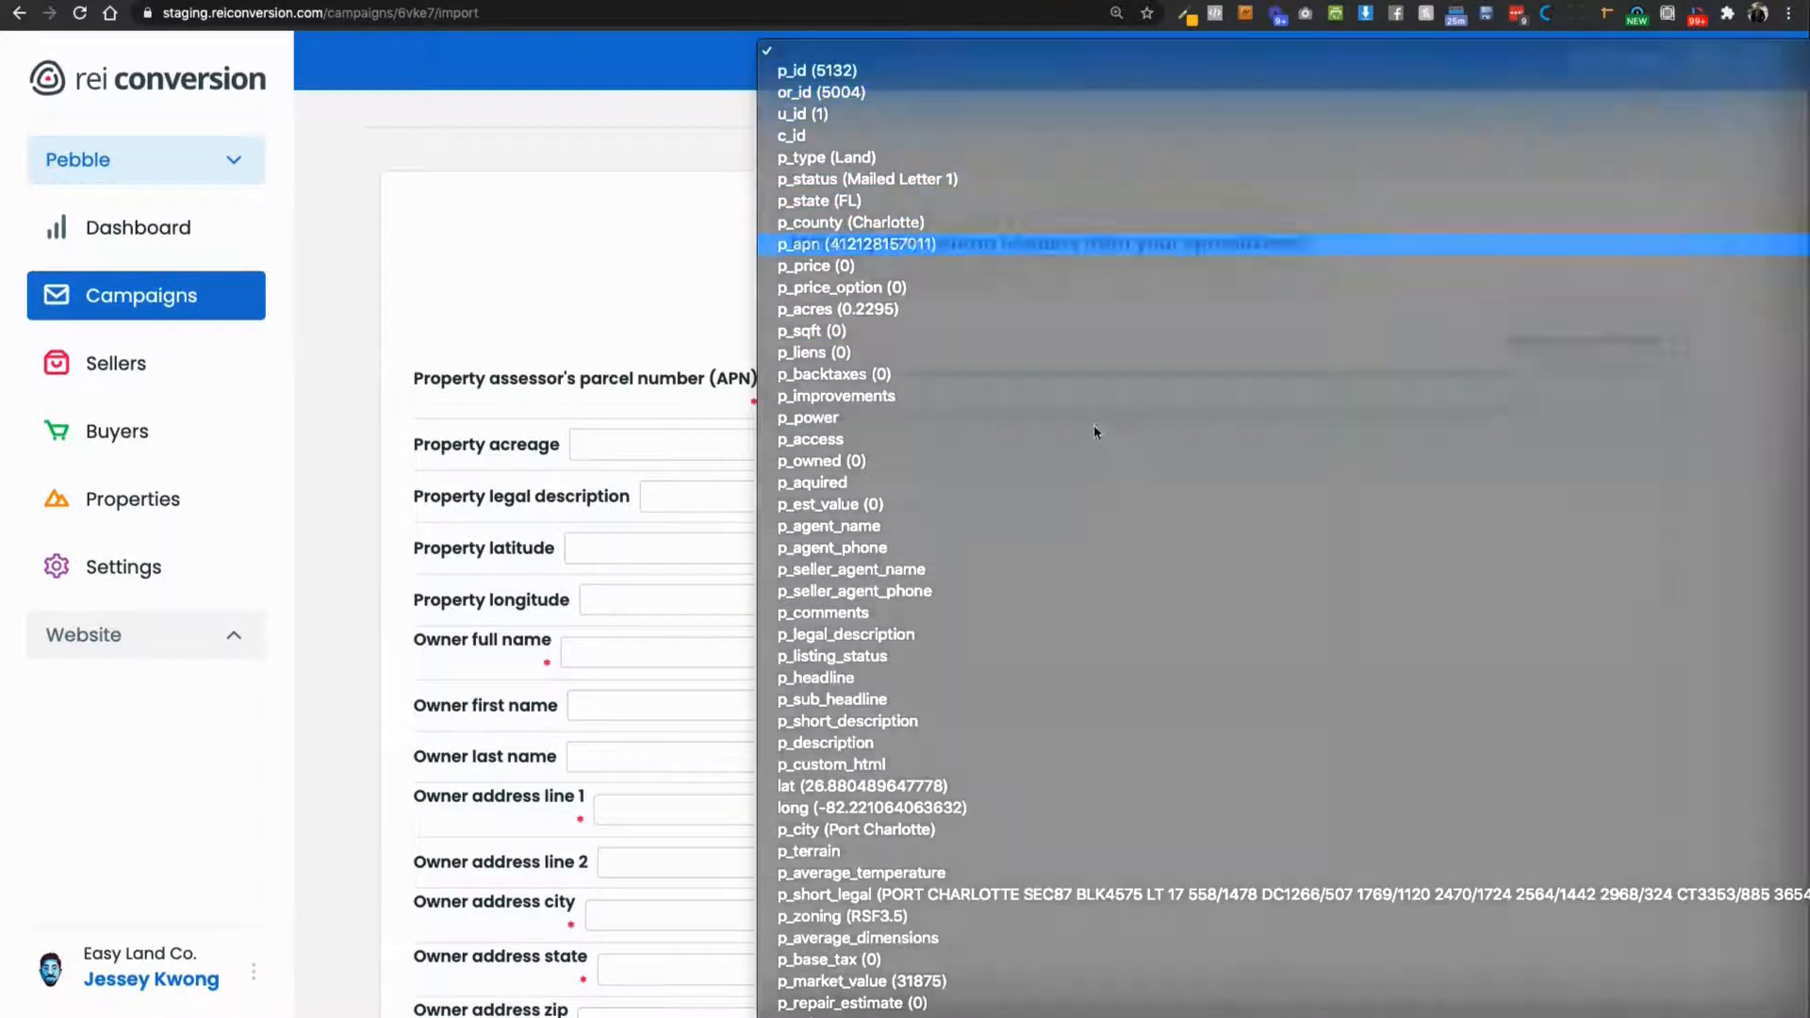
pyautogui.click(1000, 243)
# Match the property latitude to the lat column and the property longitude to the long column.
pyautogui.scroll(-3, 908, 497)
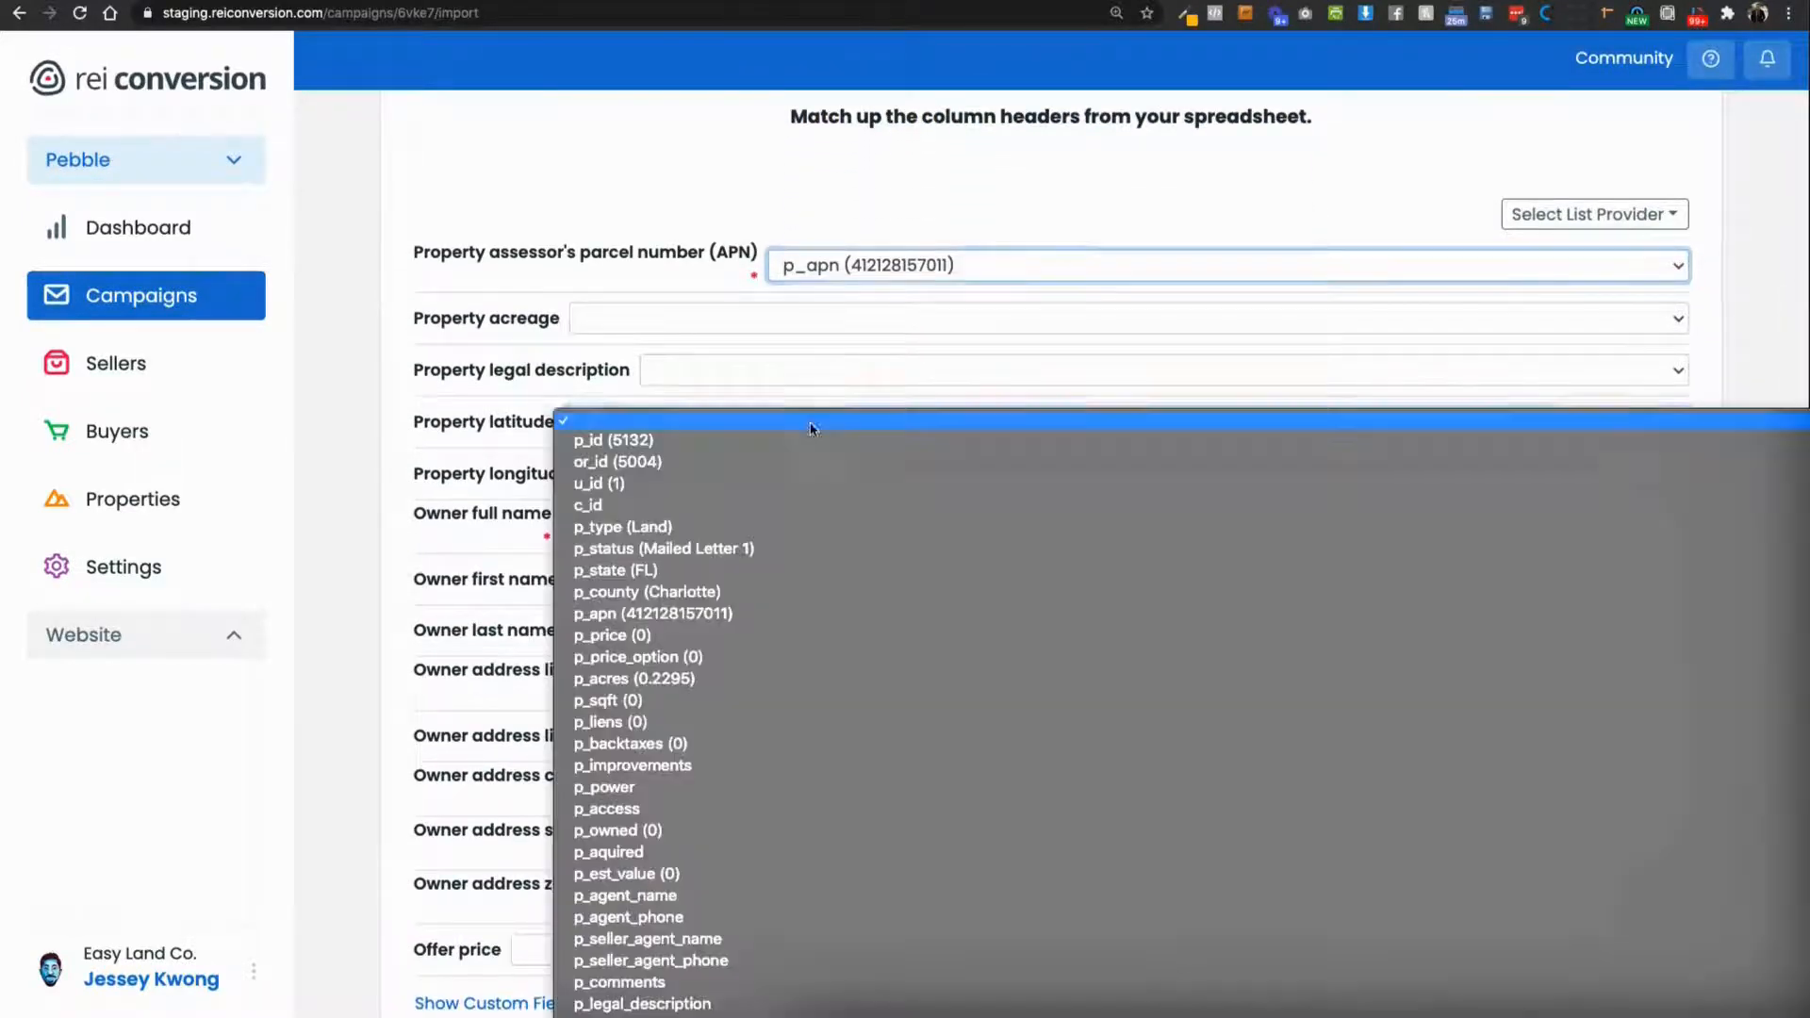
pyautogui.click(808, 430)
pyautogui.scroll(-5, 929, 588)
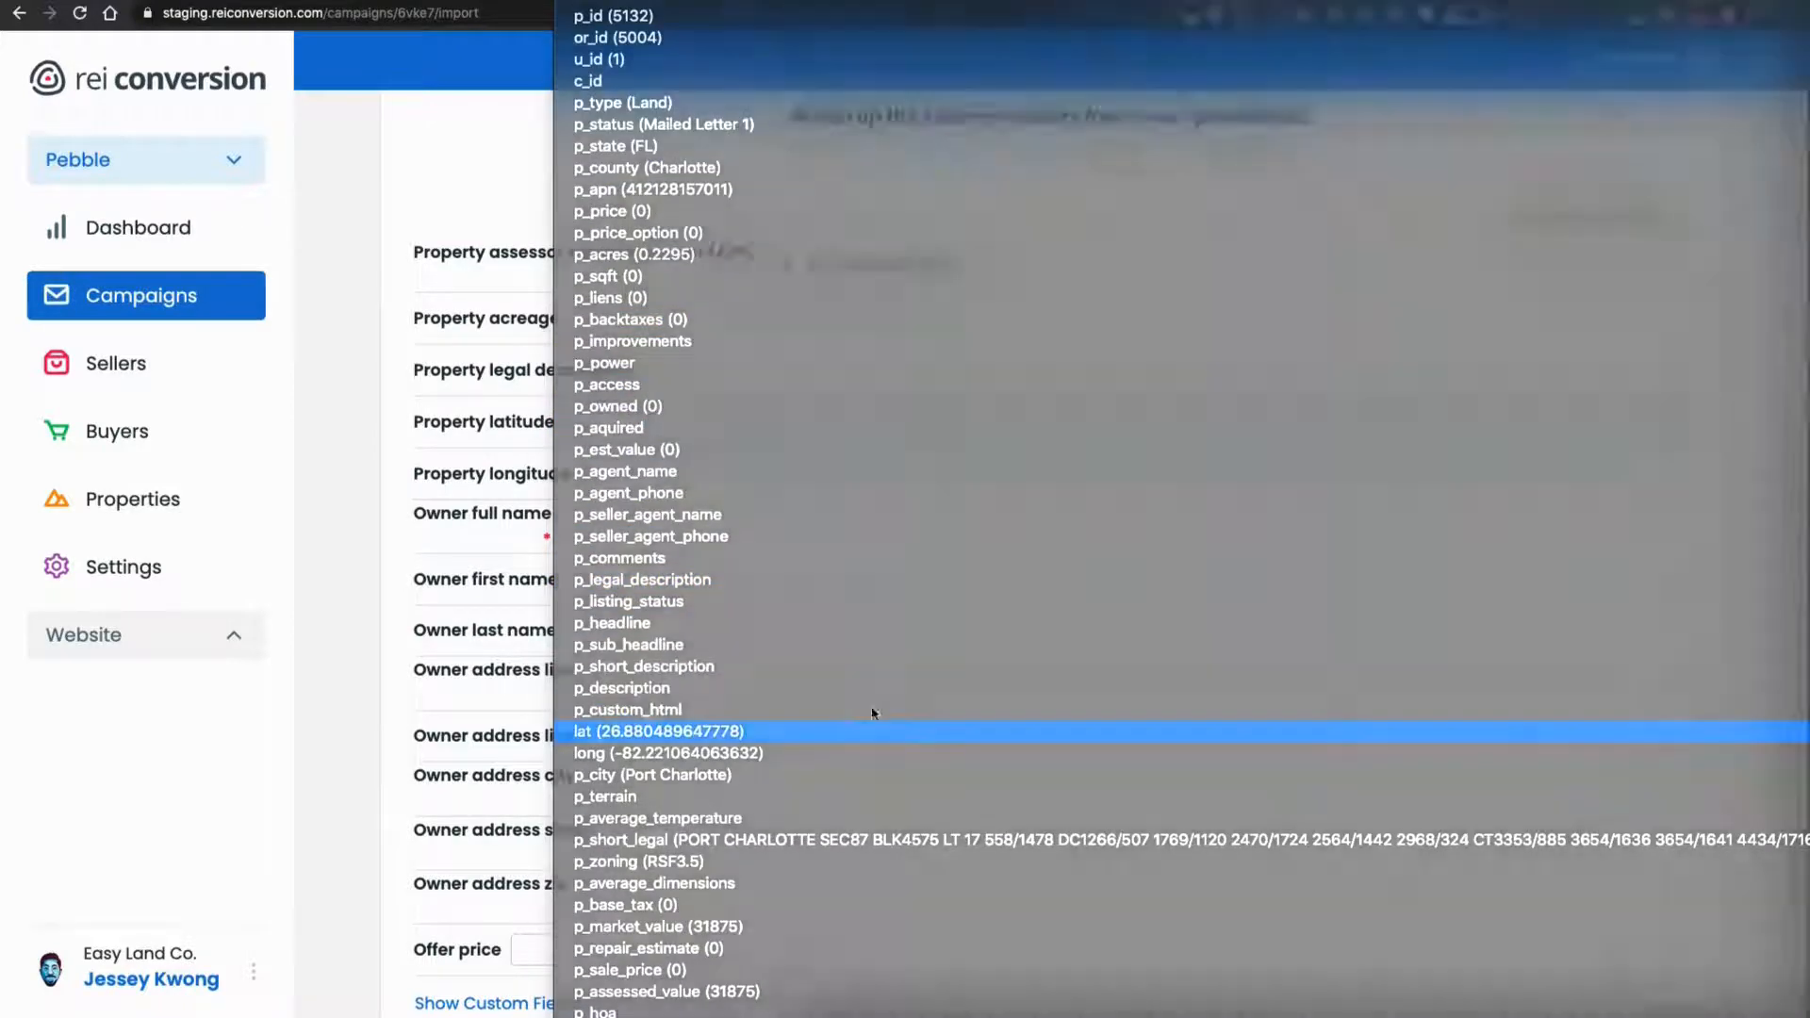
pyautogui.click(893, 730)
pyautogui.click(723, 478)
pyautogui.scroll(-5, 728, 809)
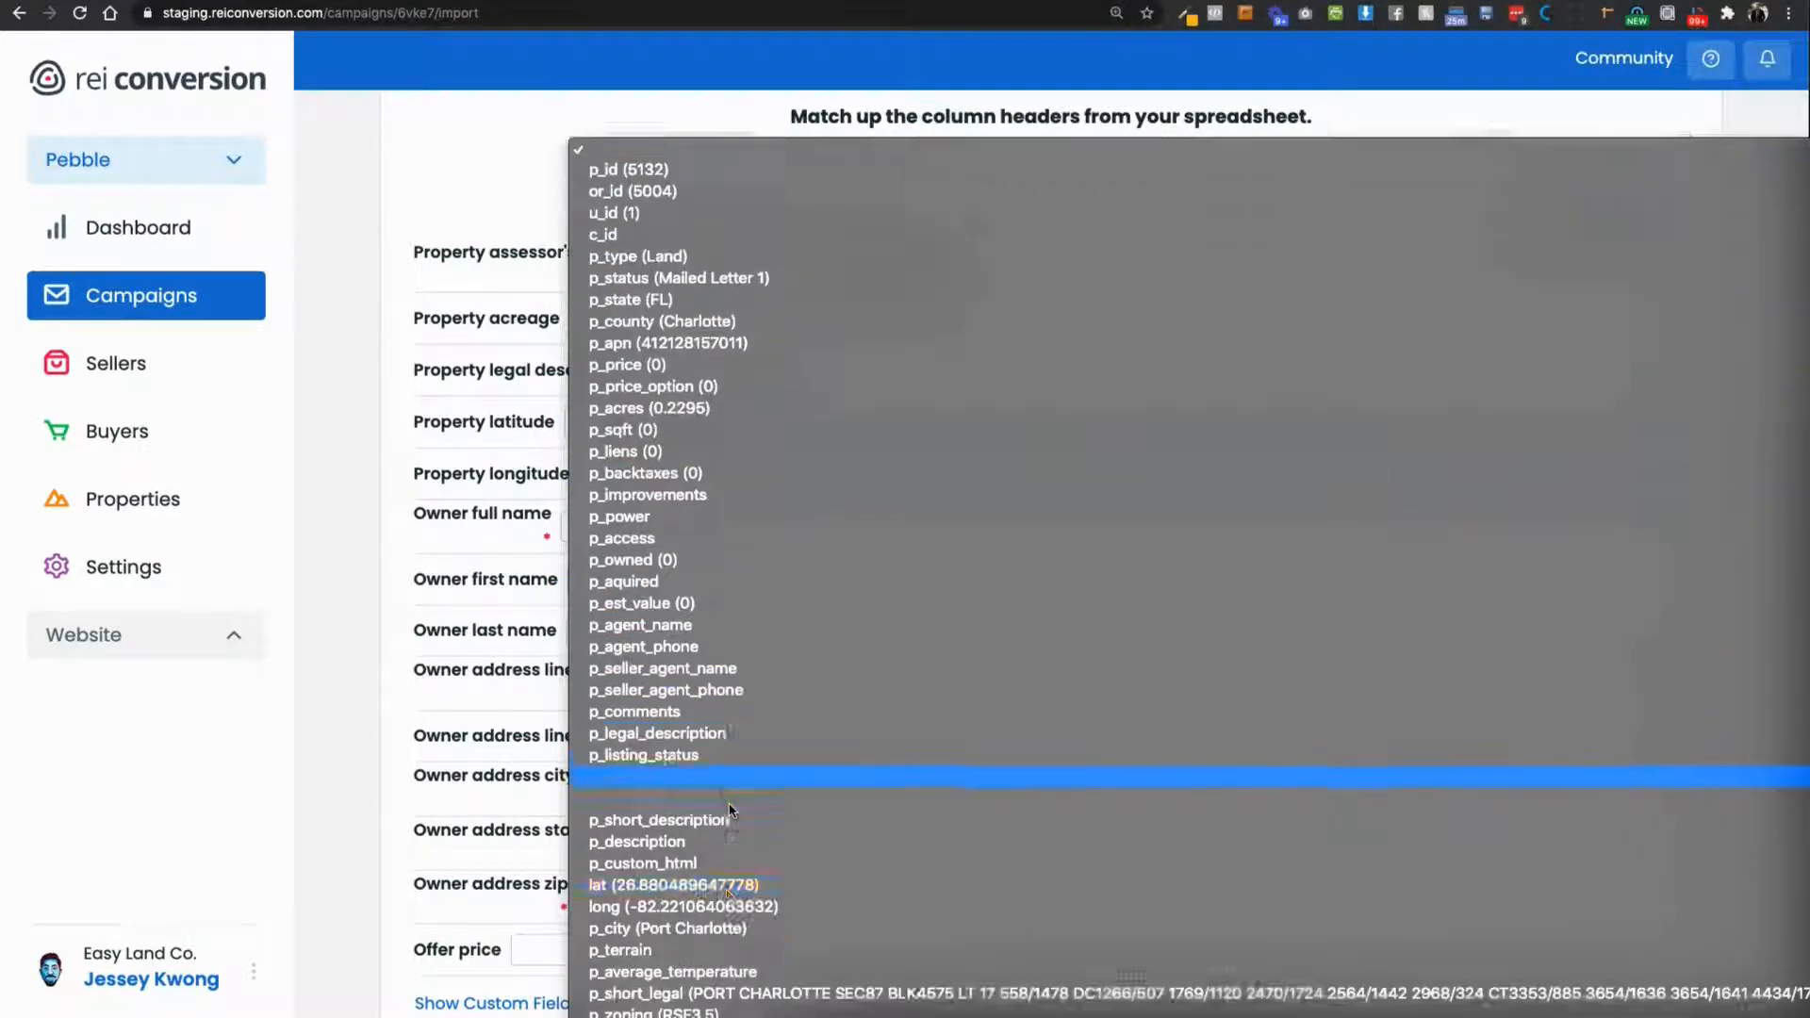
pyautogui.scroll(-1, 717, 509)
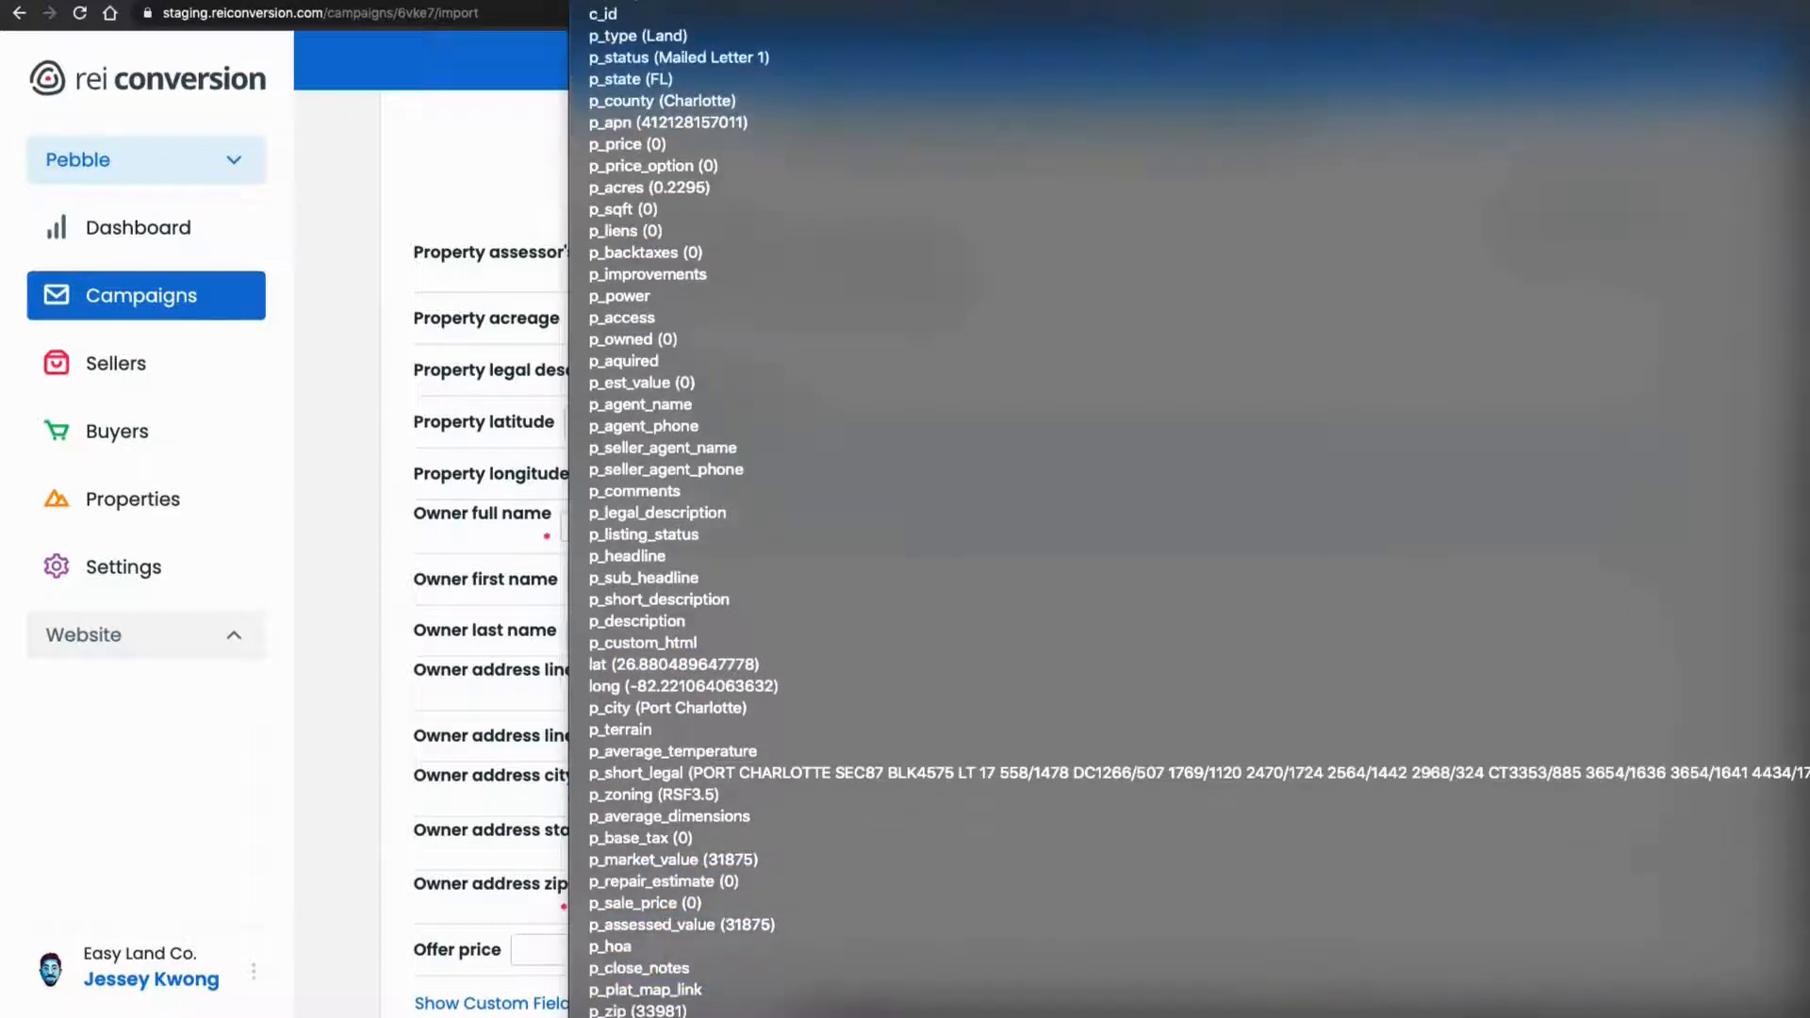
pyautogui.scroll(-5, 667, 902)
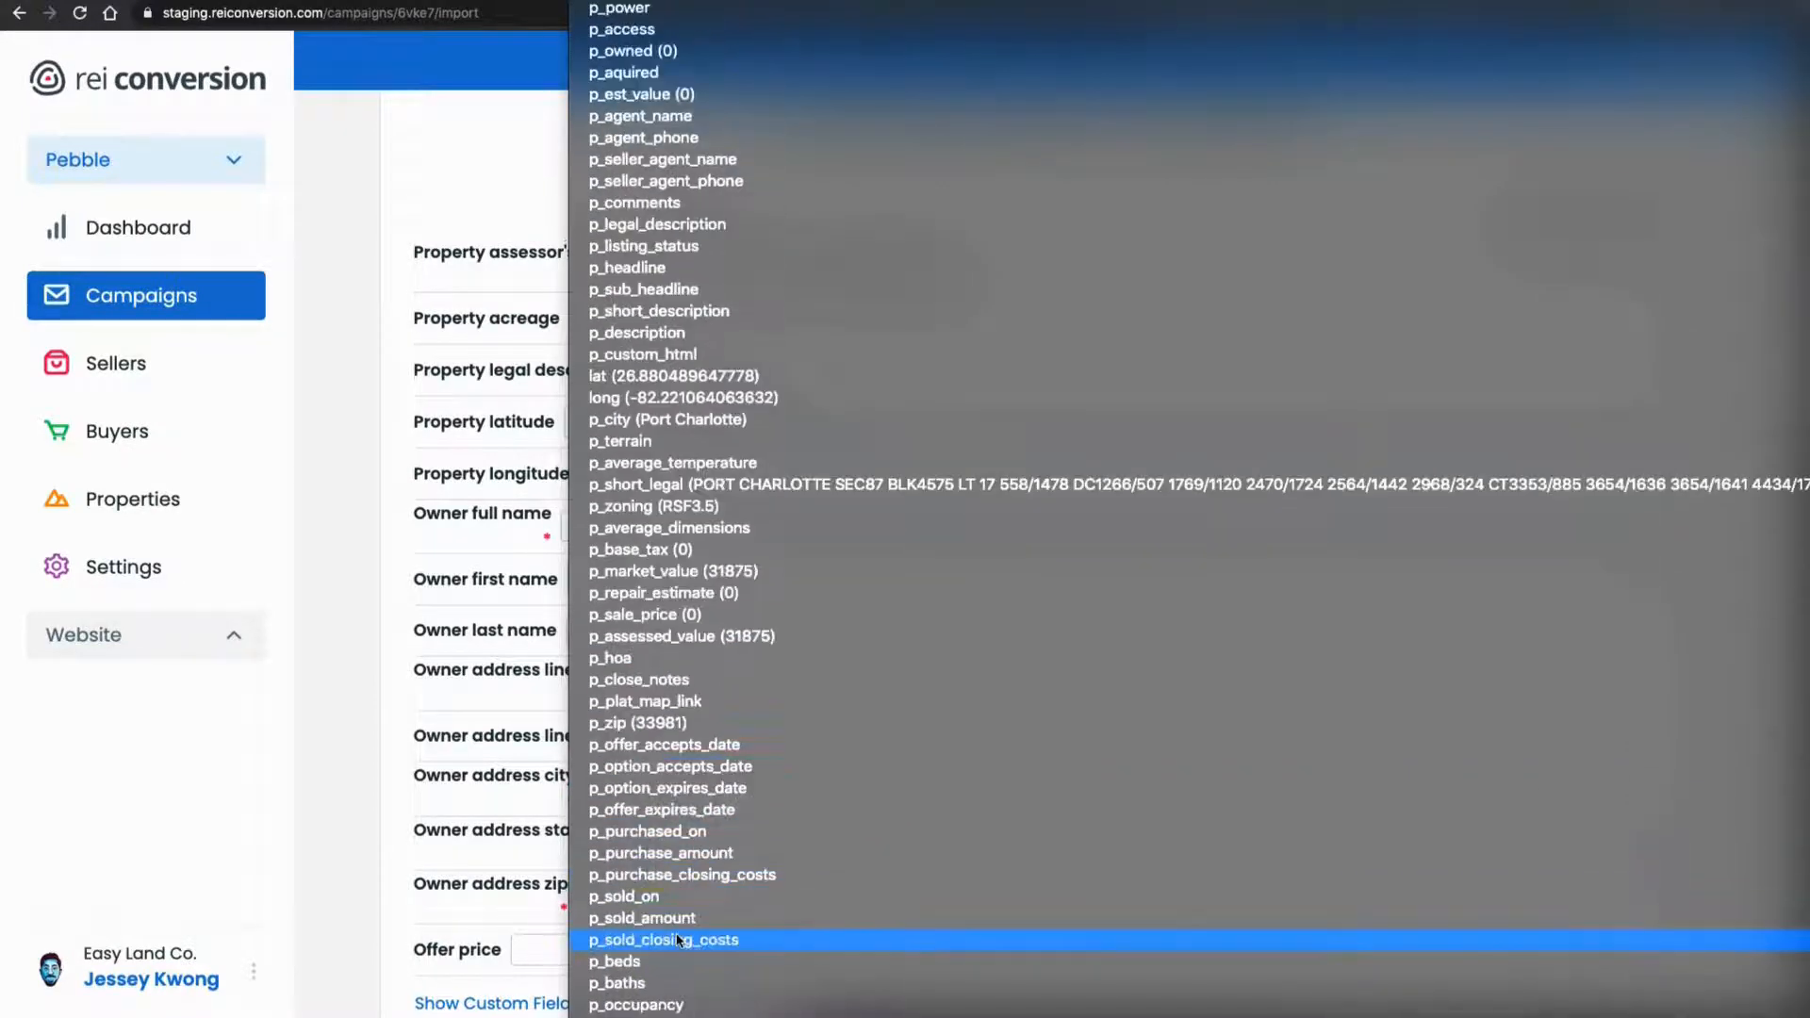
pyautogui.scroll(3, 667, 903)
pyautogui.click(702, 567)
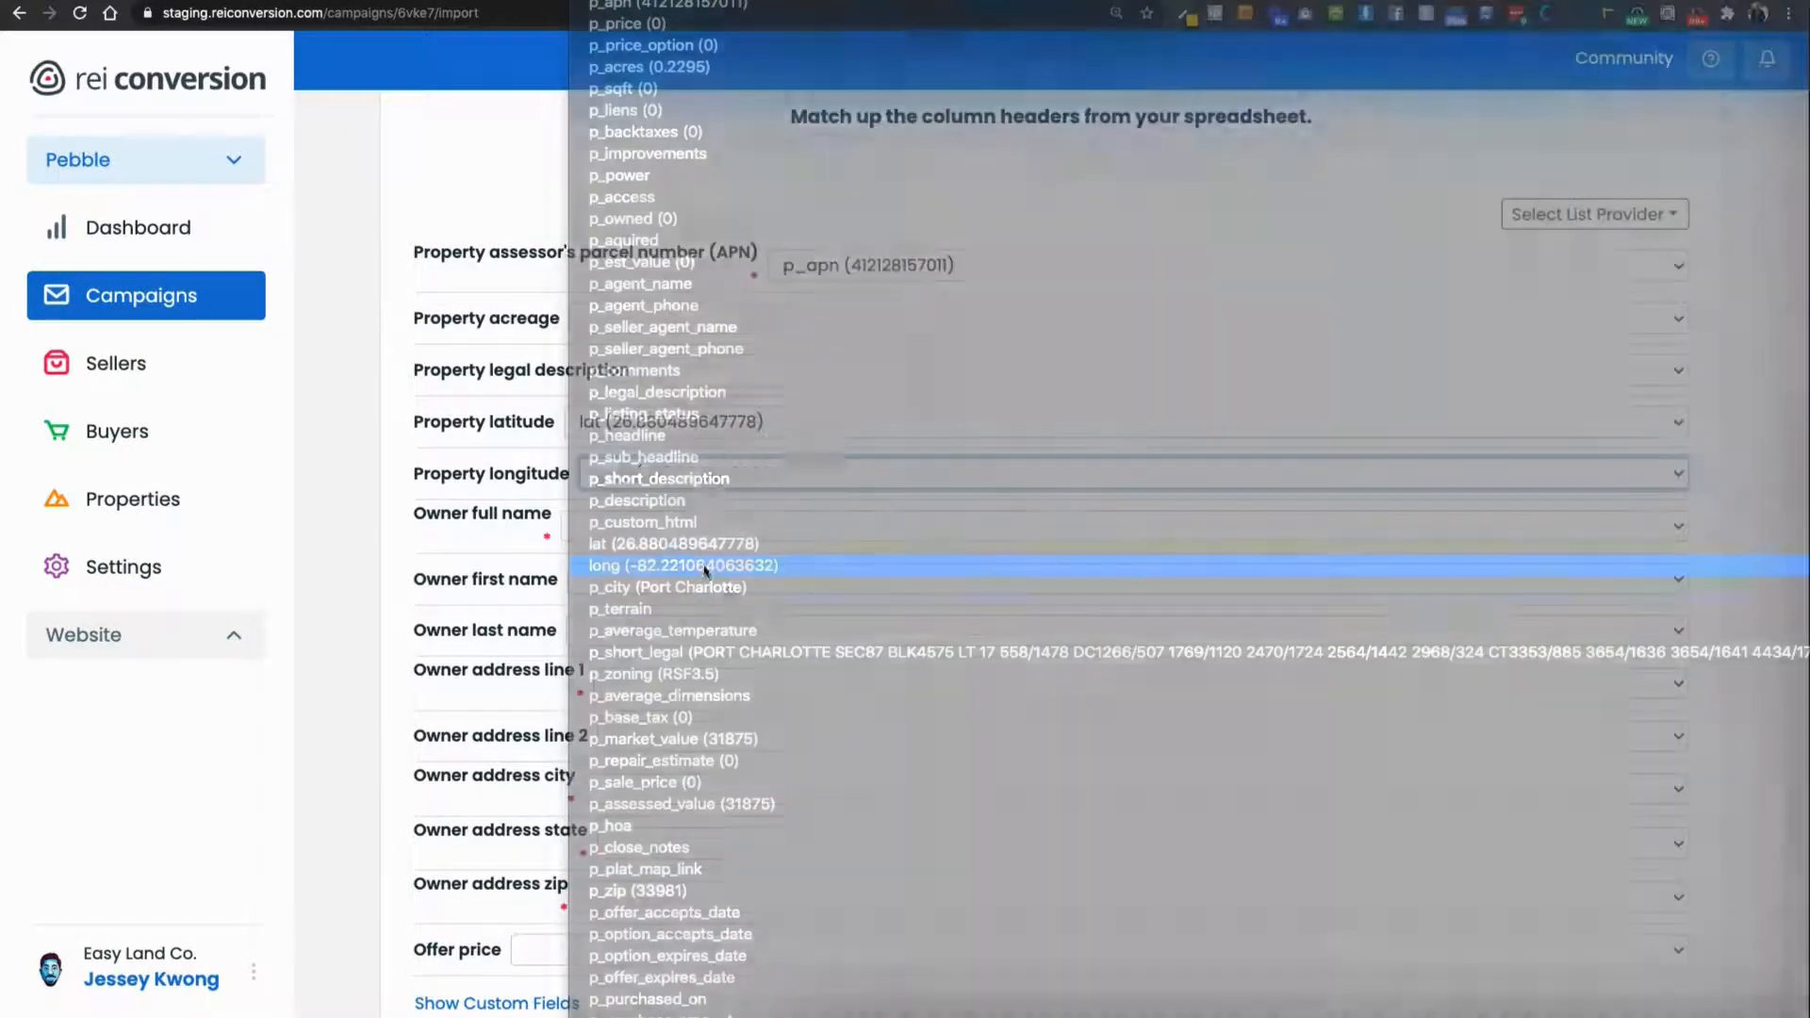
# Match the owner full name to the spreadsheet's full name column.
pyautogui.click(660, 516)
pyautogui.scroll(-10, 693, 839)
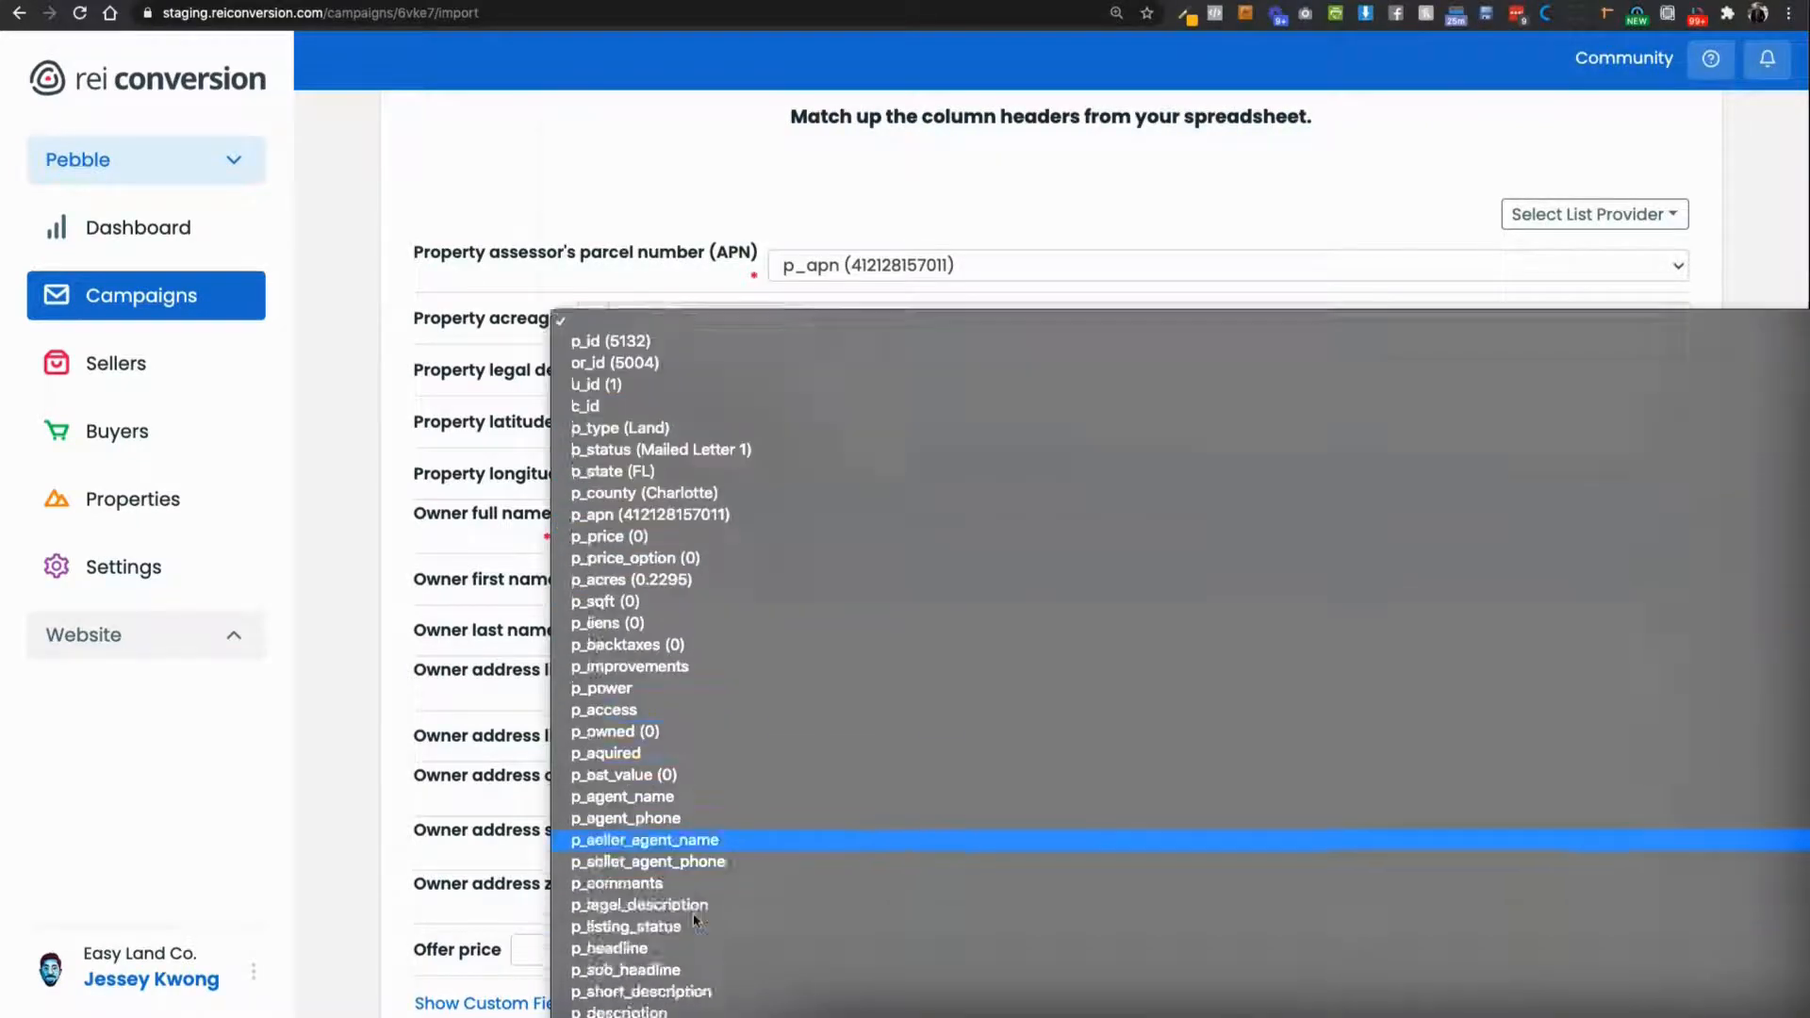
pyautogui.scroll(-15, 695, 920)
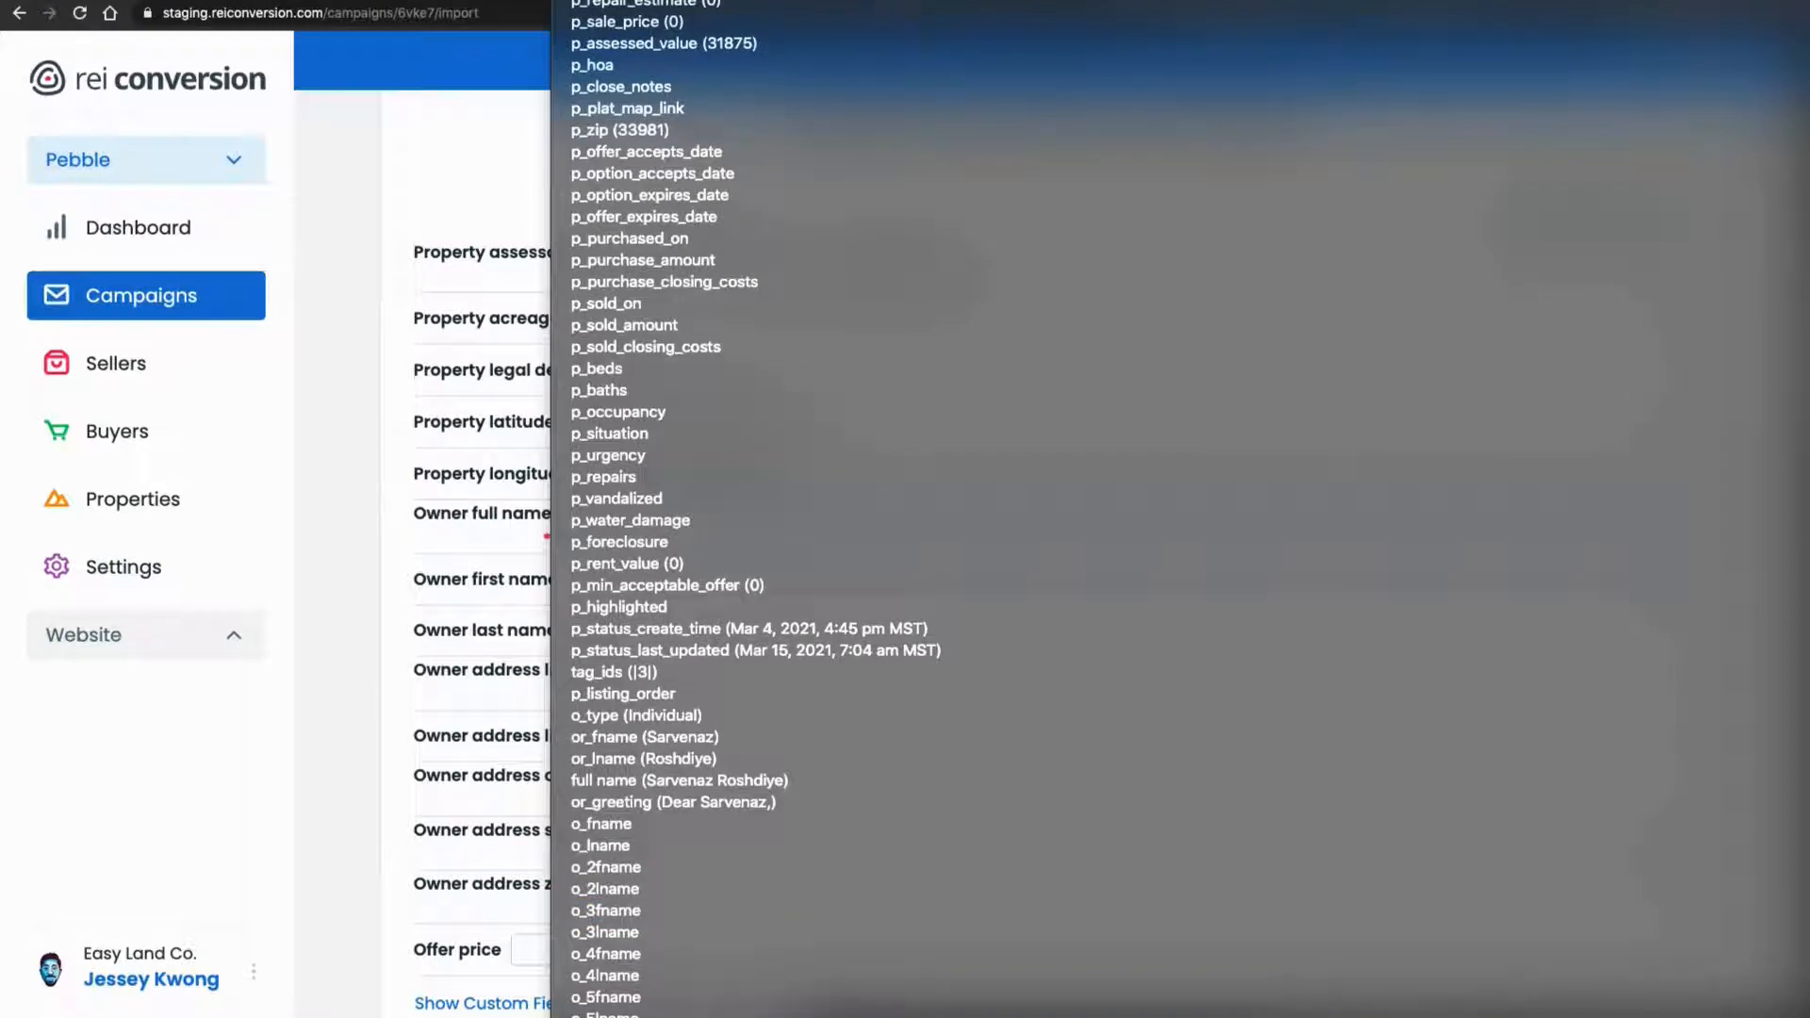
pyautogui.click(683, 779)
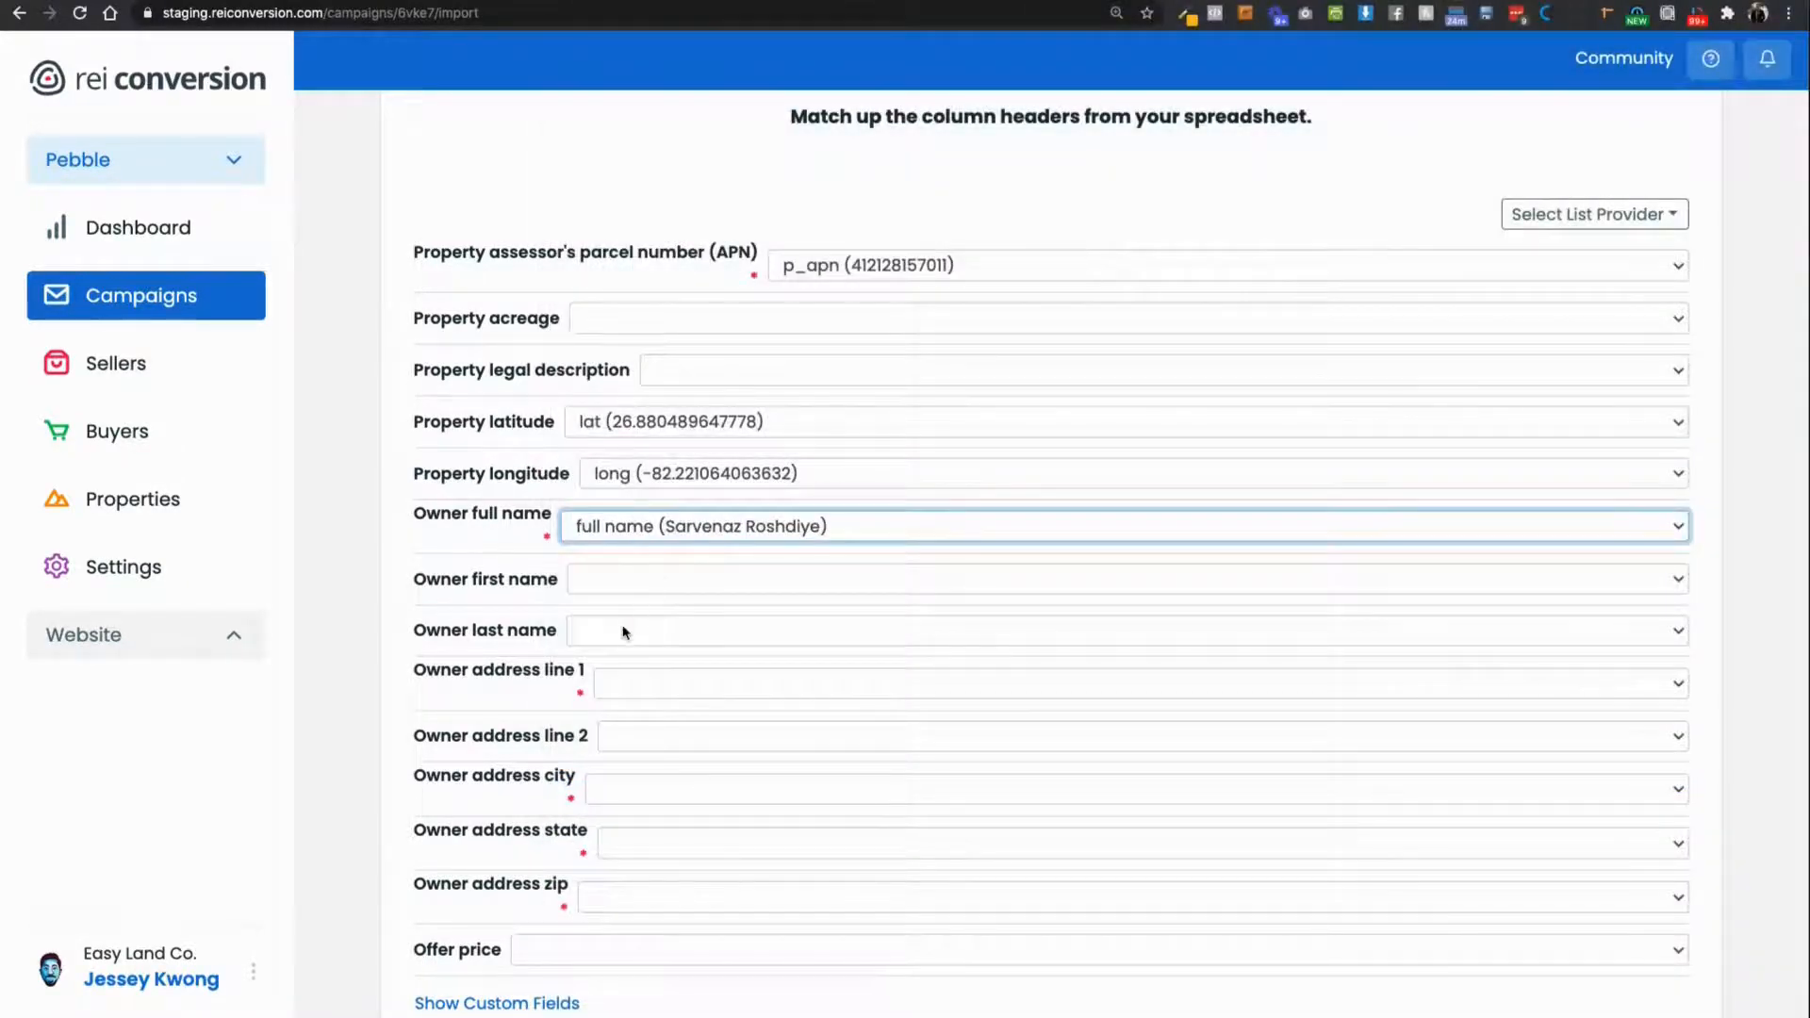
# Match the owner's address line 1, city, state and zip to the m_address, m_city, m_state and m_zip columns.
pyautogui.click(641, 685)
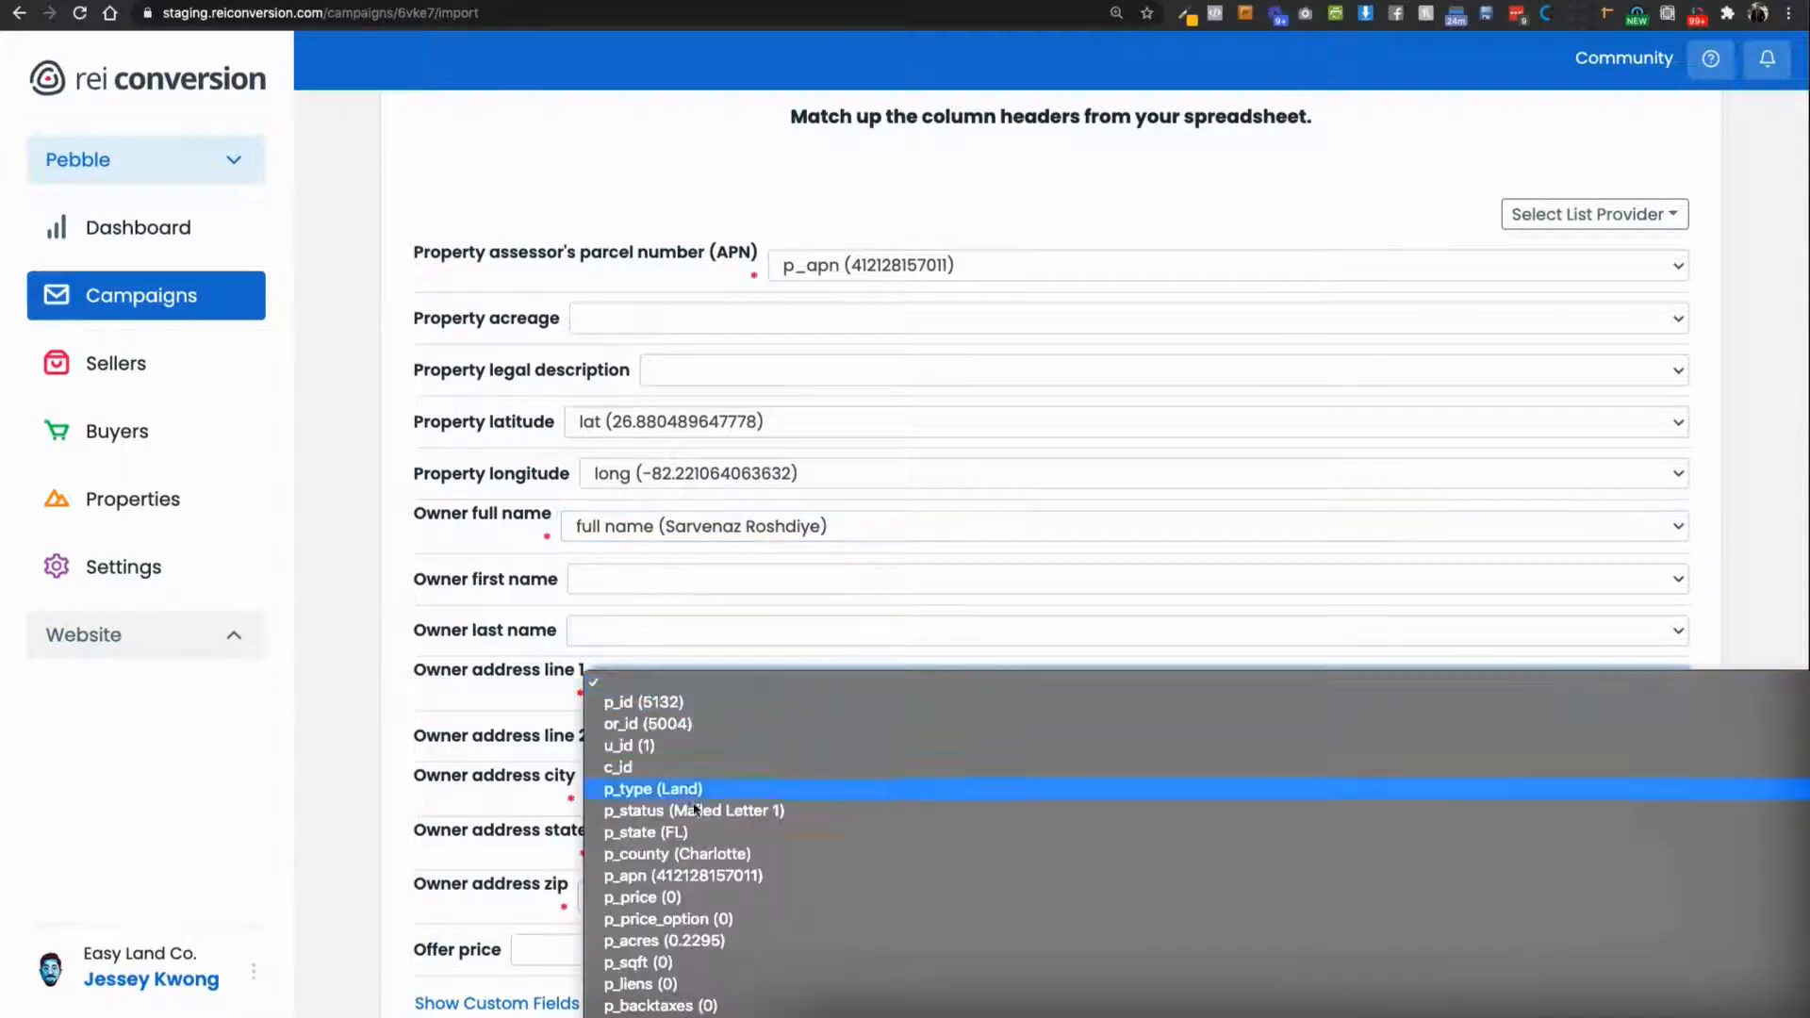
pyautogui.scroll(-10, 679, 792)
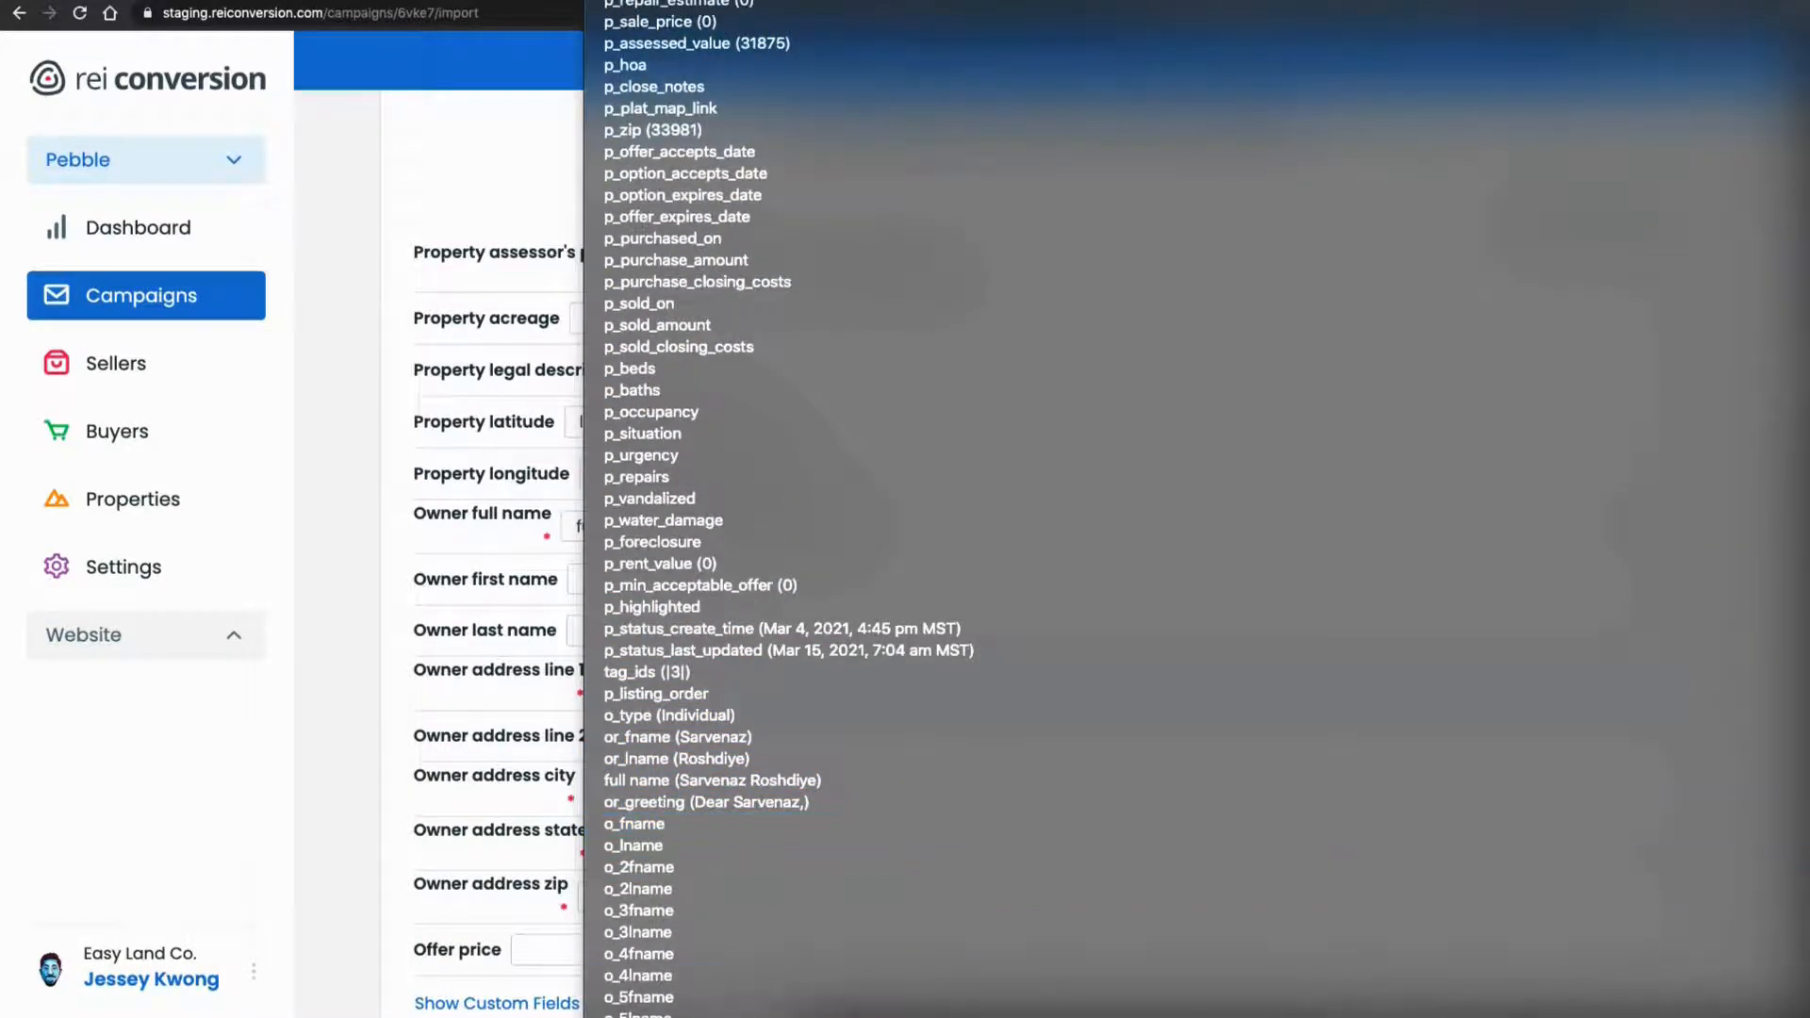
pyautogui.click(660, 1016)
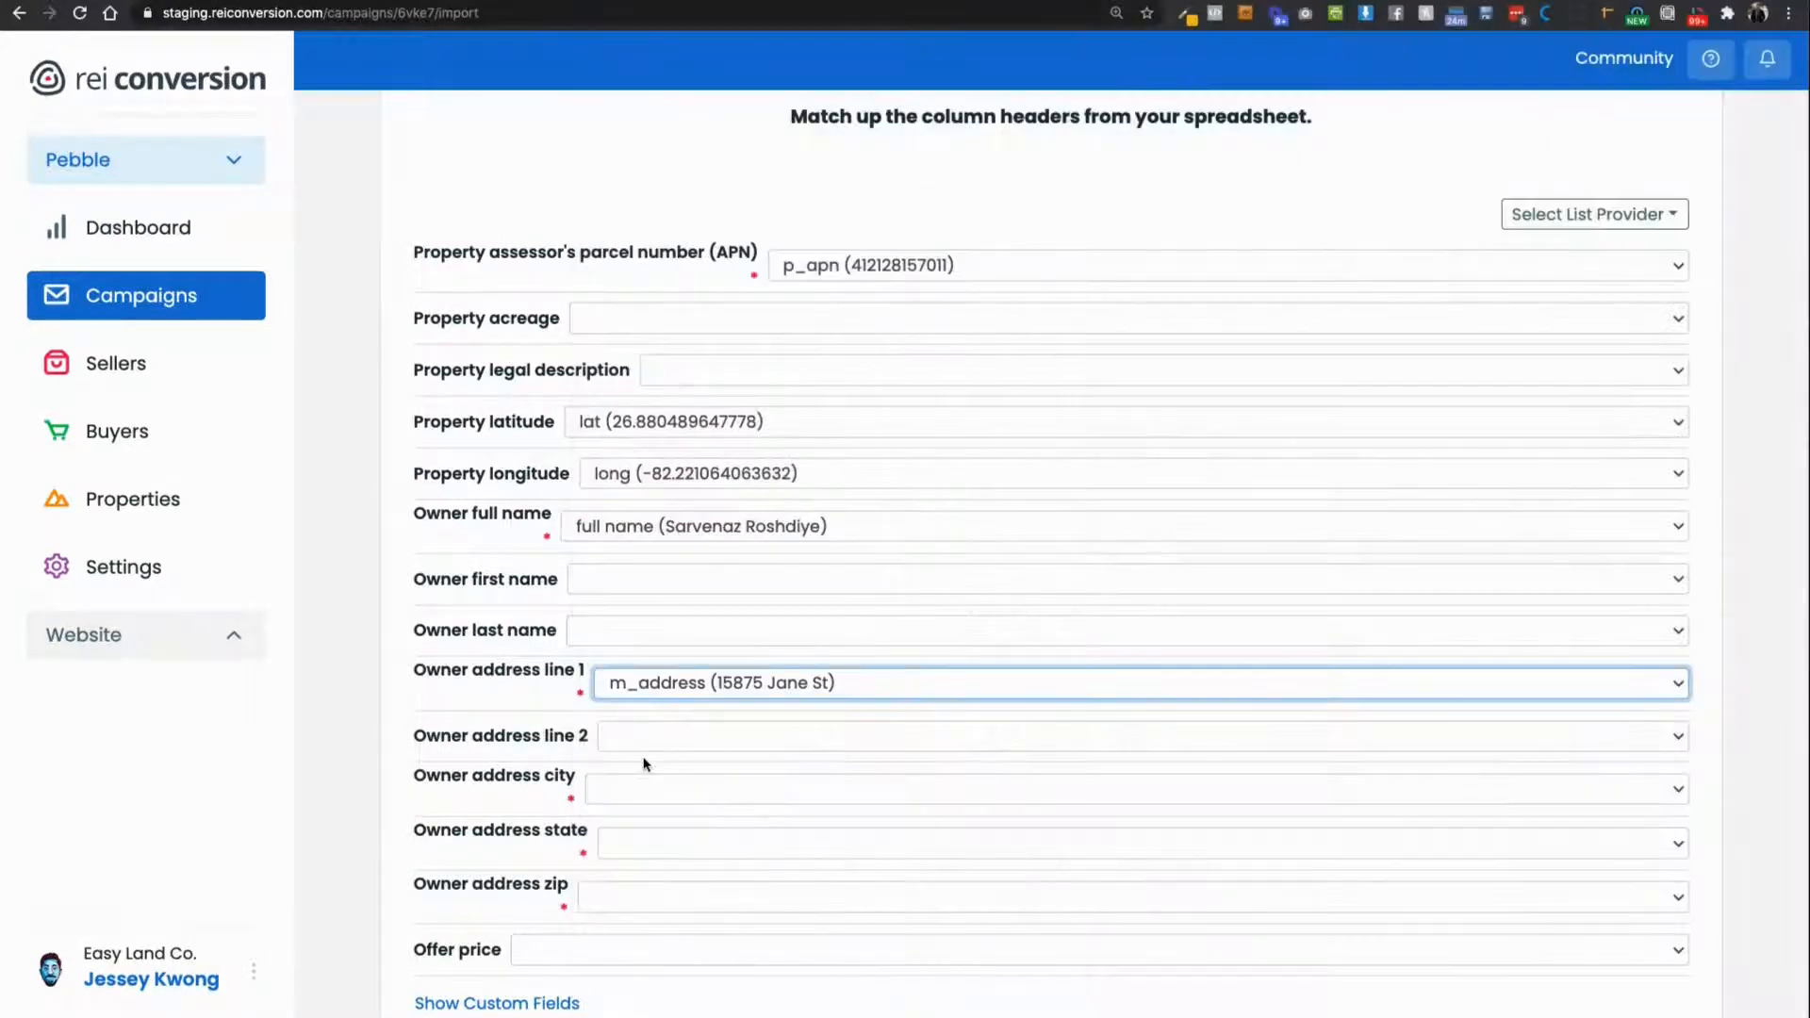
pyautogui.scroll(-2, 630, 791)
pyautogui.click(629, 643)
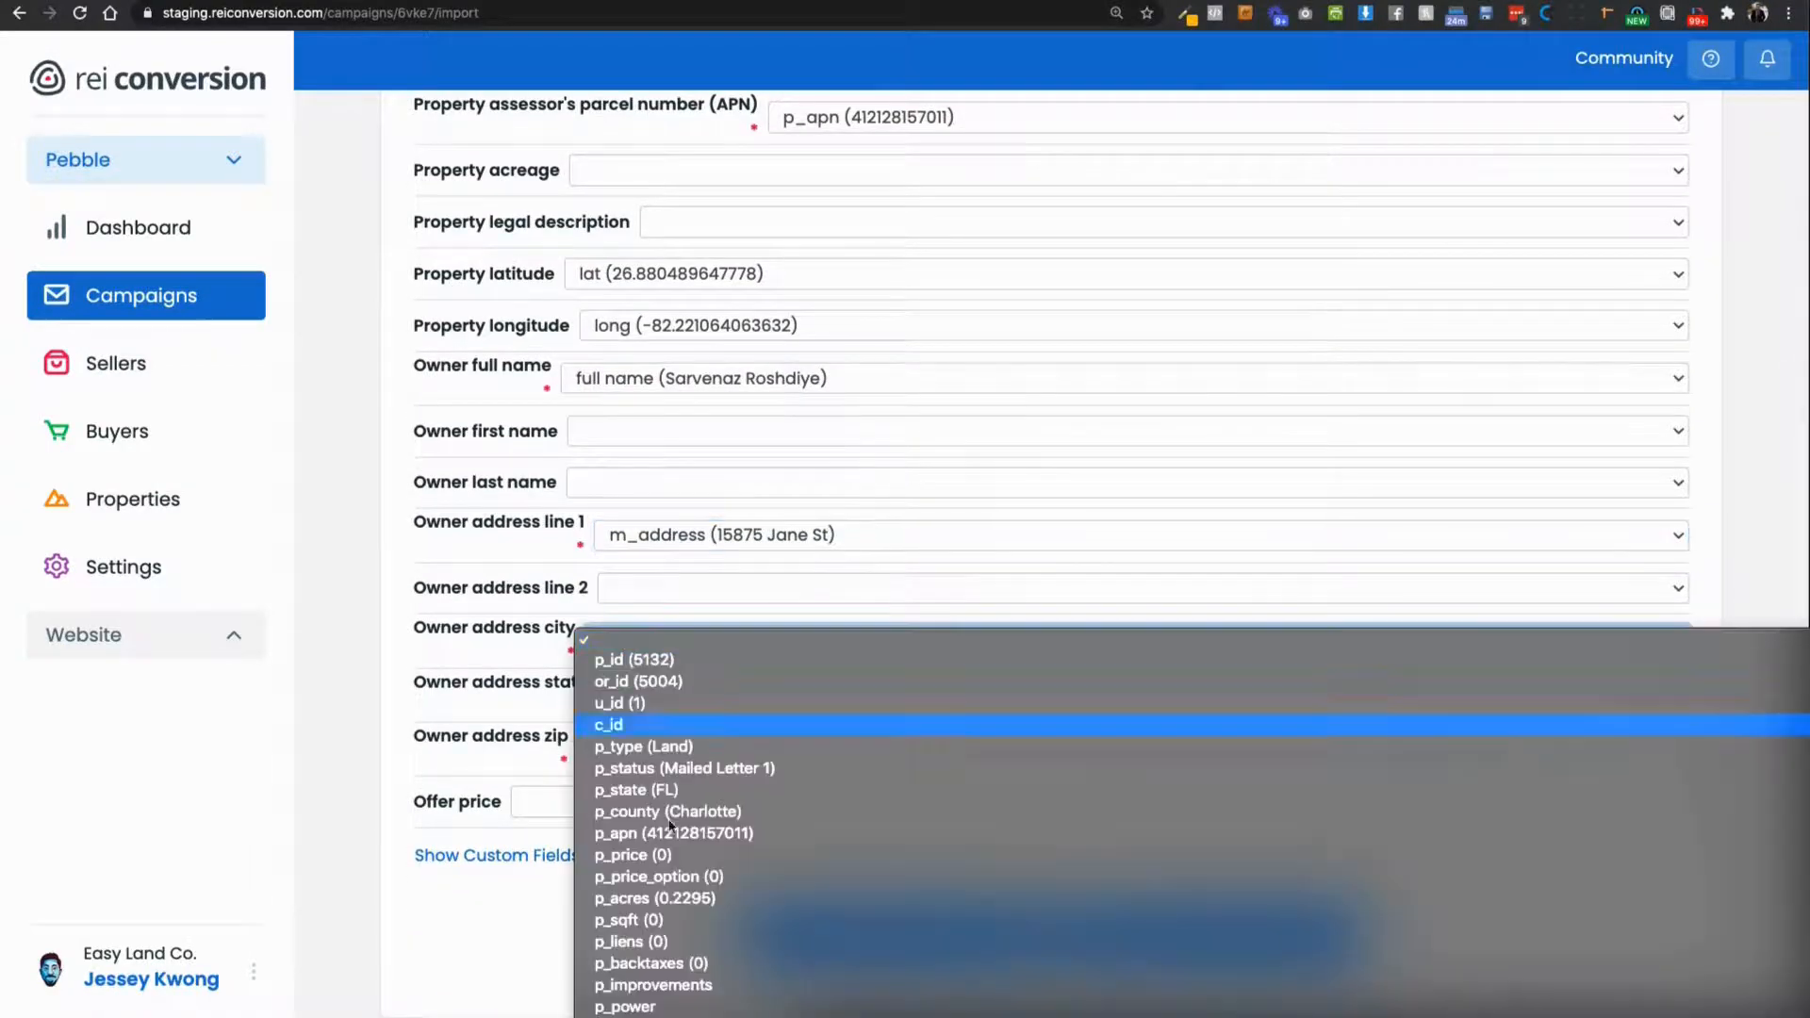
pyautogui.scroll(-10, 666, 768)
pyautogui.click(666, 768)
pyautogui.click(696, 702)
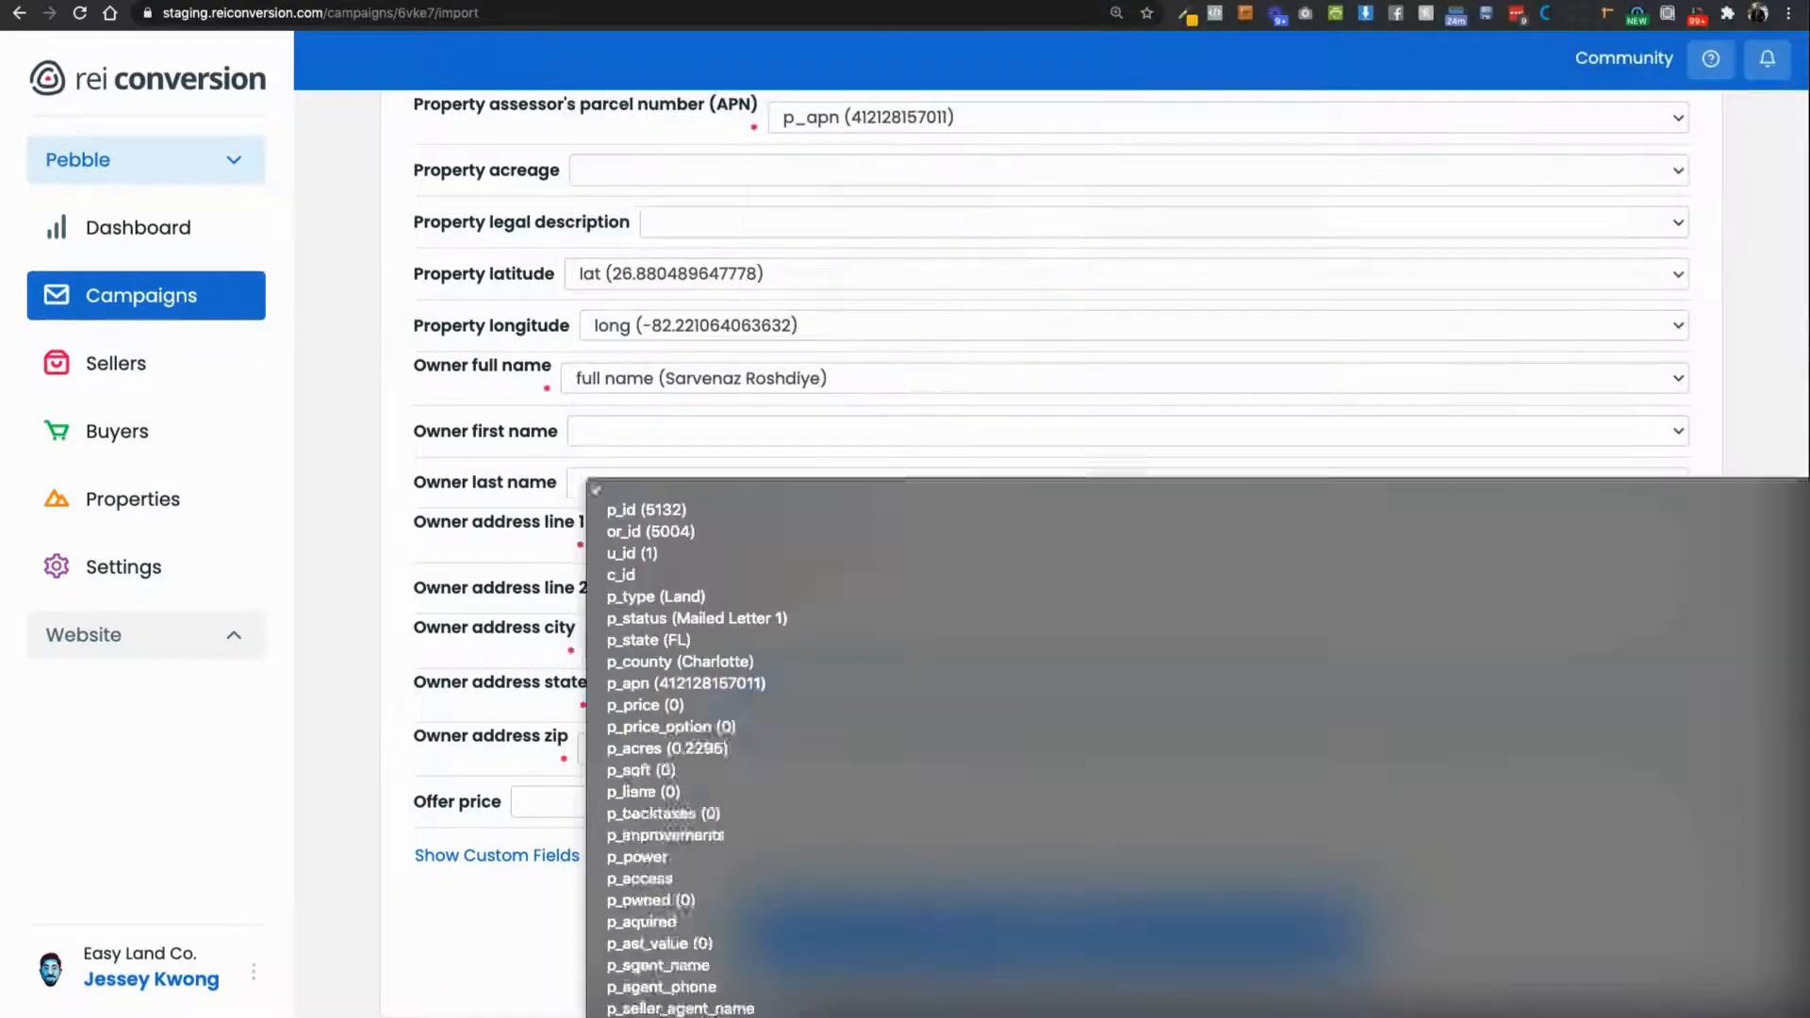
pyautogui.scroll(-10, 696, 707)
pyautogui.click(739, 857)
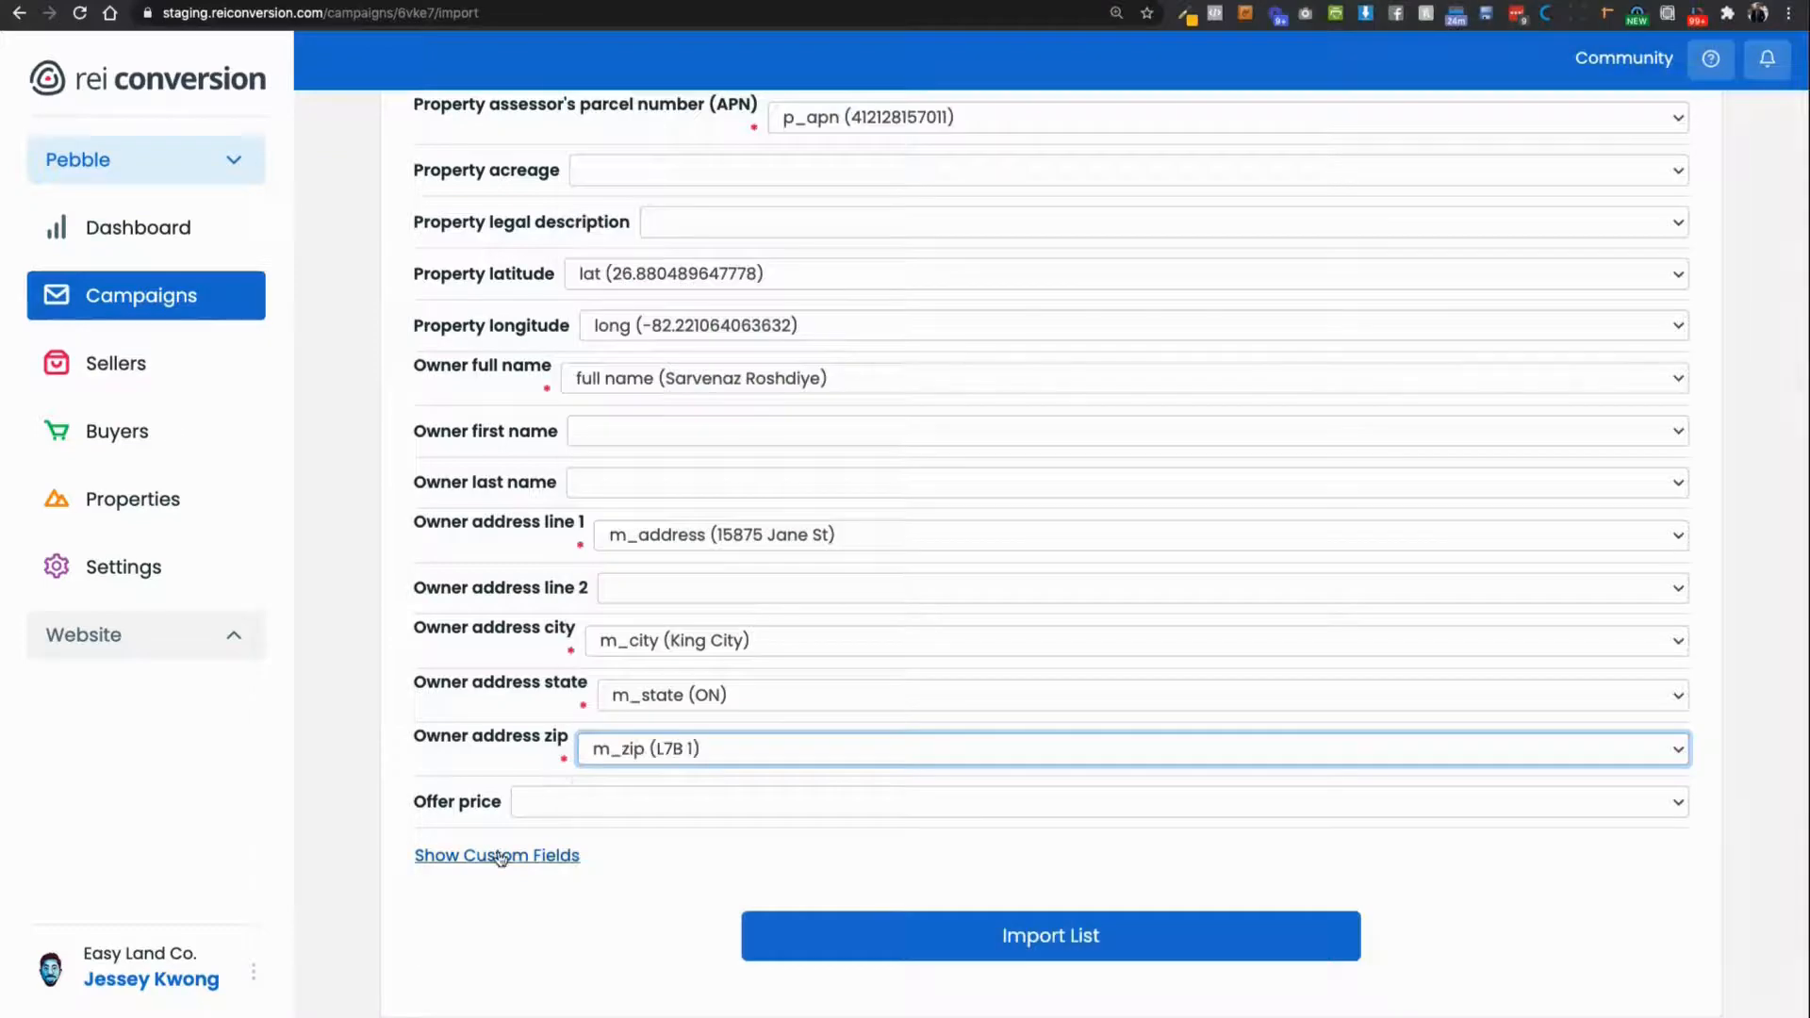
# Show the custom fields and match Details - ID Code to the p_id column.
pyautogui.click(500, 854)
pyautogui.scroll(-5, 499, 855)
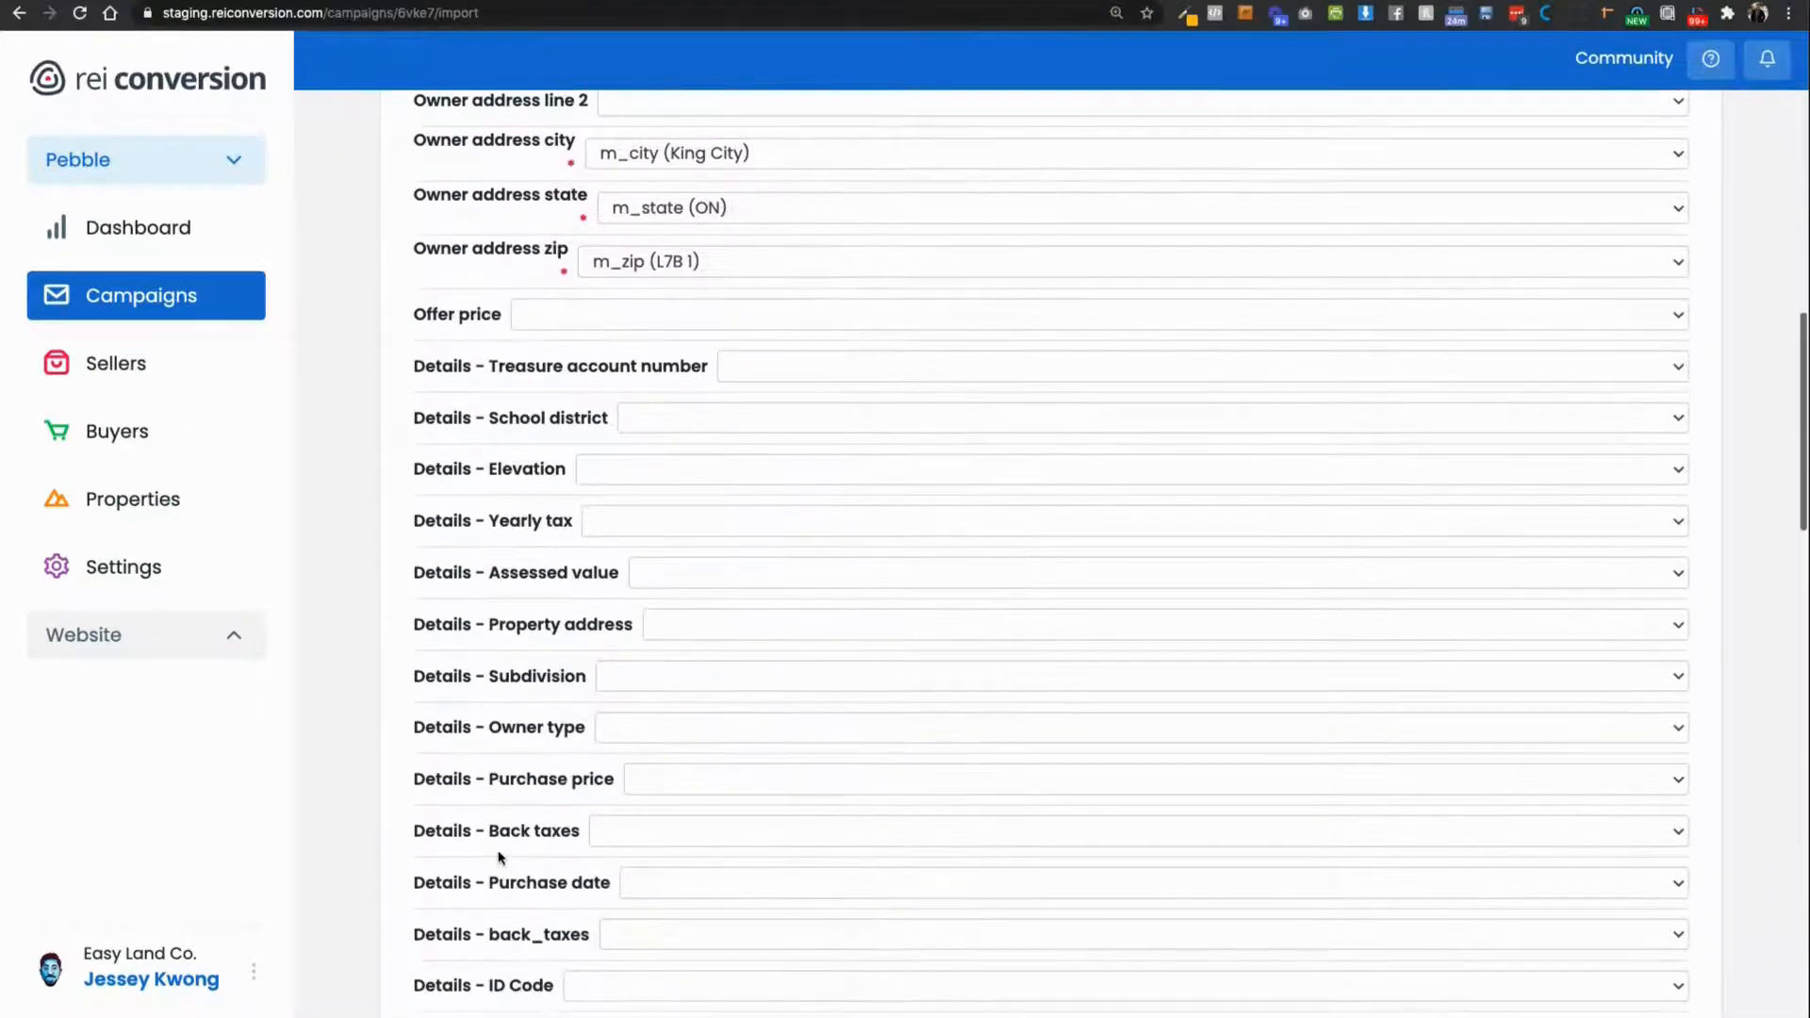
pyautogui.scroll(-3, 500, 857)
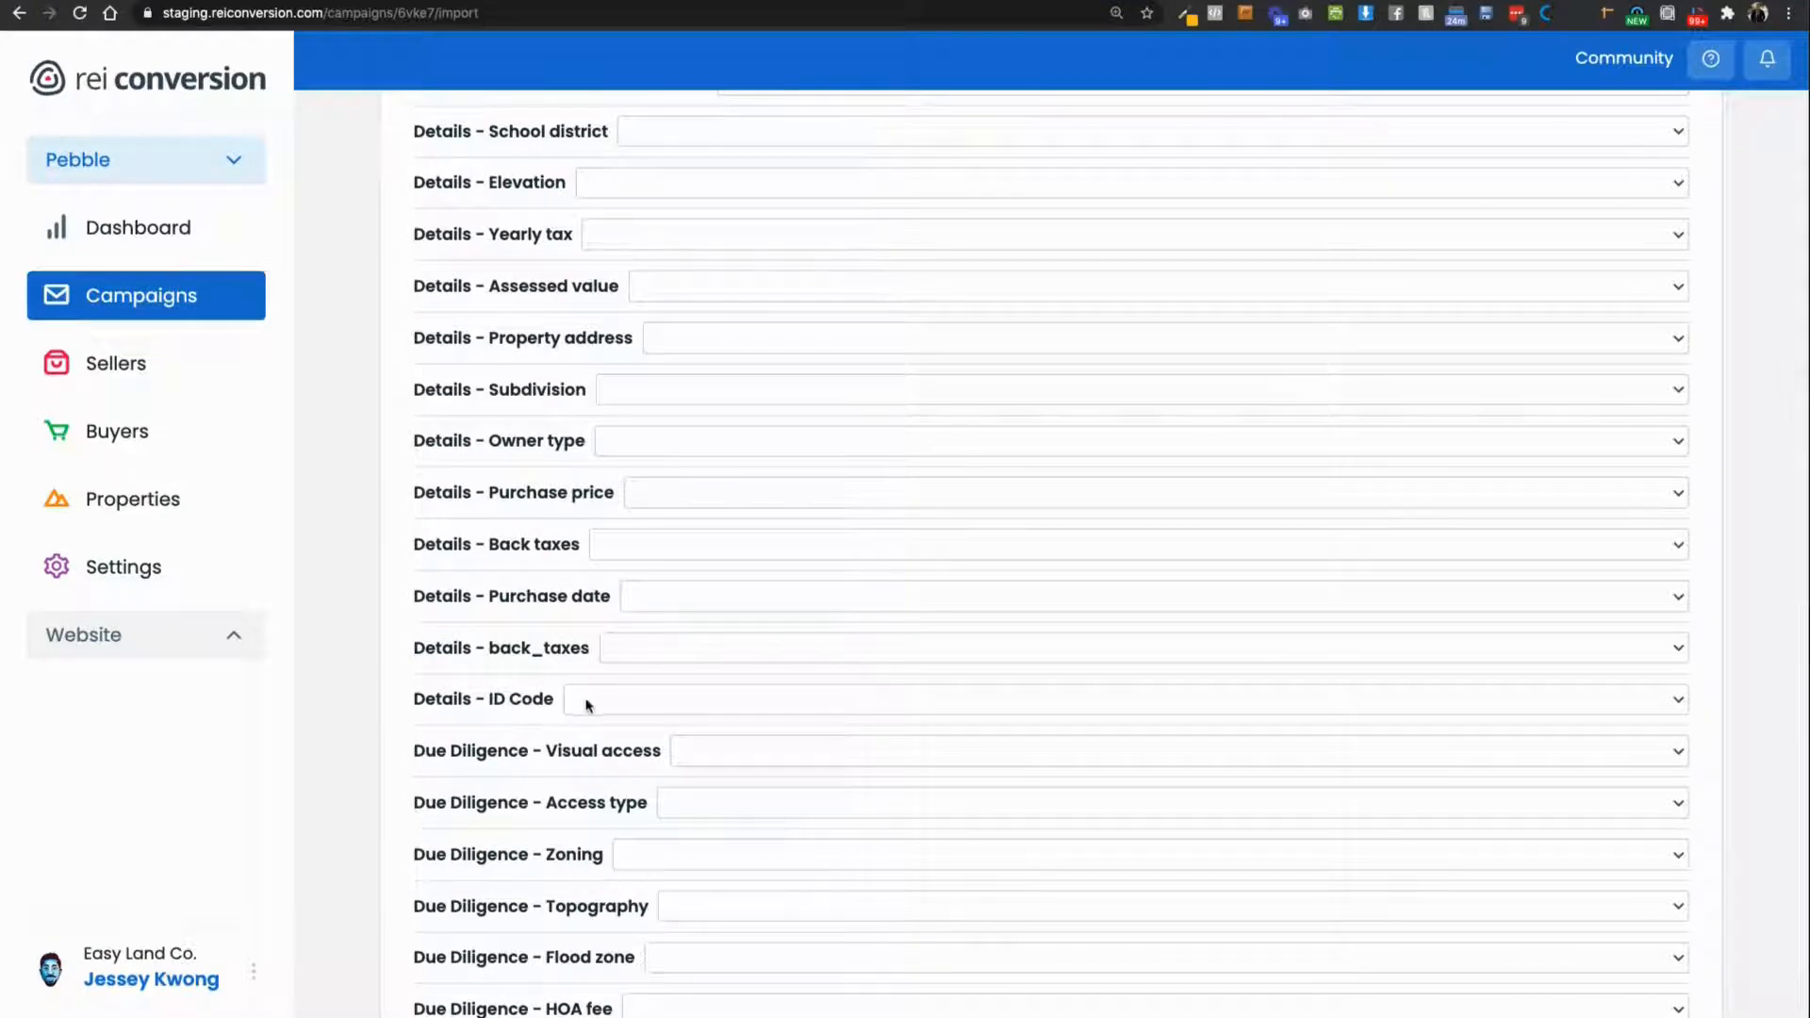
pyautogui.click(587, 703)
pyautogui.click(565, 706)
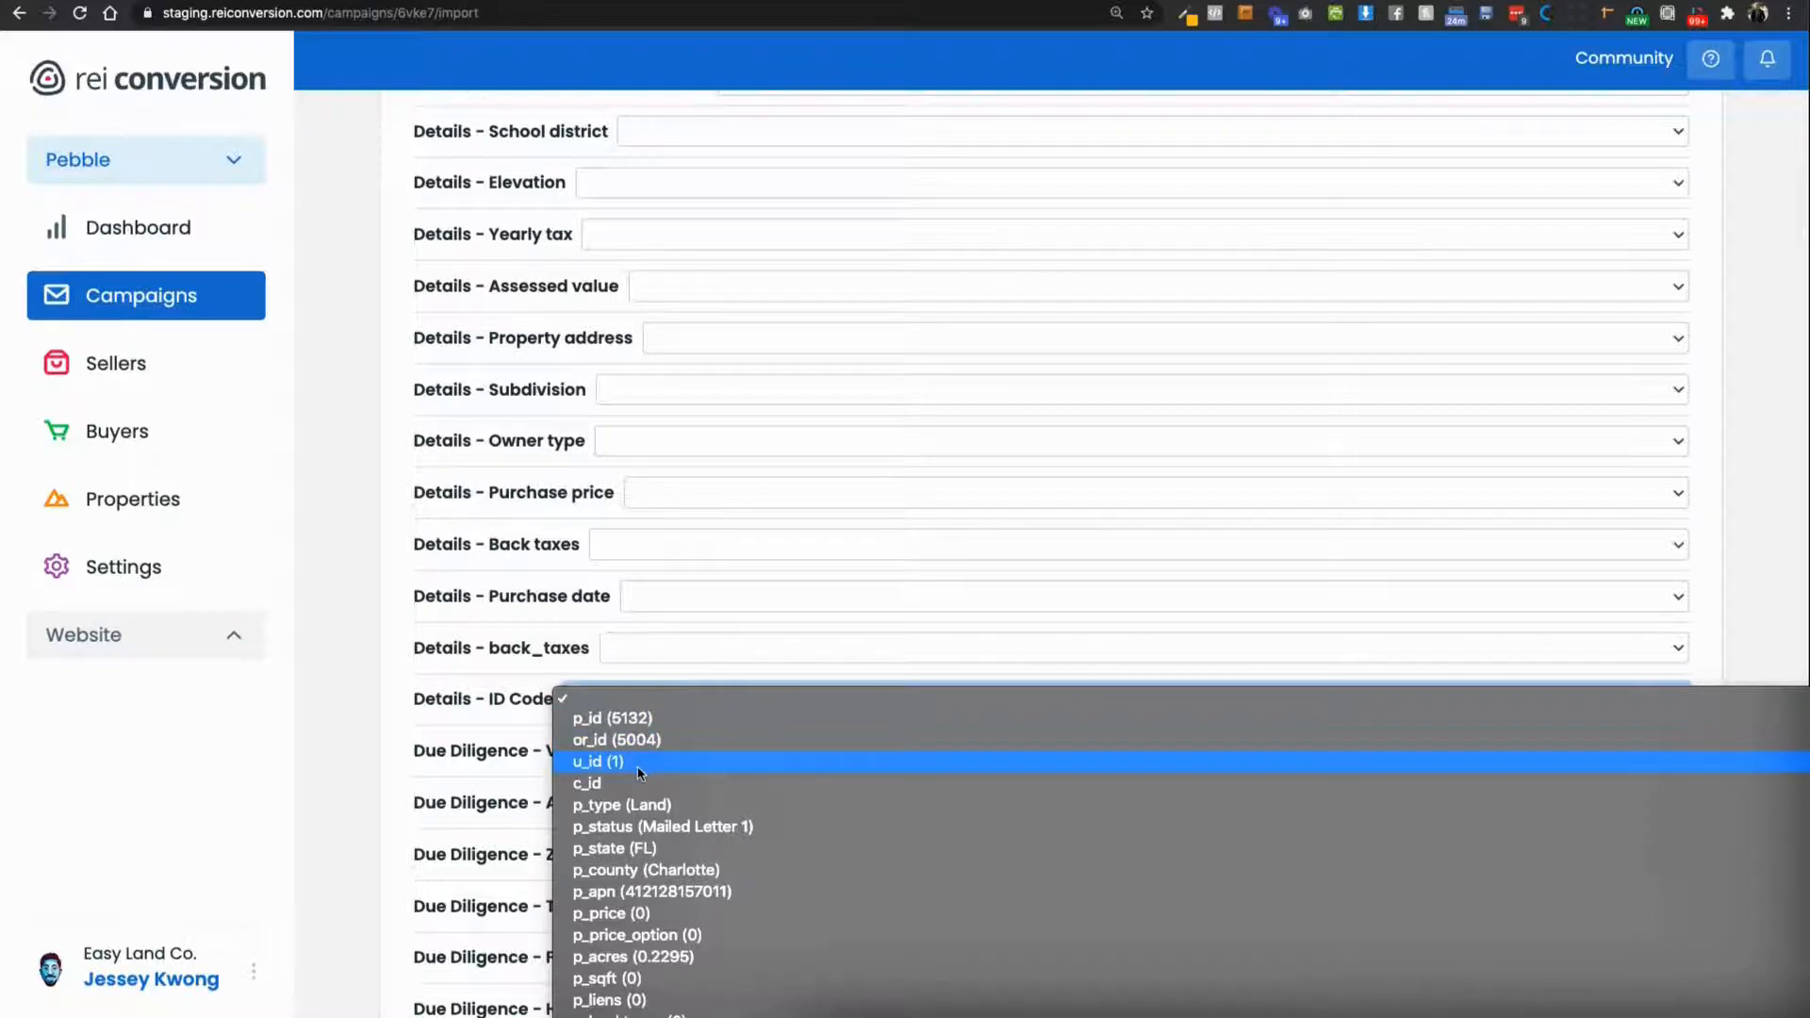
pyautogui.scroll(-10, 649, 847)
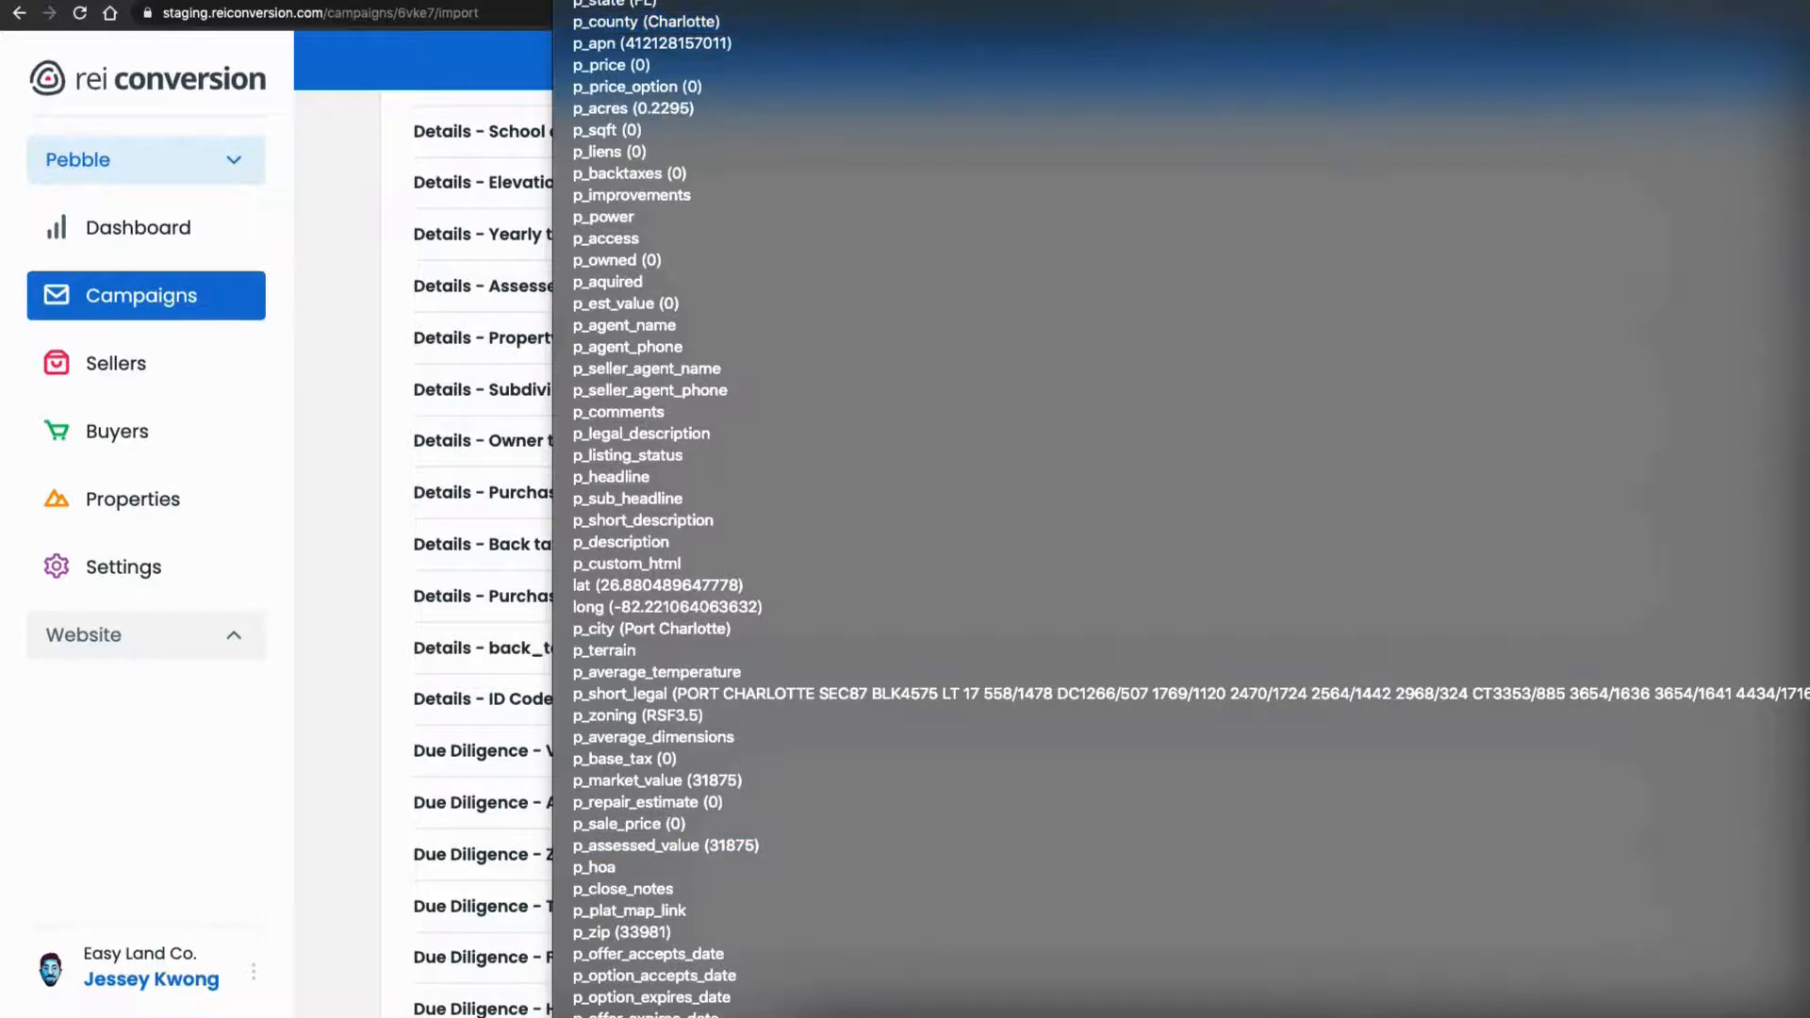
pyautogui.press('Escape')
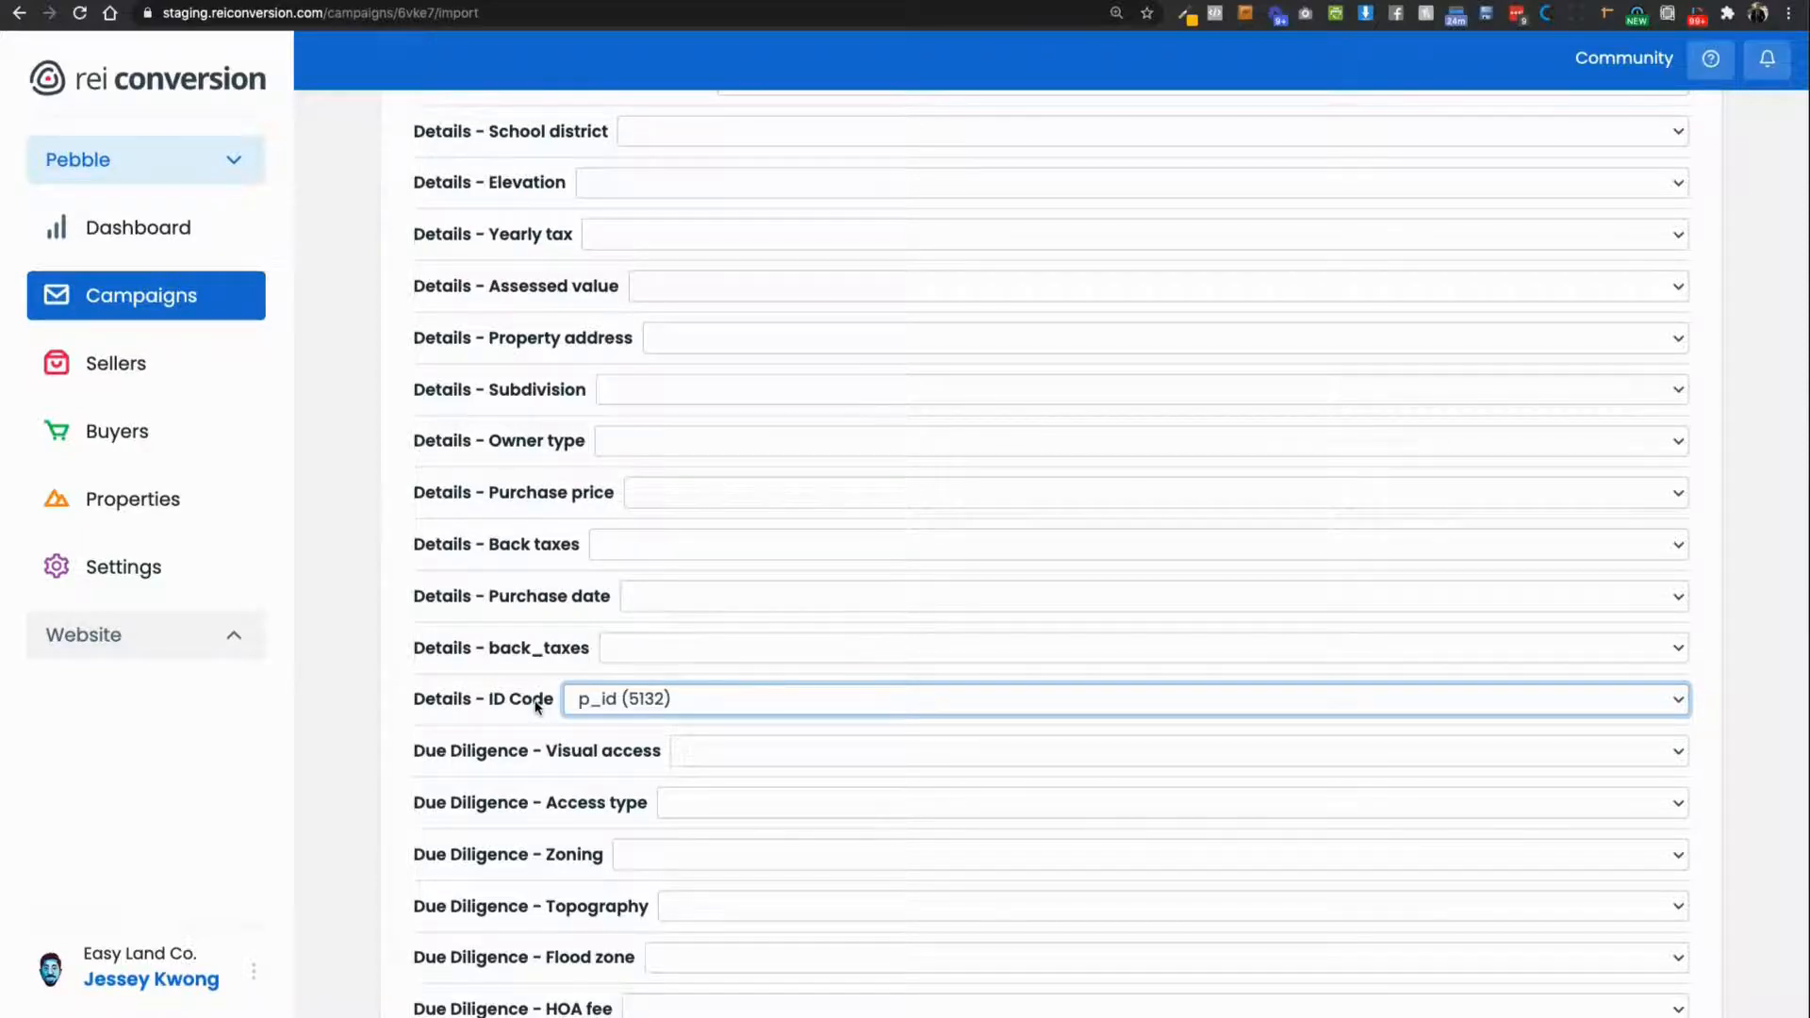
# Check the column matches across the standard and custom fields, and import the list into the campaign.
pyautogui.scroll(-2, 536, 706)
pyautogui.scroll(10, 566, 702)
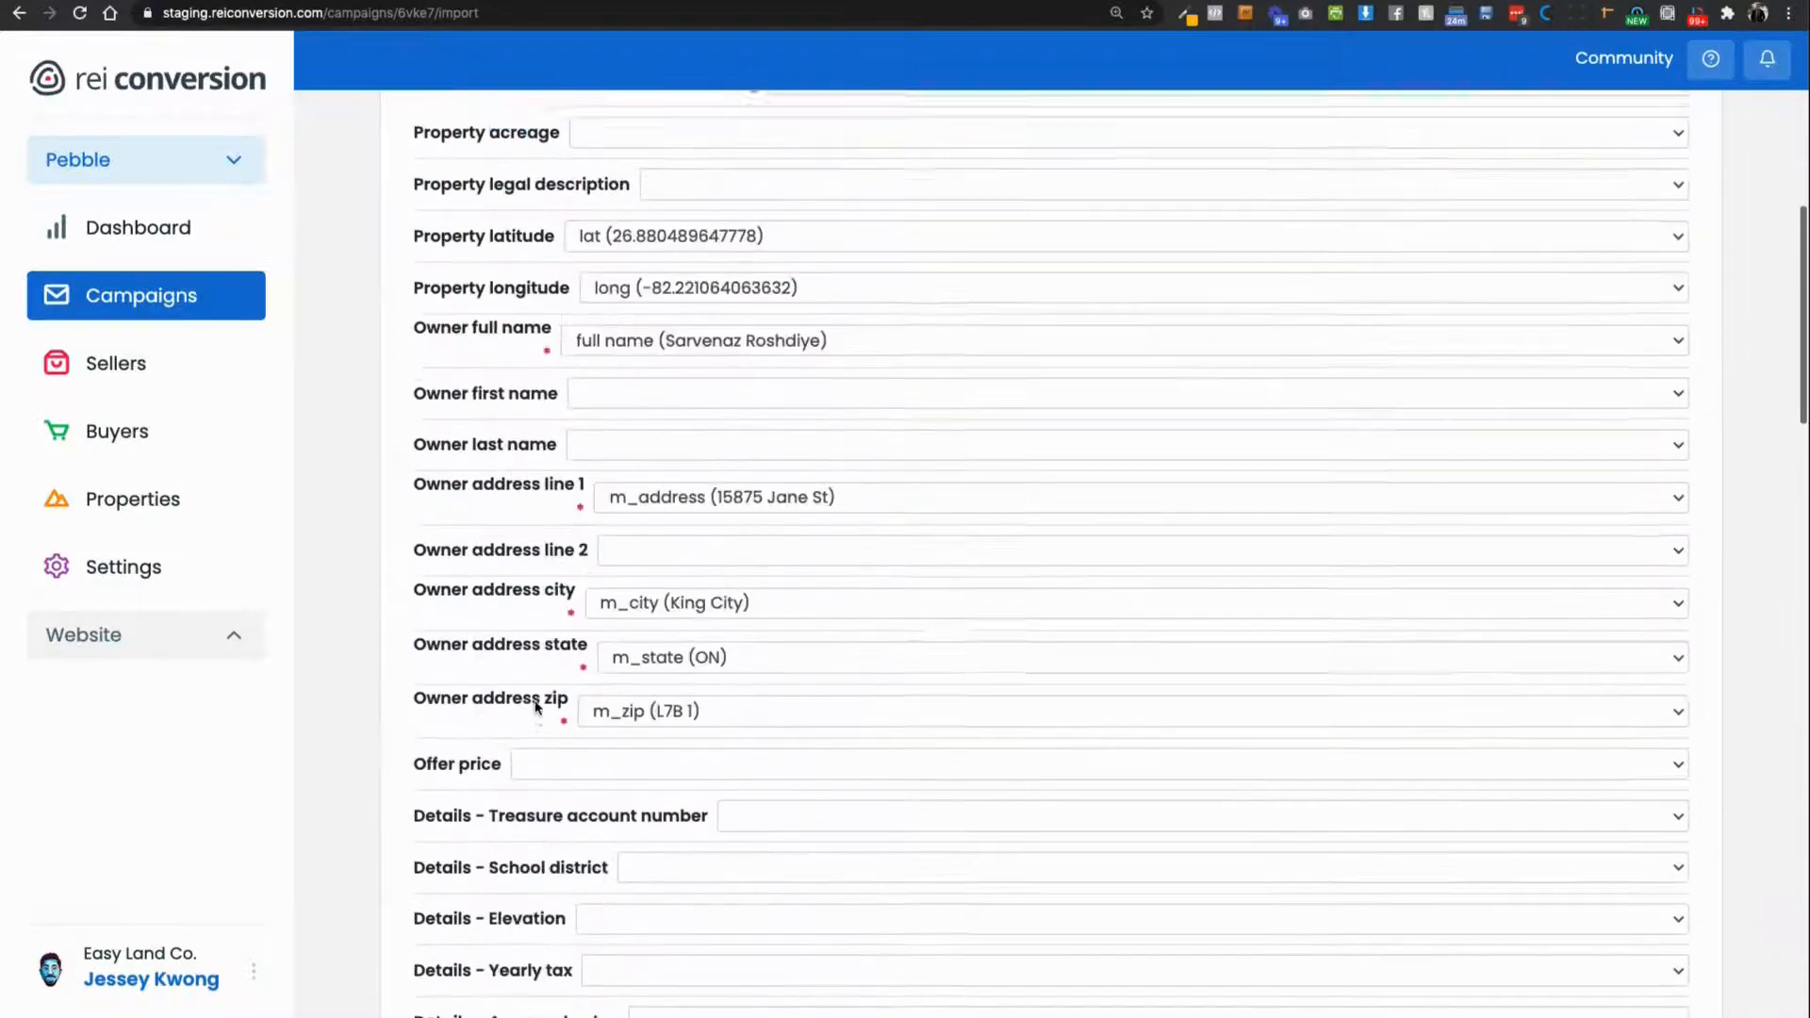
pyautogui.scroll(-15, 536, 705)
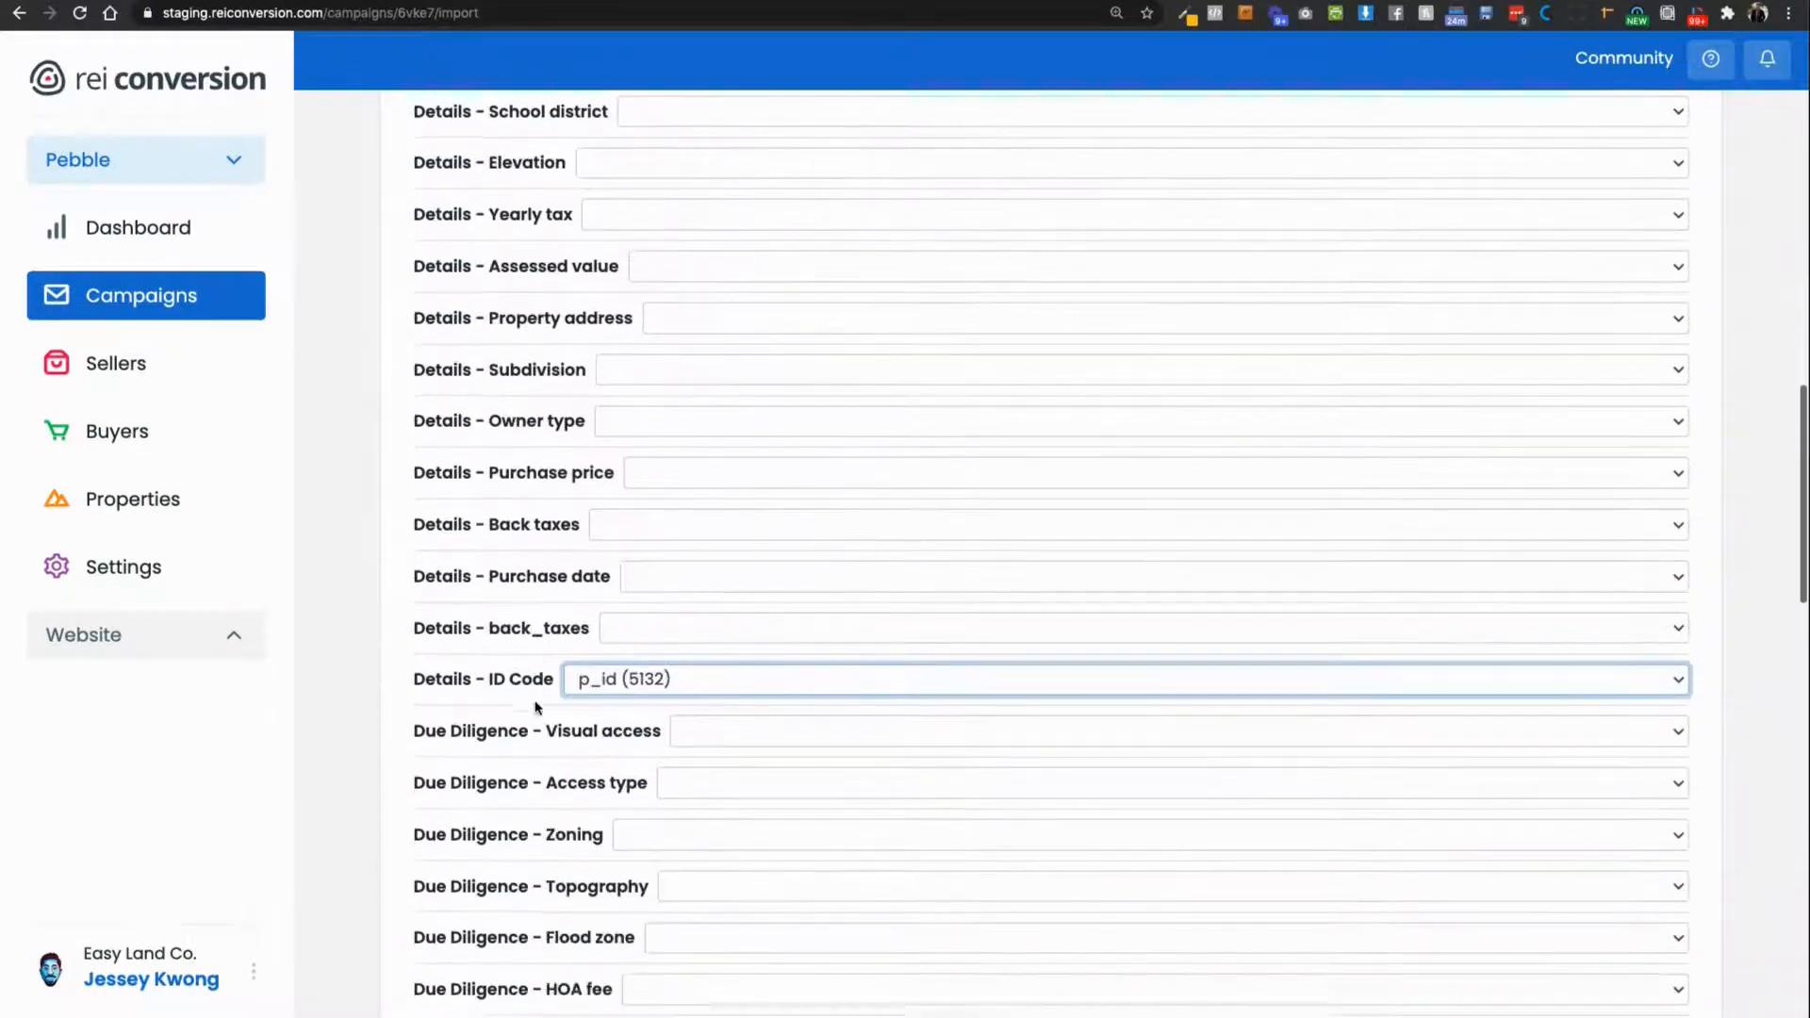
pyautogui.scroll(-12, 535, 707)
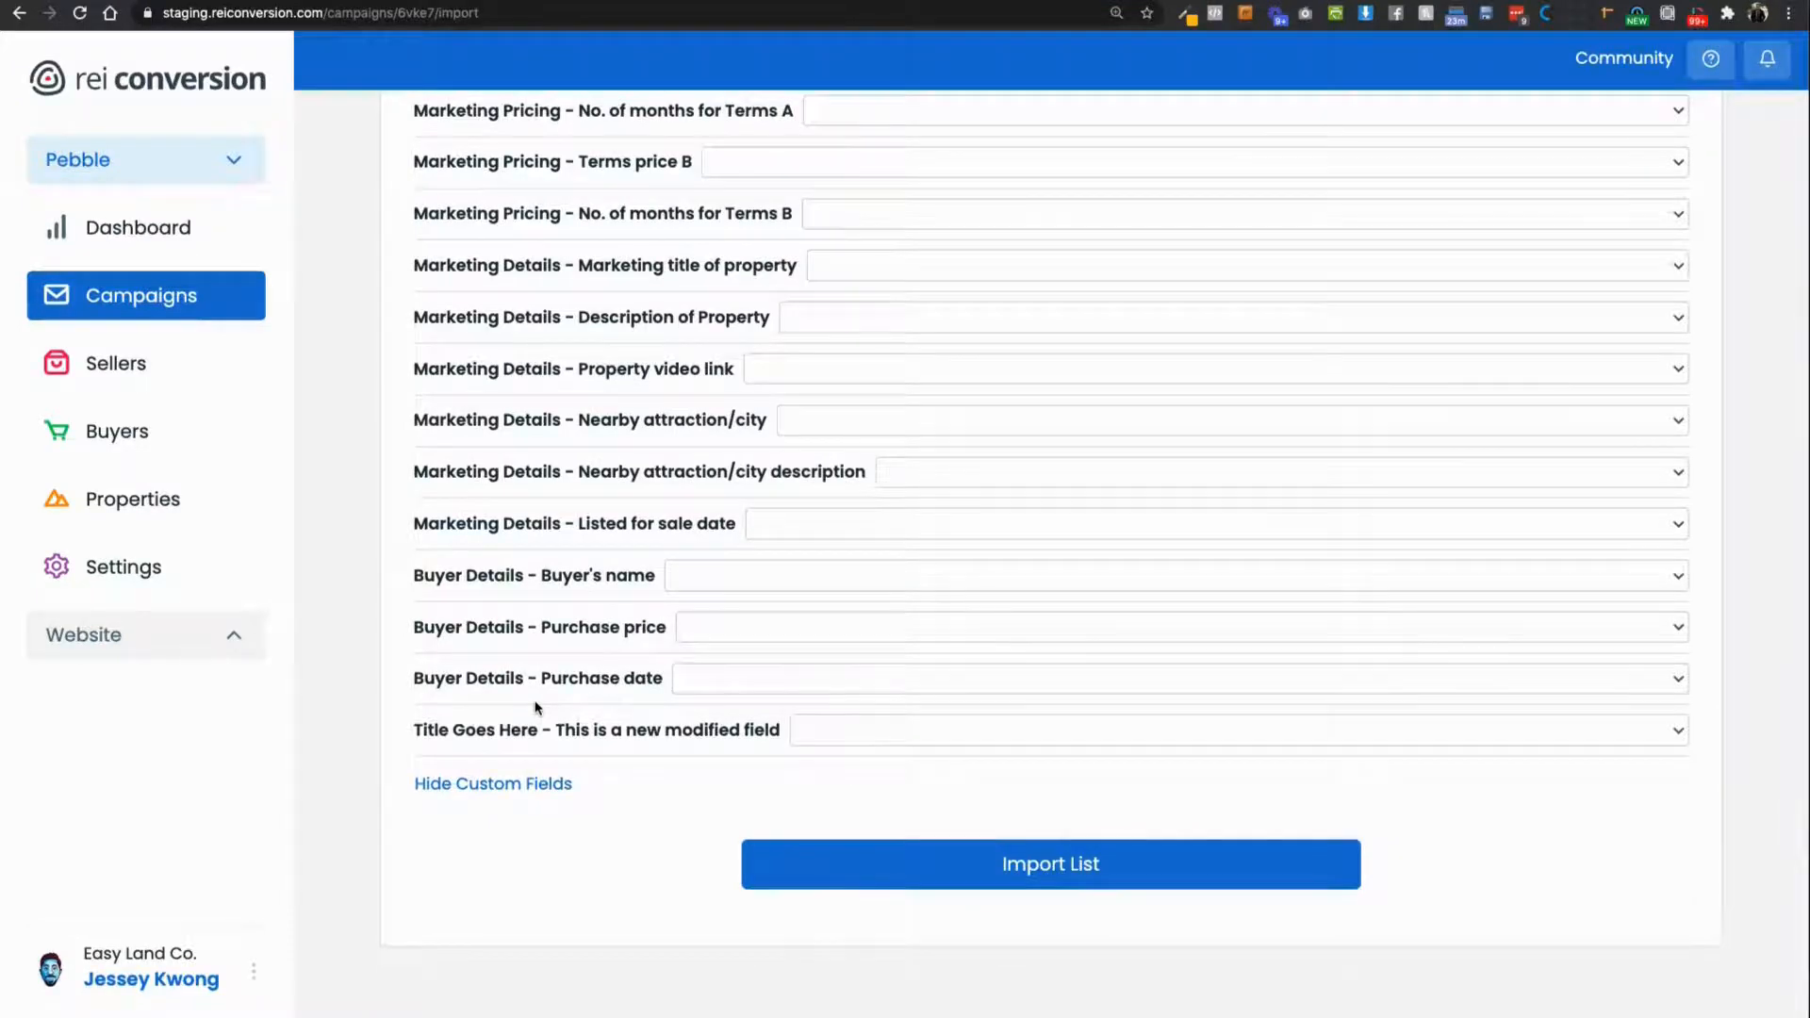
pyautogui.scroll(9, 902, 875)
pyautogui.scroll(-6, 902, 877)
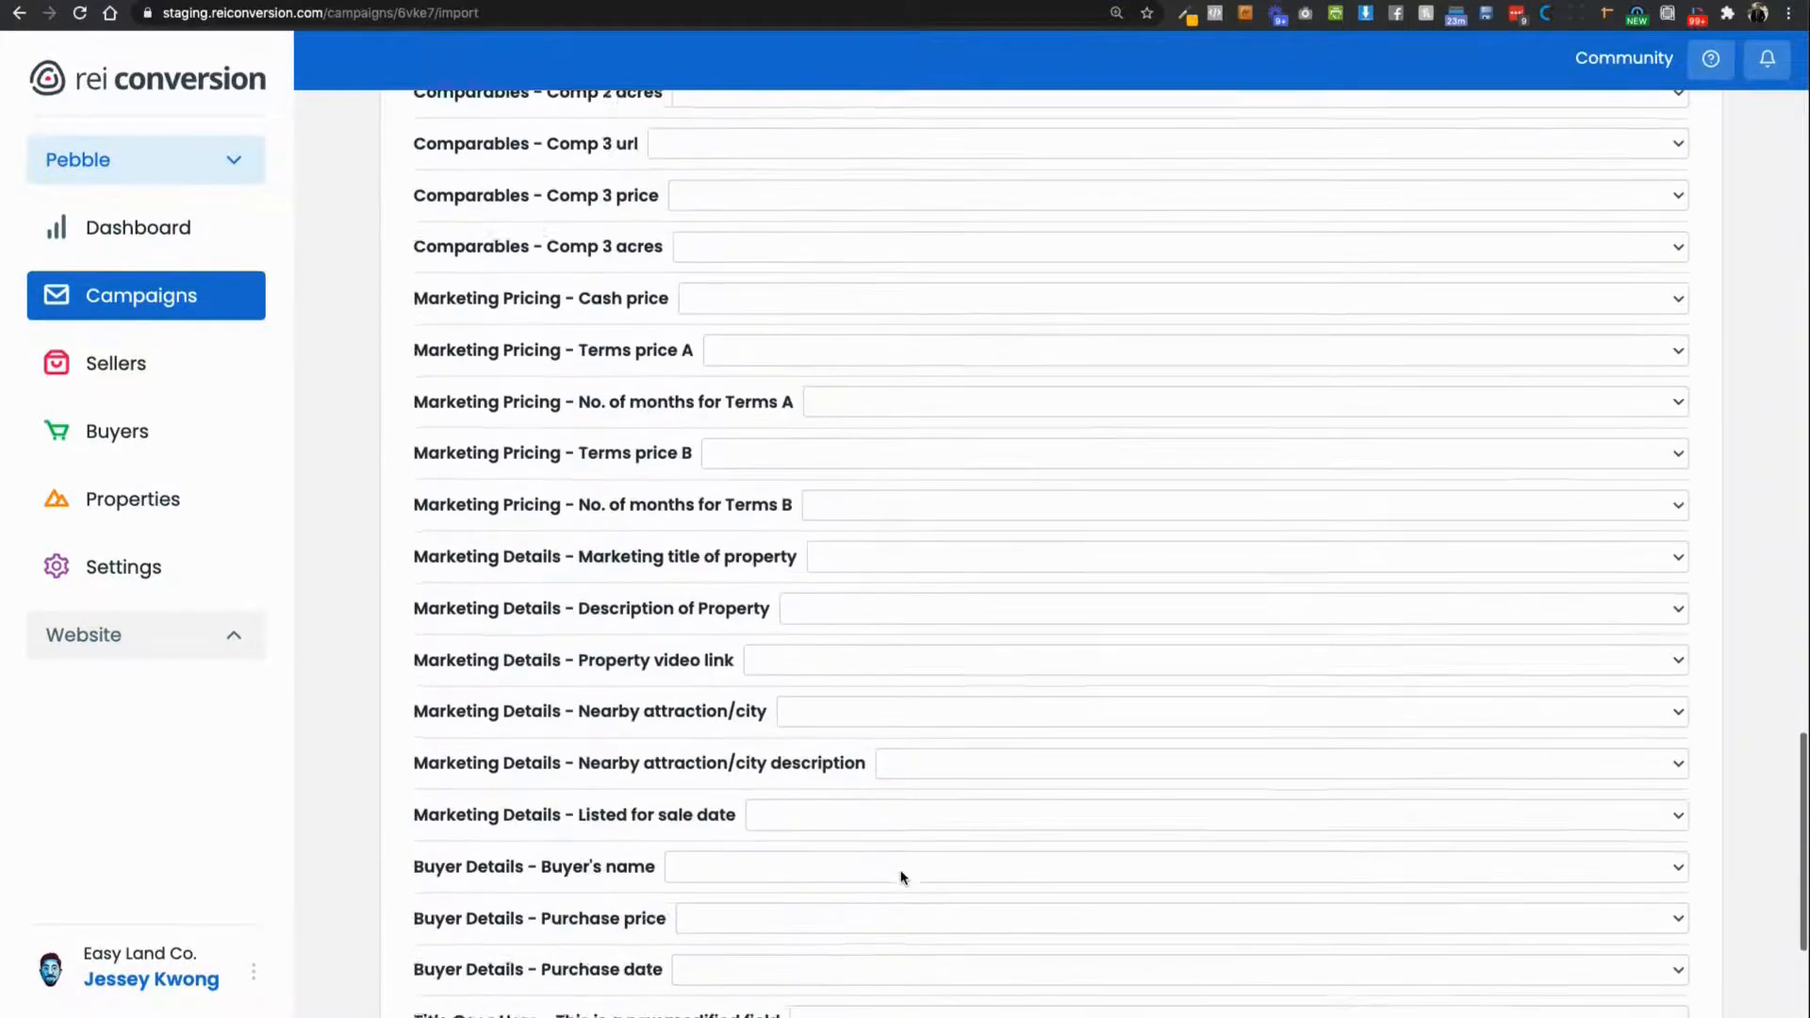
pyautogui.scroll(-5, 901, 877)
pyautogui.click(916, 935)
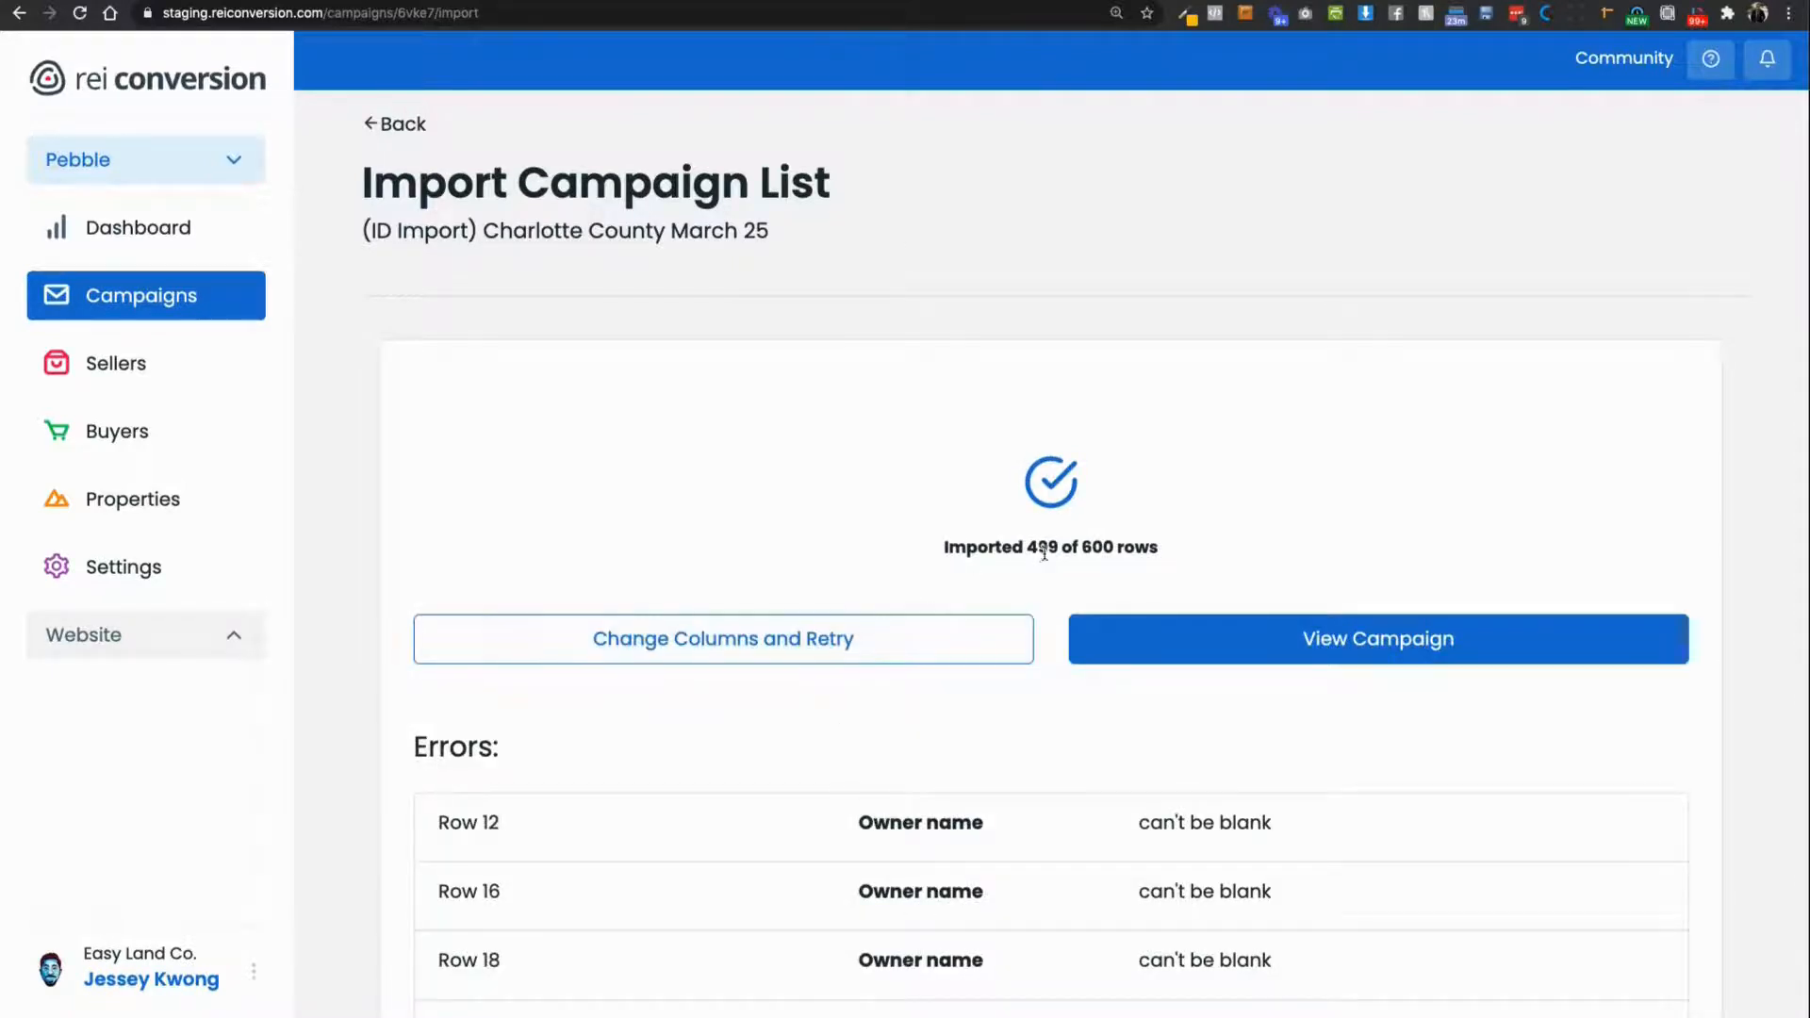
# Examine the list of import errors by row to see which fields kept rows from being imported.
pyautogui.scroll(-3, 1042, 551)
pyautogui.moveTo(859, 510); pyautogui.dragTo(968, 521)
pyautogui.moveTo(863, 574); pyautogui.dragTo(1070, 577)
pyautogui.scroll(-3, 1070, 577)
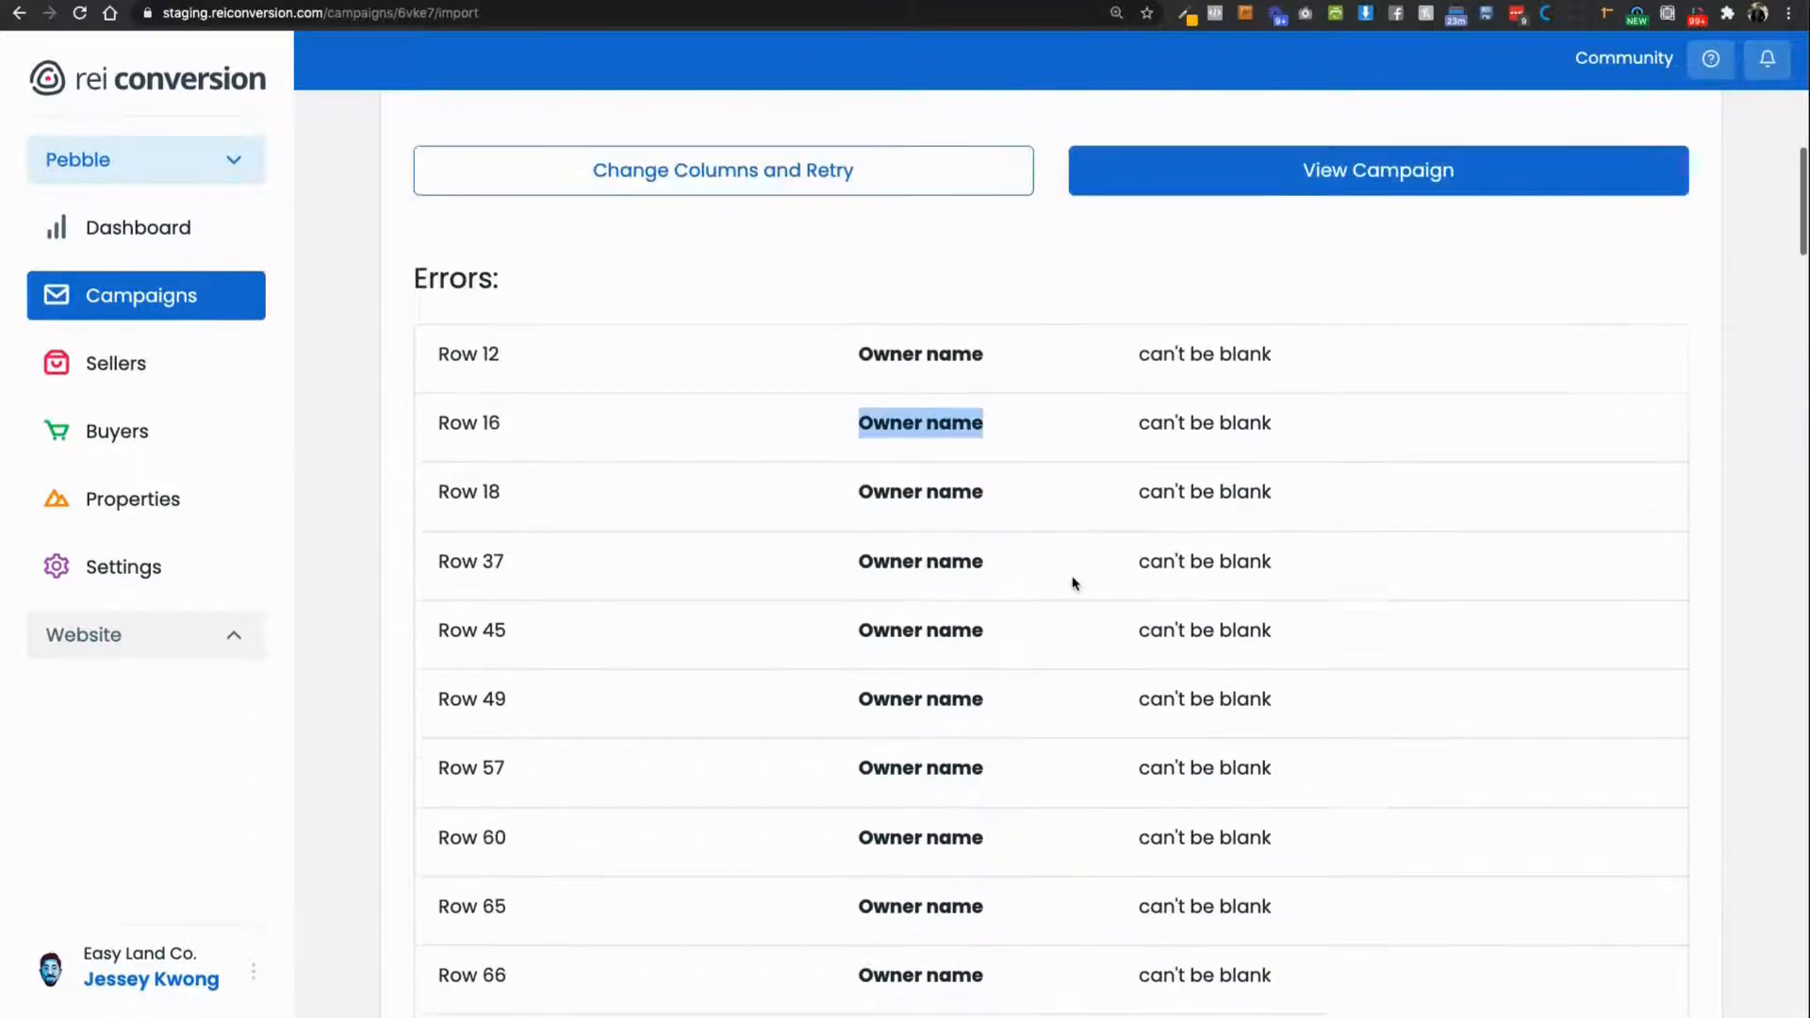
pyautogui.moveTo(861, 528); pyautogui.dragTo(1018, 545)
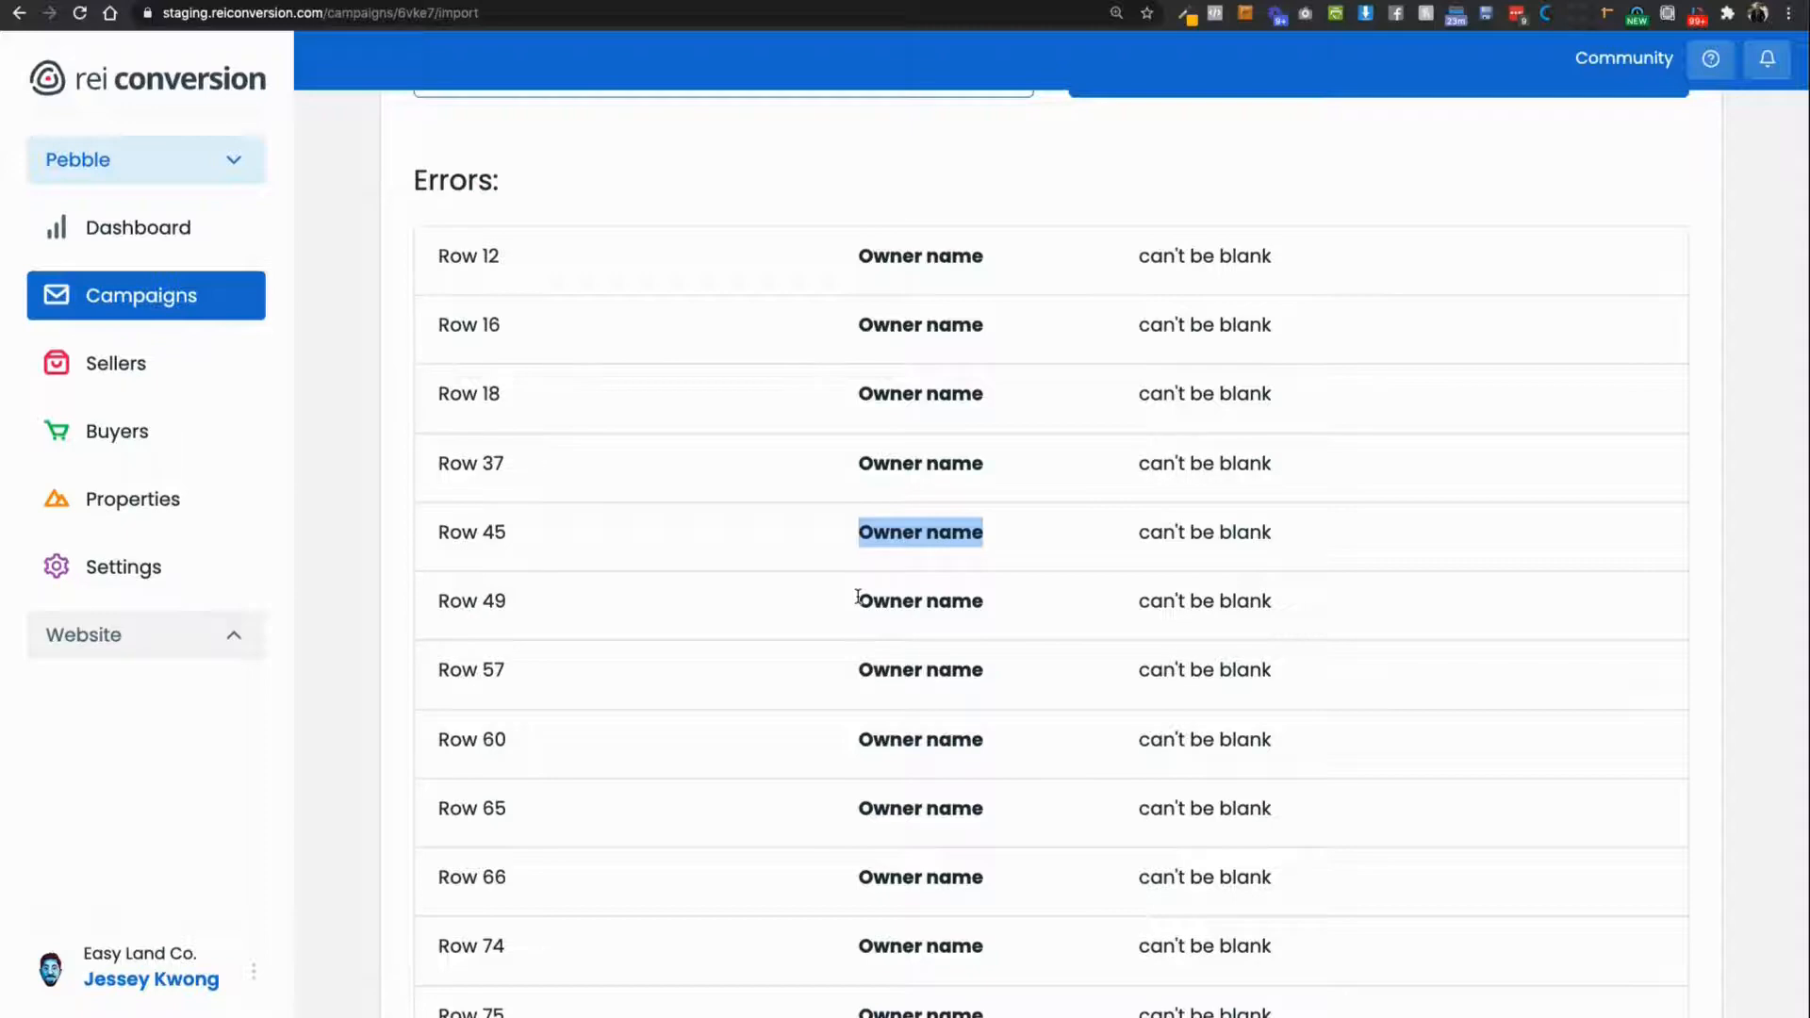
pyautogui.scroll(-20, 858, 596)
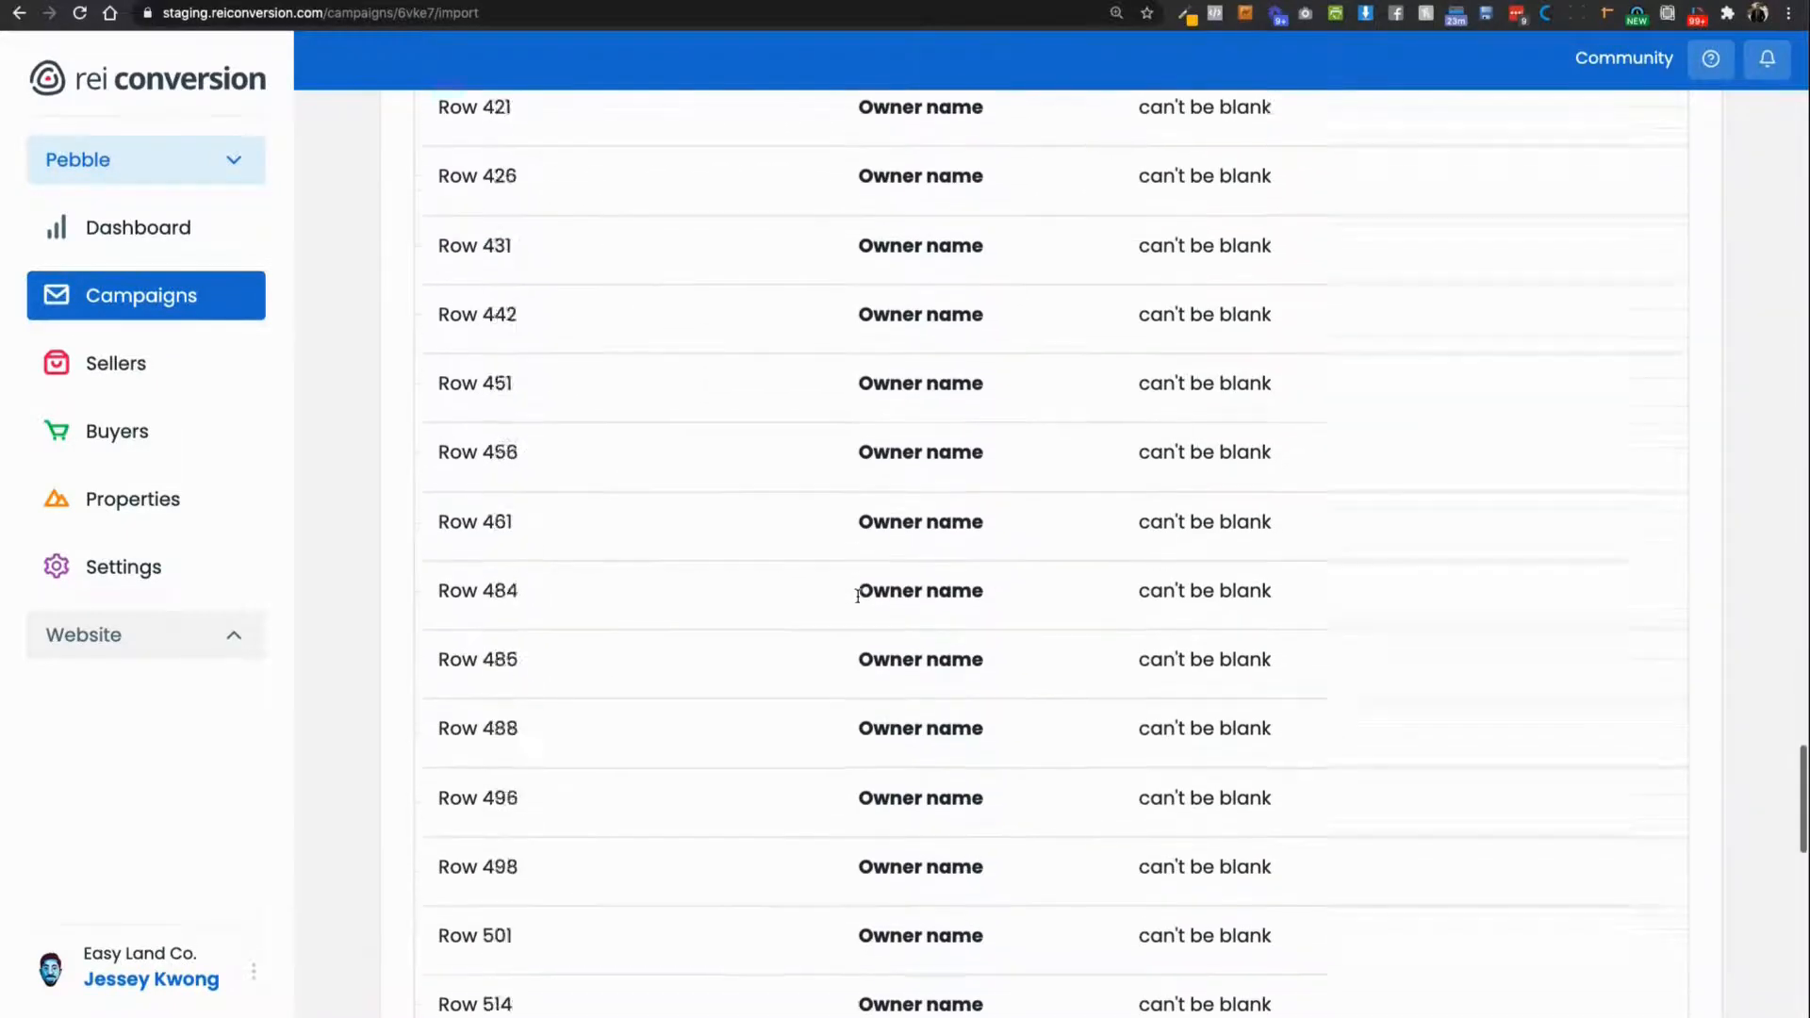
pyautogui.scroll(20, 858, 596)
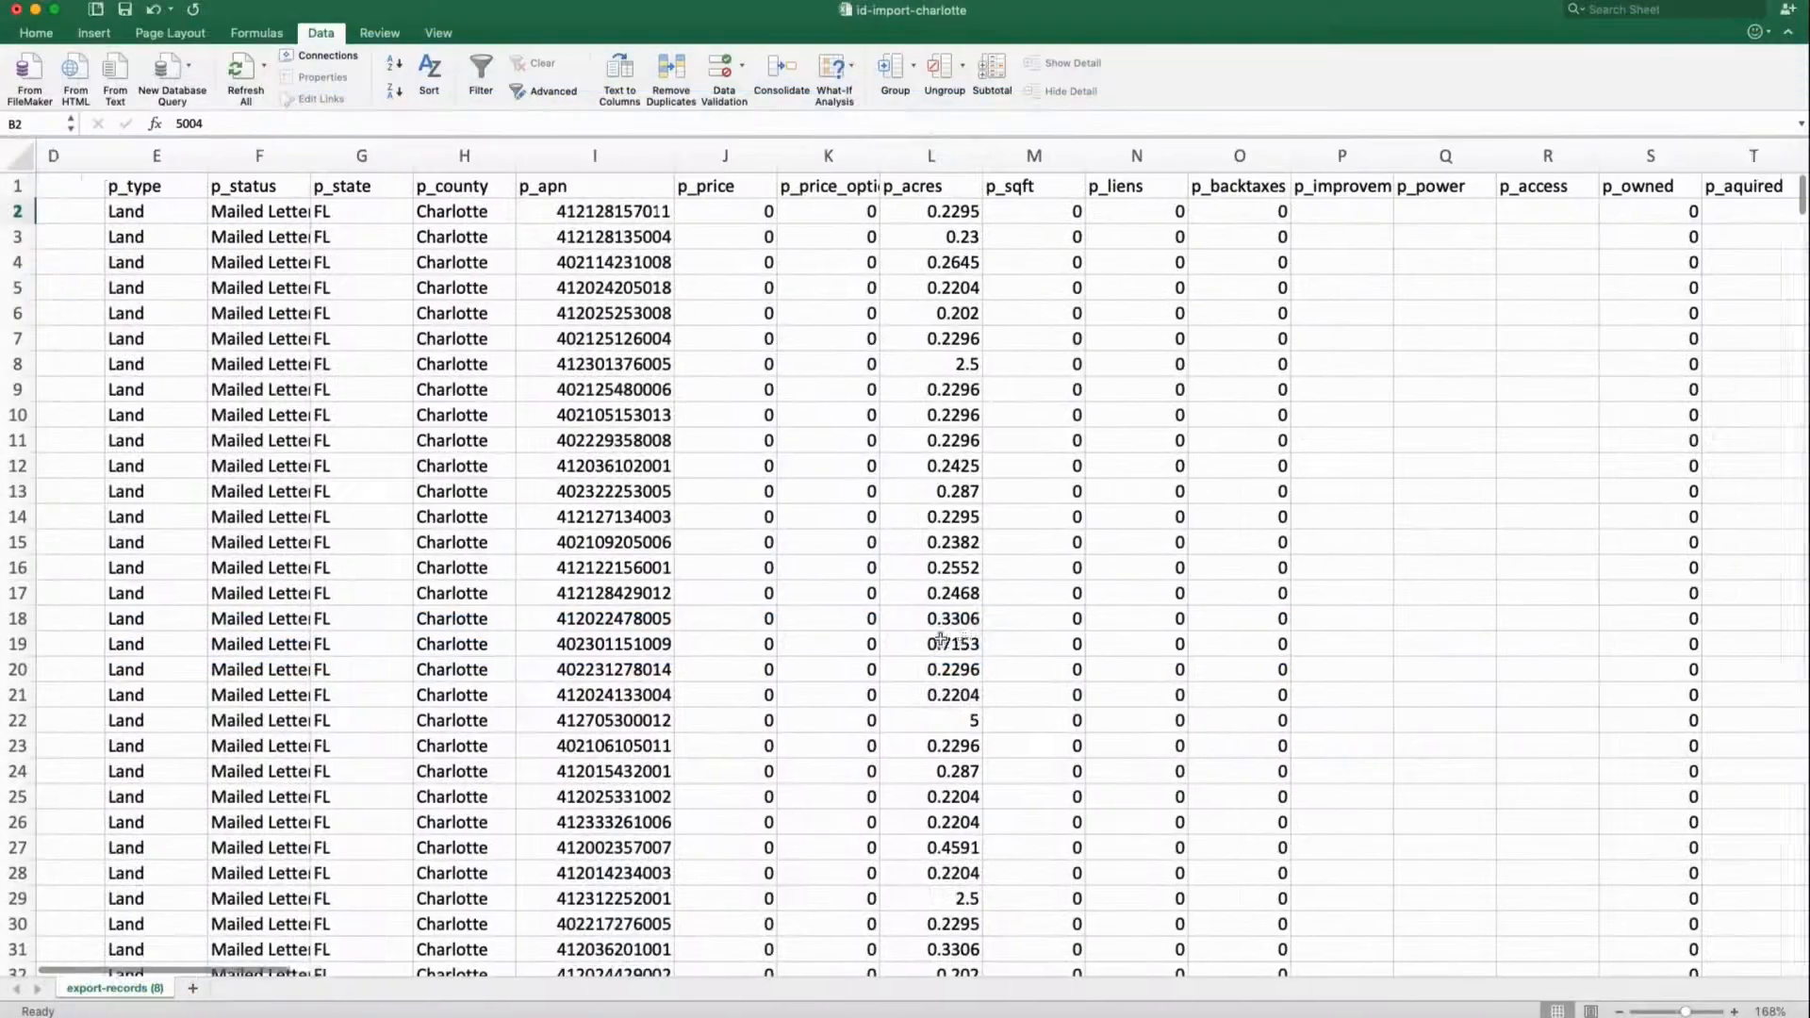
# Check the full name column in the spreadsheet, inspecting its cells for the company-owned rows 17 and 13.
pyautogui.hscroll(15, 940, 638)
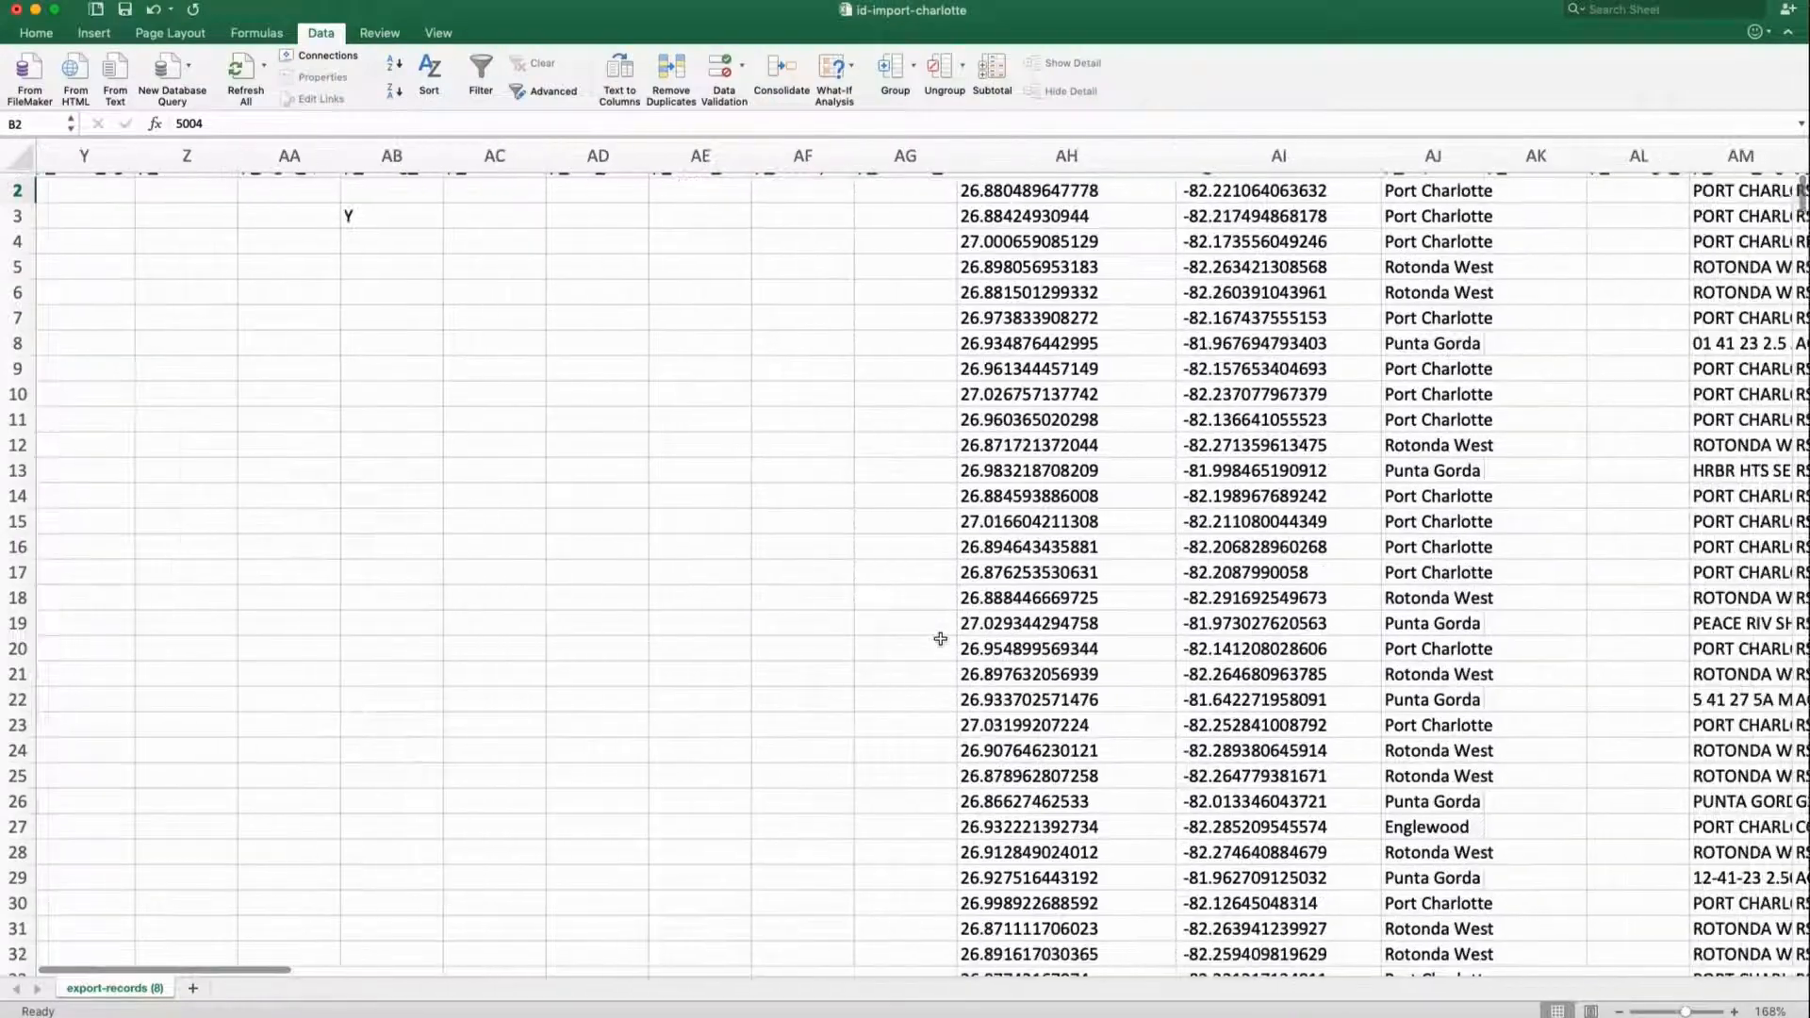
pyautogui.scroll(1, 940, 638)
pyautogui.hscroll(-4, 940, 638)
pyautogui.hscroll(15, 962, 639)
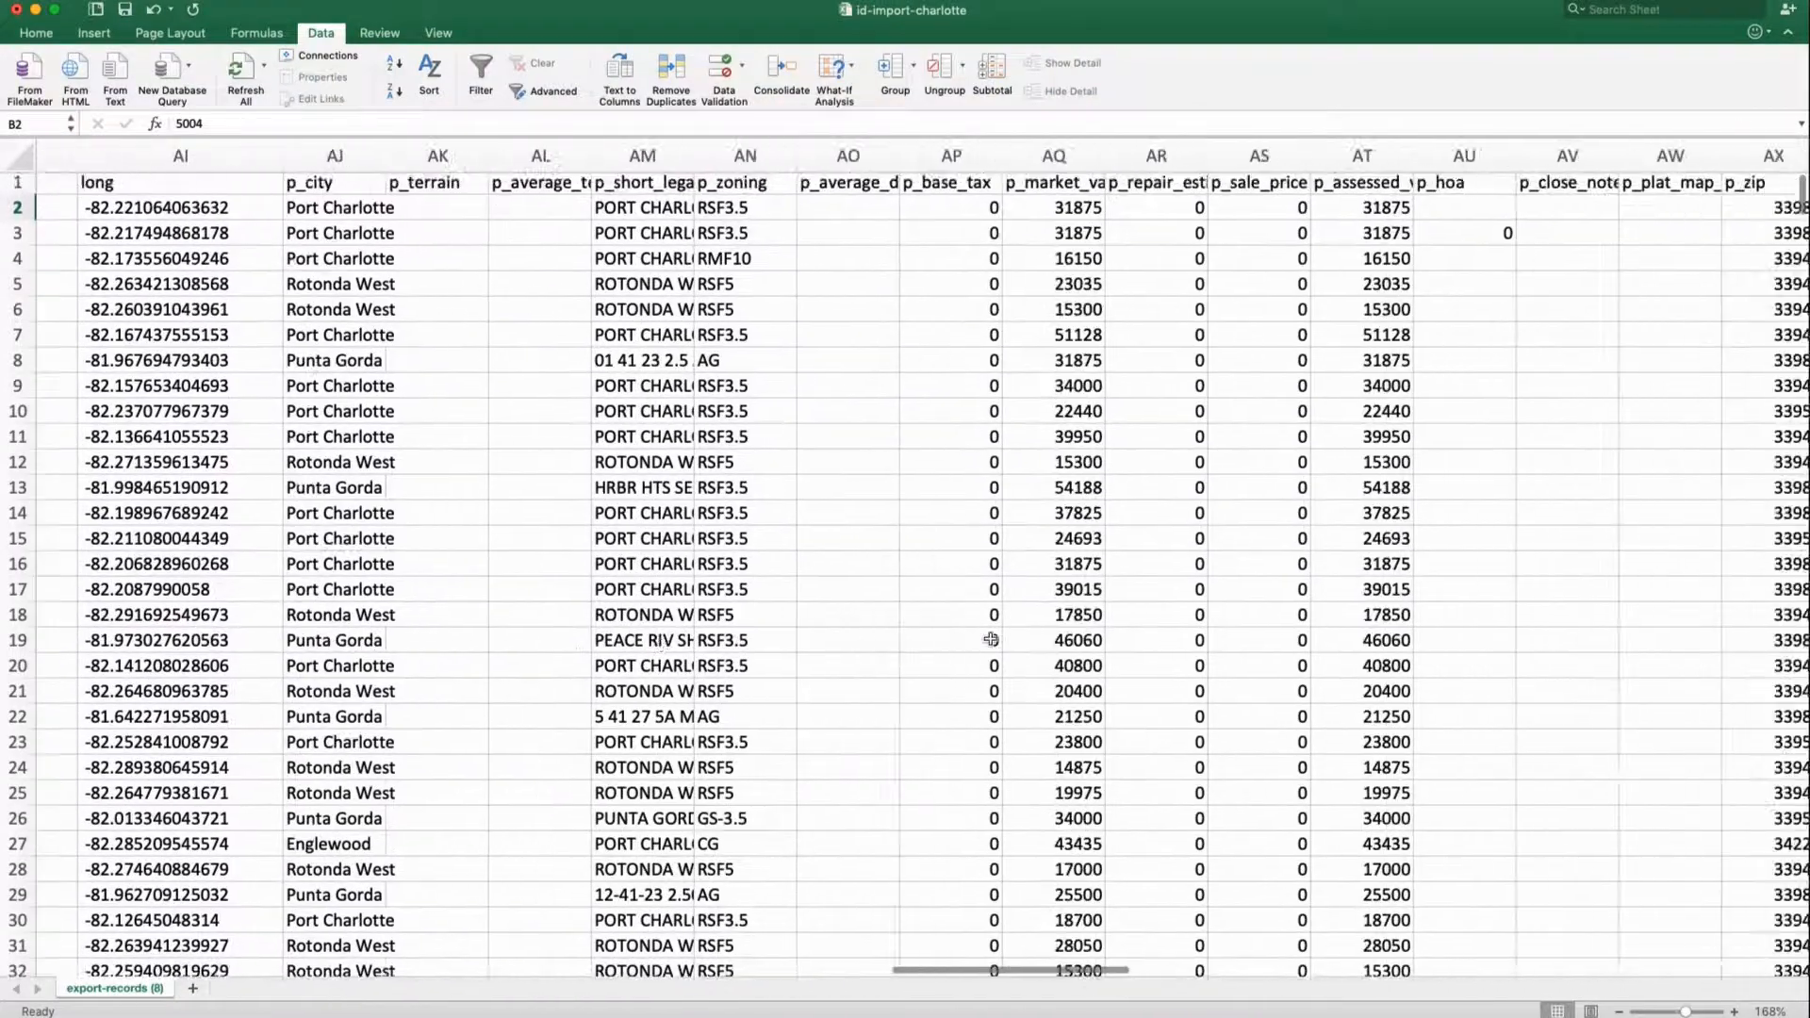
pyautogui.hscroll(15, 991, 639)
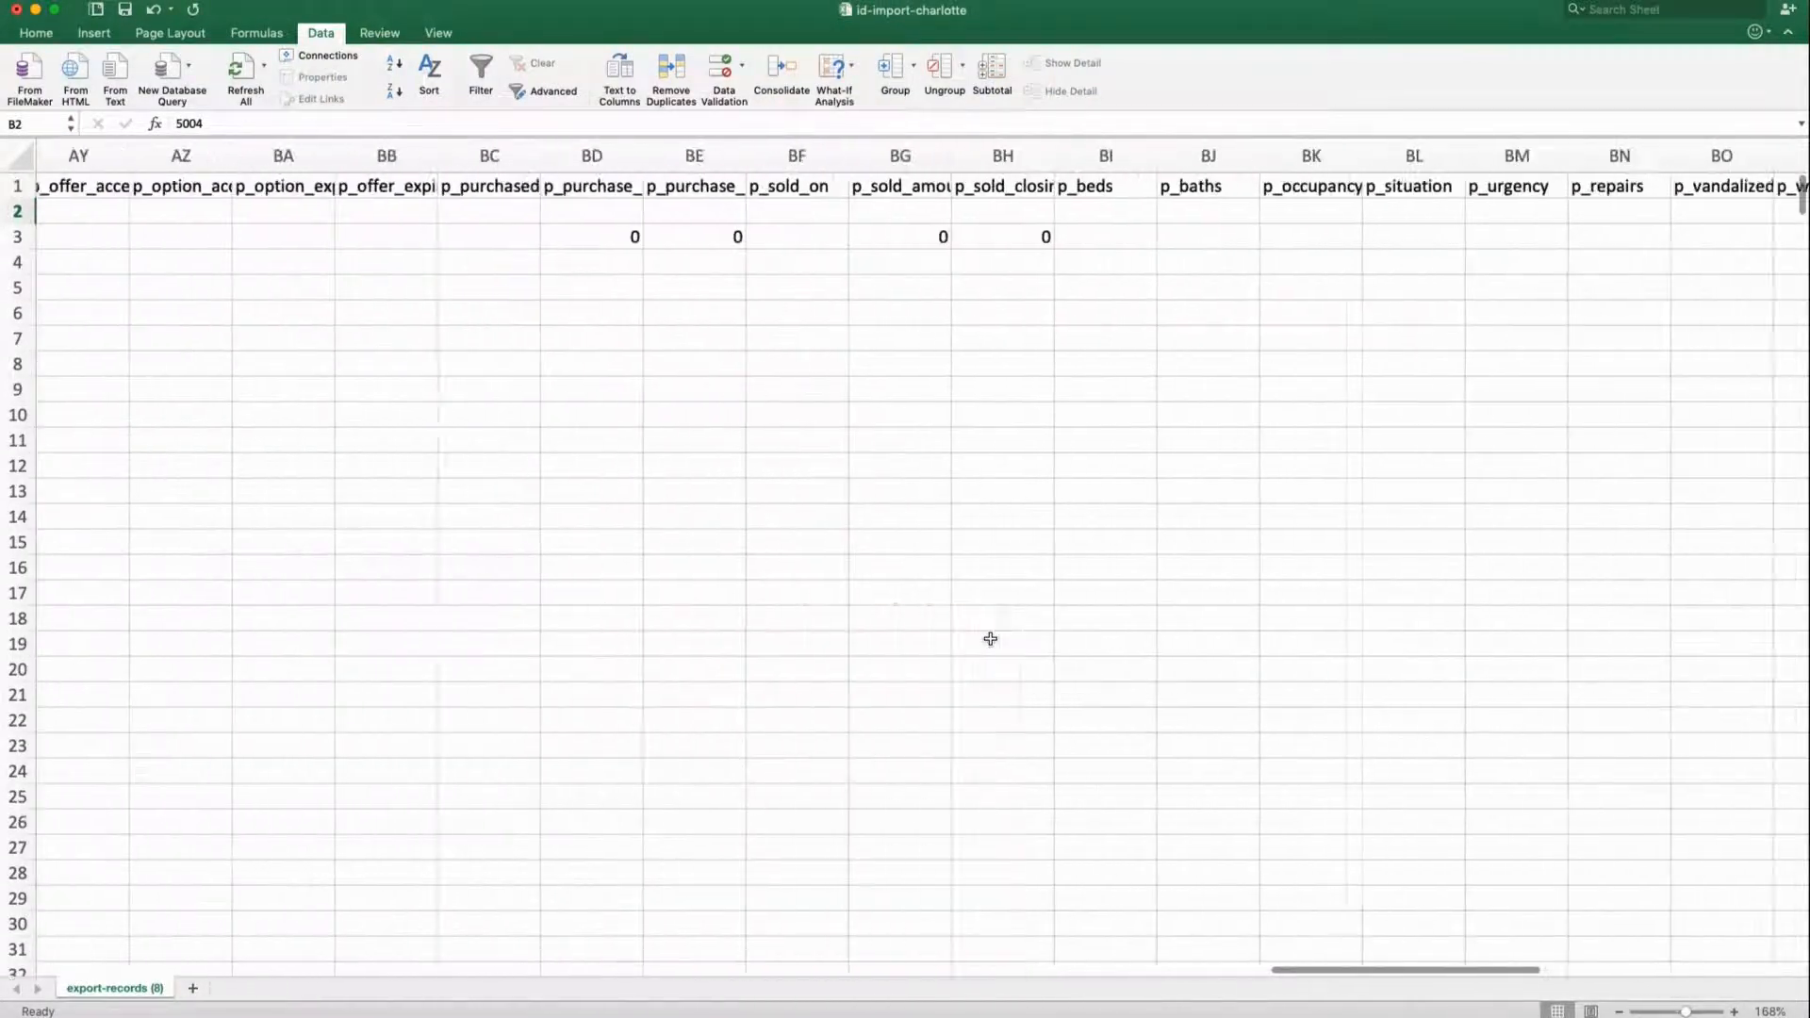
pyautogui.hscroll(15, 991, 639)
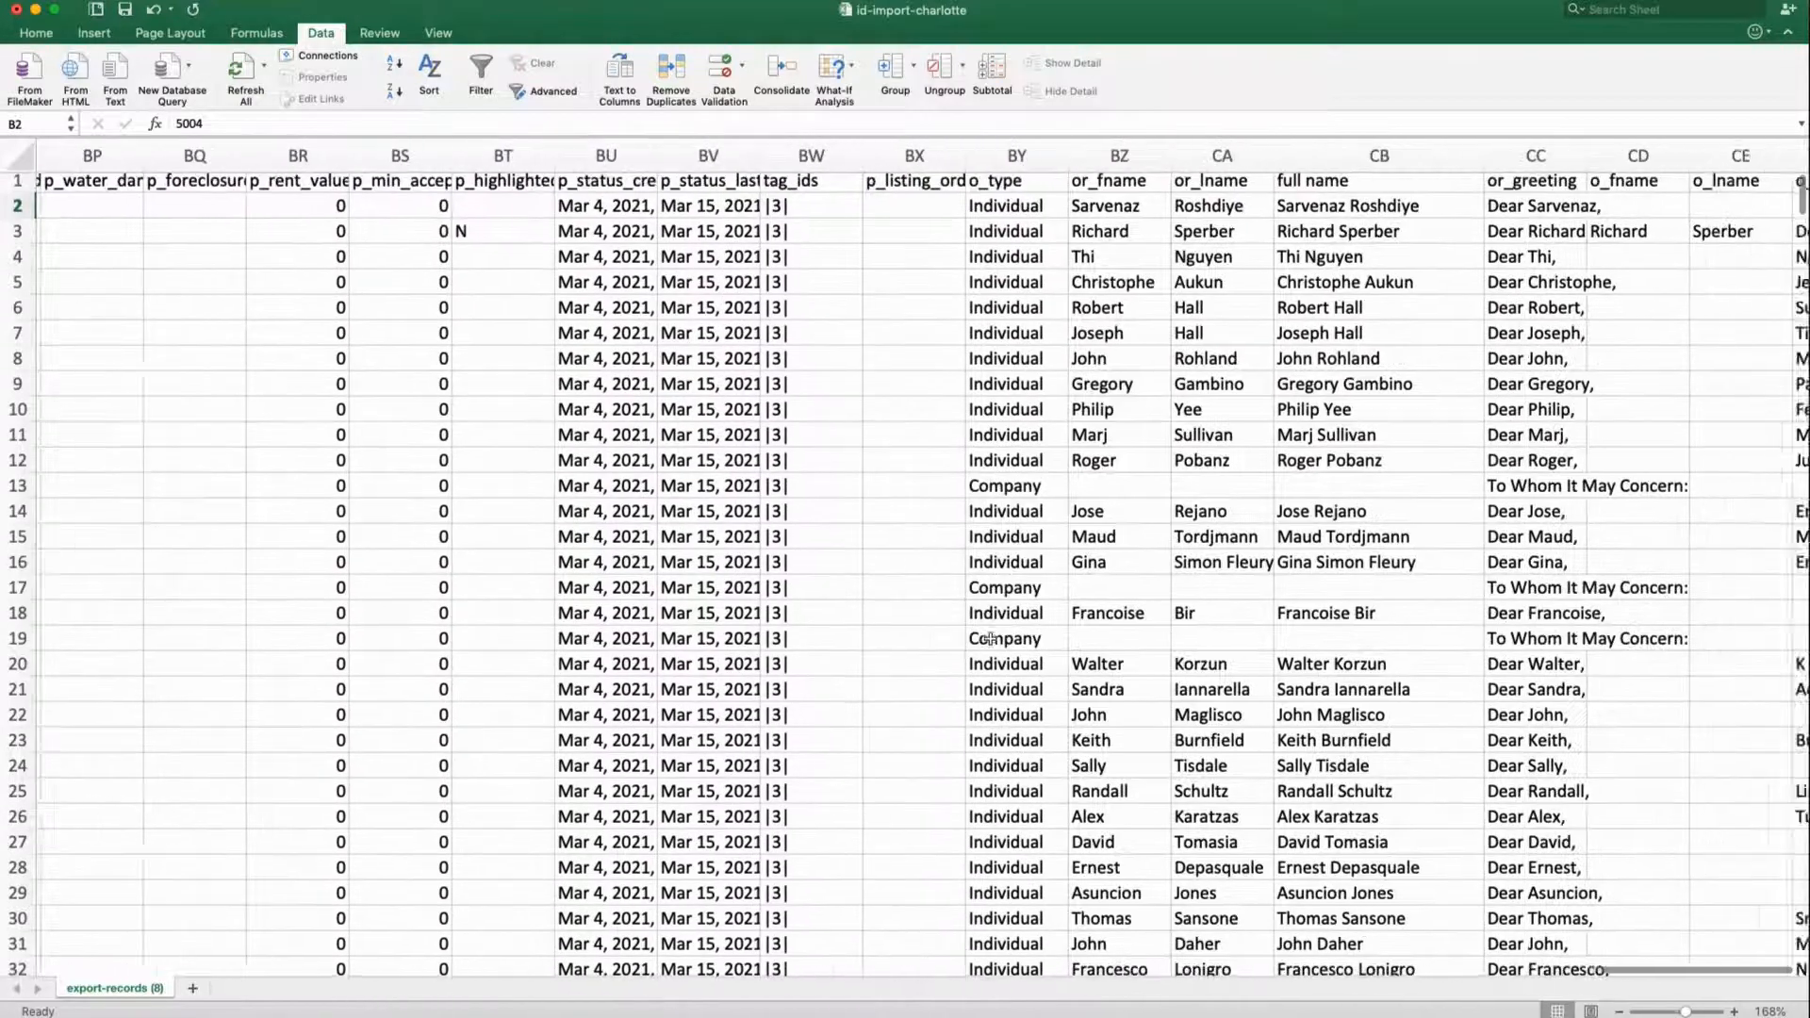
pyautogui.hscroll(-2, 991, 640)
pyautogui.click(1392, 592)
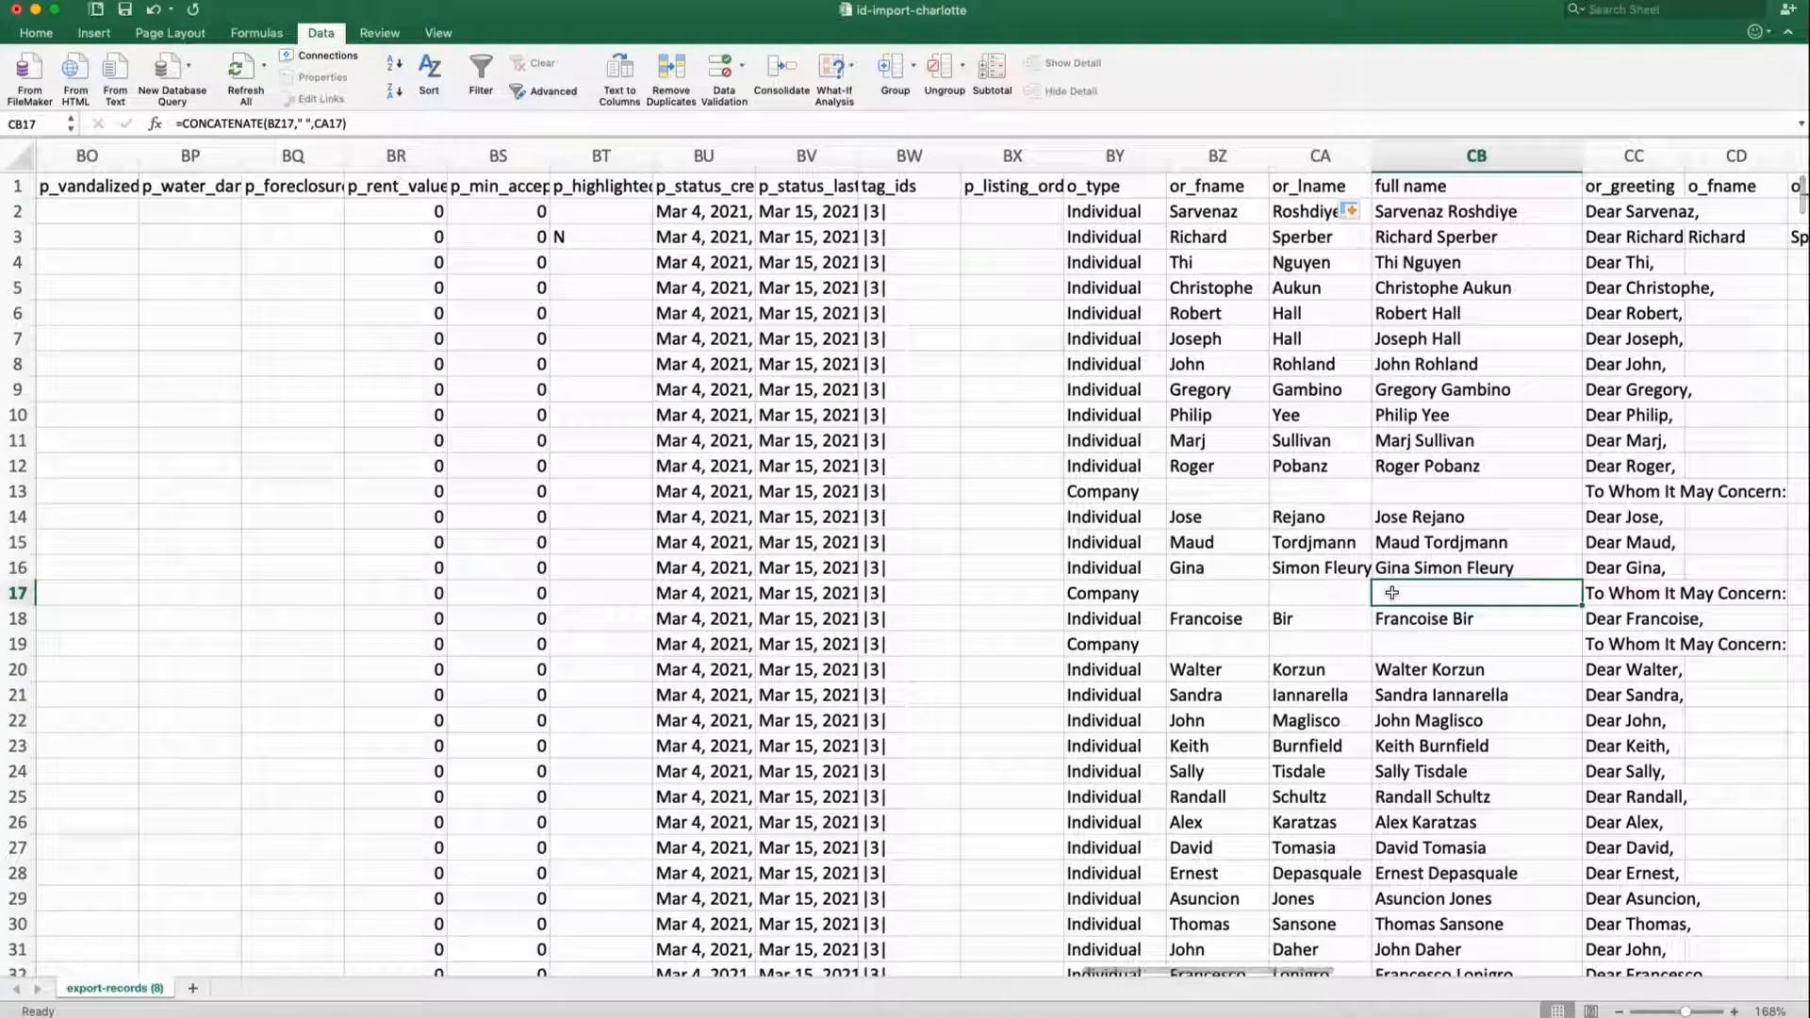
pyautogui.click(1400, 497)
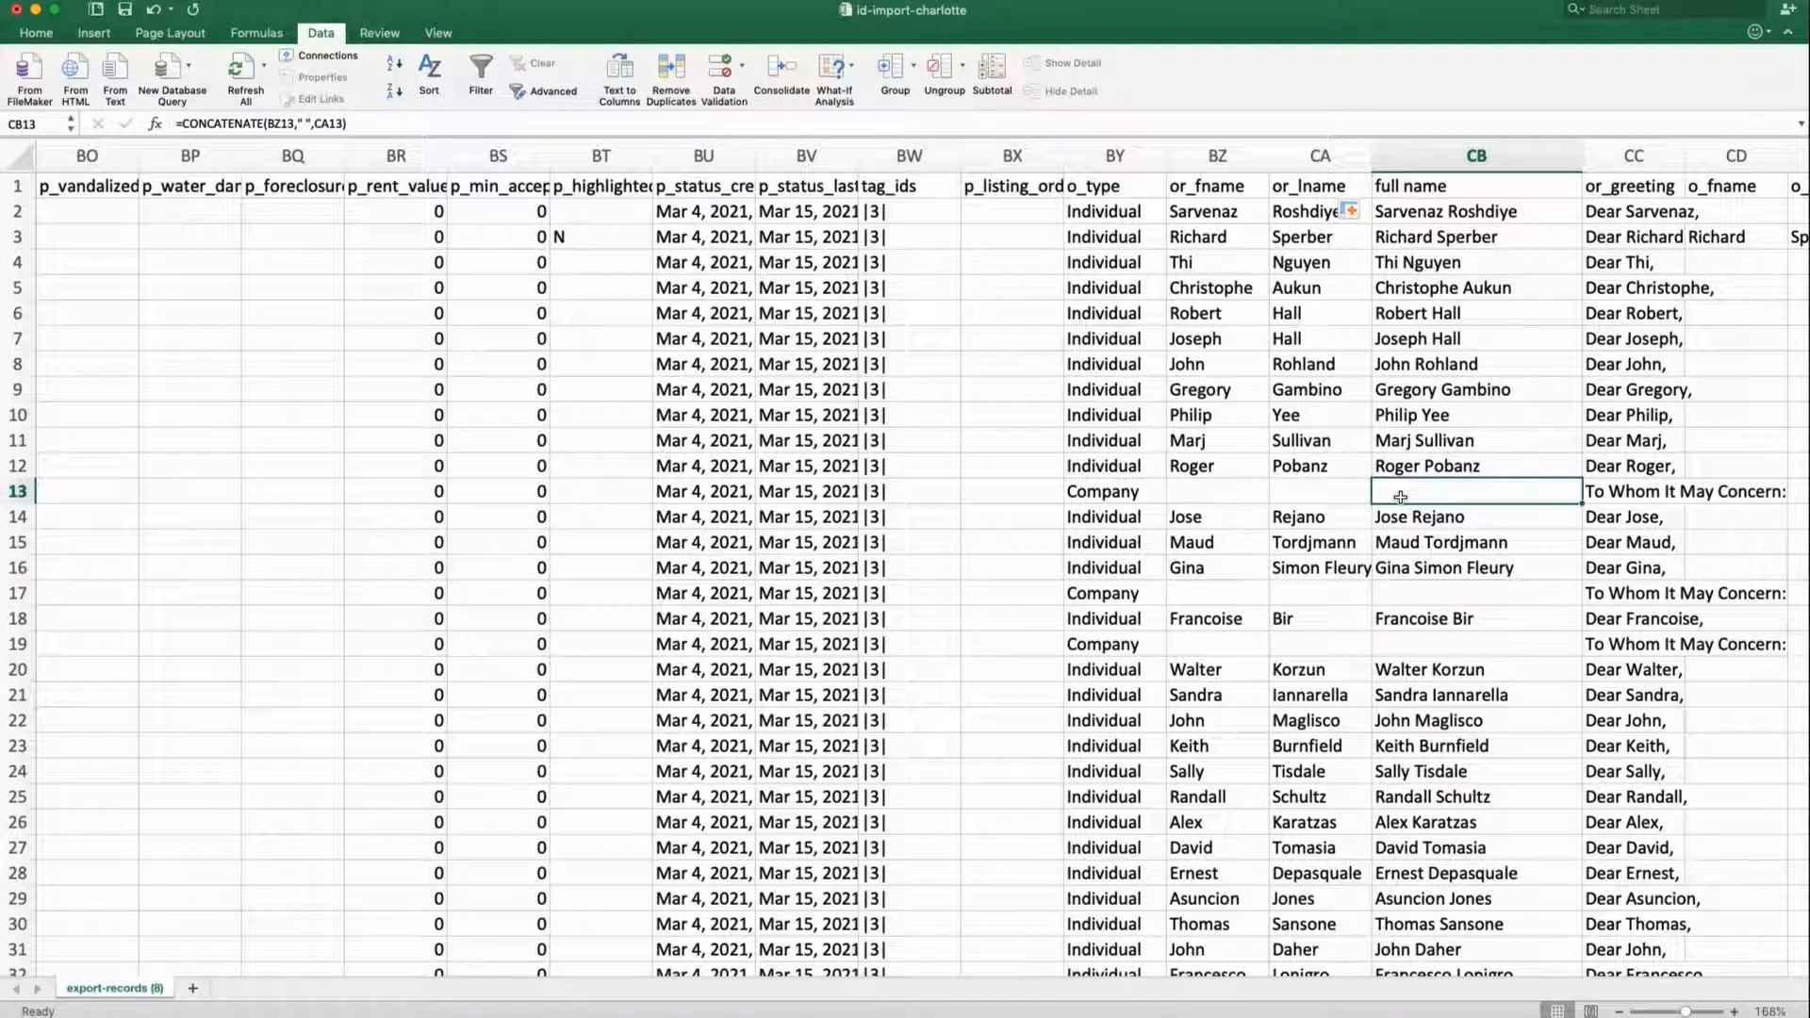
# Switch back to the import results in the browser, view the imported campaign and look through its list.
pyautogui.press('super+Tab')
pyautogui.scroll(-2, 951, 541)
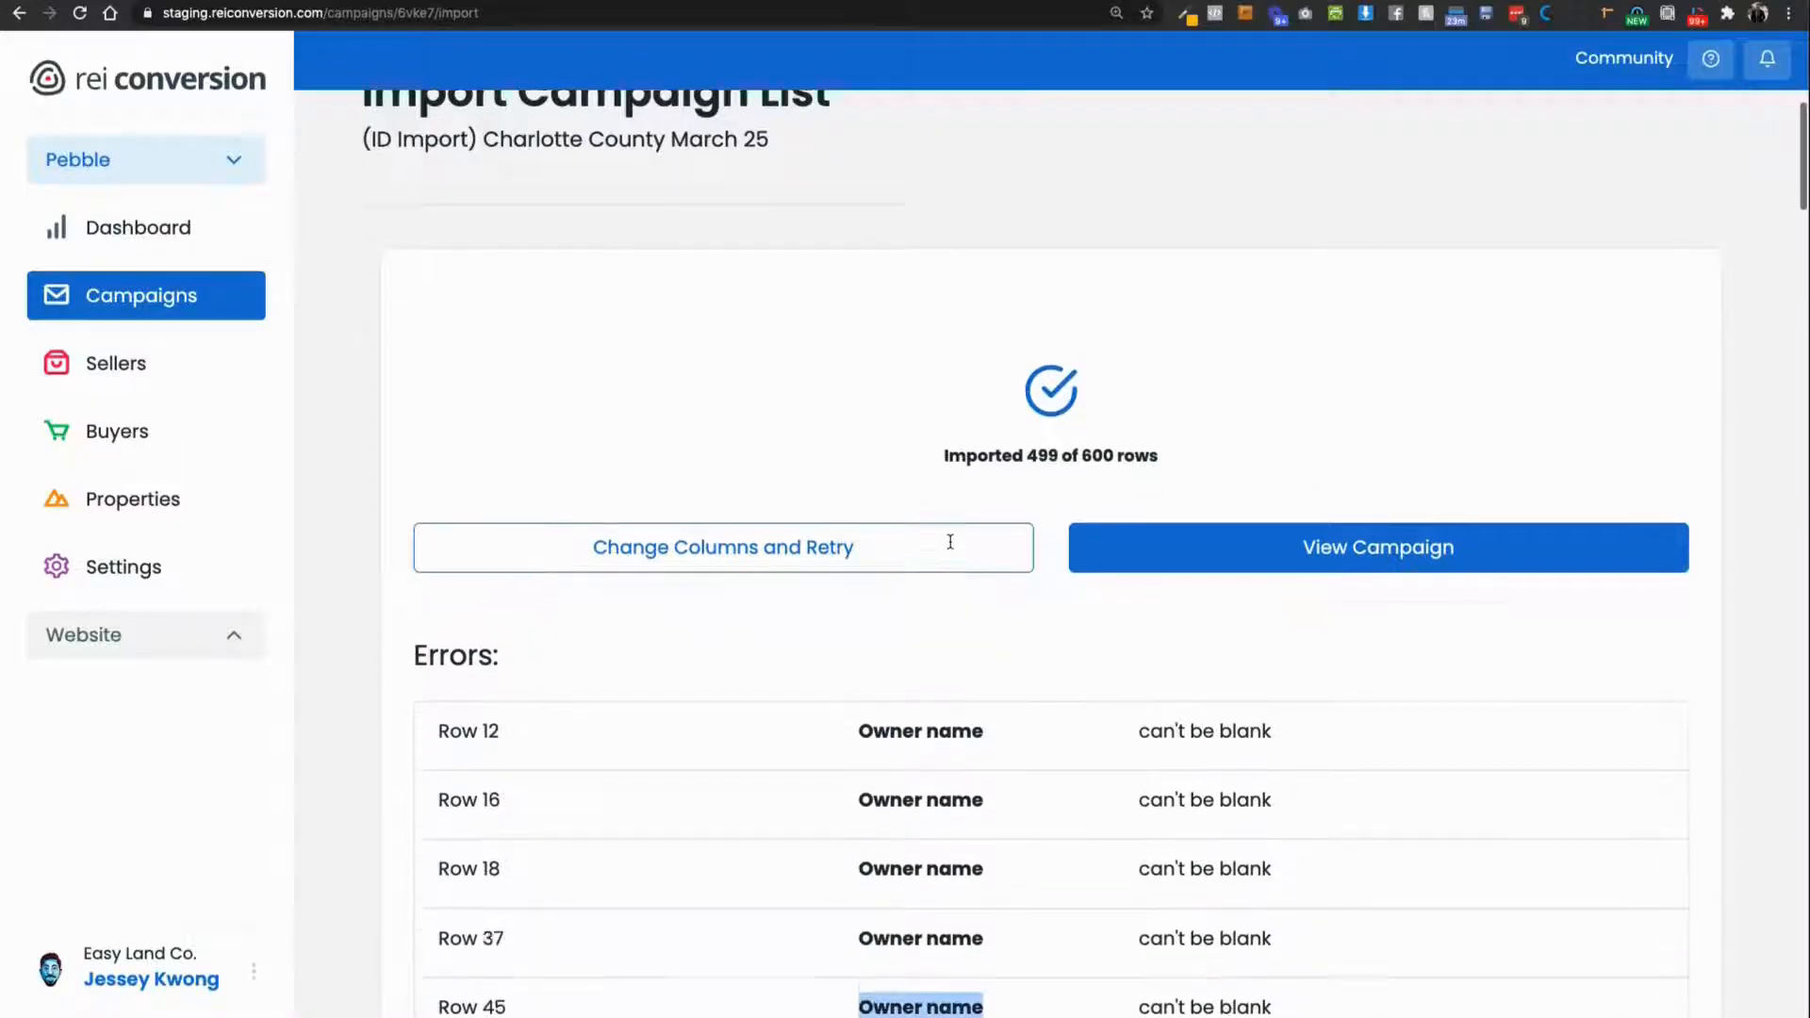
pyautogui.click(1245, 614)
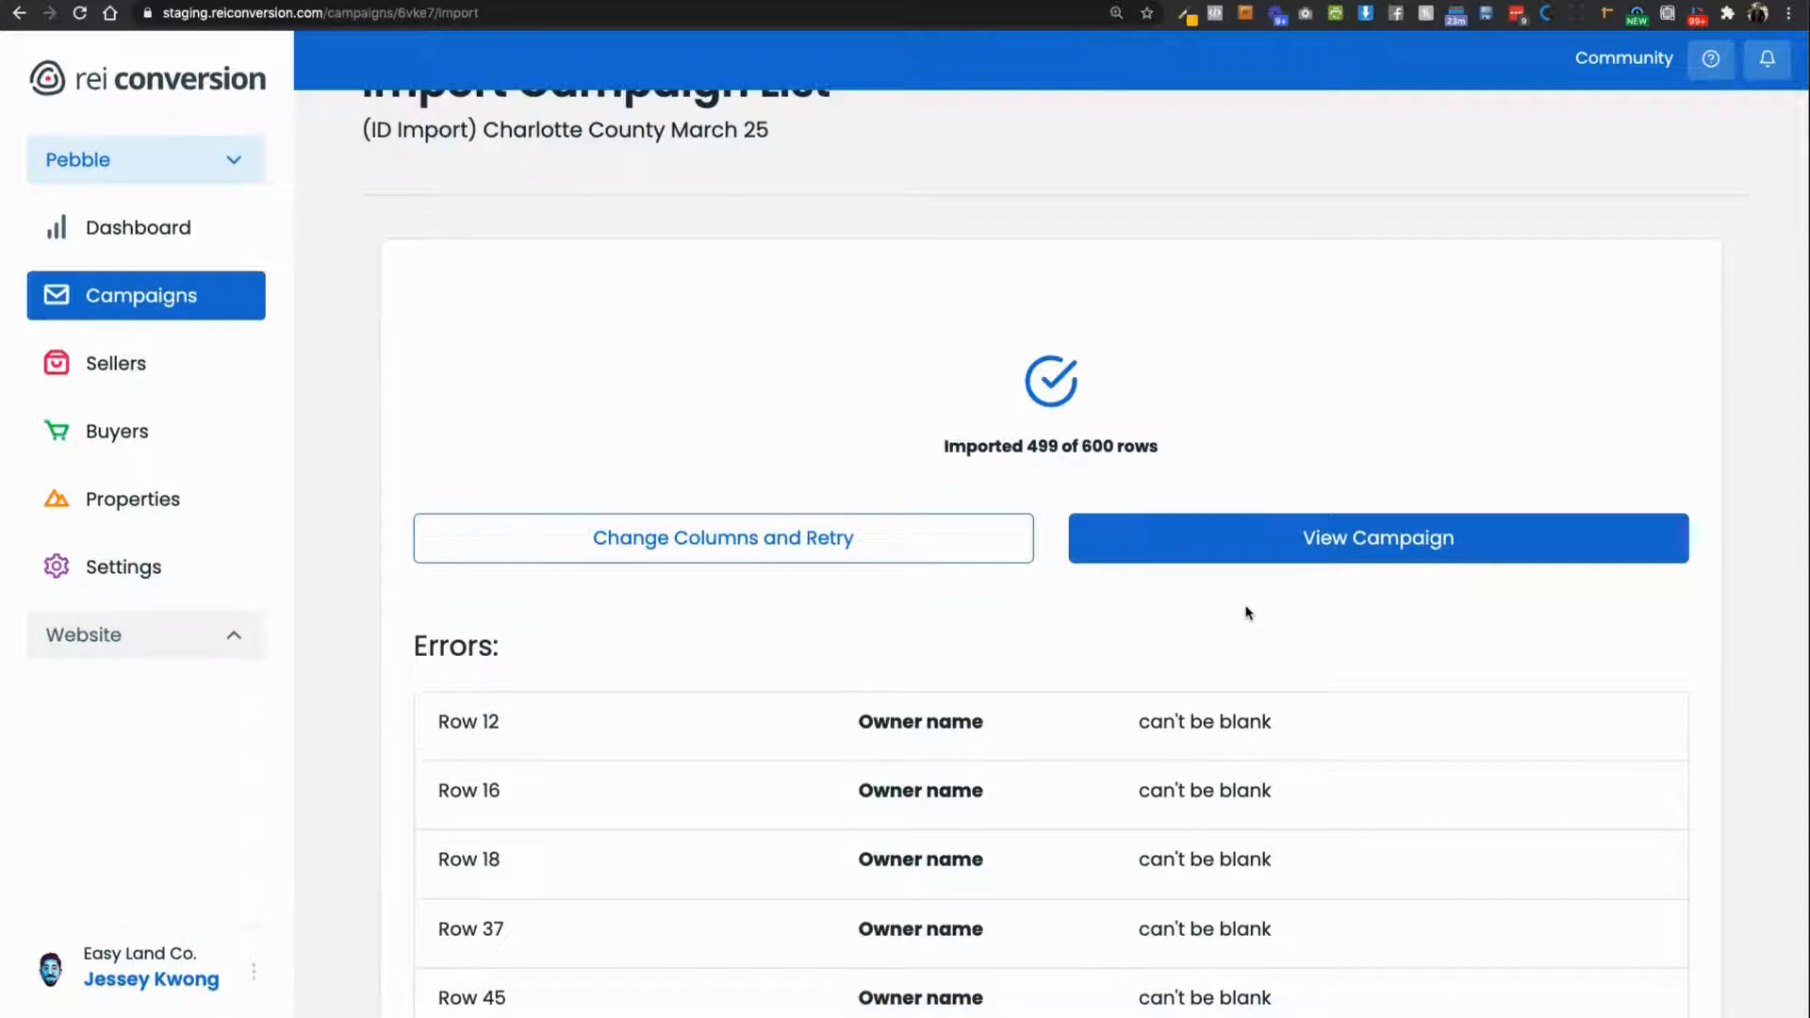
pyautogui.scroll(-3, 1245, 614)
pyautogui.scroll(5, 1246, 614)
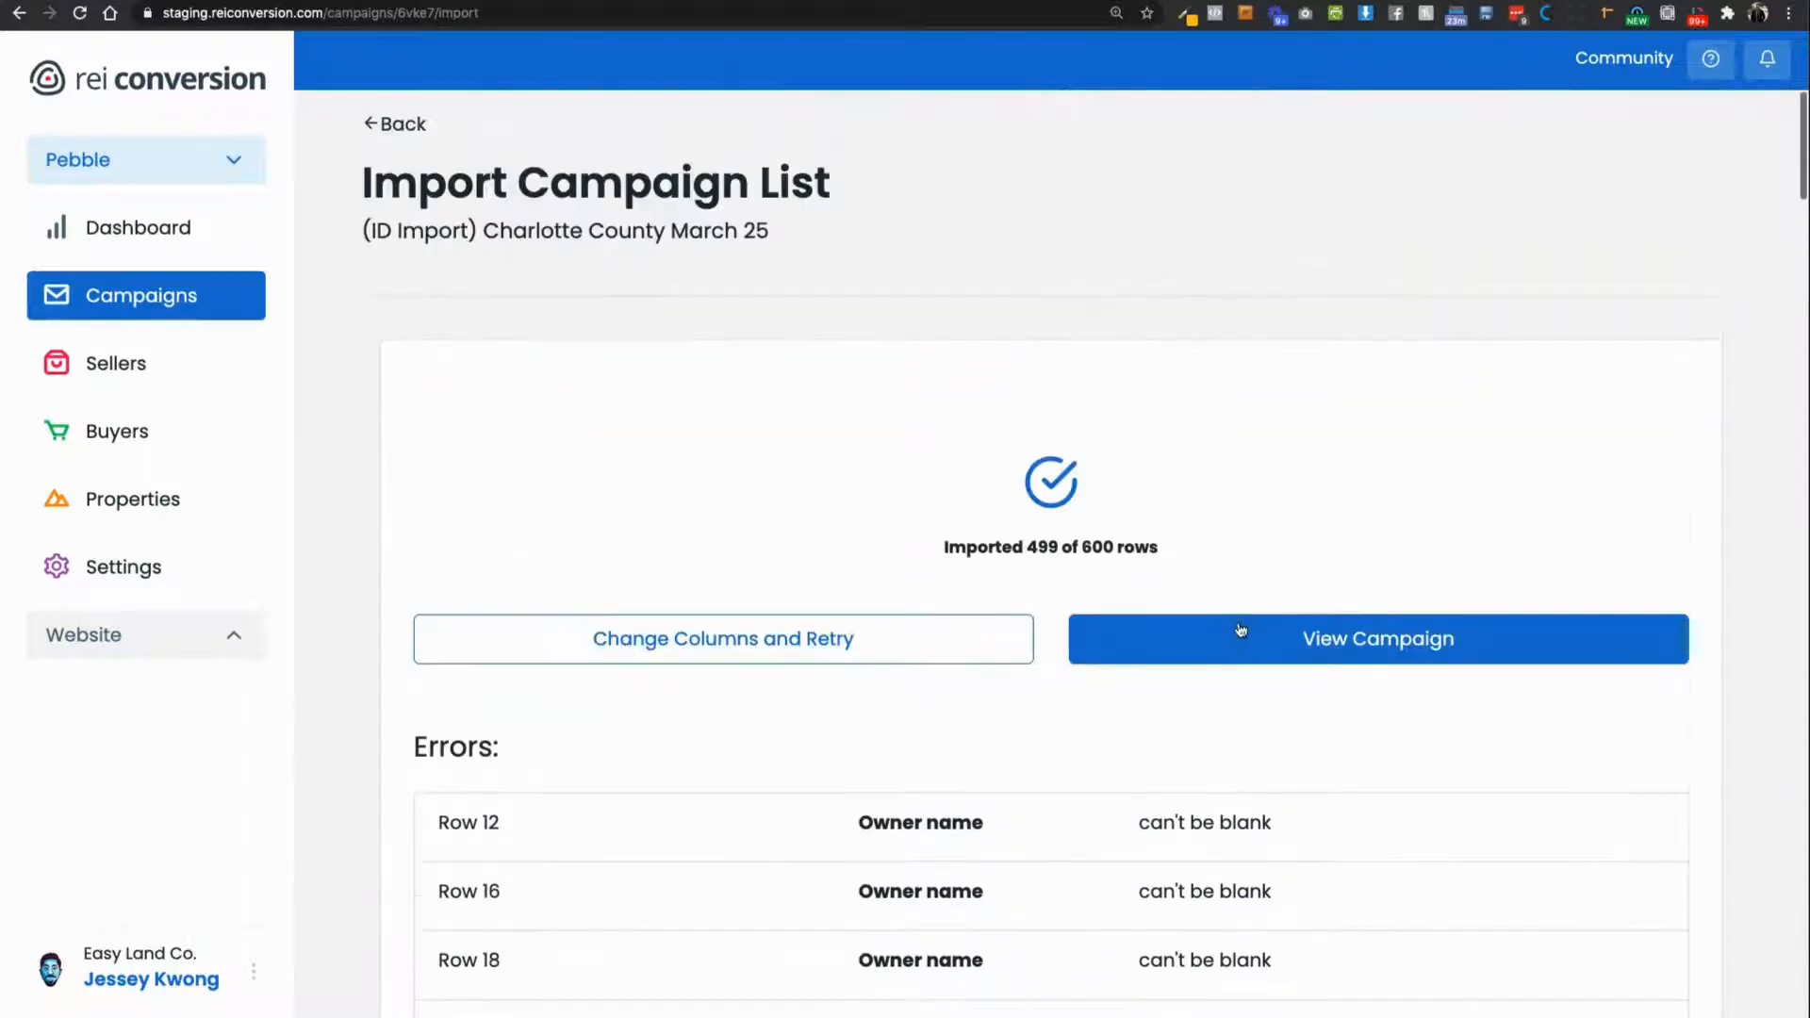
pyautogui.click(1241, 629)
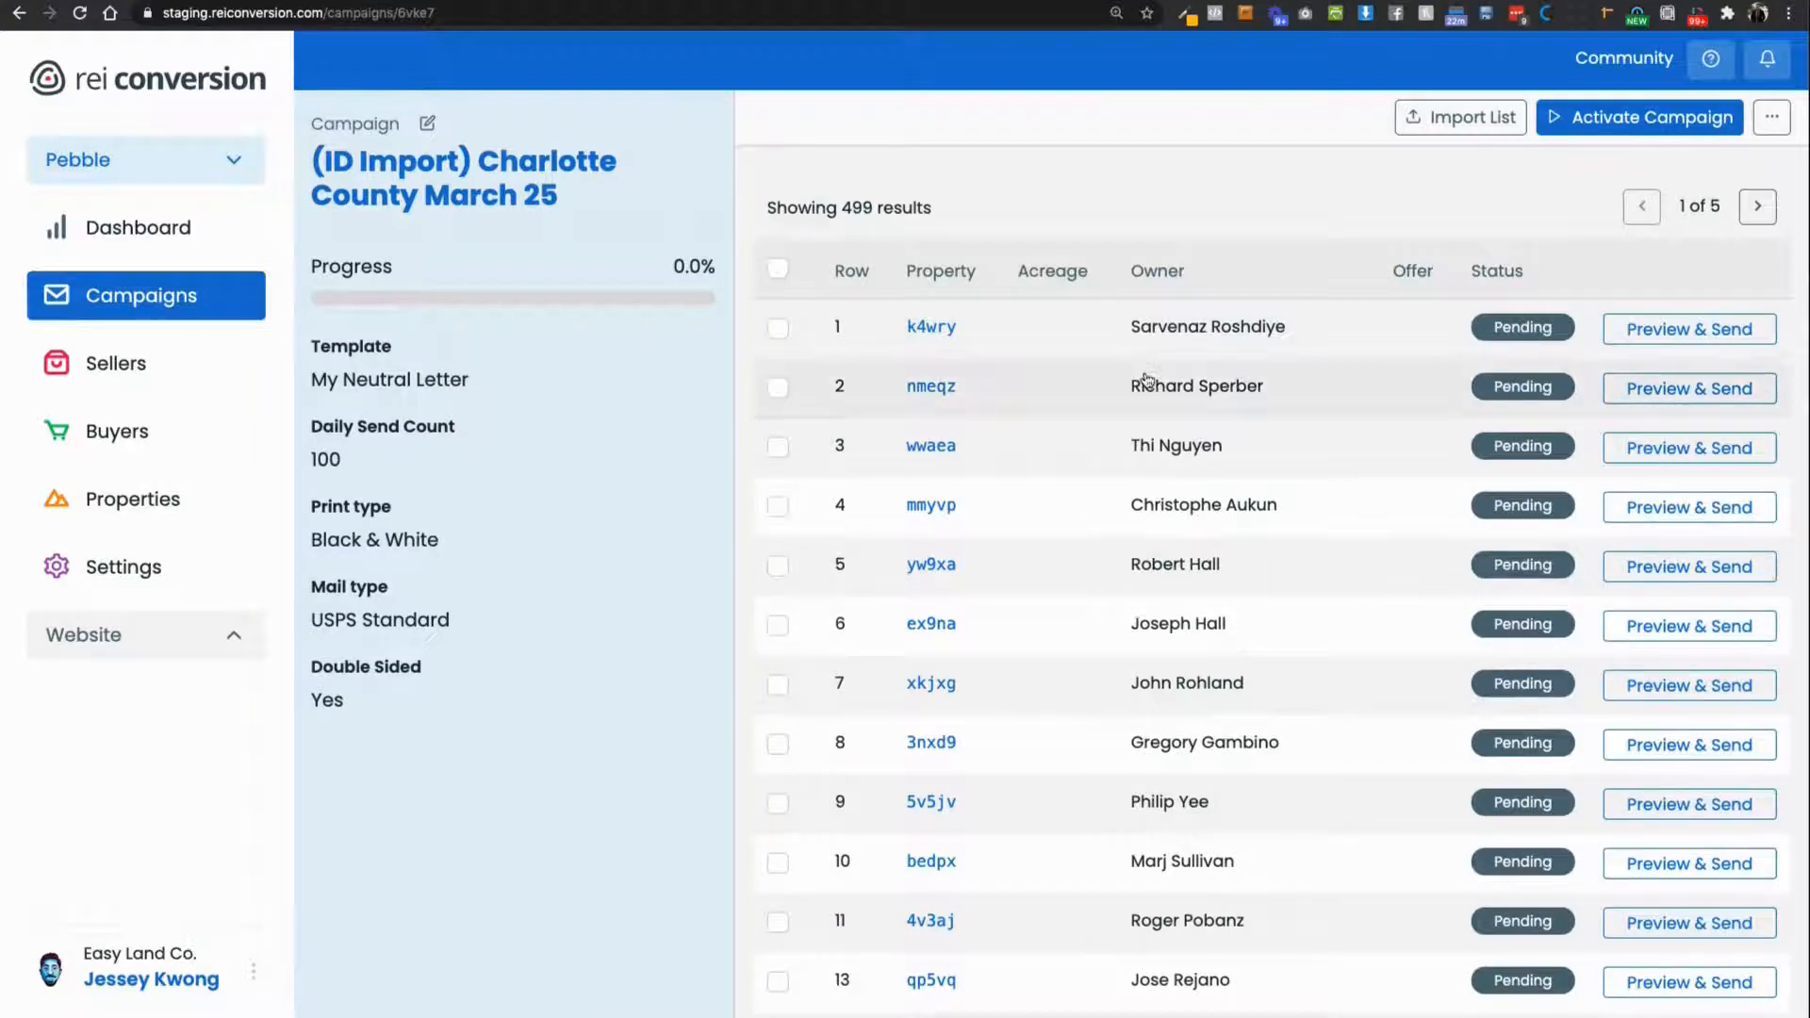
pyautogui.scroll(-3, 1141, 377)
pyautogui.scroll(3, 1141, 377)
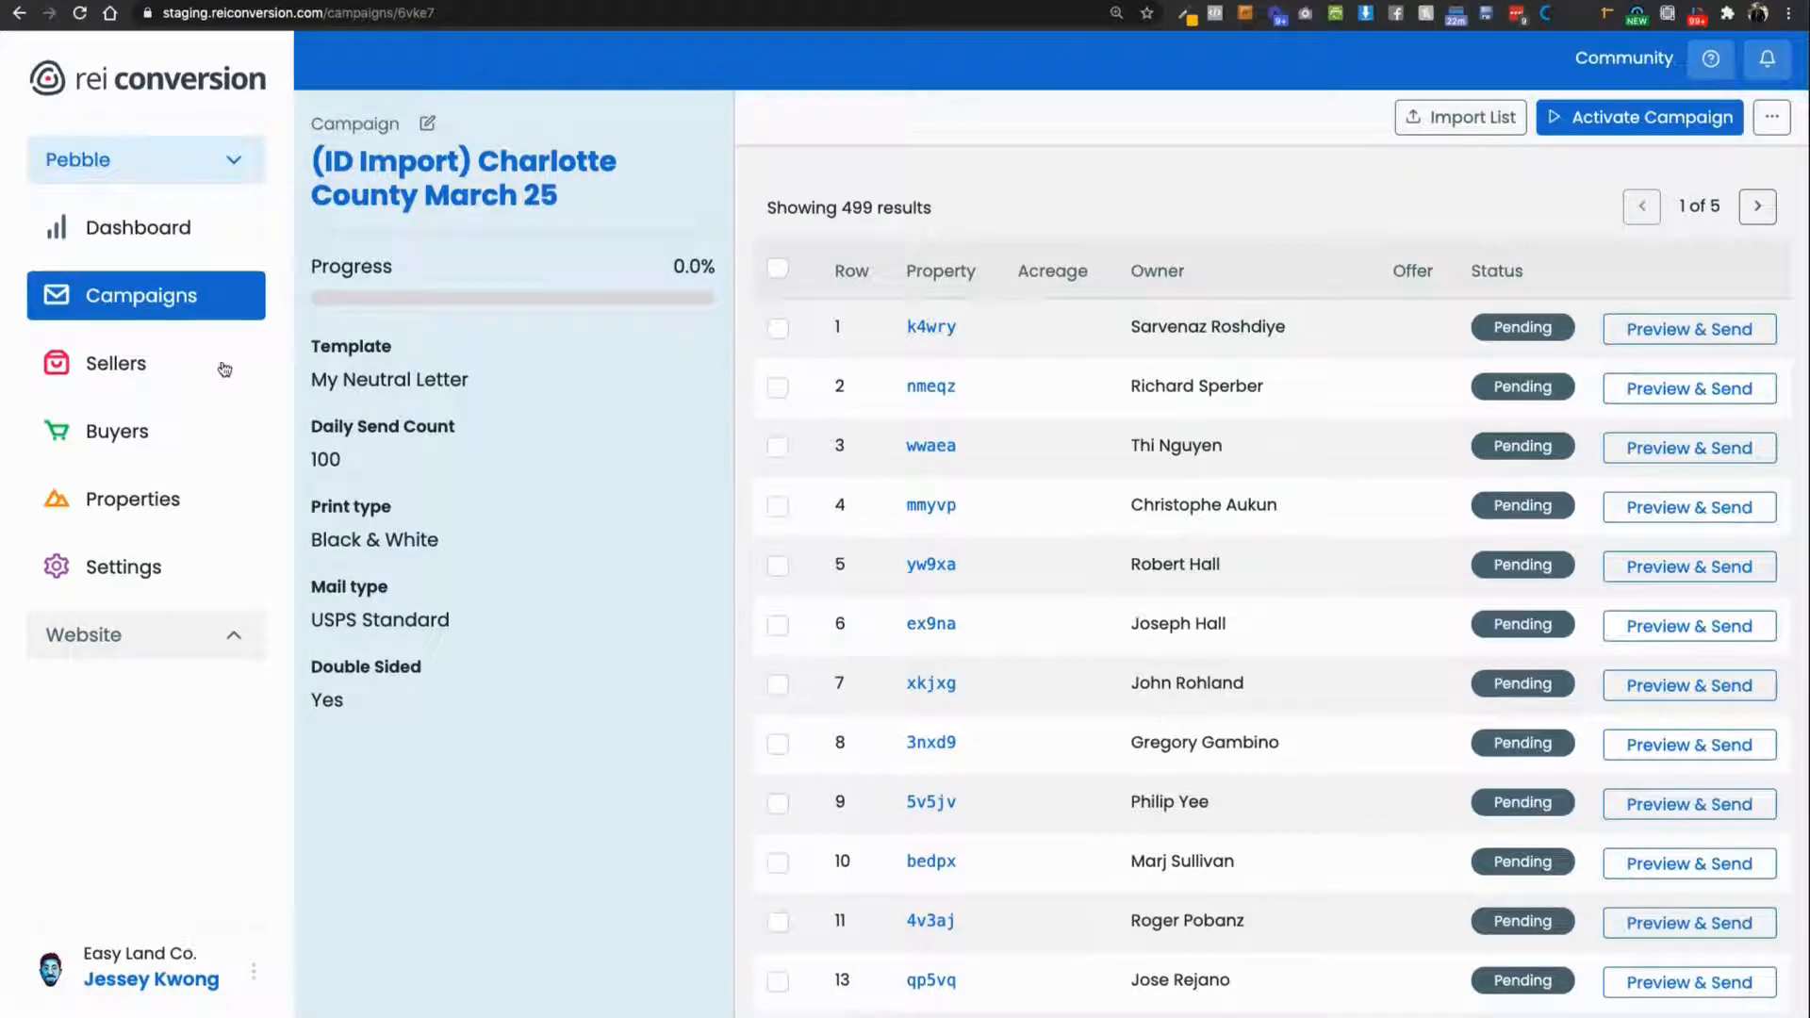
# Open the property settings and add a new property stage.
pyautogui.click(151, 580)
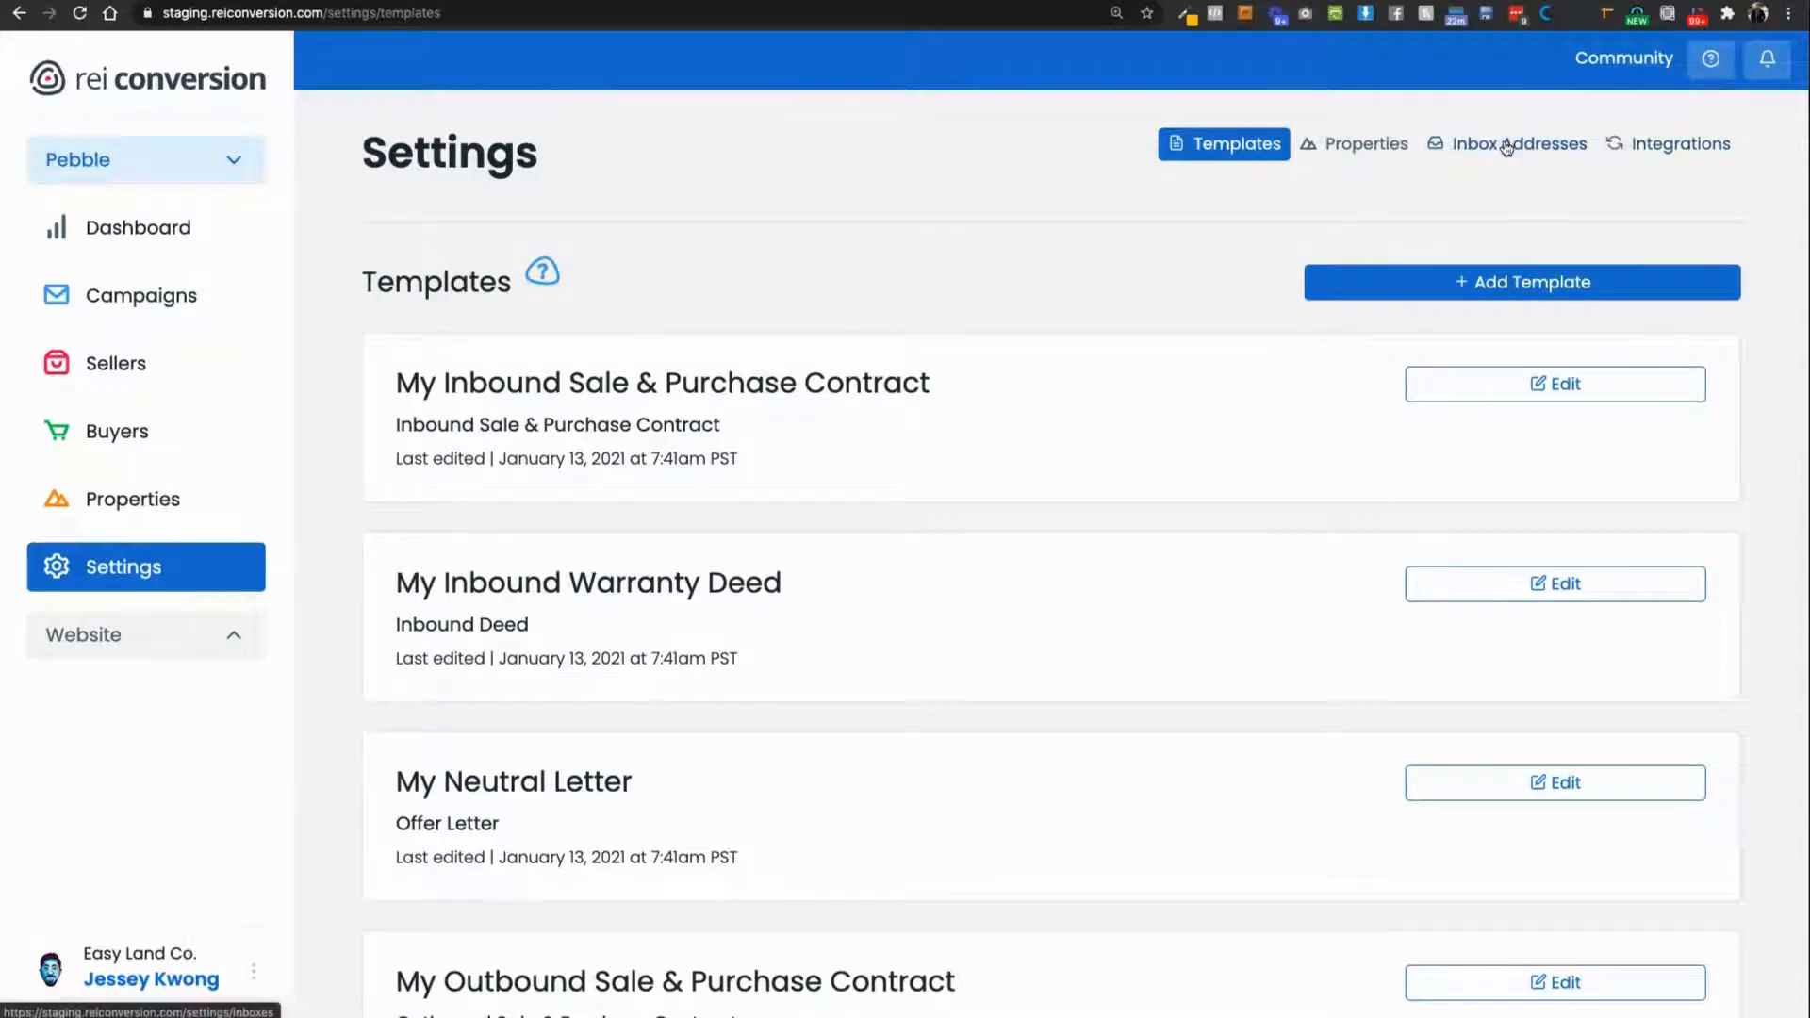
pyautogui.click(1391, 147)
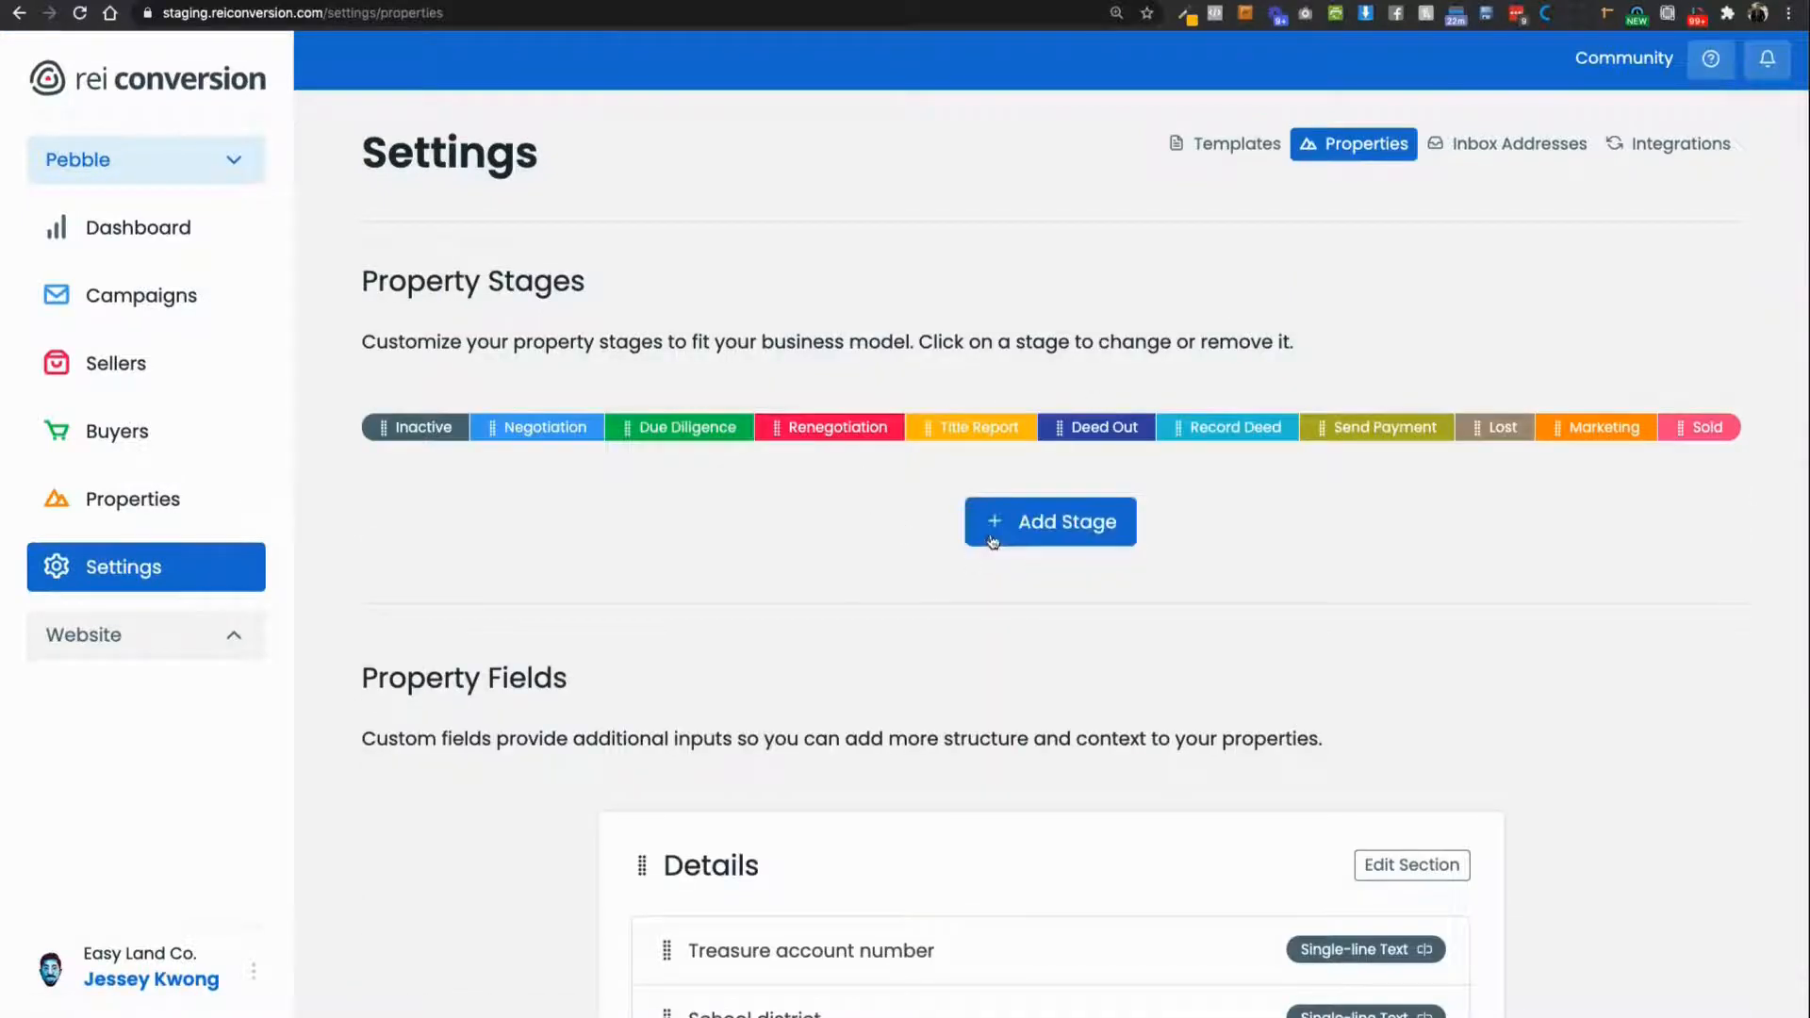
pyautogui.click(993, 541)
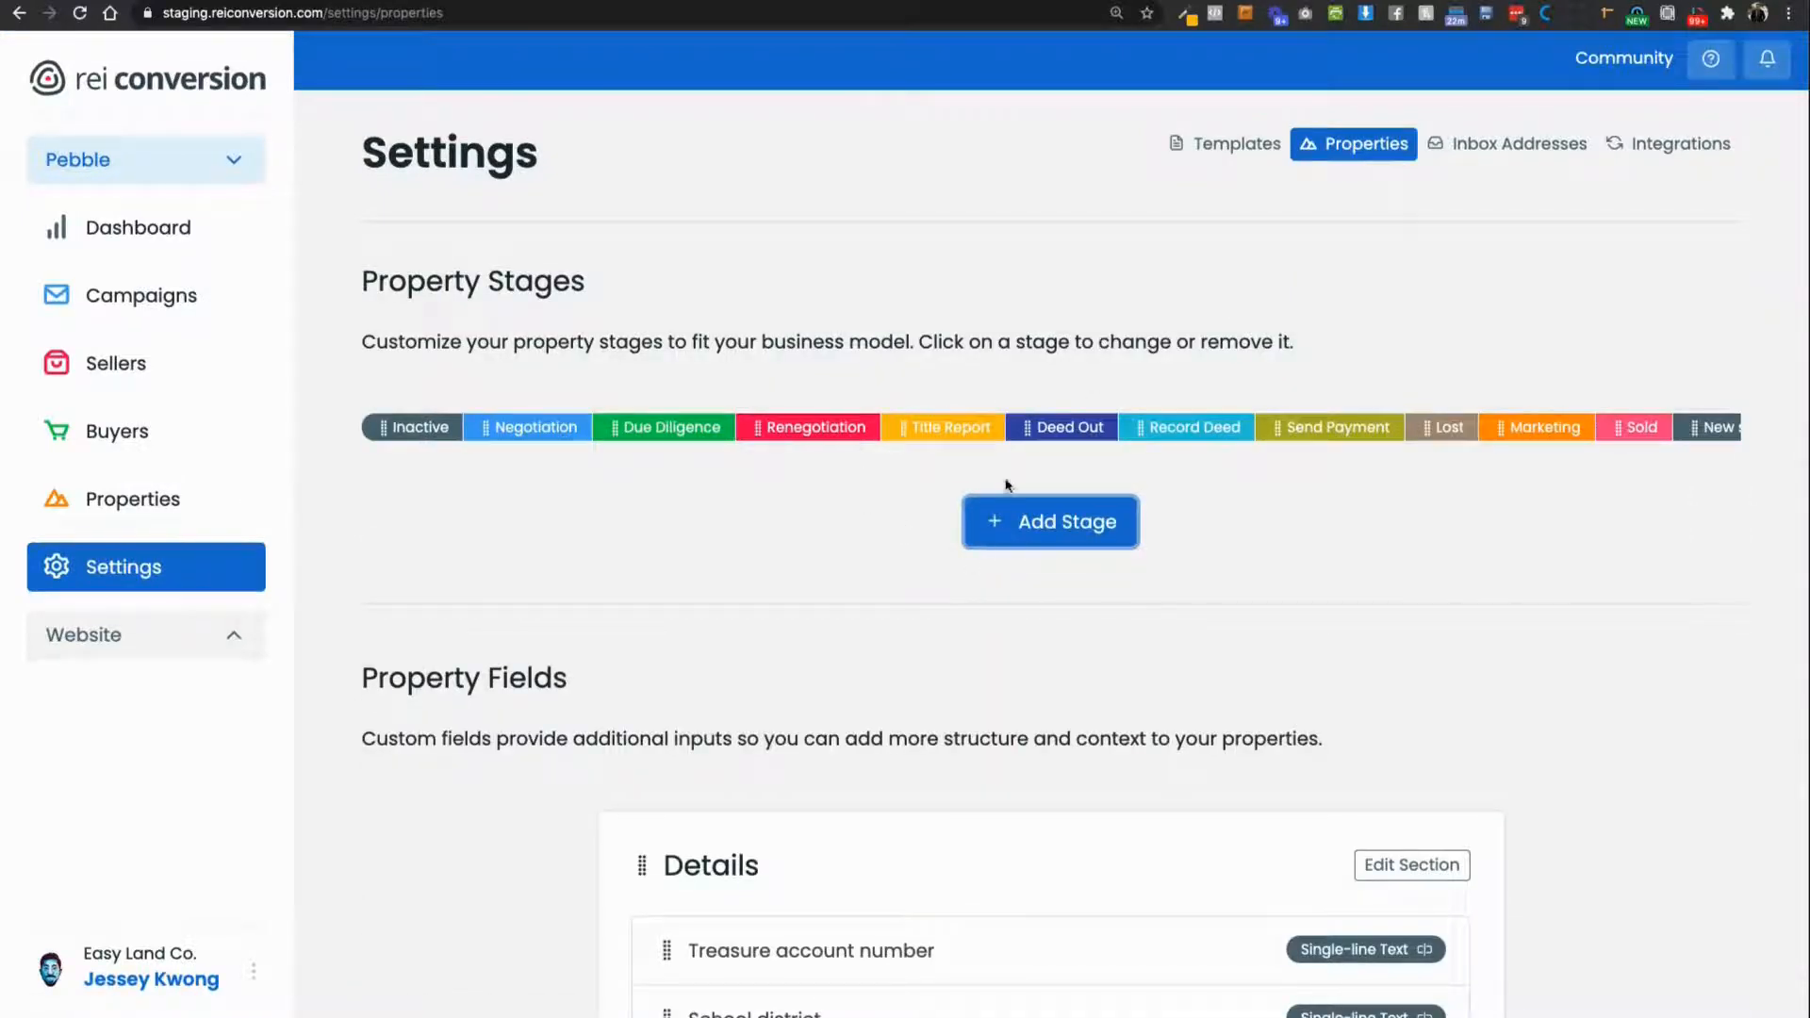
pyautogui.hscroll(2, 1024, 431)
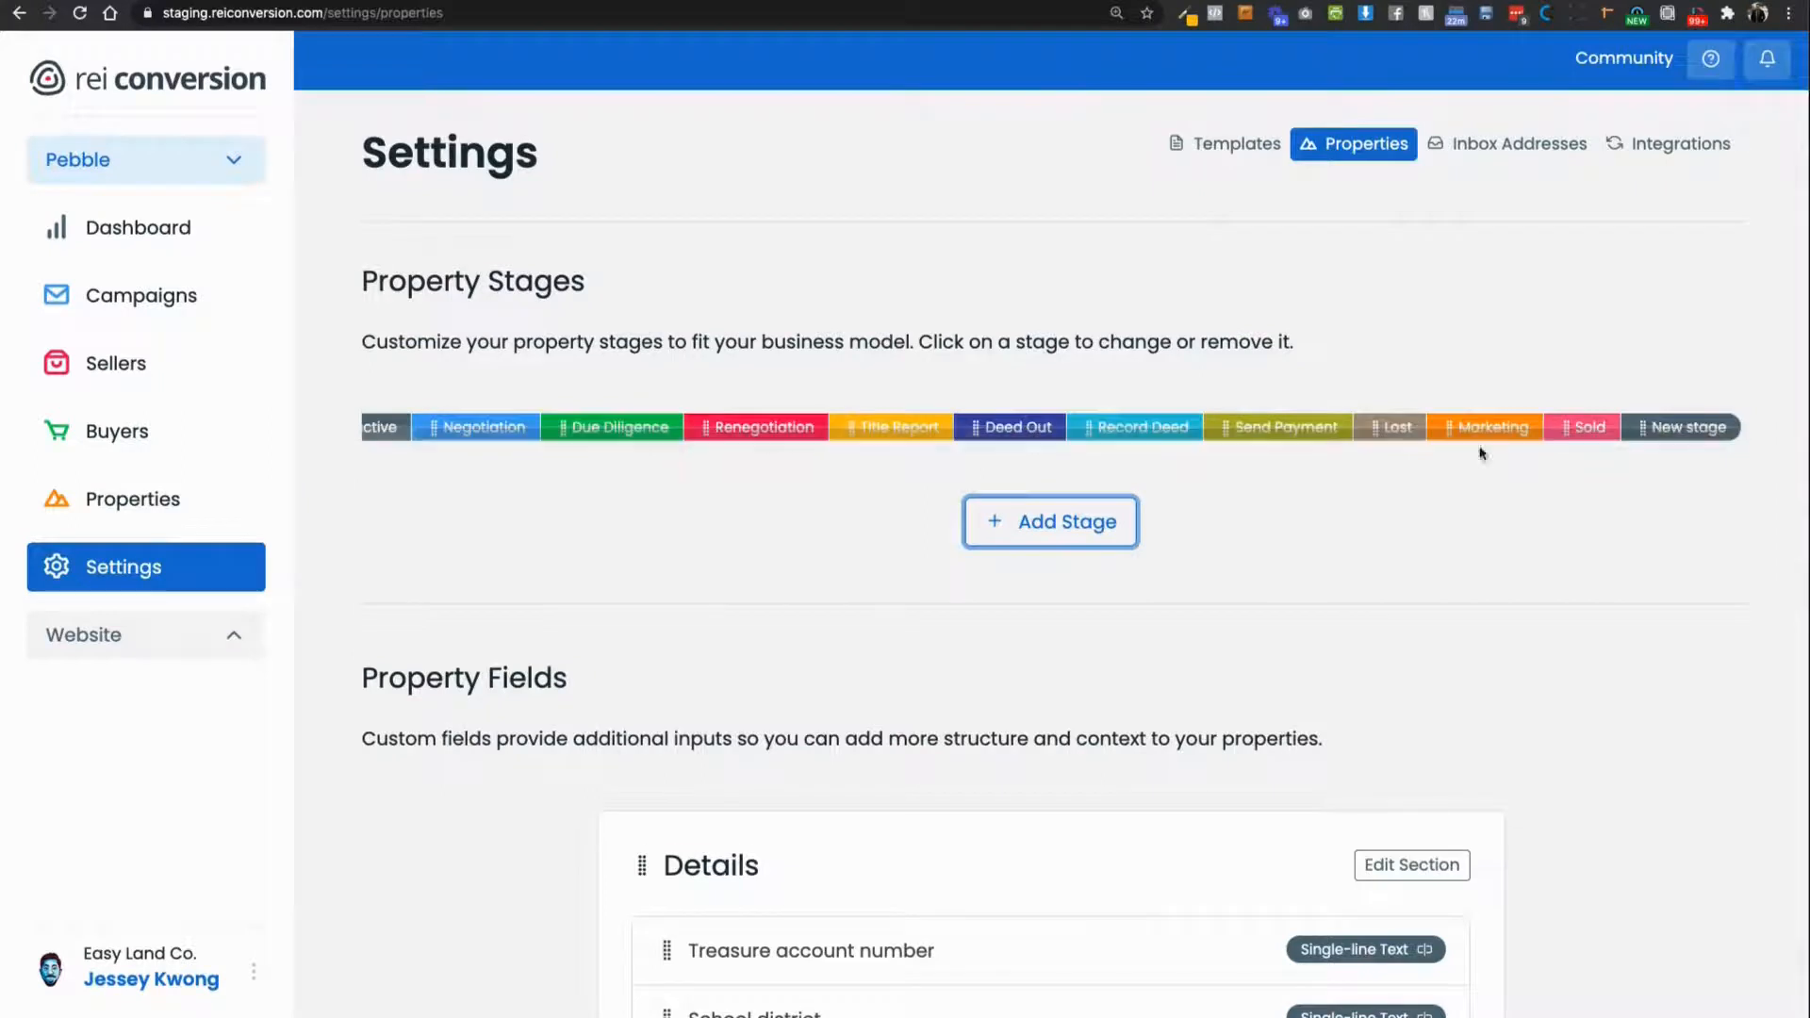
# Rename the new property stage as Mailed and save it.
pyautogui.click(1675, 435)
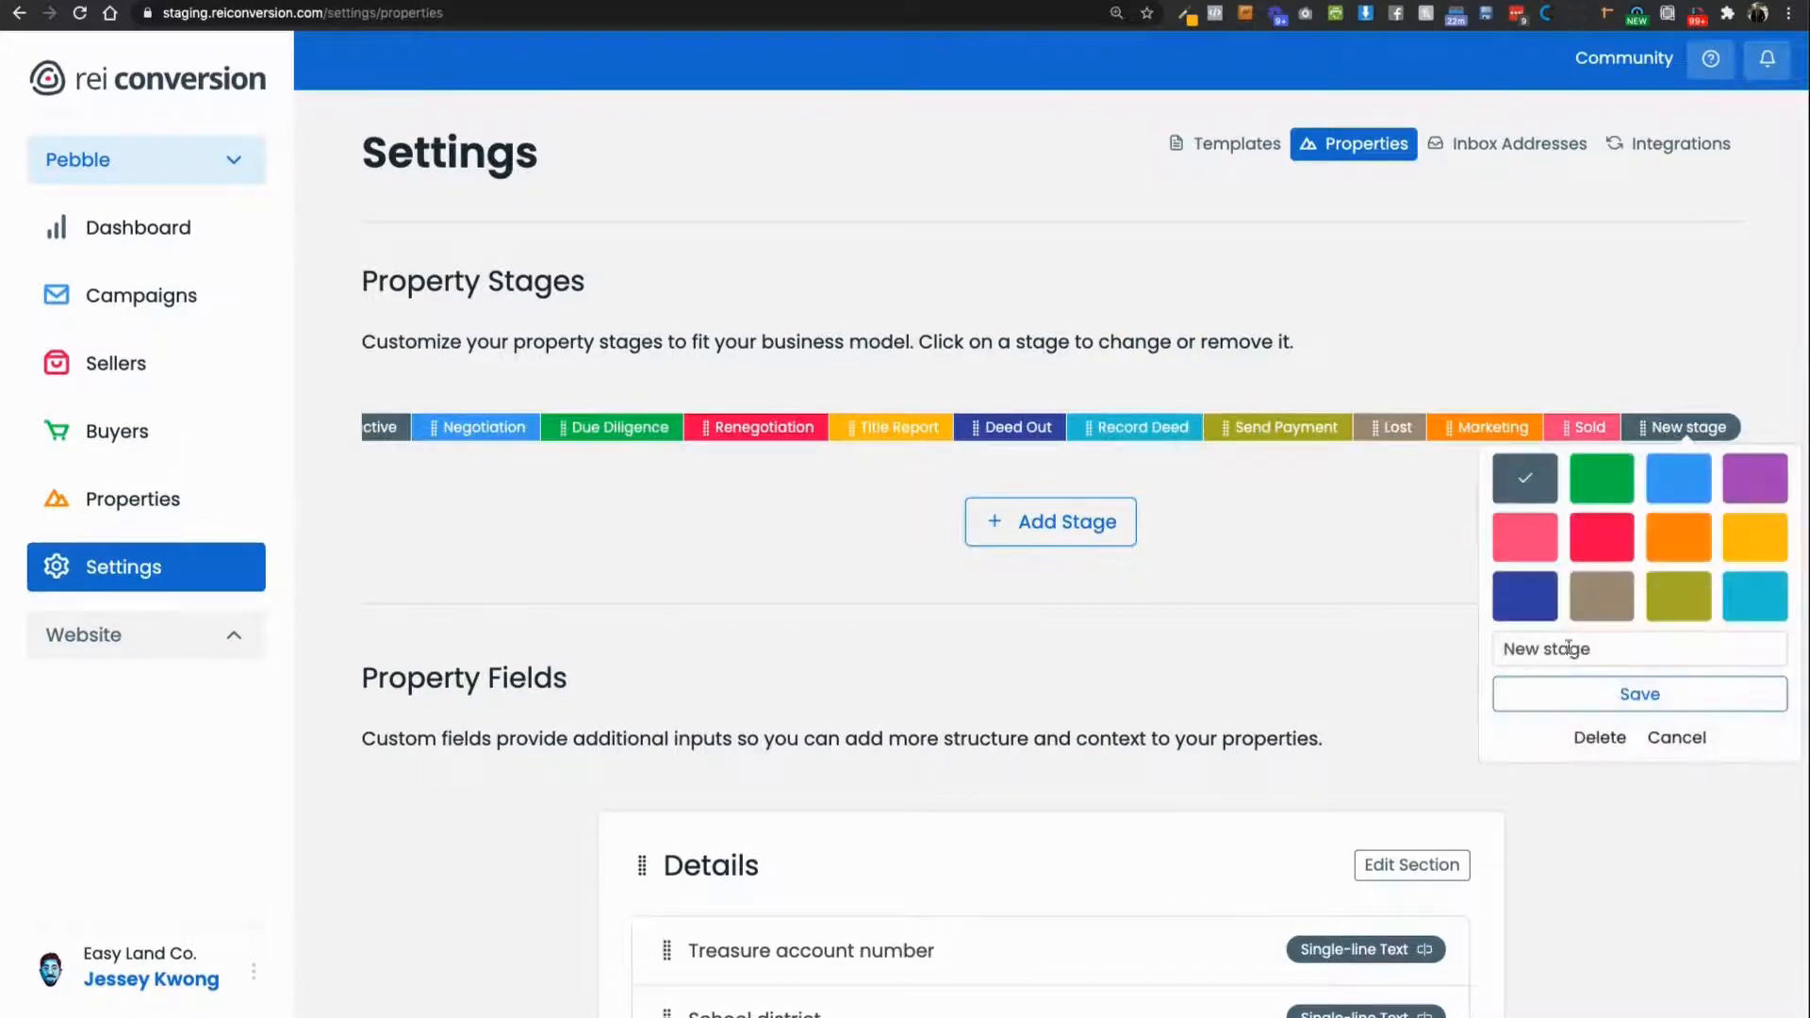
pyautogui.click(1445, 656)
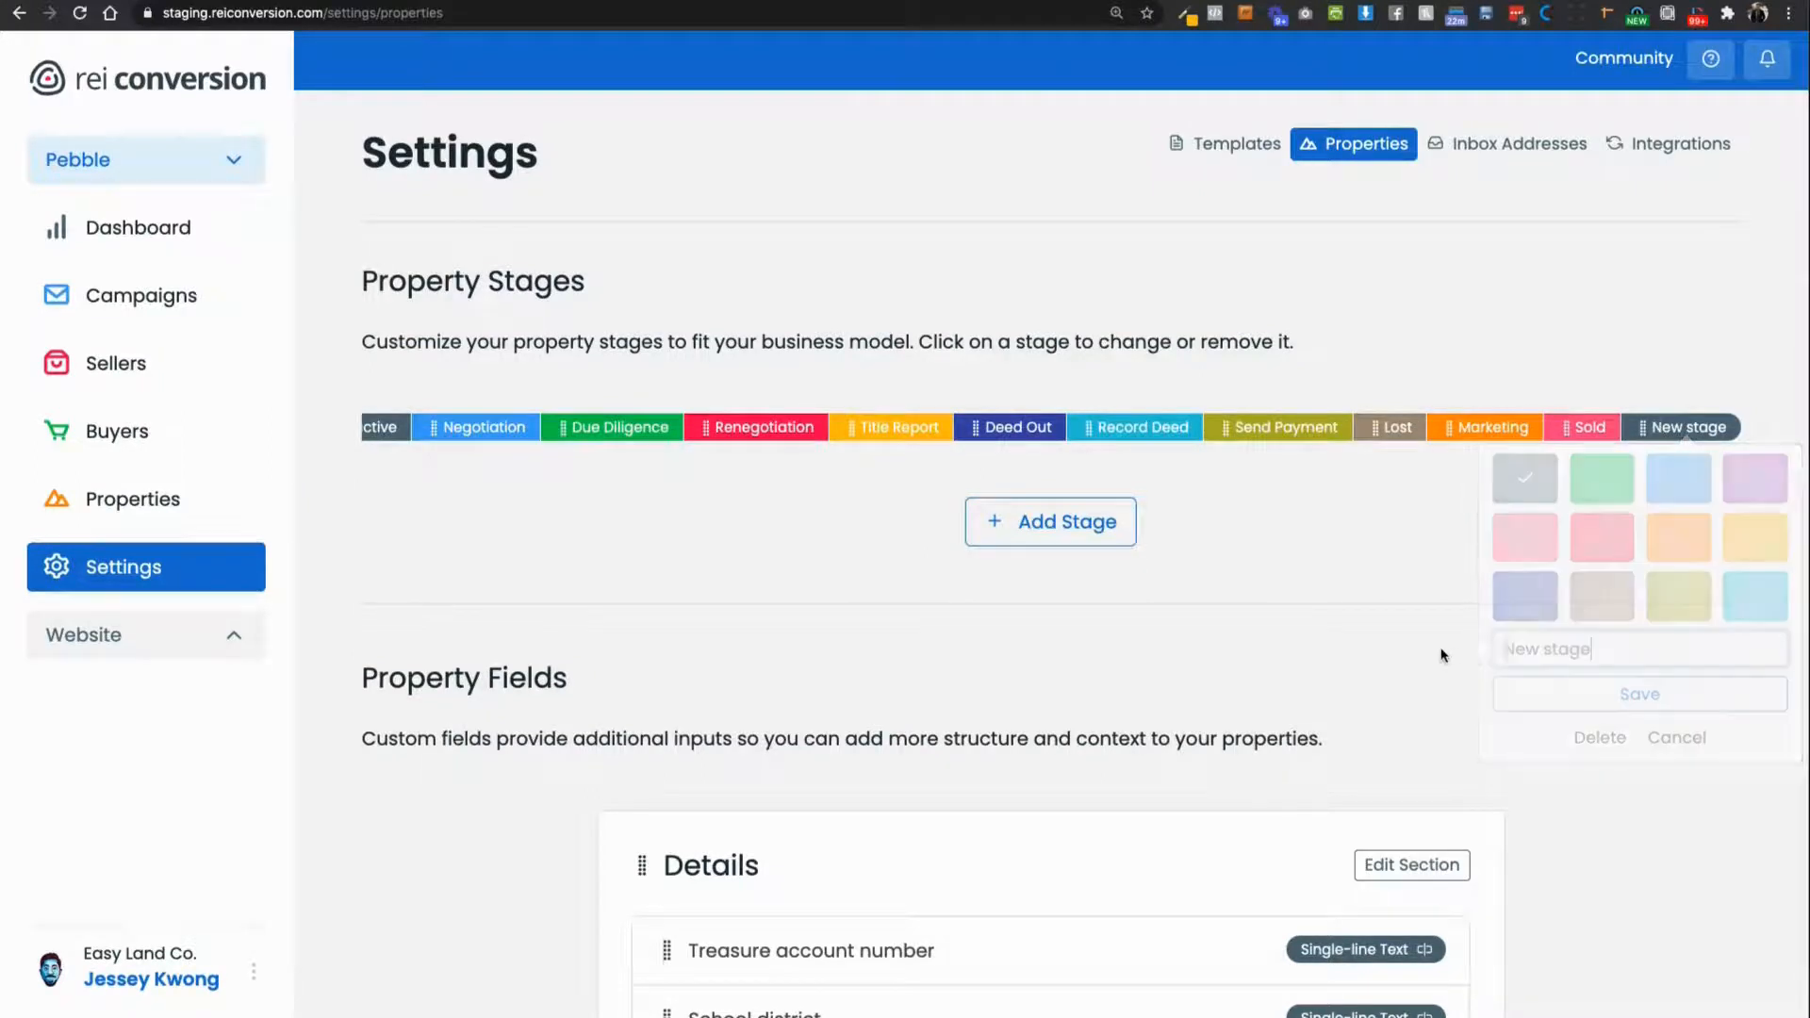
pyautogui.click(1640, 426)
pyautogui.moveTo(1604, 649); pyautogui.dragTo(1499, 650)
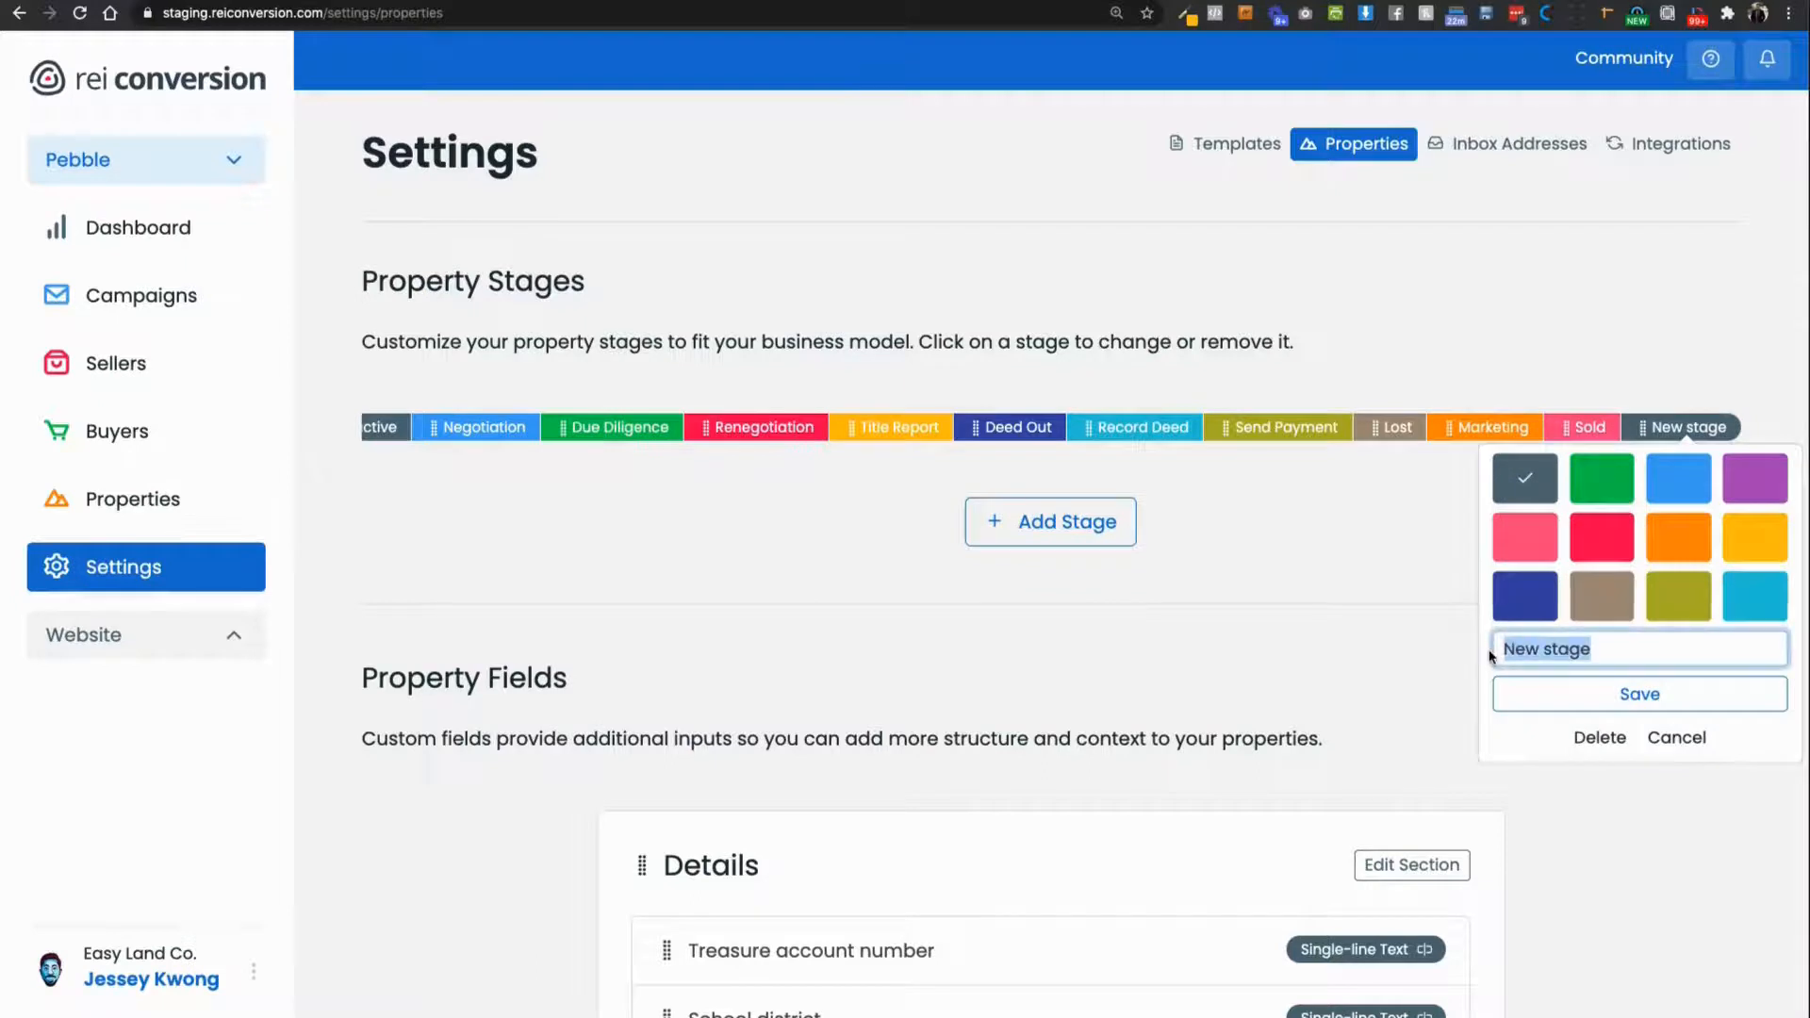
pyautogui.write('Mailed')
pyautogui.click(1419, 684)
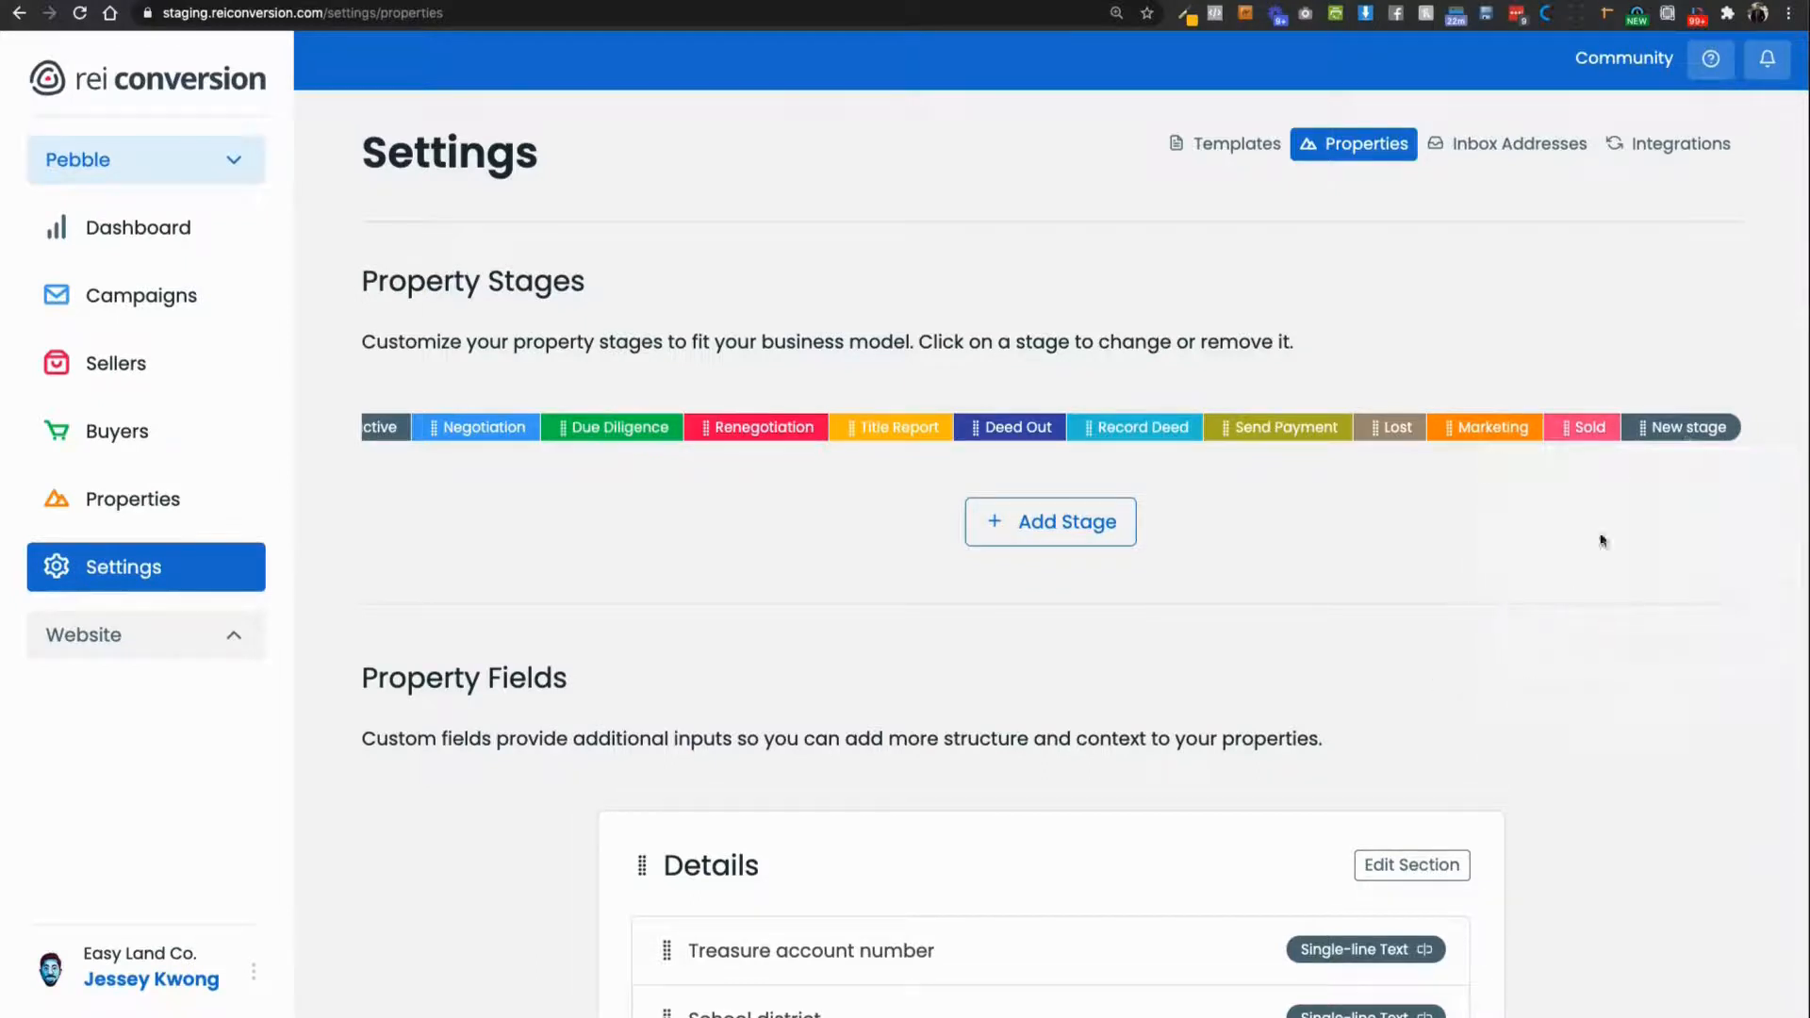
pyautogui.click(1667, 427)
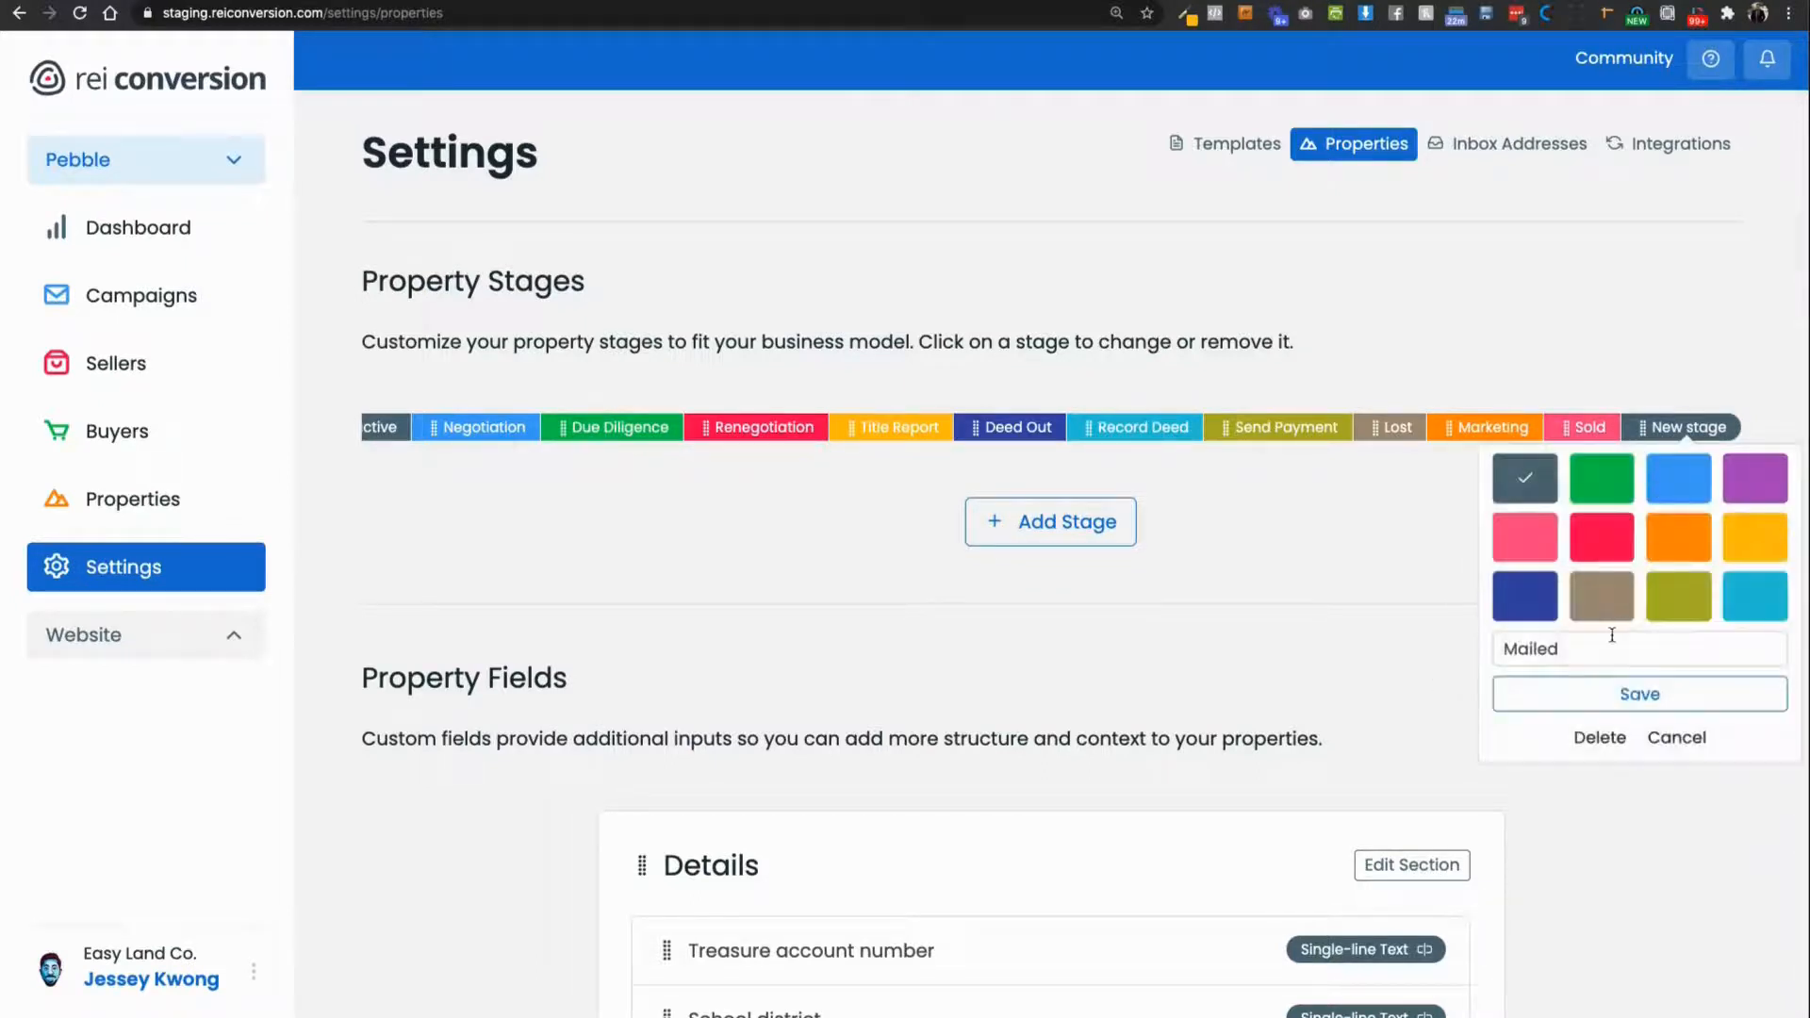
pyautogui.click(1640, 694)
# Move the Mailed stage between Inactive and Negotiation, and save its colour as taupe.
pyautogui.moveTo(1665, 432); pyautogui.dragTo(499, 429)
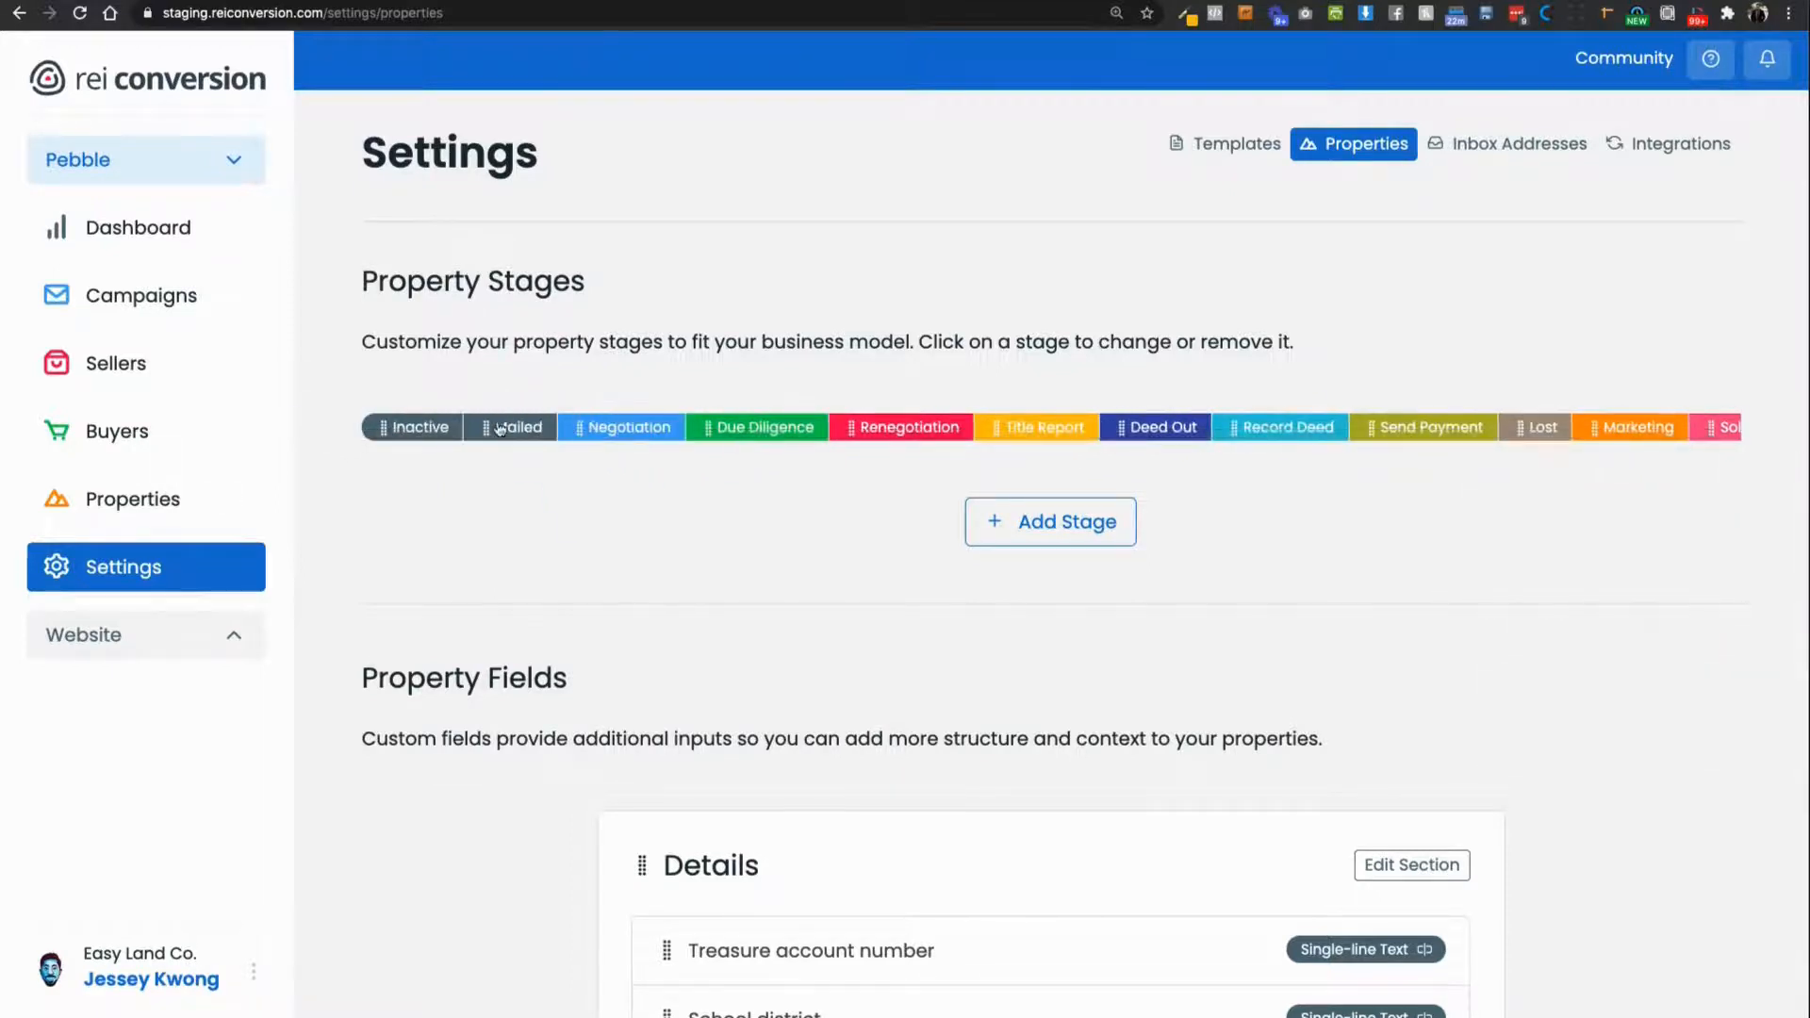
pyautogui.click(499, 429)
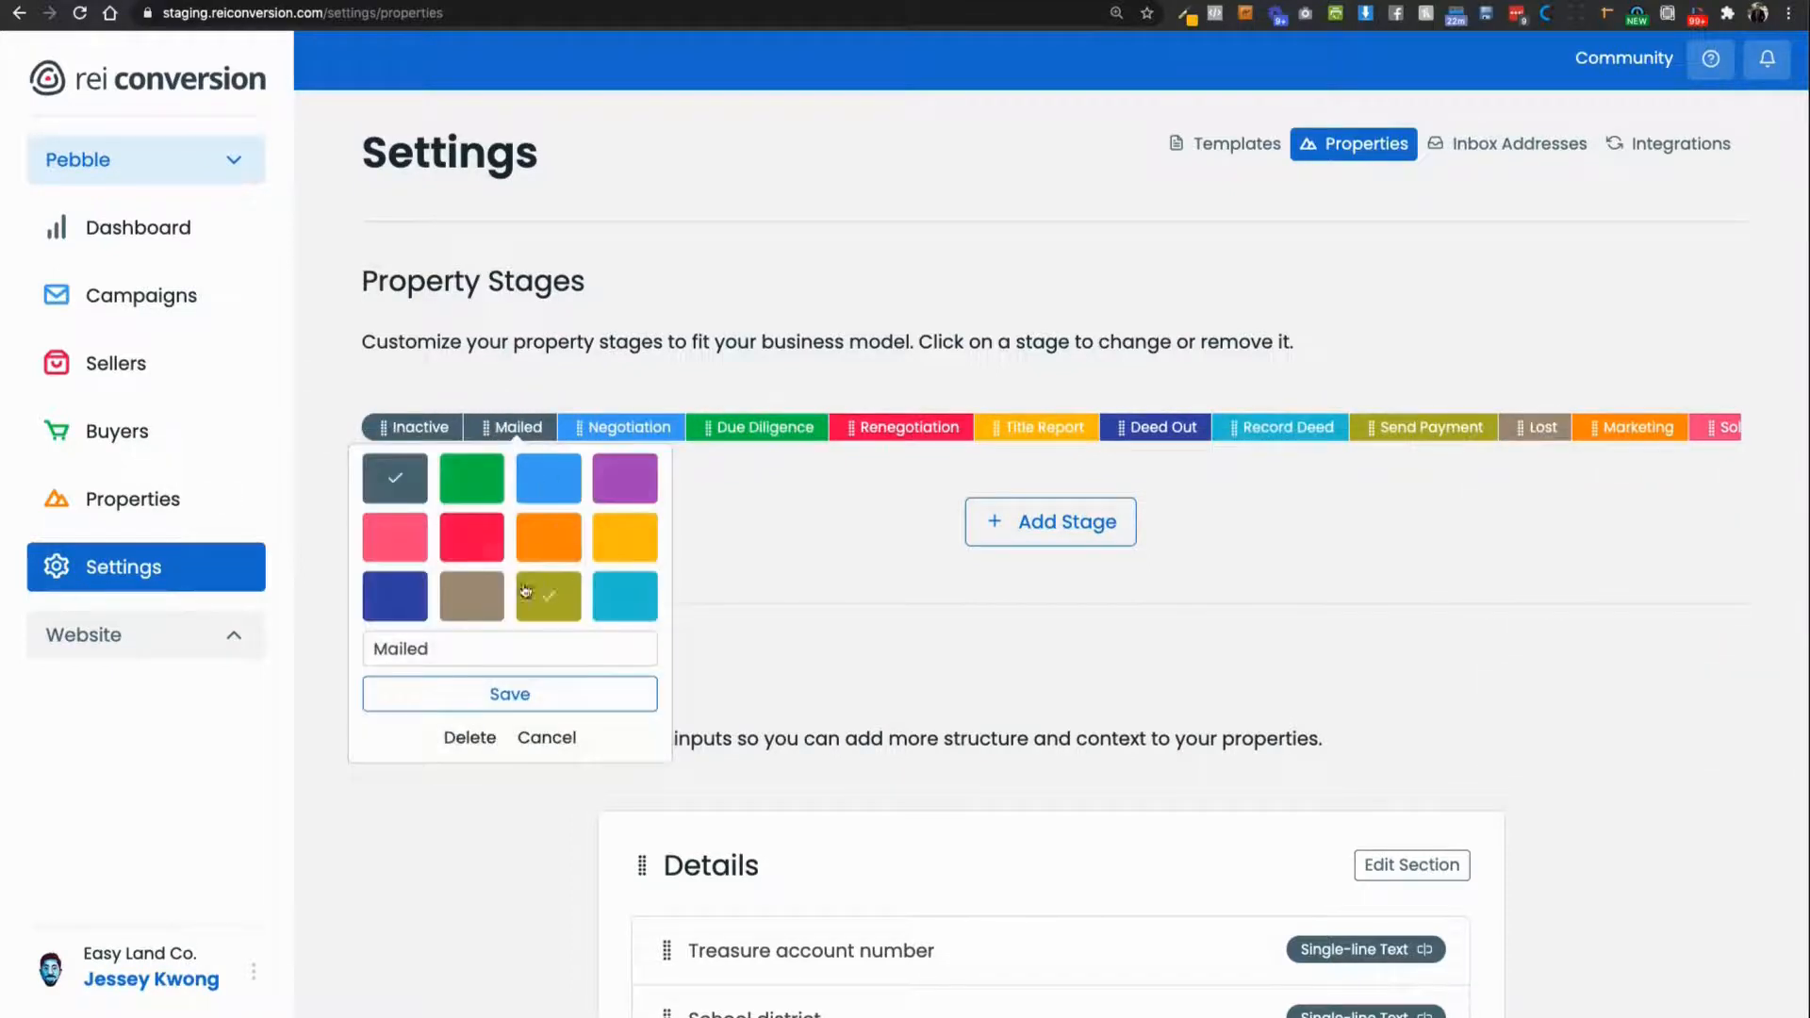
pyautogui.click(501, 696)
# Filter the properties by the (ID Import) Charlotte County March 25 campaign.
pyautogui.click(187, 509)
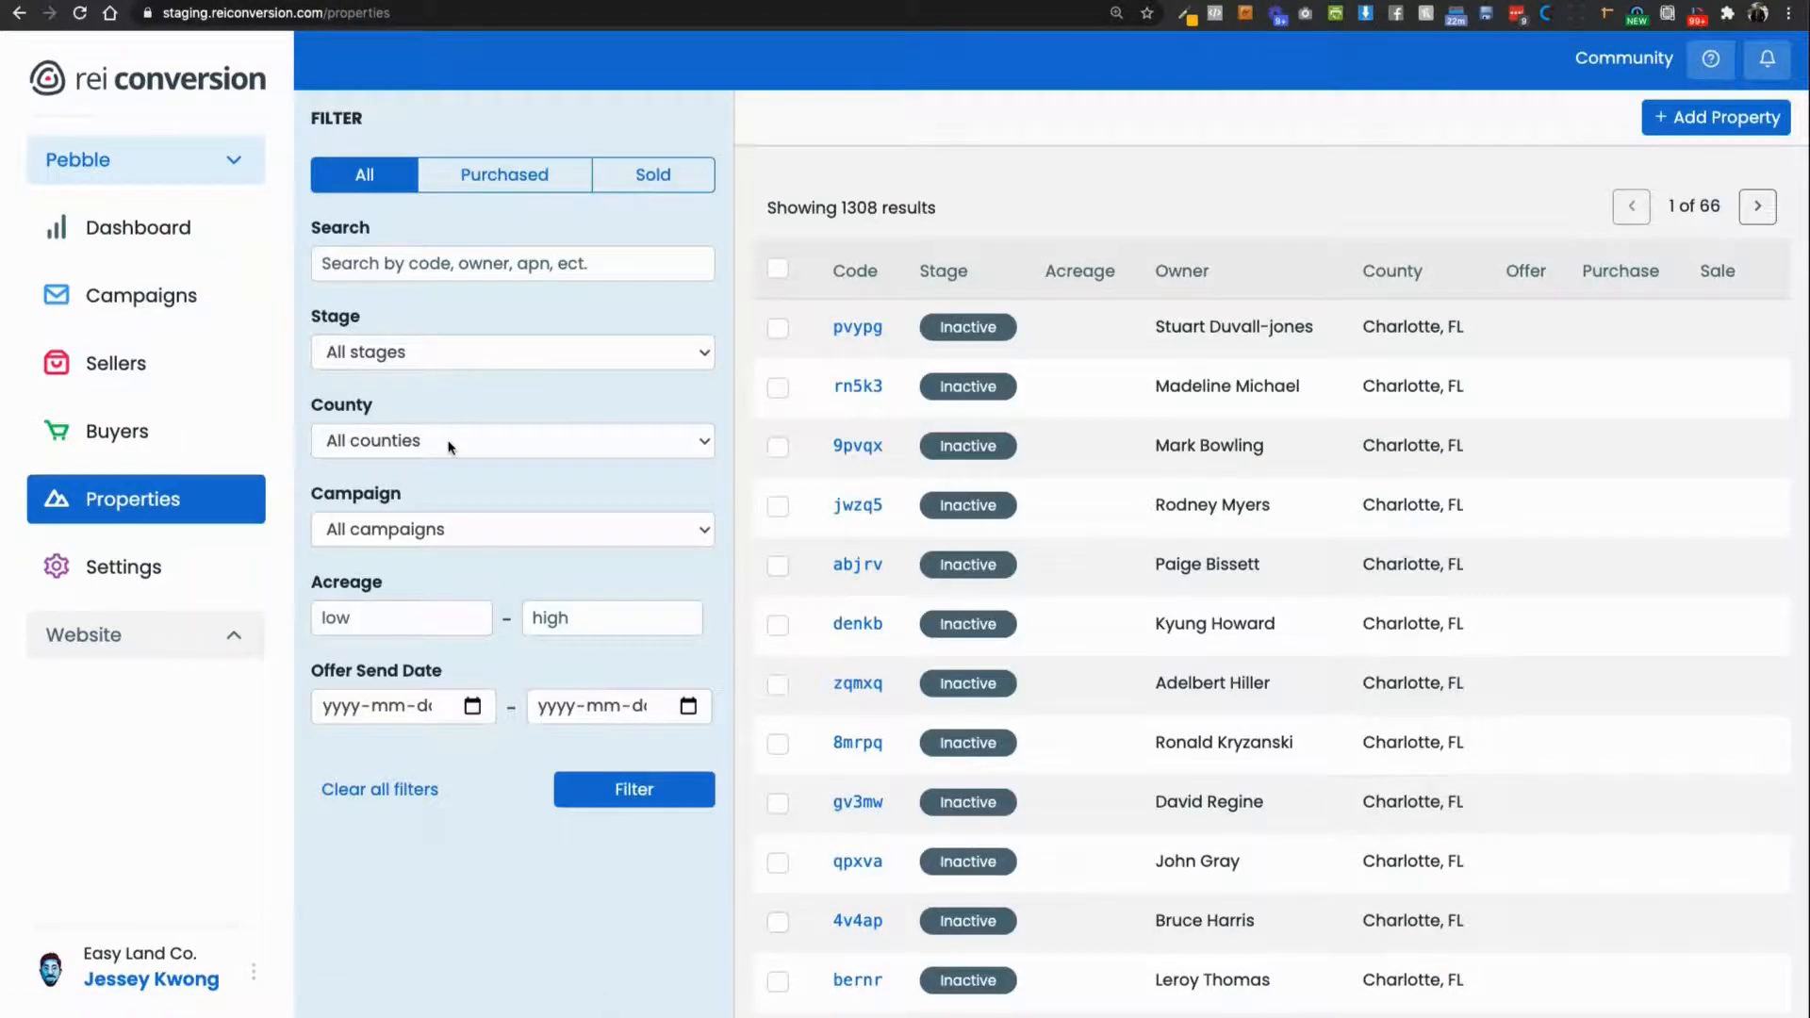
pyautogui.click(449, 444)
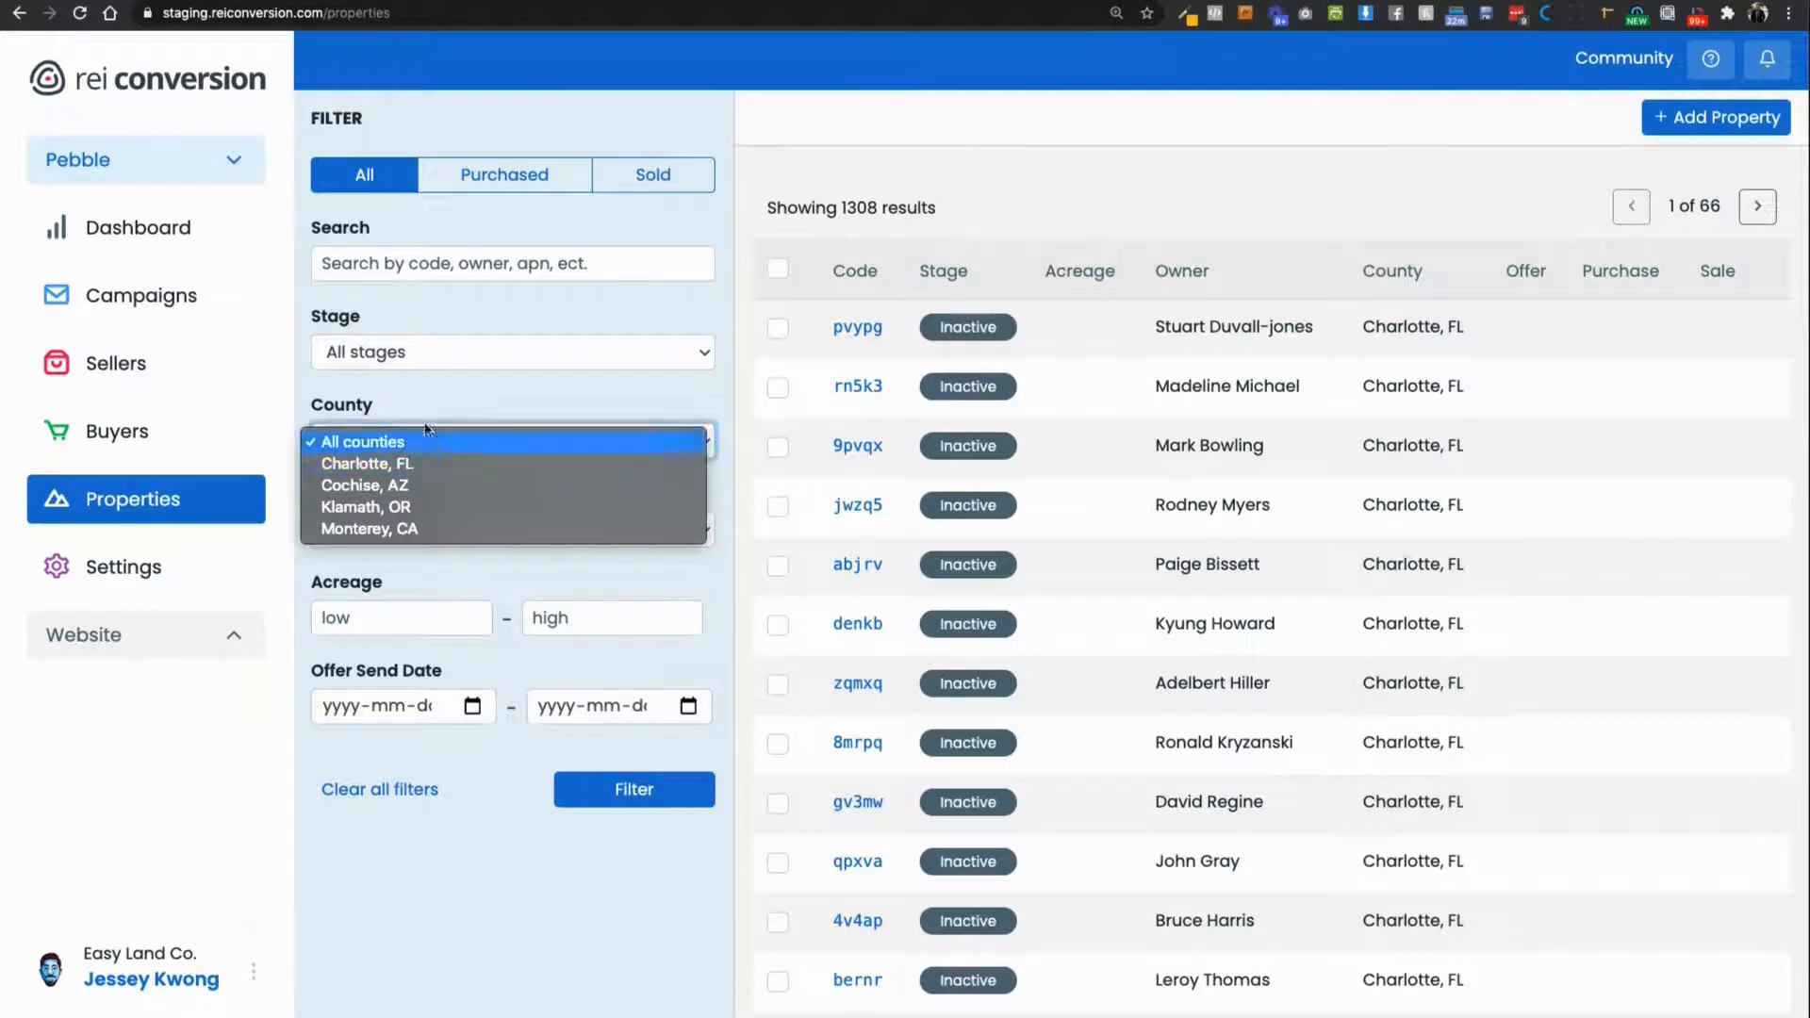
pyautogui.click(445, 390)
pyautogui.click(399, 534)
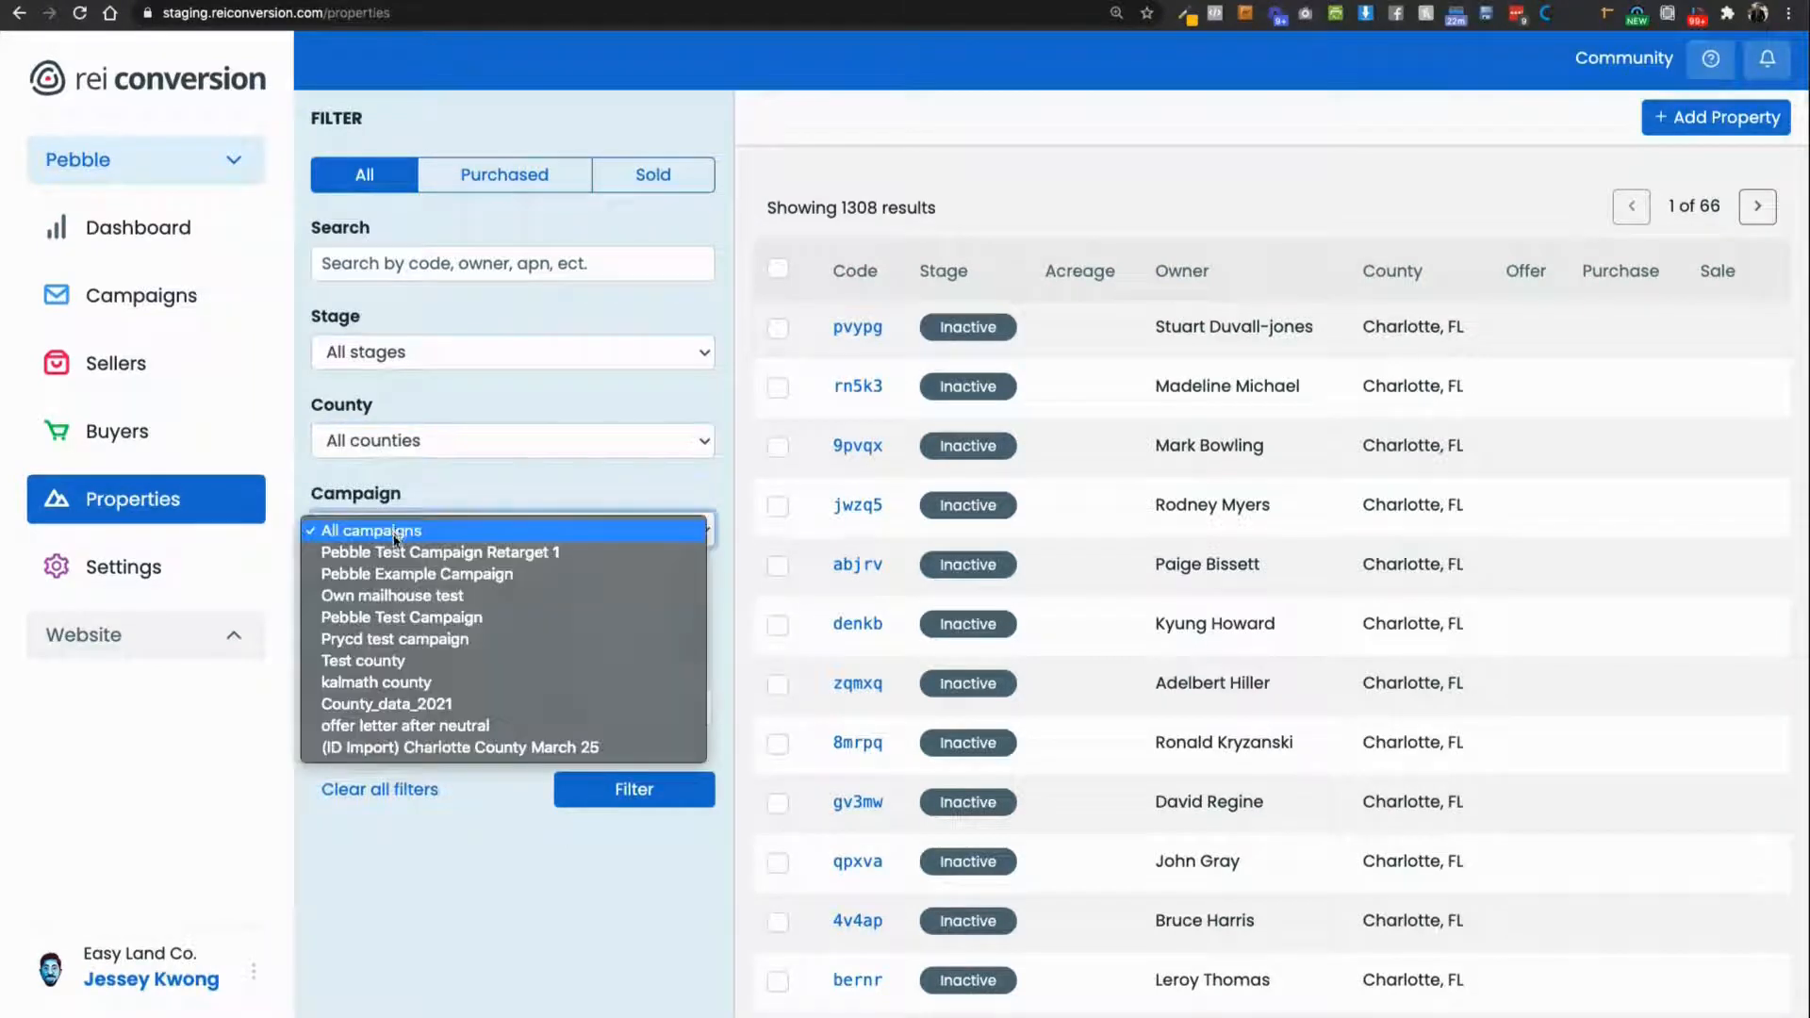
pyautogui.click(401, 746)
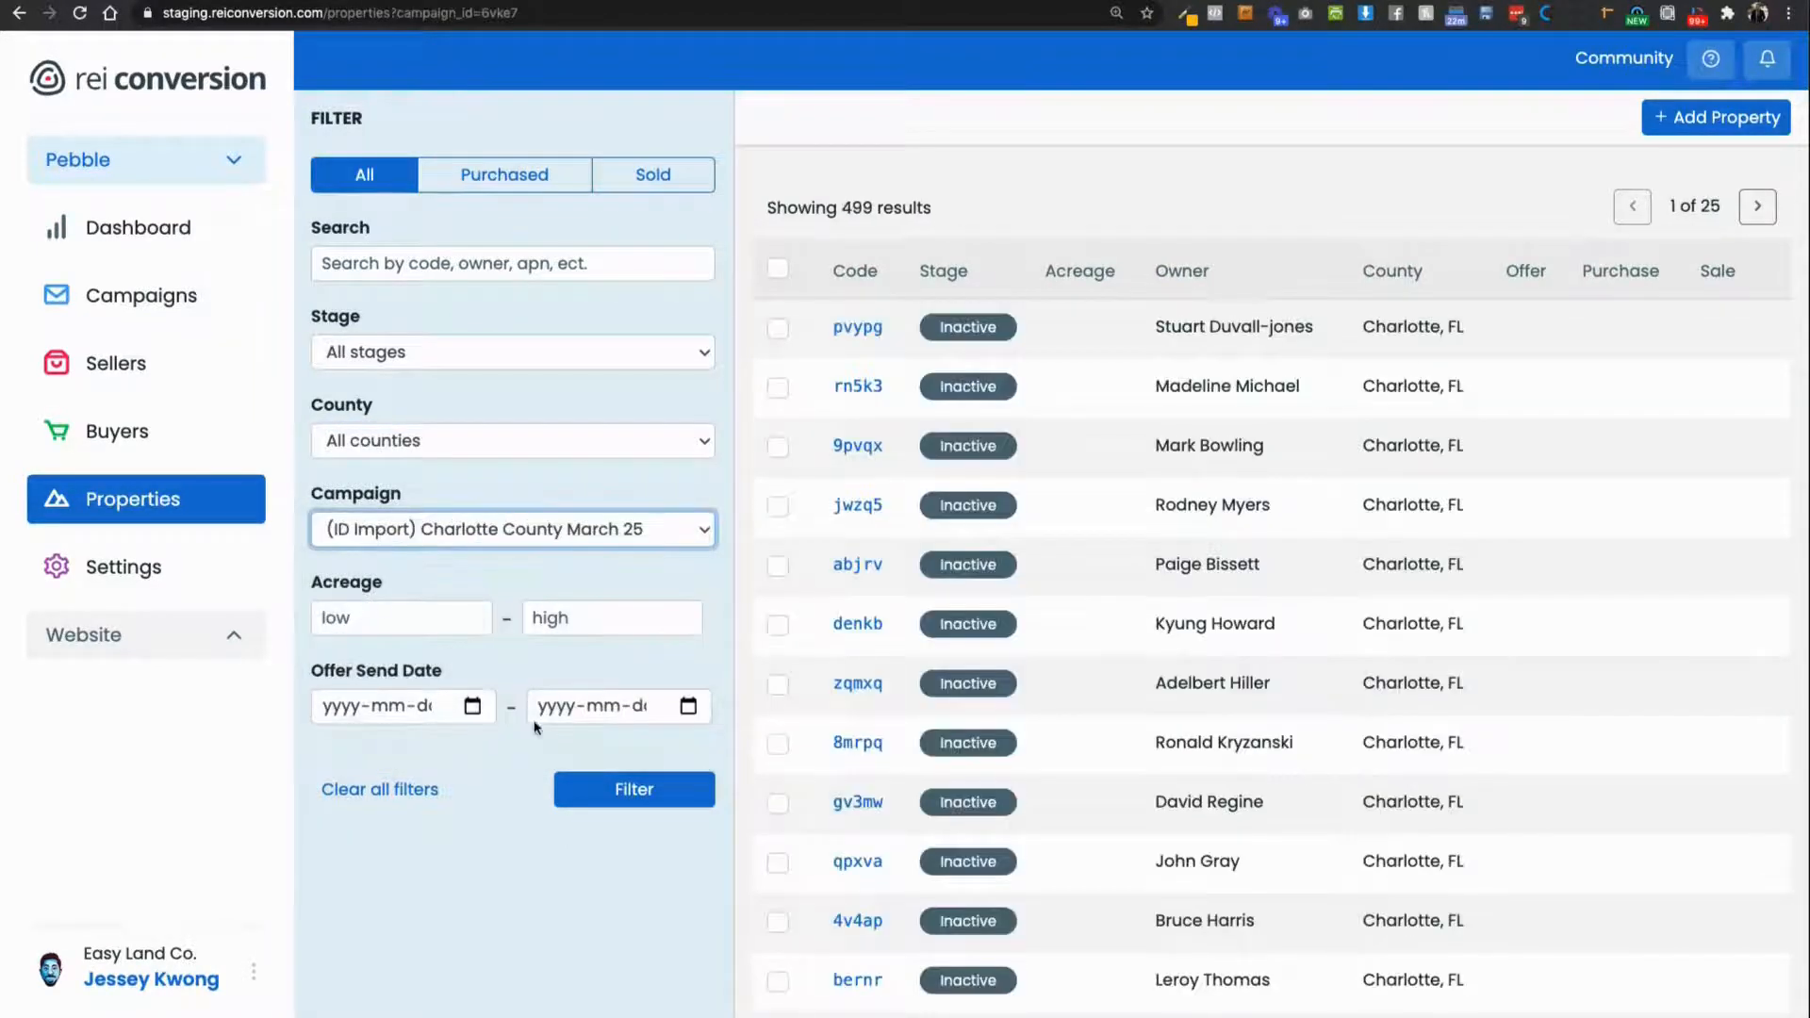
# Select all properties in the filtered campaign, including those on other pages, and bulk-update their stage to Mailed.
pyautogui.click(782, 274)
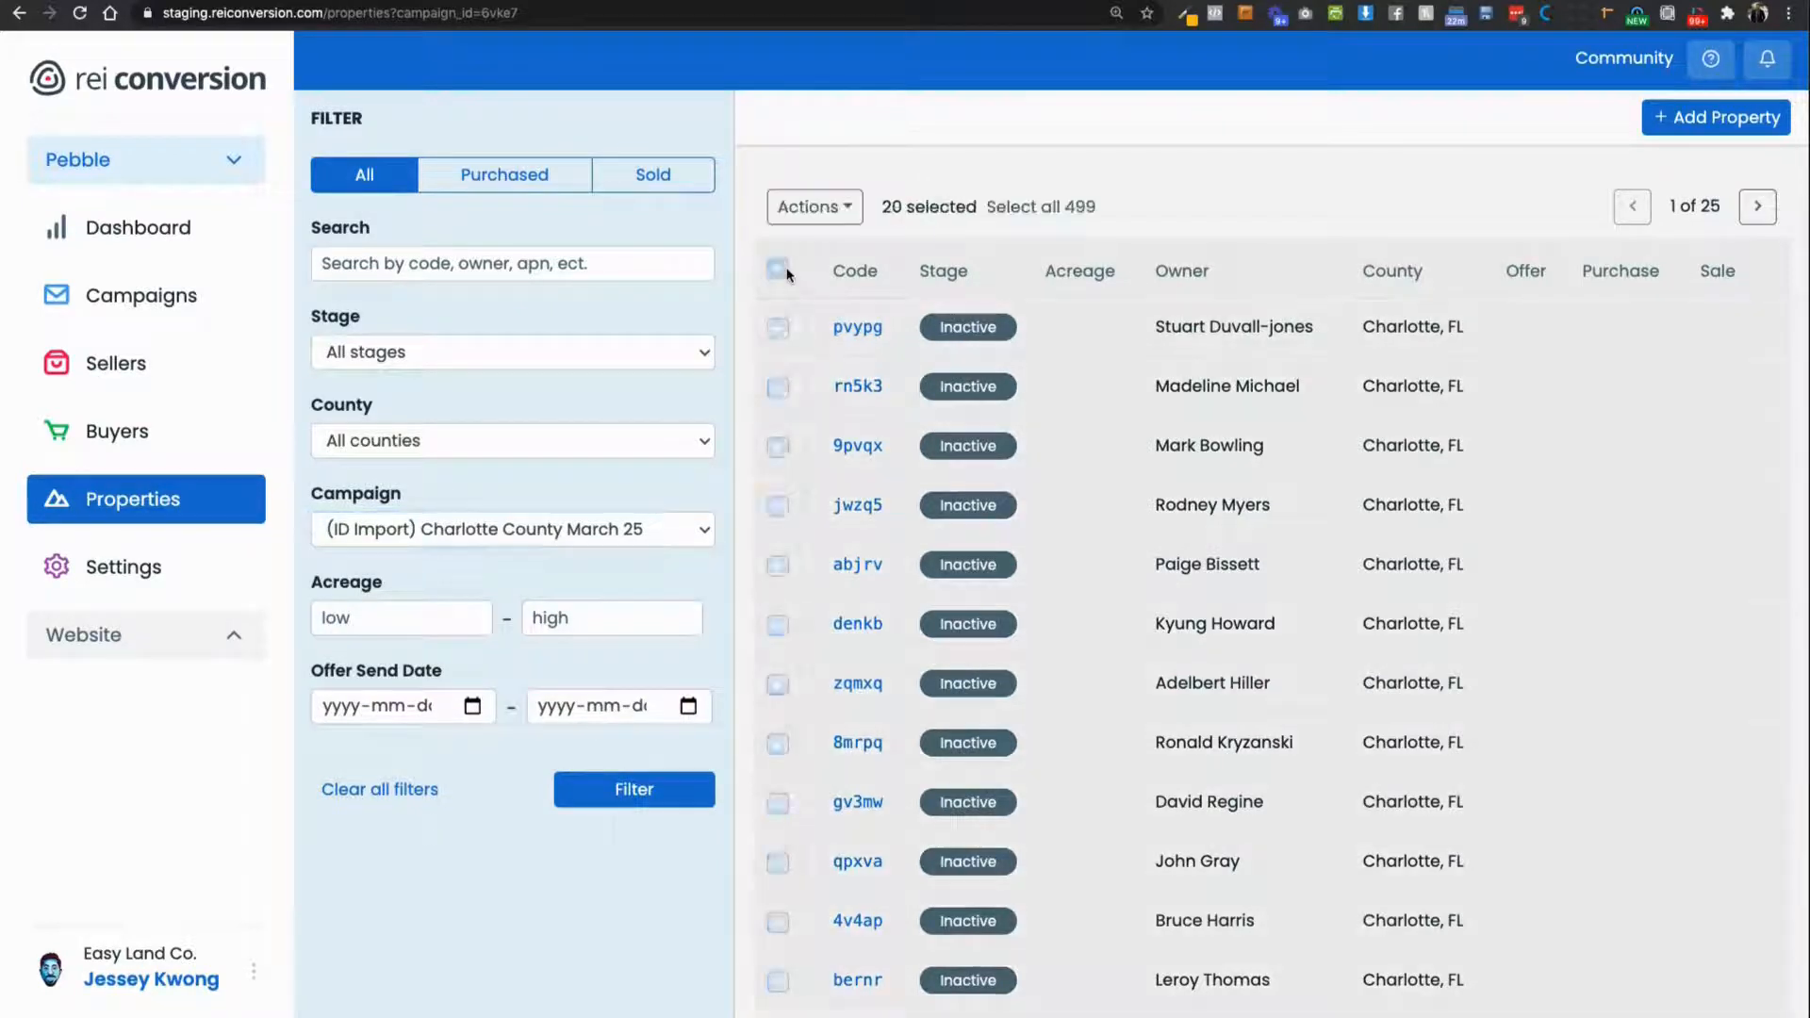
pyautogui.click(815, 207)
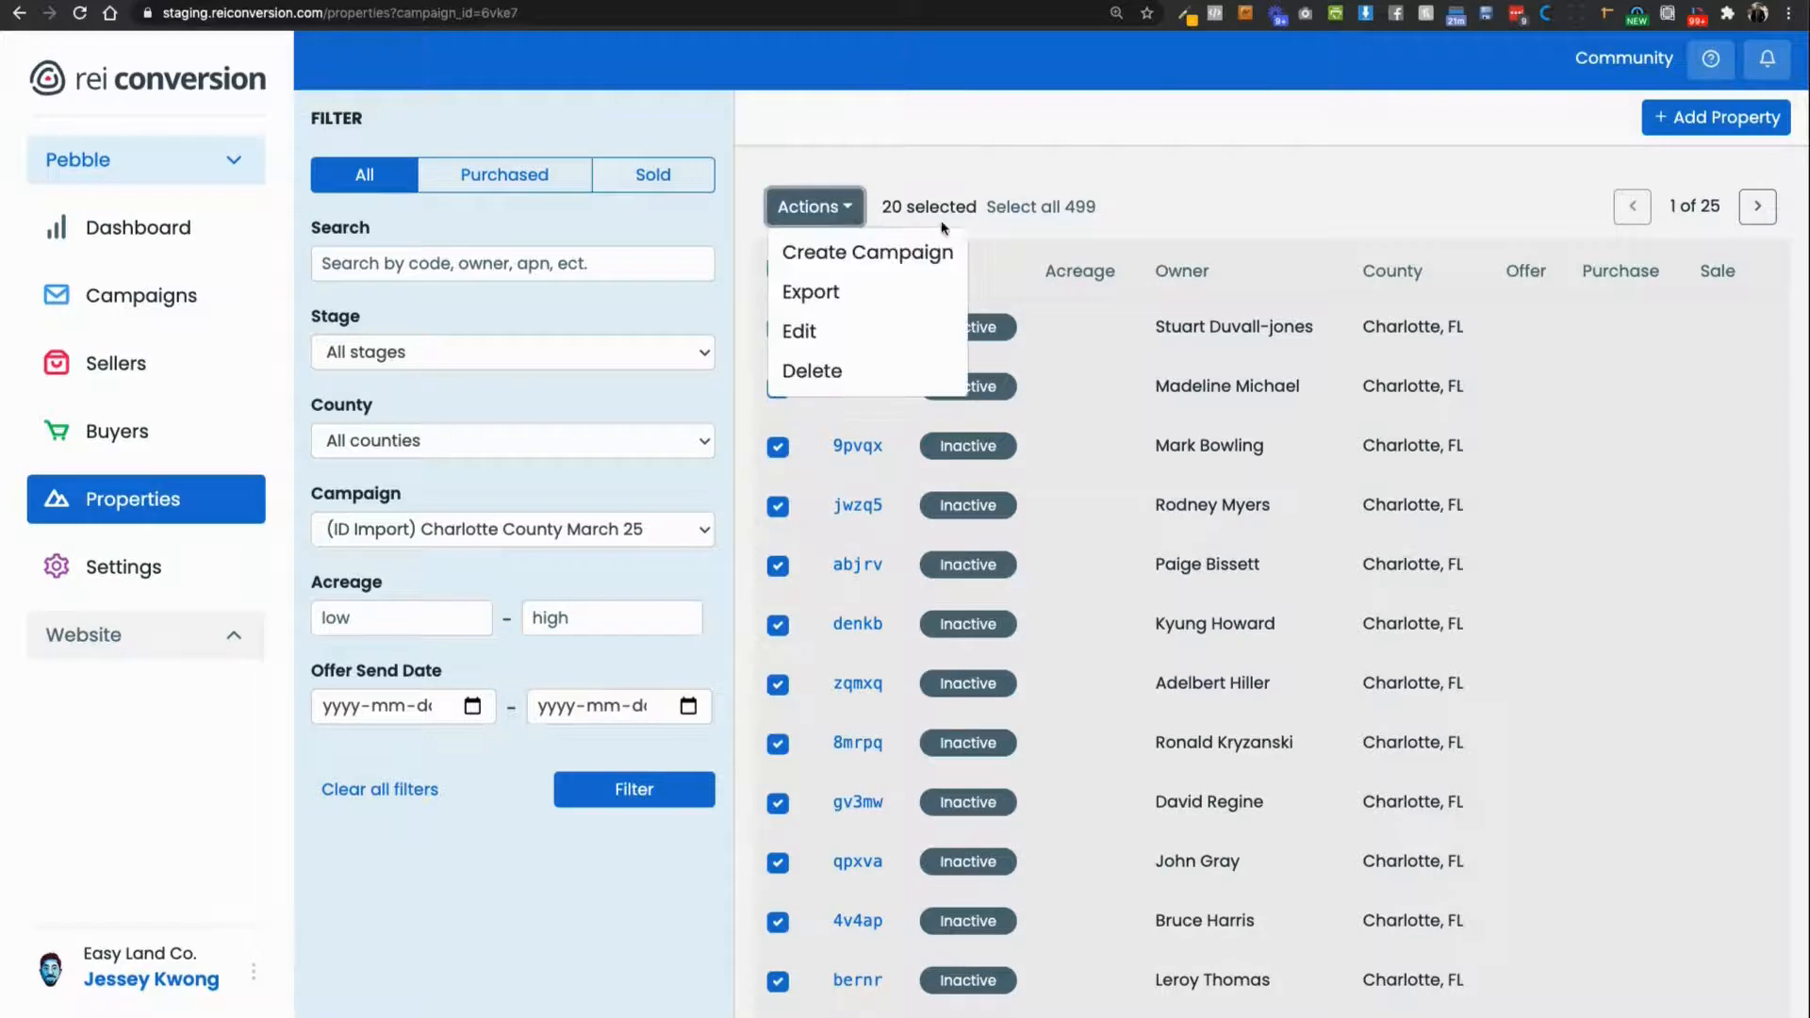
pyautogui.click(971, 226)
pyautogui.click(1085, 220)
pyautogui.click(844, 212)
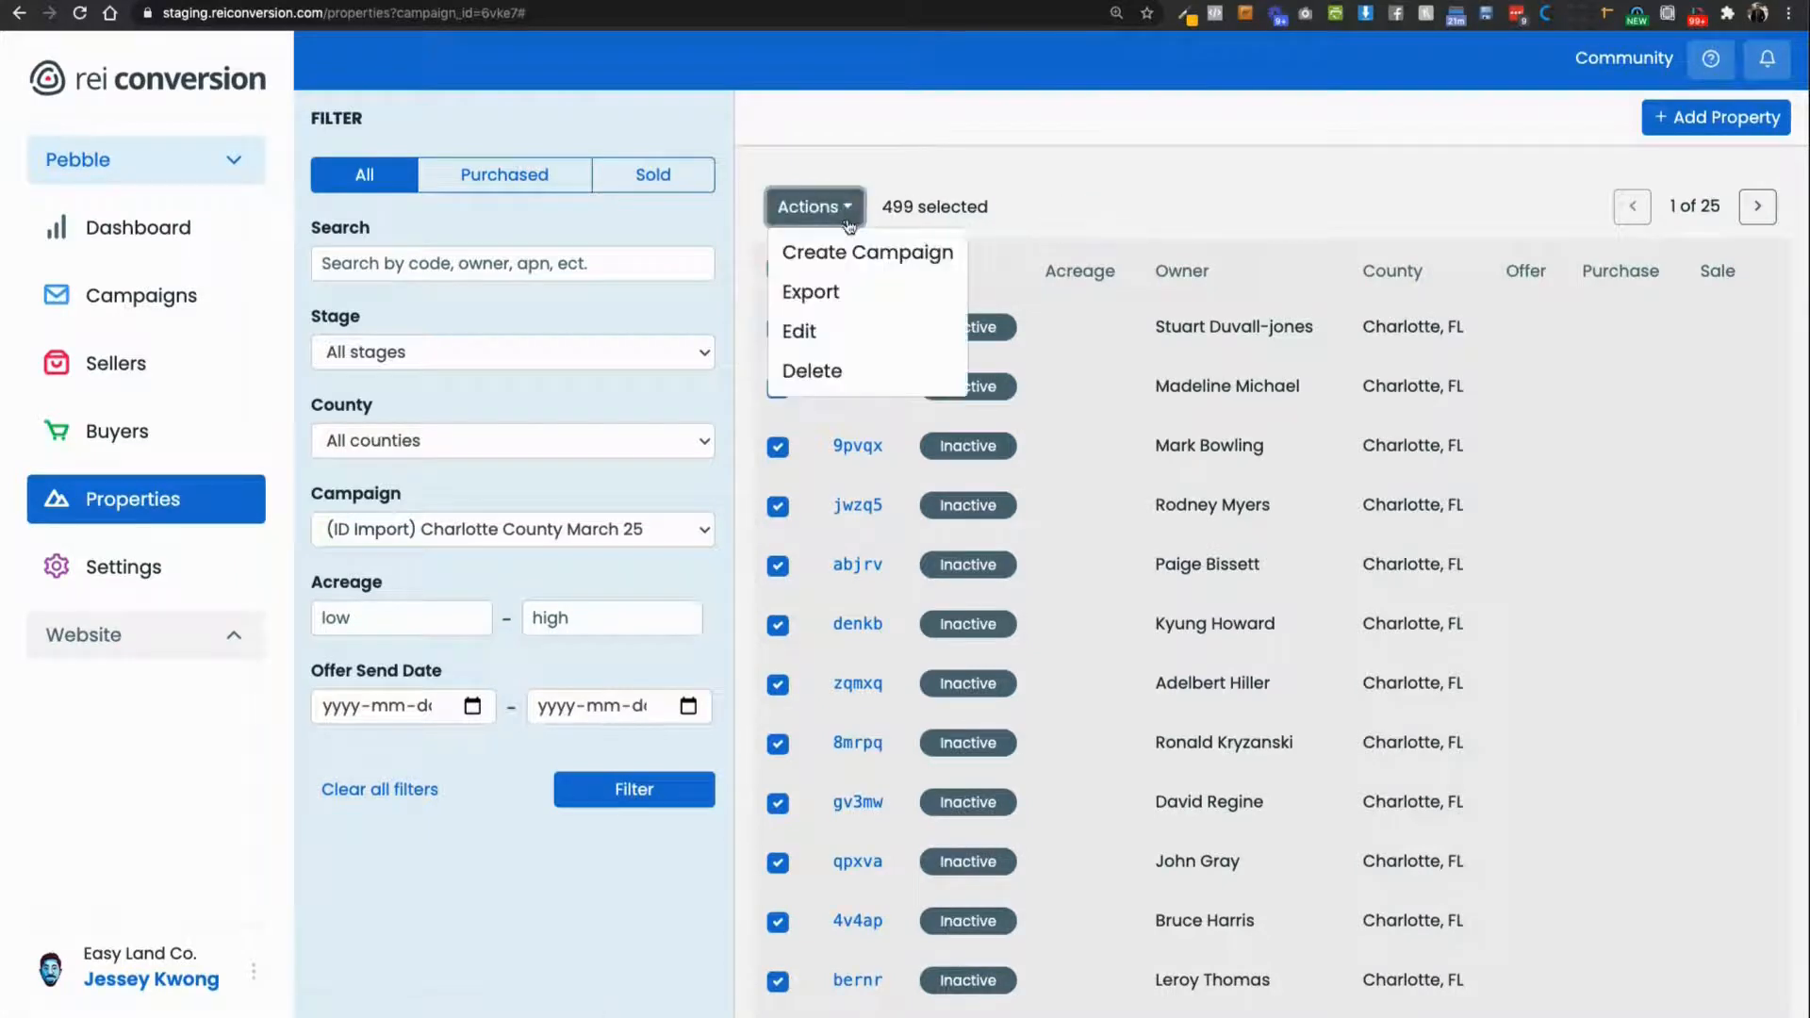
pyautogui.click(821, 331)
pyautogui.click(1003, 217)
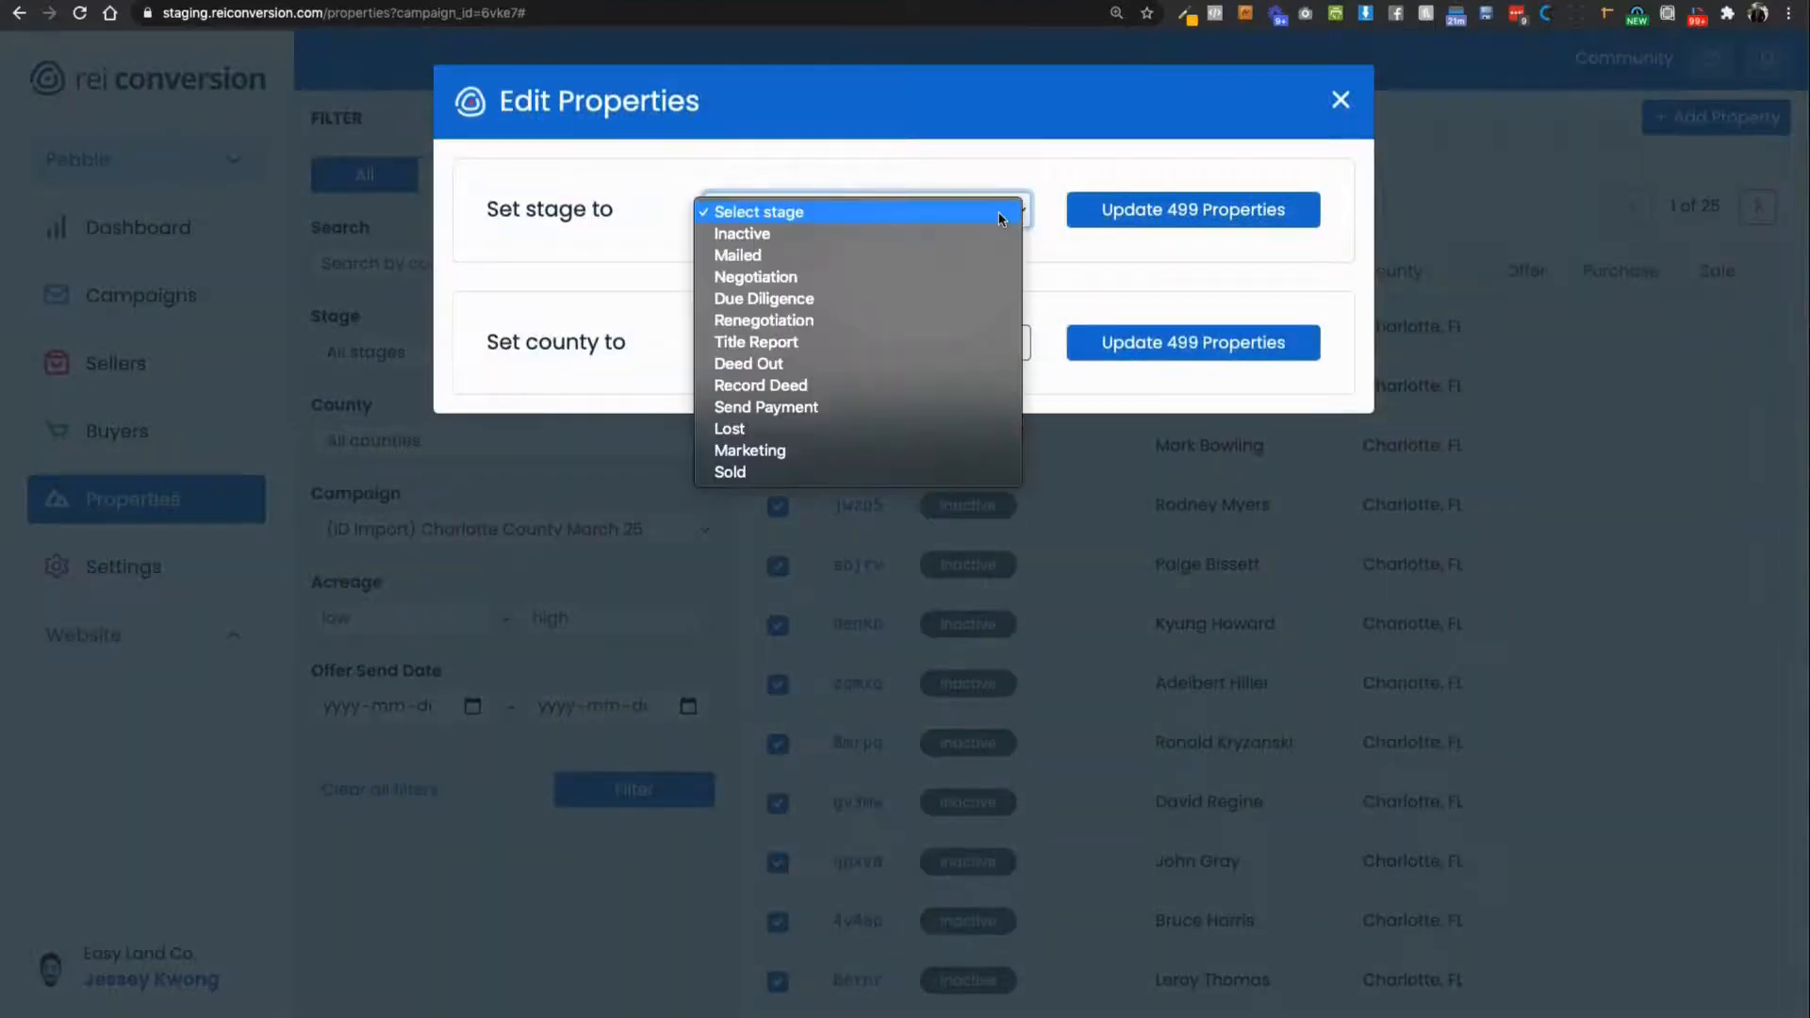
pyautogui.click(973, 256)
pyautogui.click(1096, 220)
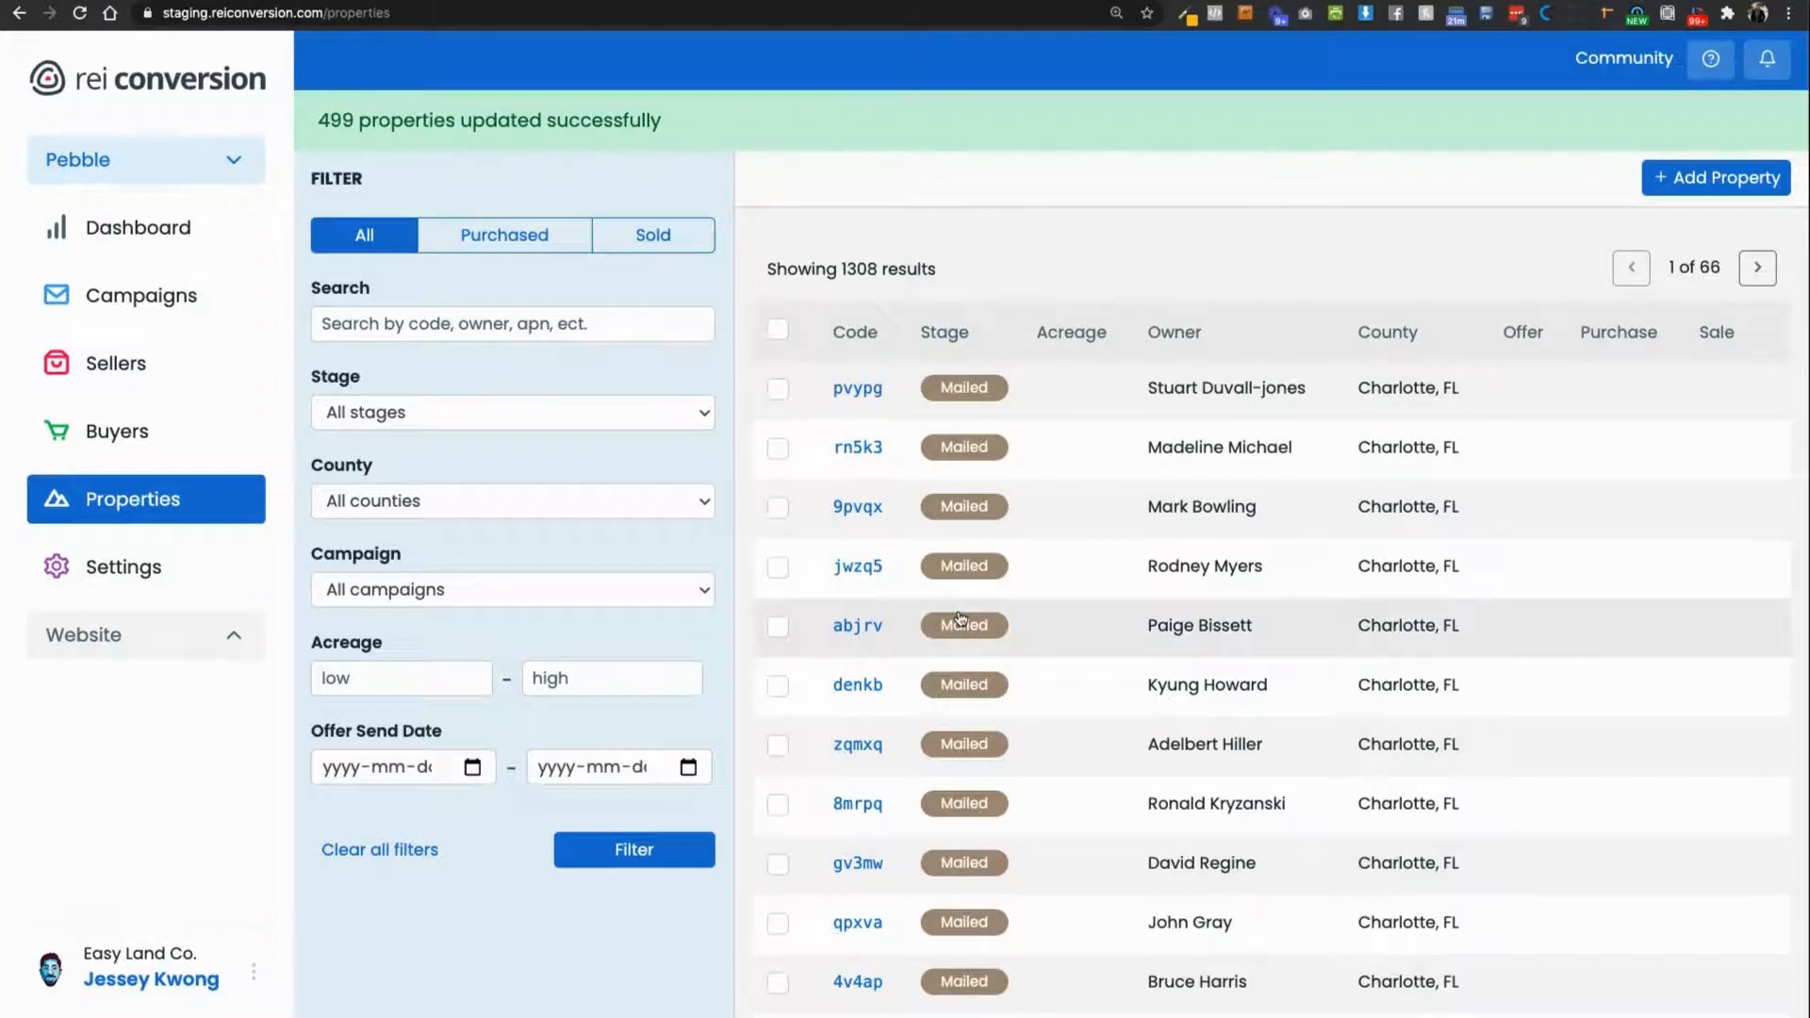
# Open the (ID Import) Charlotte County March 25 campaign from the campaign list.
pyautogui.click(222, 302)
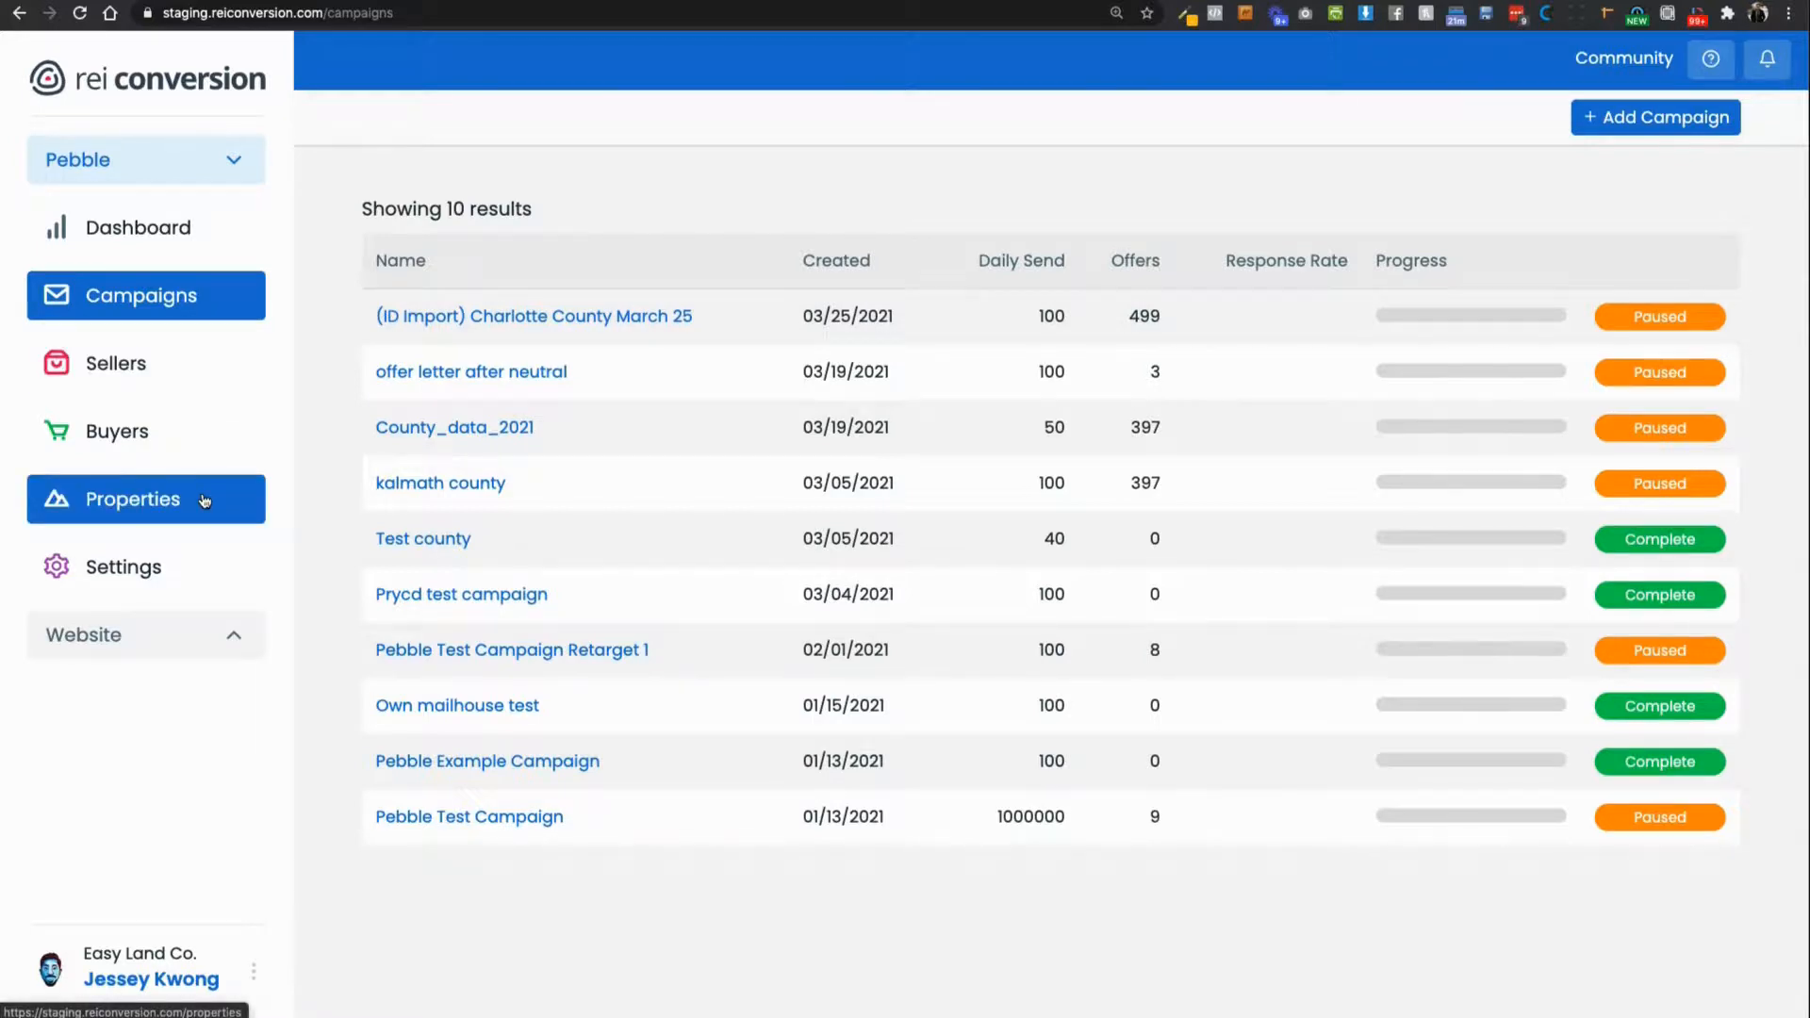
pyautogui.click(553, 318)
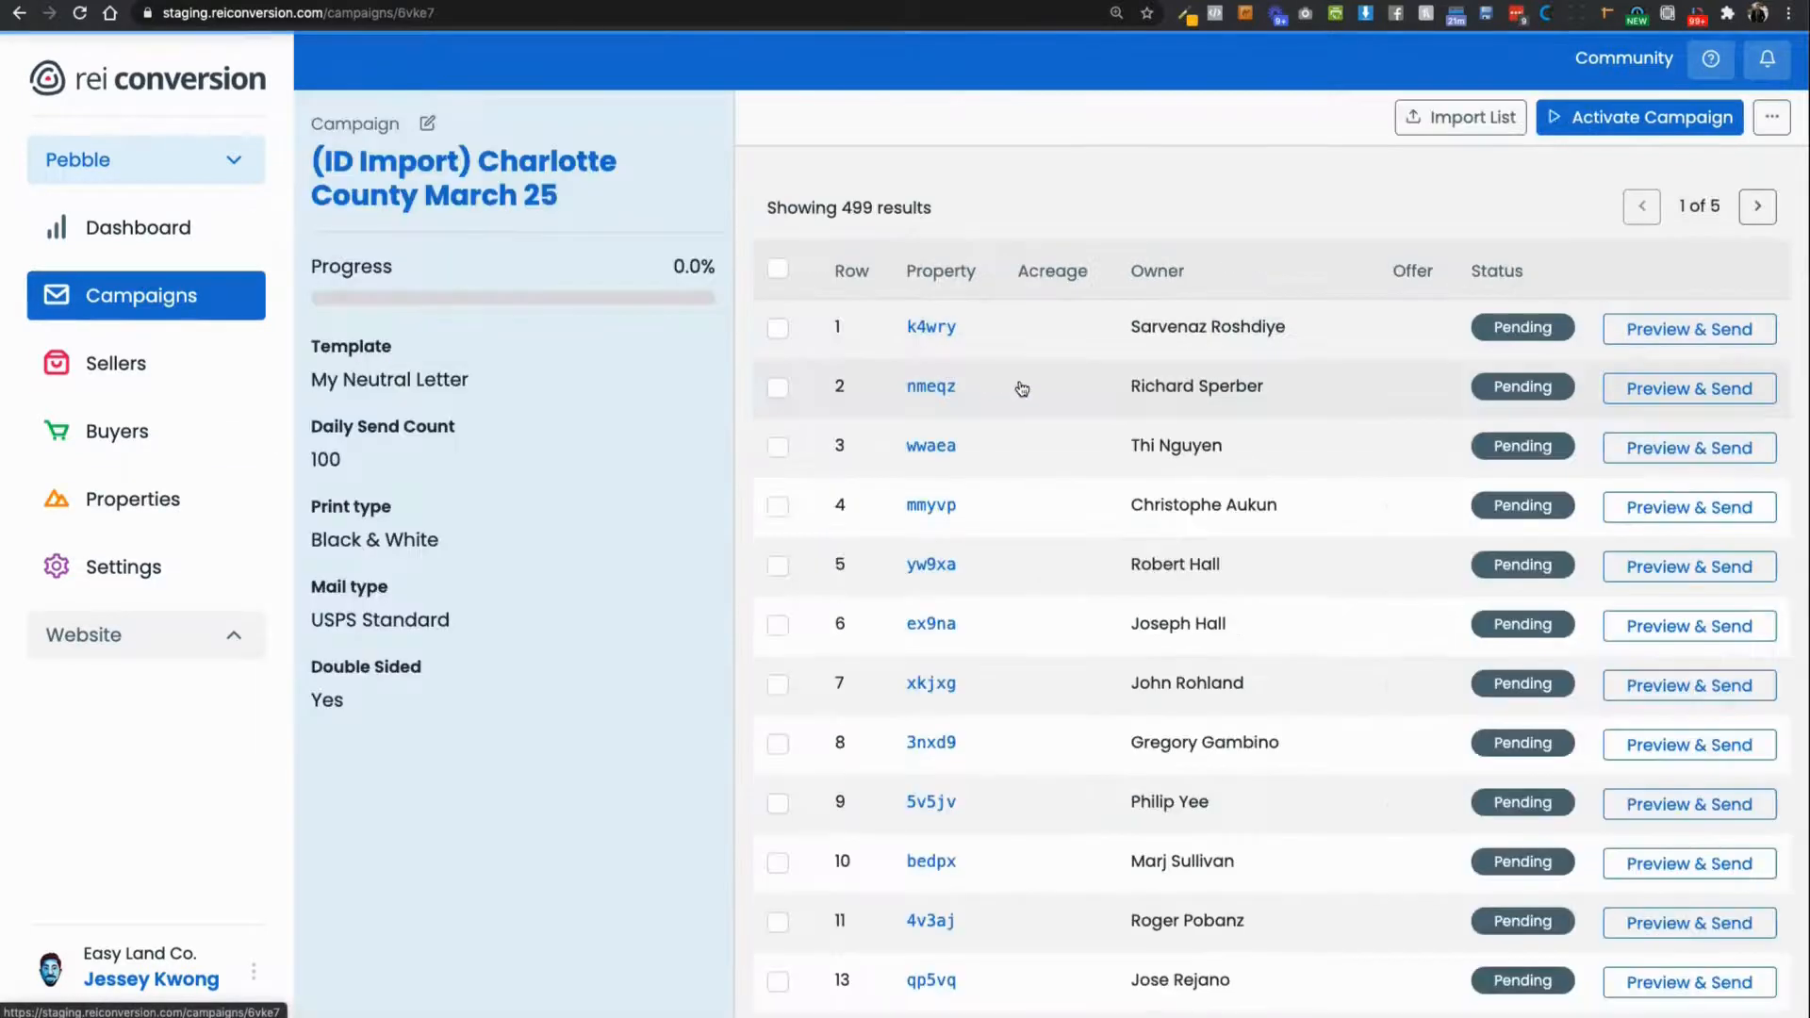